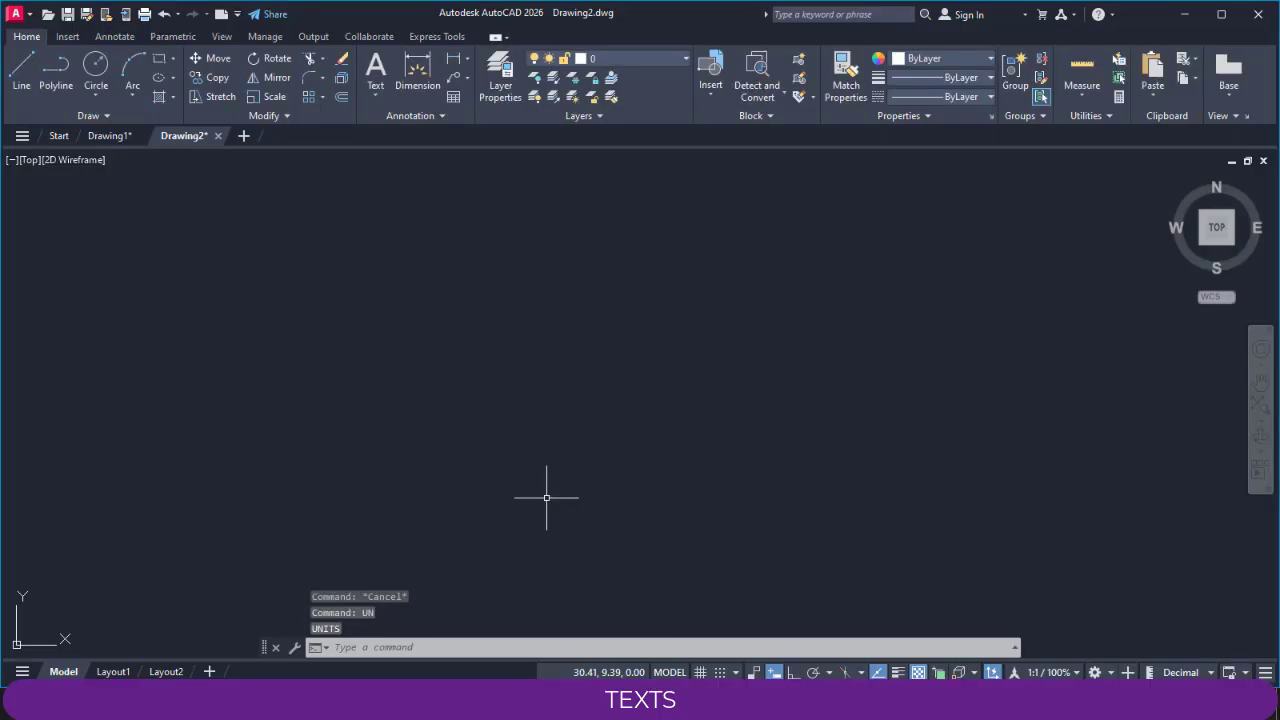
Step: Draw a rectangle 210 wide and 297 high with its first corner at the origin 0,0
left_click(160, 58)
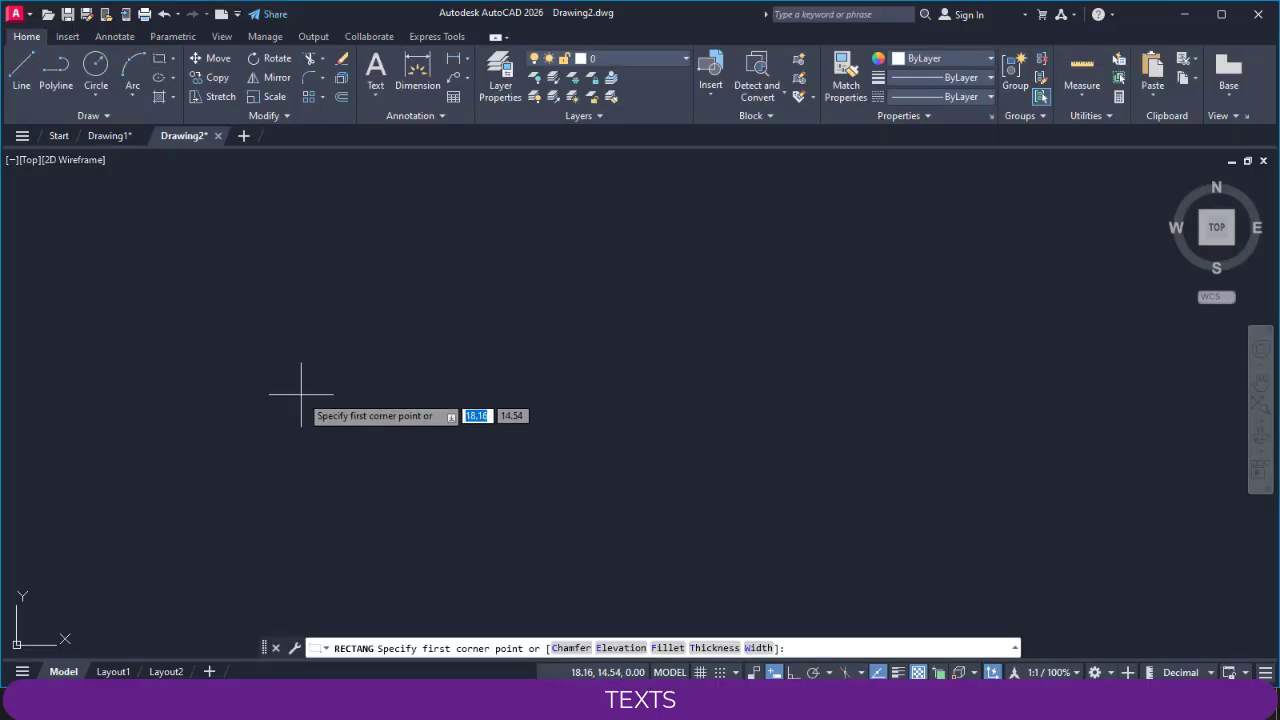
type("0")
key("Tab")
type("0")
key("Return")
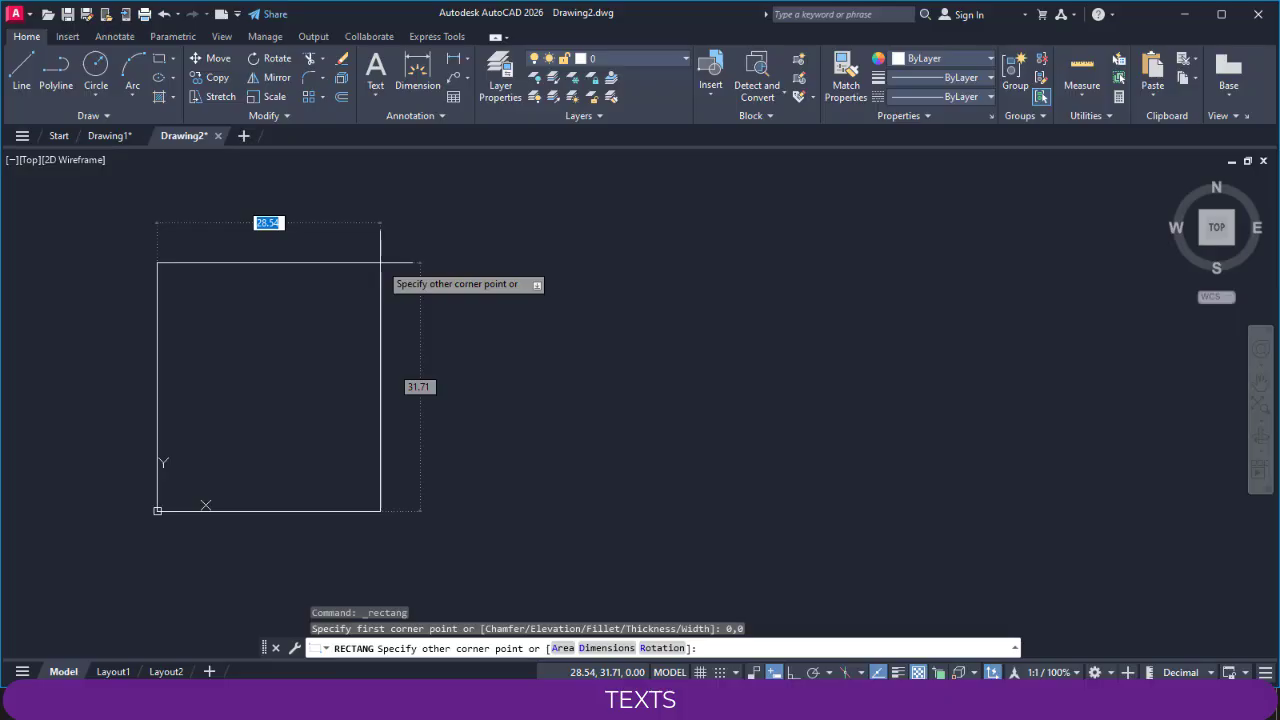
type("210")
key("Tab")
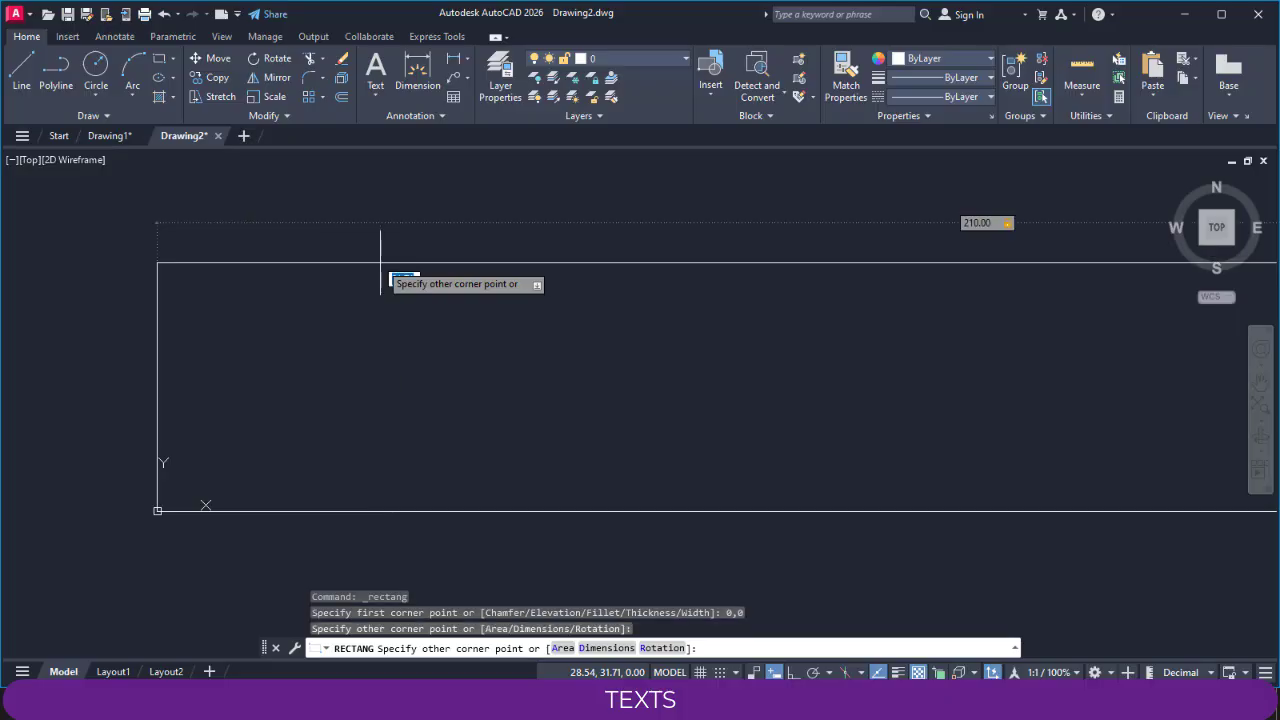
type("297")
key("Return")
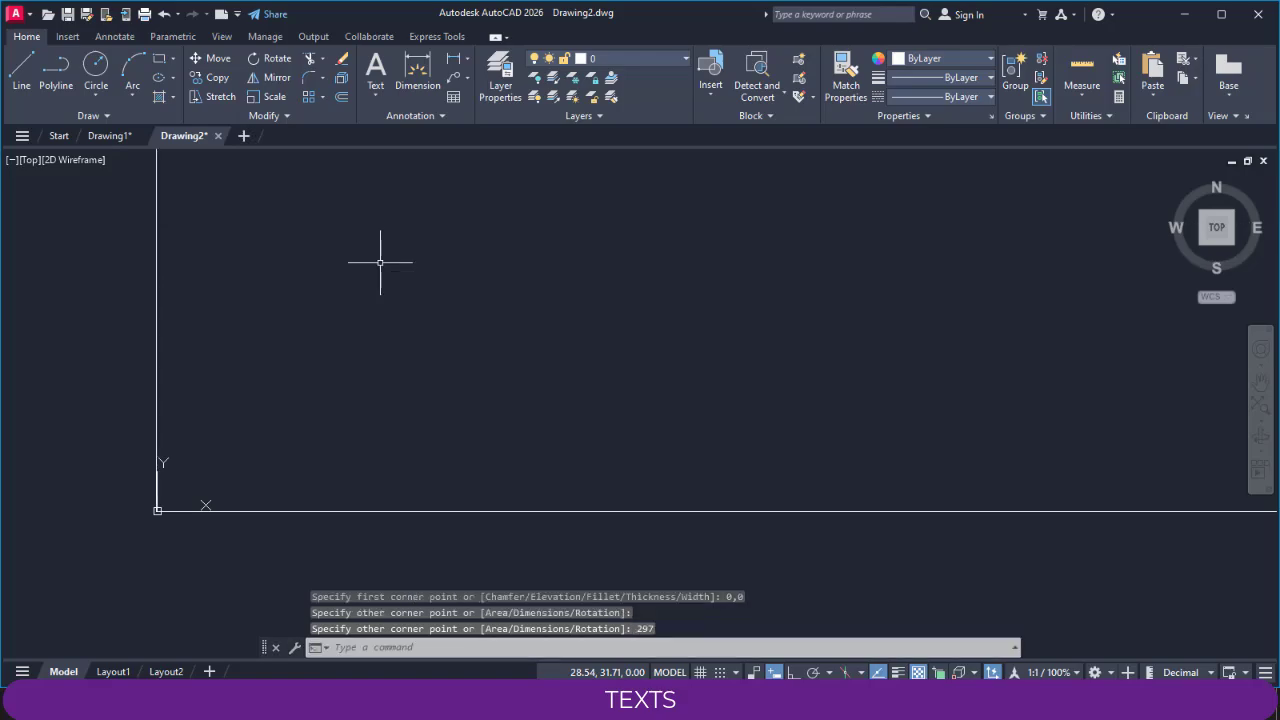
Step: Turn off the display of the UCS icon
scroll(409, 443, "down", 9)
mouse_move(423, 437)
middle_mouse_down()
mouse_move(446, 406)
mouse_move(420, 431)
mouse_move(451, 429)
middle_mouse_up()
scroll(449, 388, "up", 2)
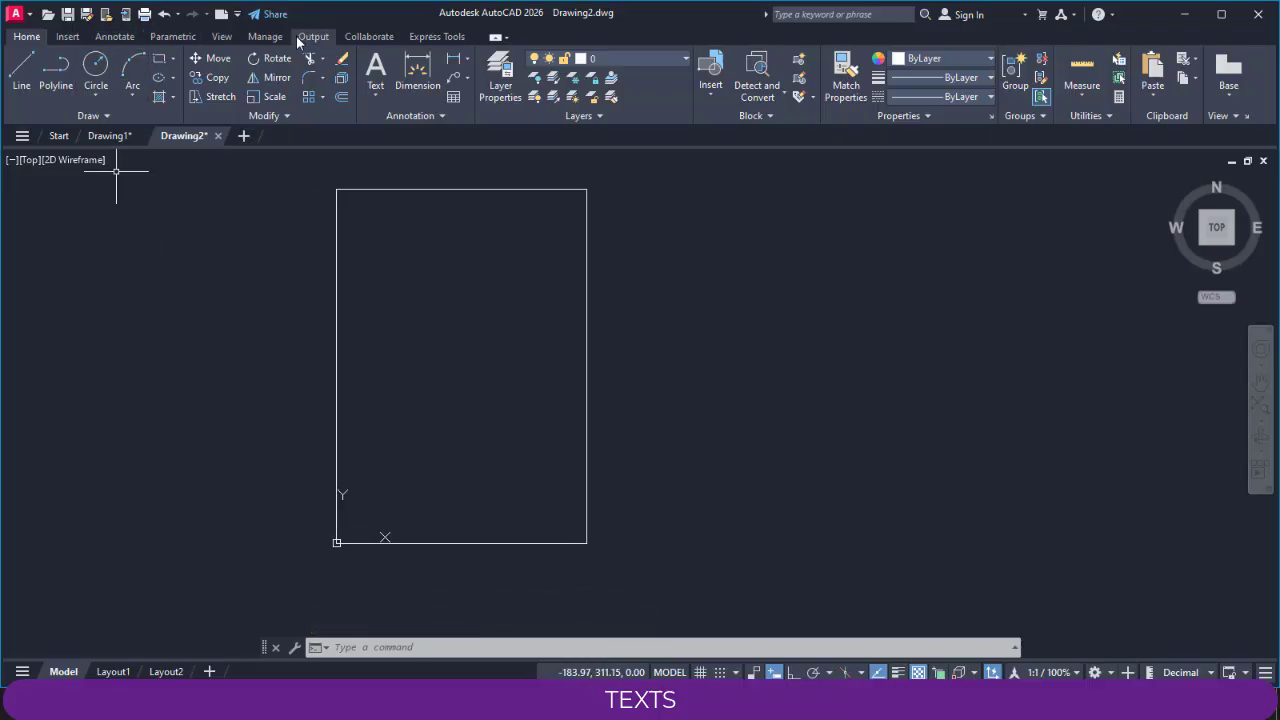
left_click(221, 36)
left_click(21, 80)
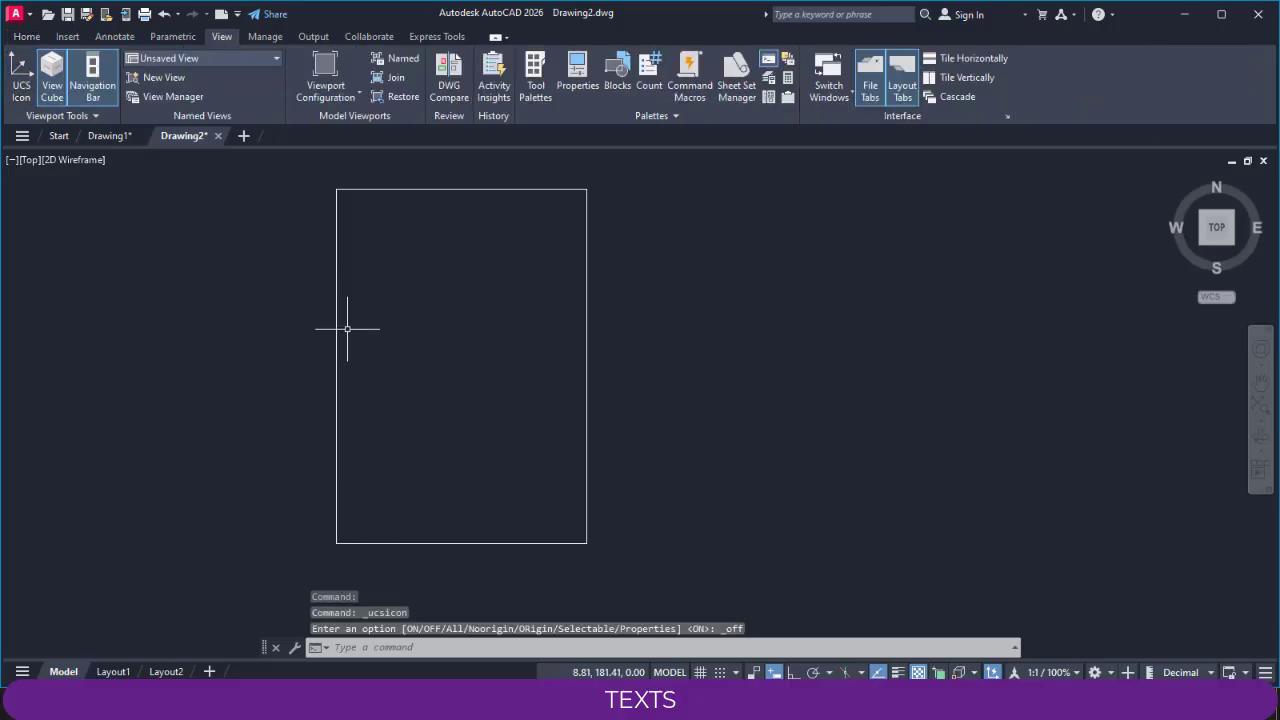
left_click(27, 36)
Step: Offset the sheet rectangle 5 inward to create an inner border
middle_click_drag(508, 402, 493, 397)
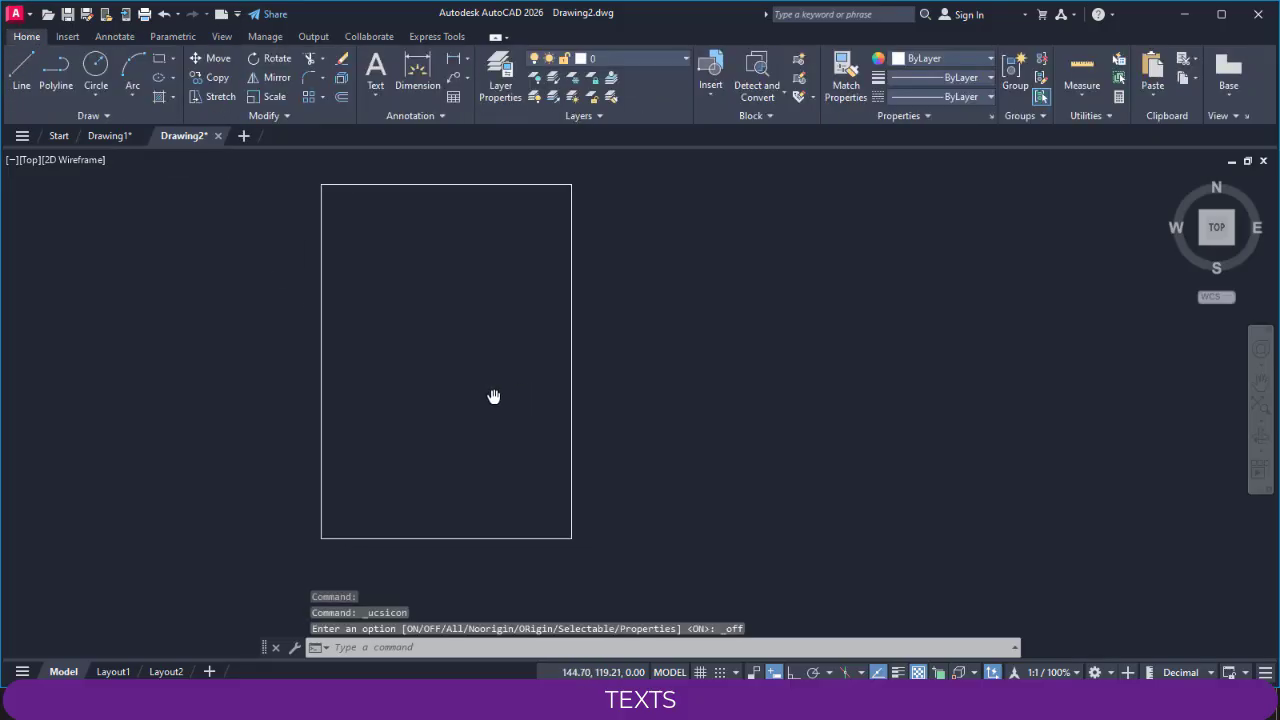
key("Escape")
key("Escape")
type("o")
key("Return")
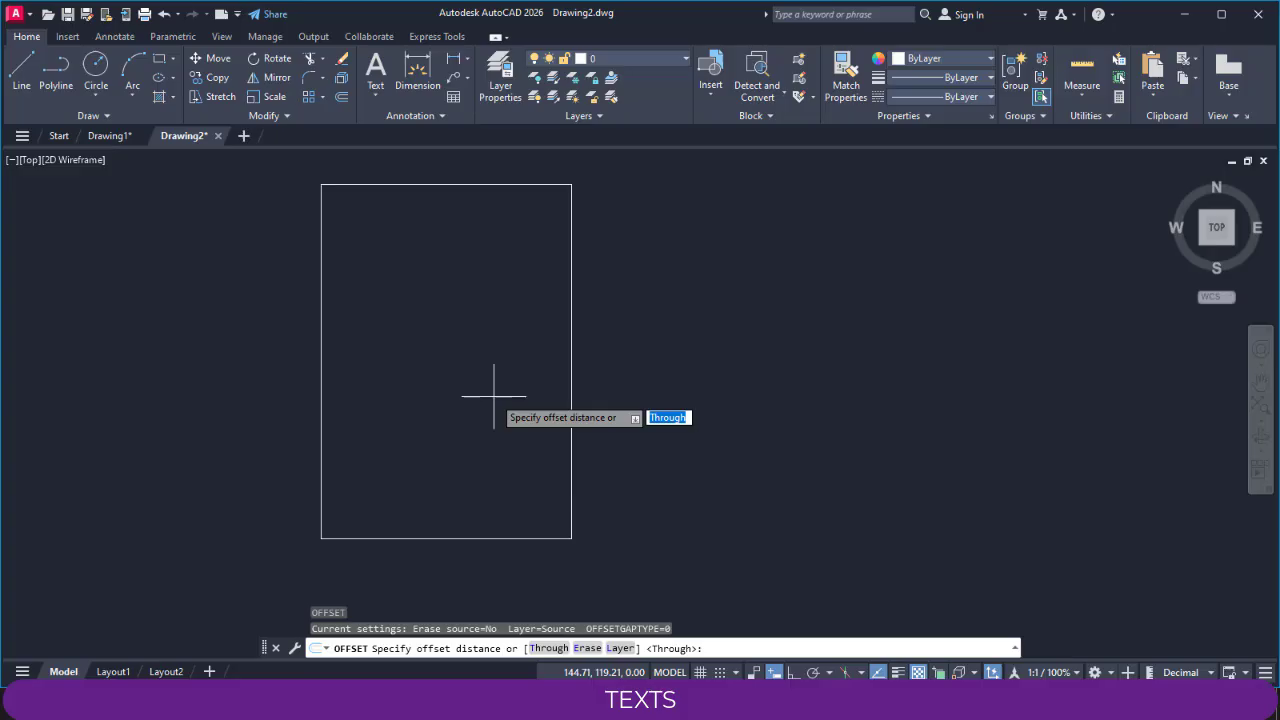
type("5")
key("Return")
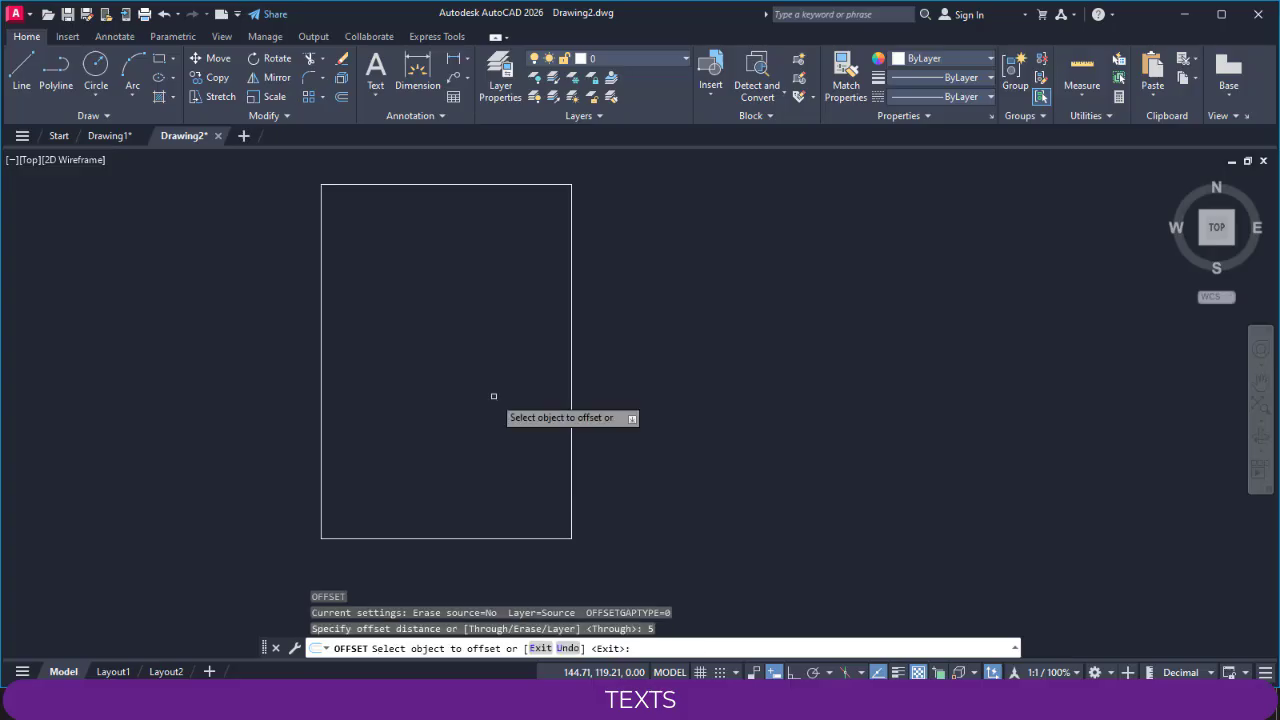
left_click(571, 398)
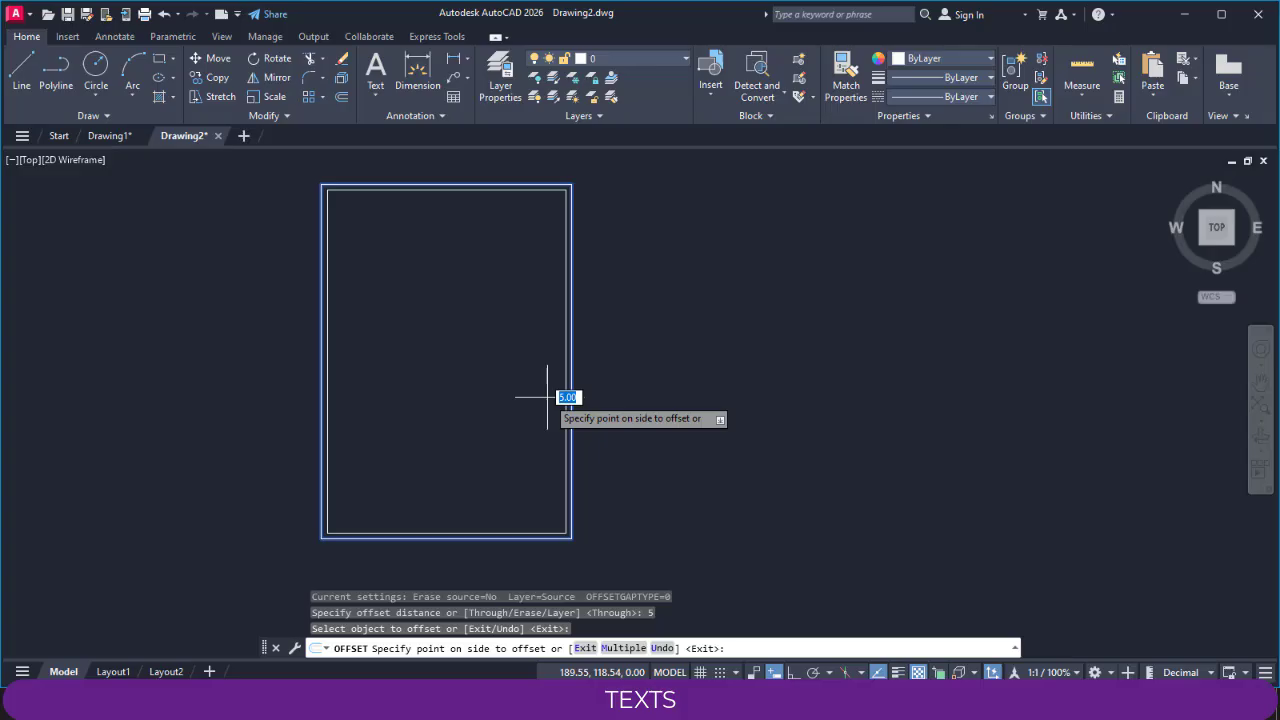
left_click(547, 398)
key("Escape")
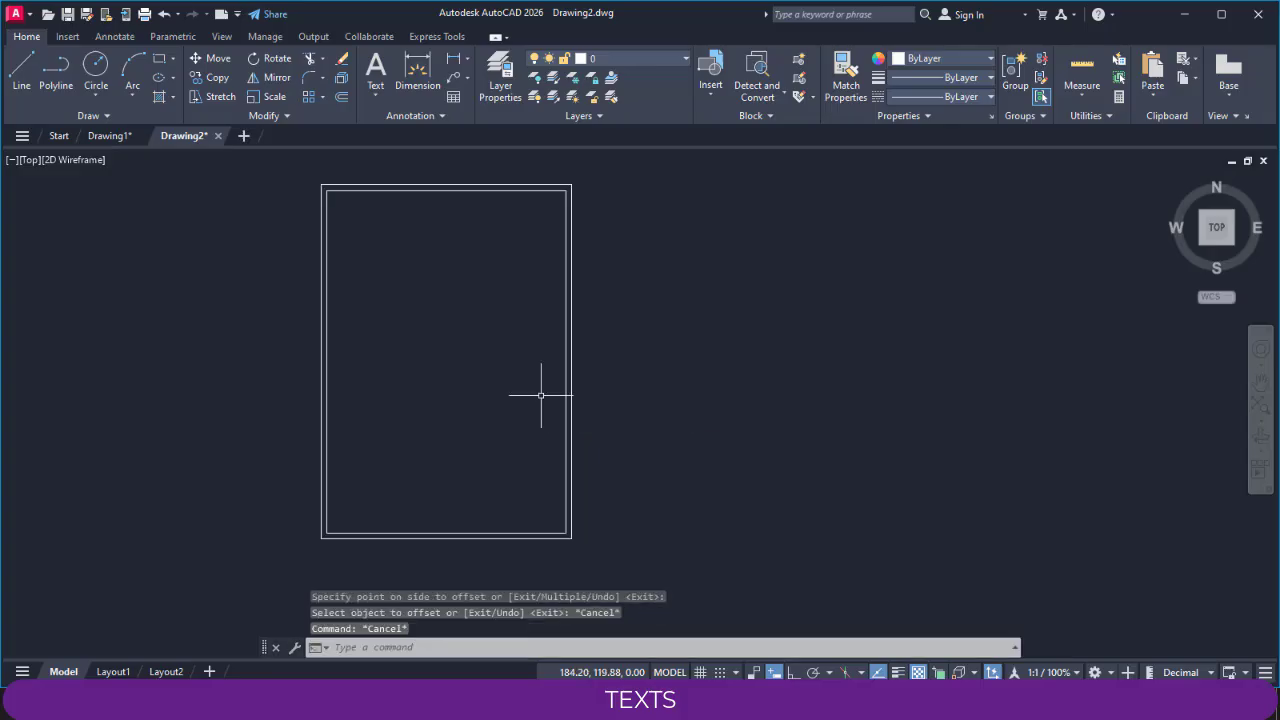
Step: Explode the inner border rectangle into separate lines
middle_click_drag(423, 471, 417, 460)
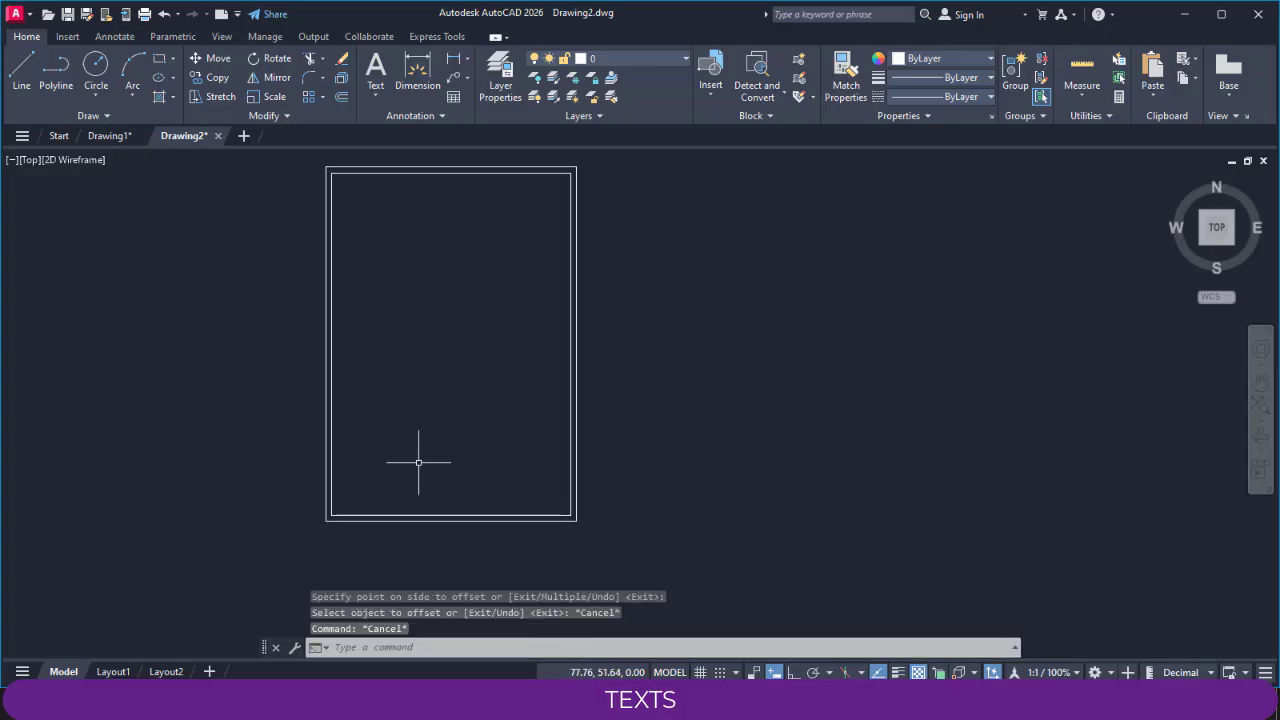
type("x")
key("Return")
left_click(405, 515)
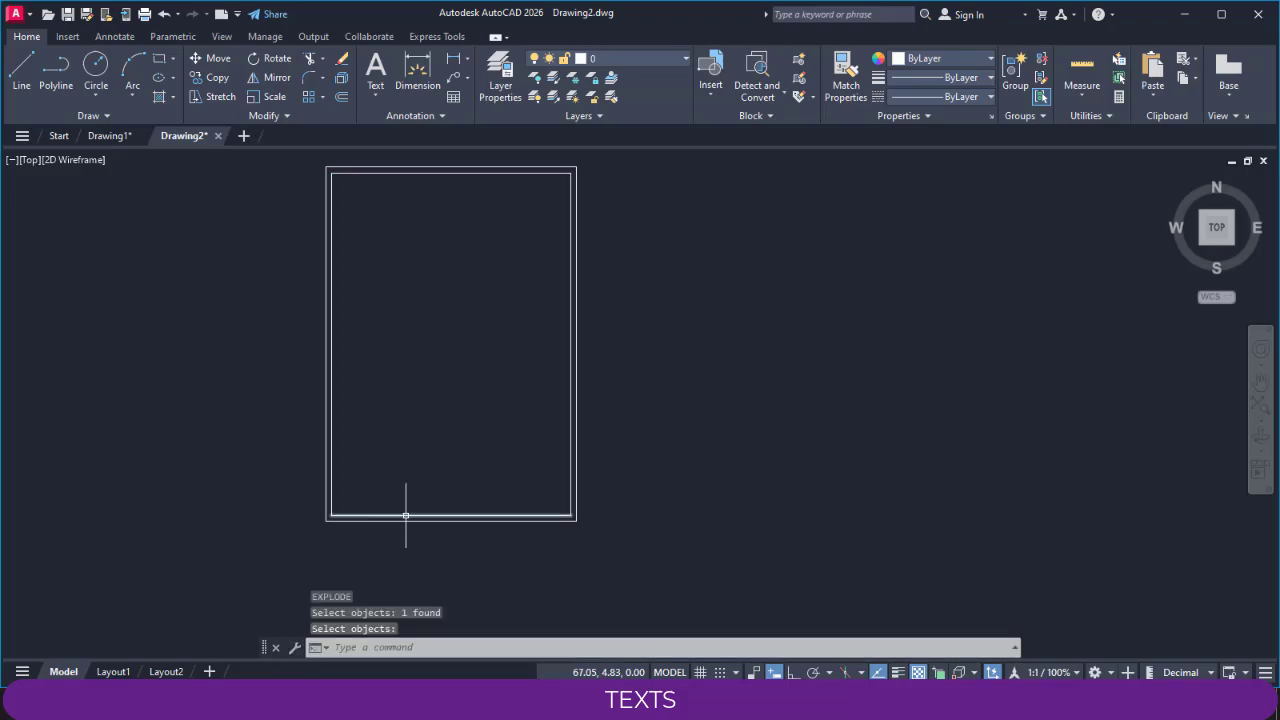
Step: Offset the bottom line of the inner border 50 upward to form the title block strip
middle_click_drag(406, 500, 390, 473)
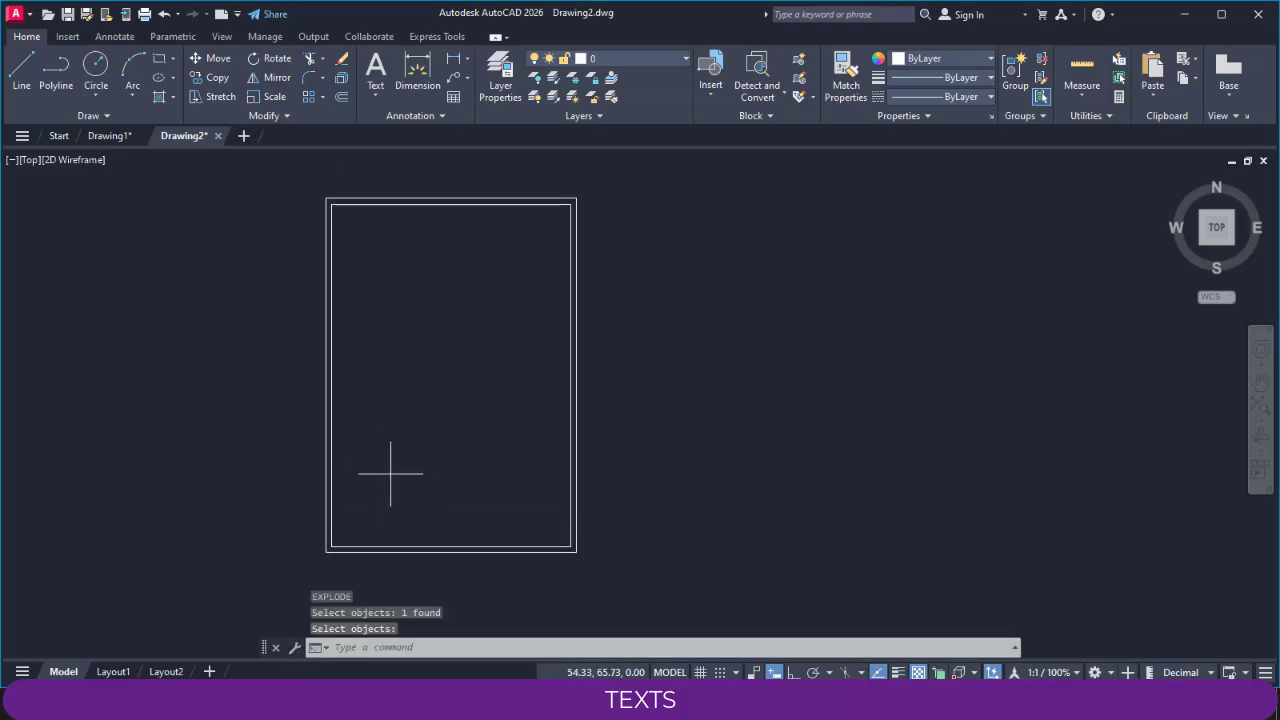
type("o")
key("Return")
type("50")
key("Return")
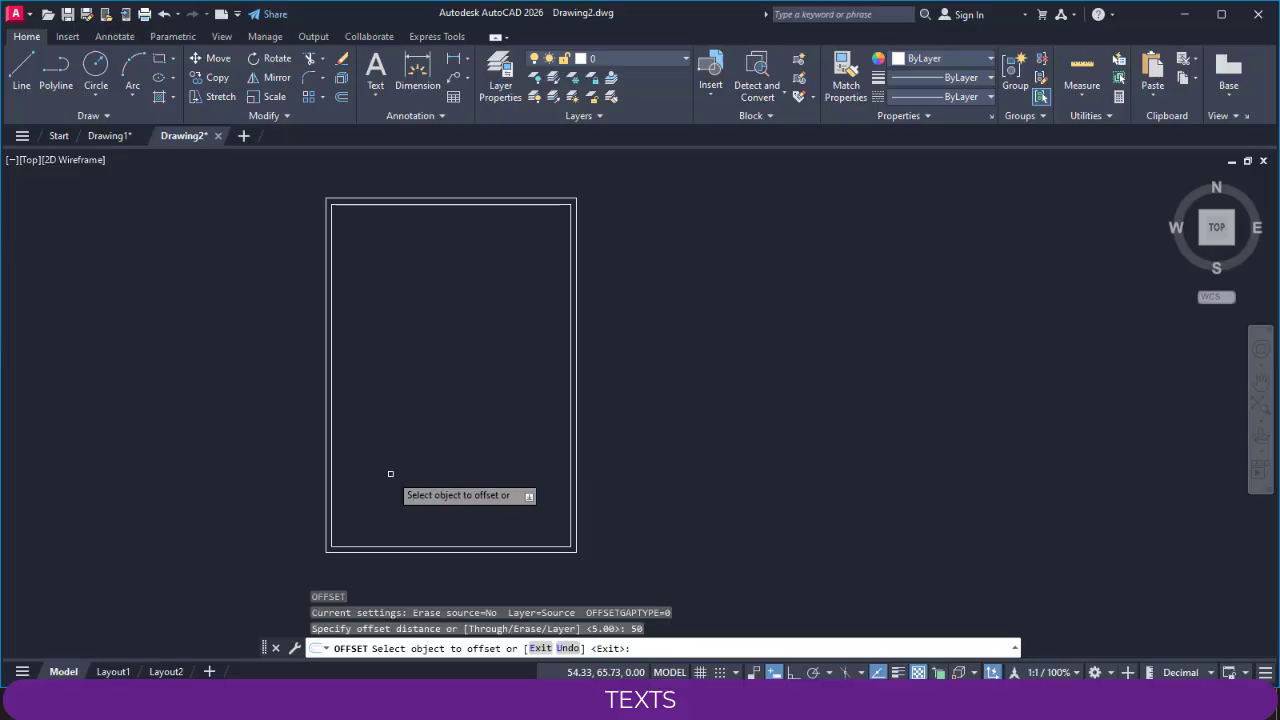
left_click(405, 546)
left_click(414, 455)
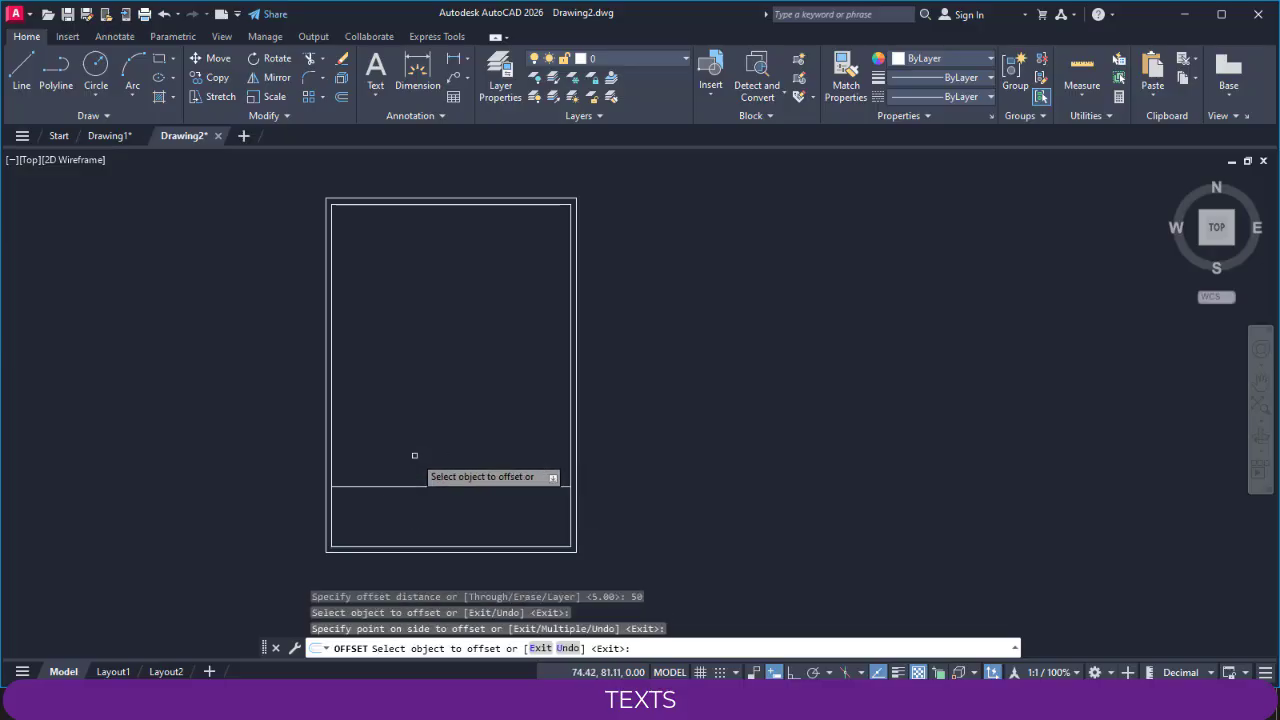
Step: Offset the top line of the title block strip 2 upward to make a double line
scroll(442, 476, "up", 2)
left_click(427, 494)
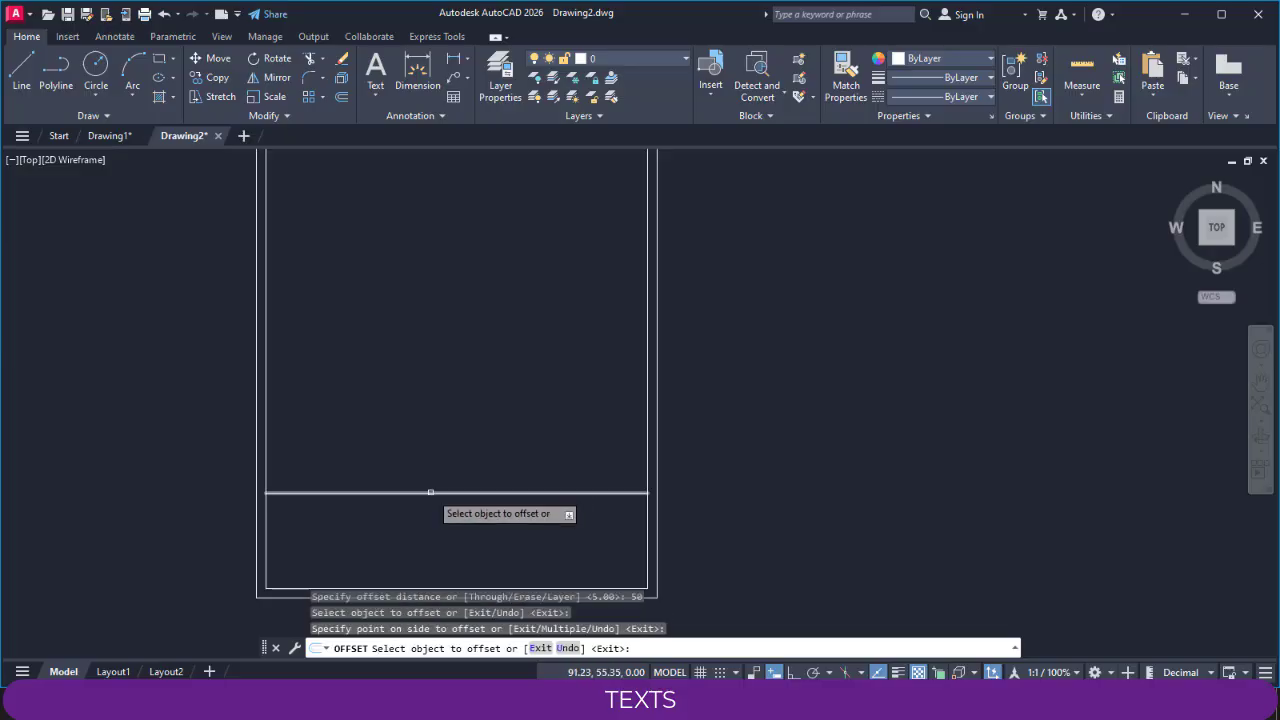
type("2")
key("Return")
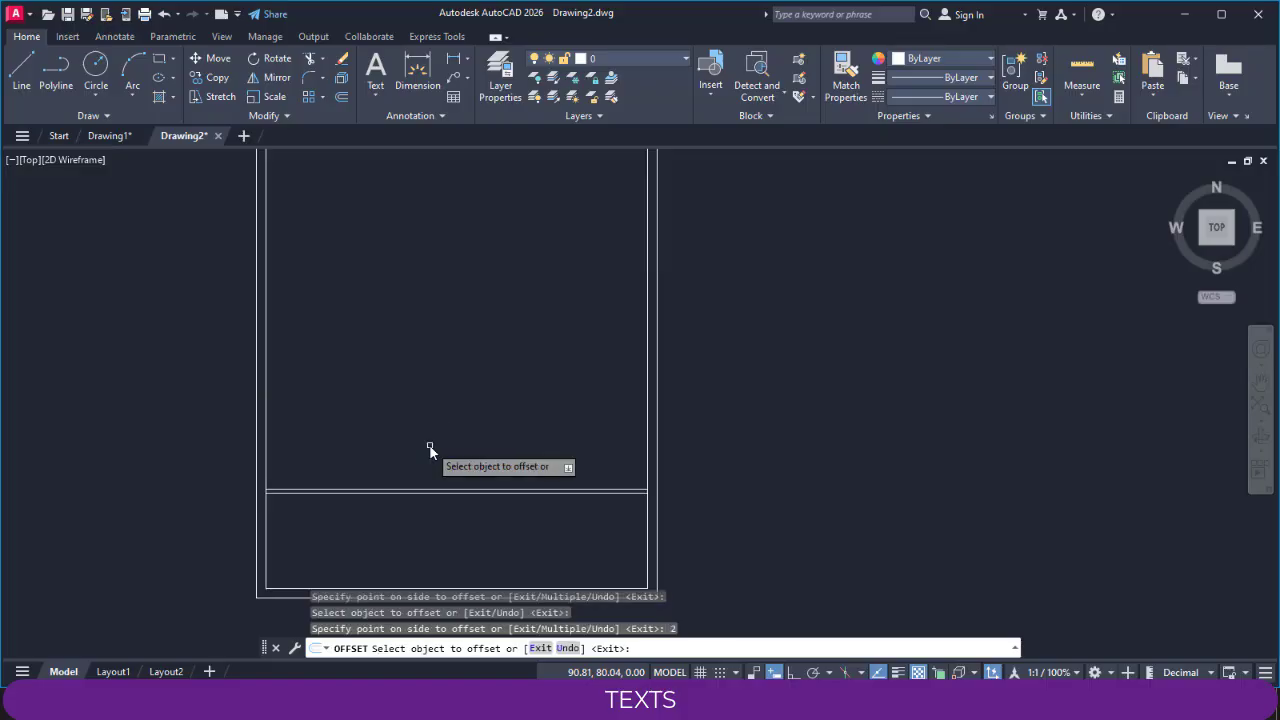
scroll(480, 425, "down", 2)
key("Escape")
key("Escape")
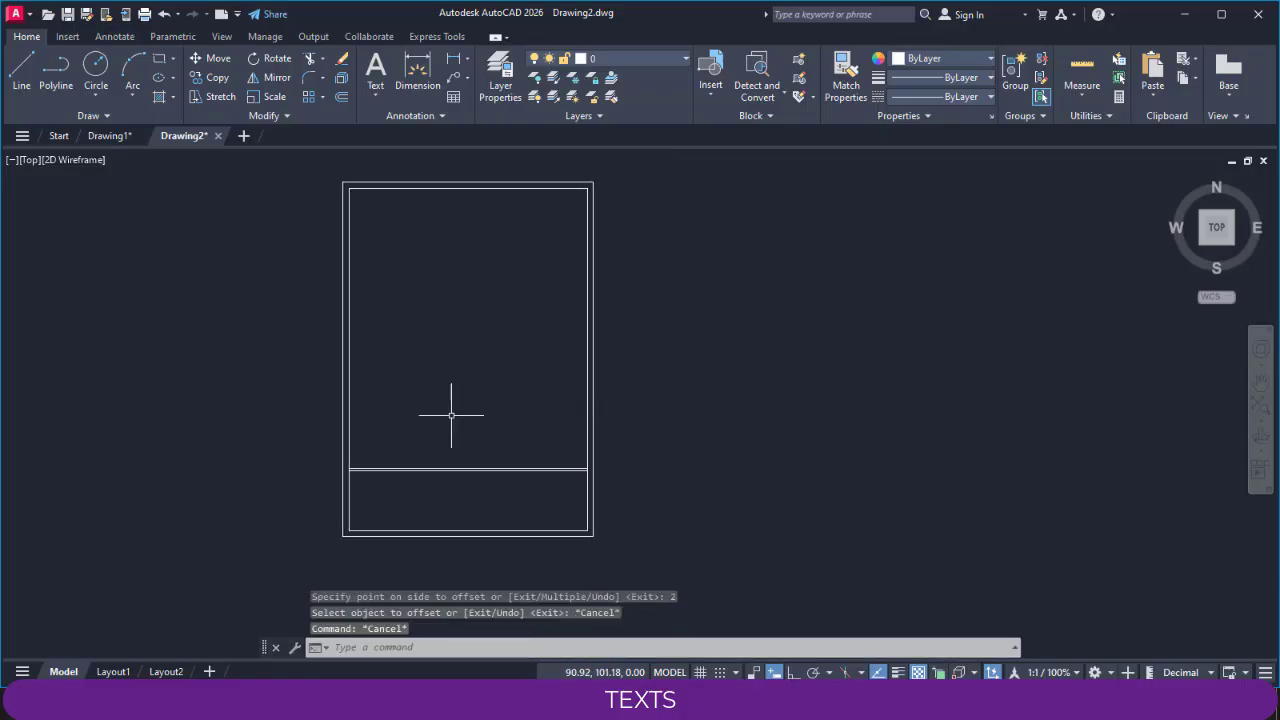
Step: Start attaching a reference image and browse to the App logo folder on New Volume (E:)
mouse_move(451, 414)
middle_mouse_down()
mouse_move(583, 420)
mouse_move(512, 388)
middle_mouse_up()
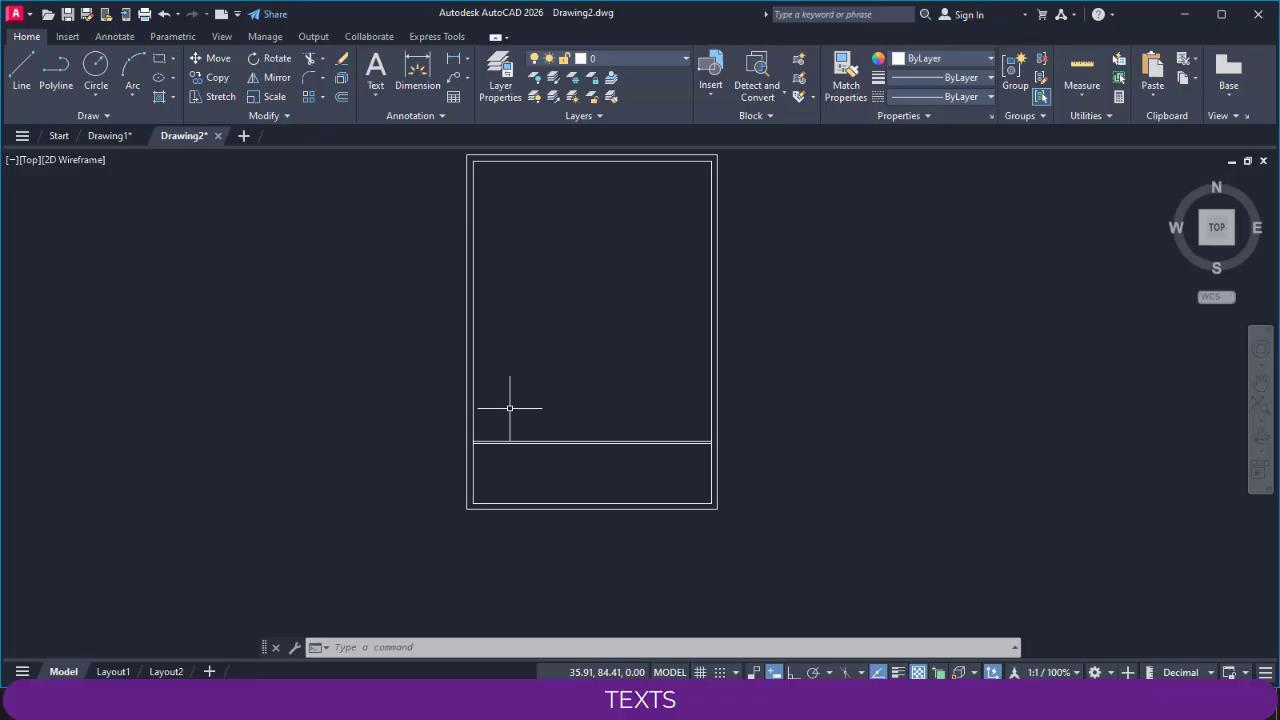
mouse_move(557, 380)
middle_mouse_down()
mouse_move(483, 437)
mouse_move(431, 431)
mouse_move(500, 431)
middle_mouse_up()
scroll(483, 437, "up", 3)
scroll(457, 434, "down", 2)
left_click(67, 37)
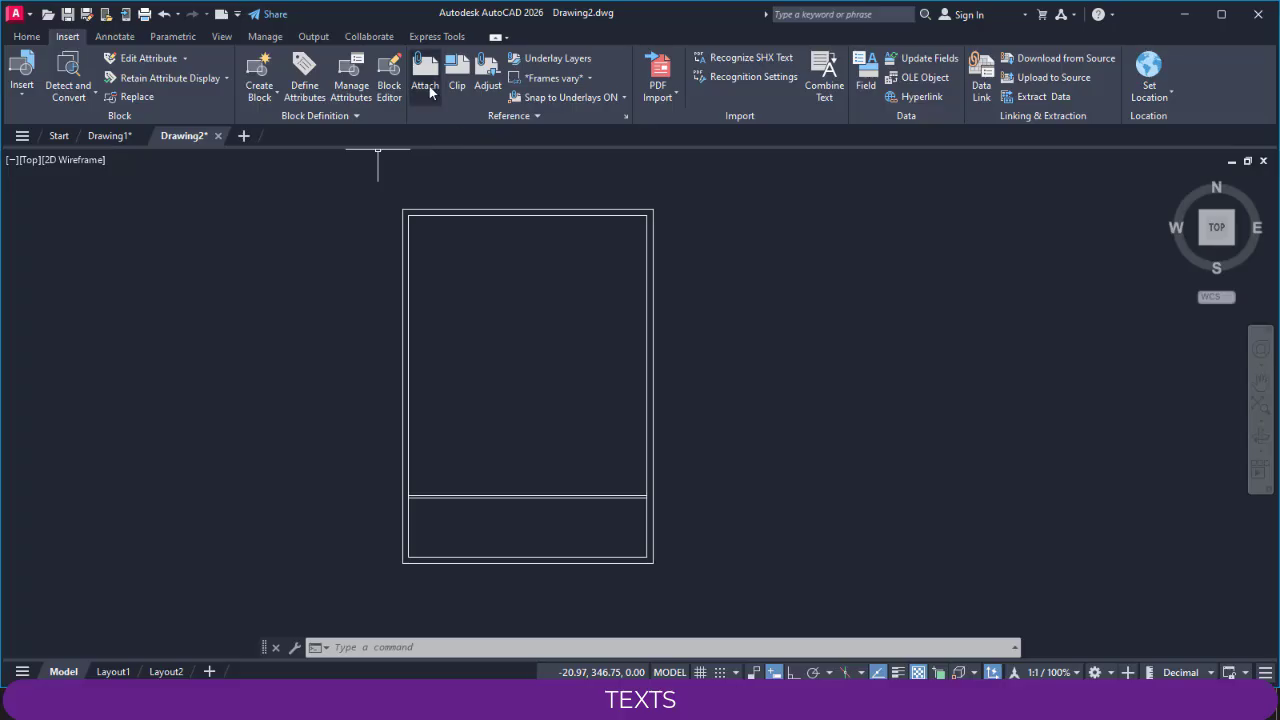
left_click(428, 88)
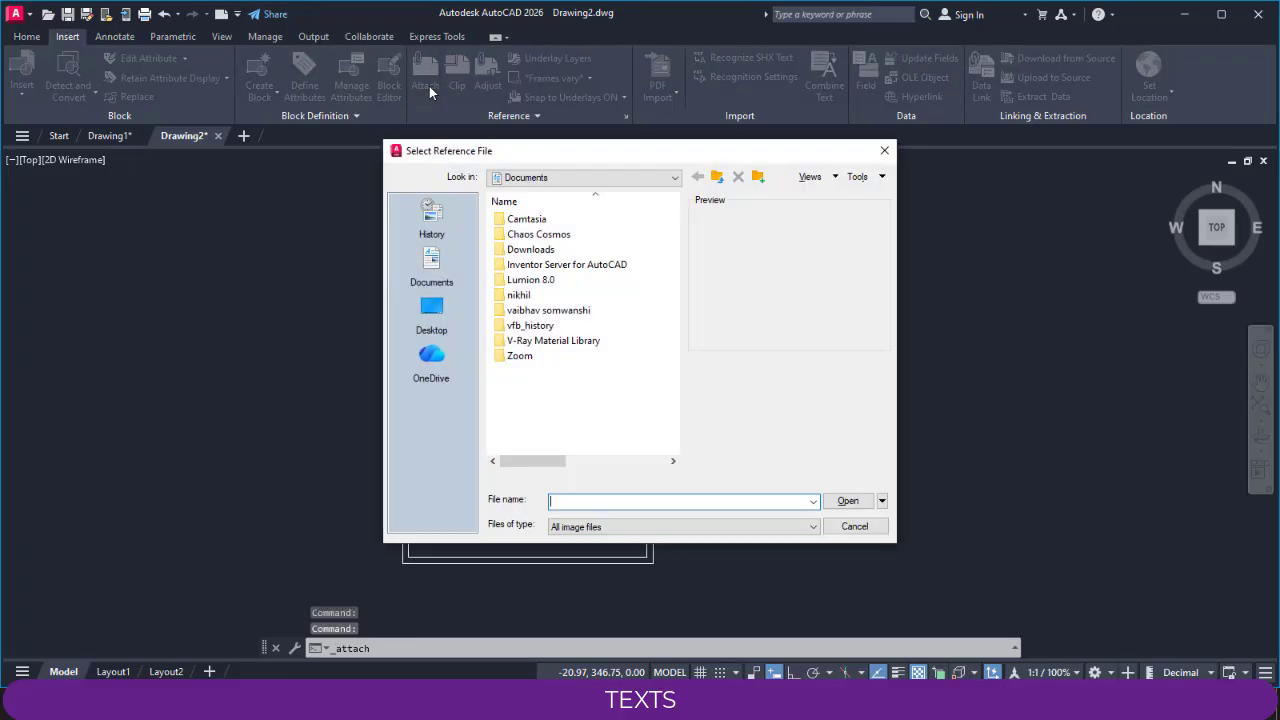
left_click(597, 178)
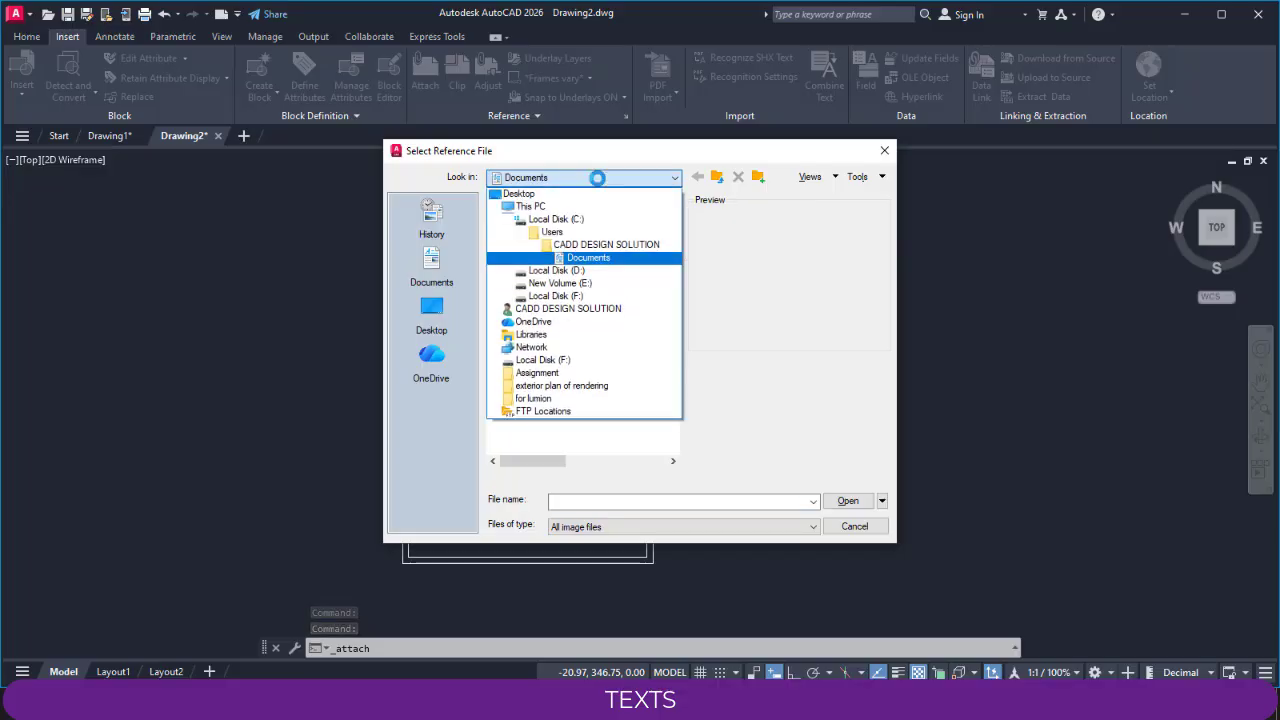
left_click(591, 286)
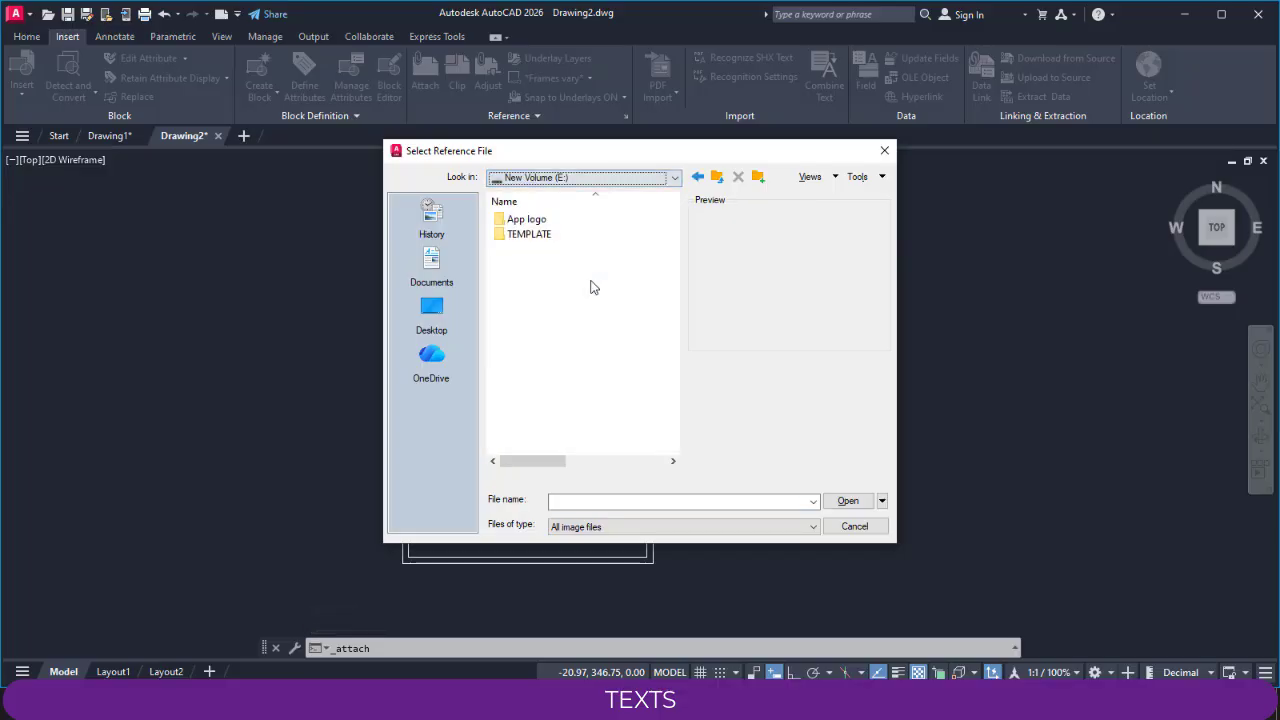
double_click(553, 221)
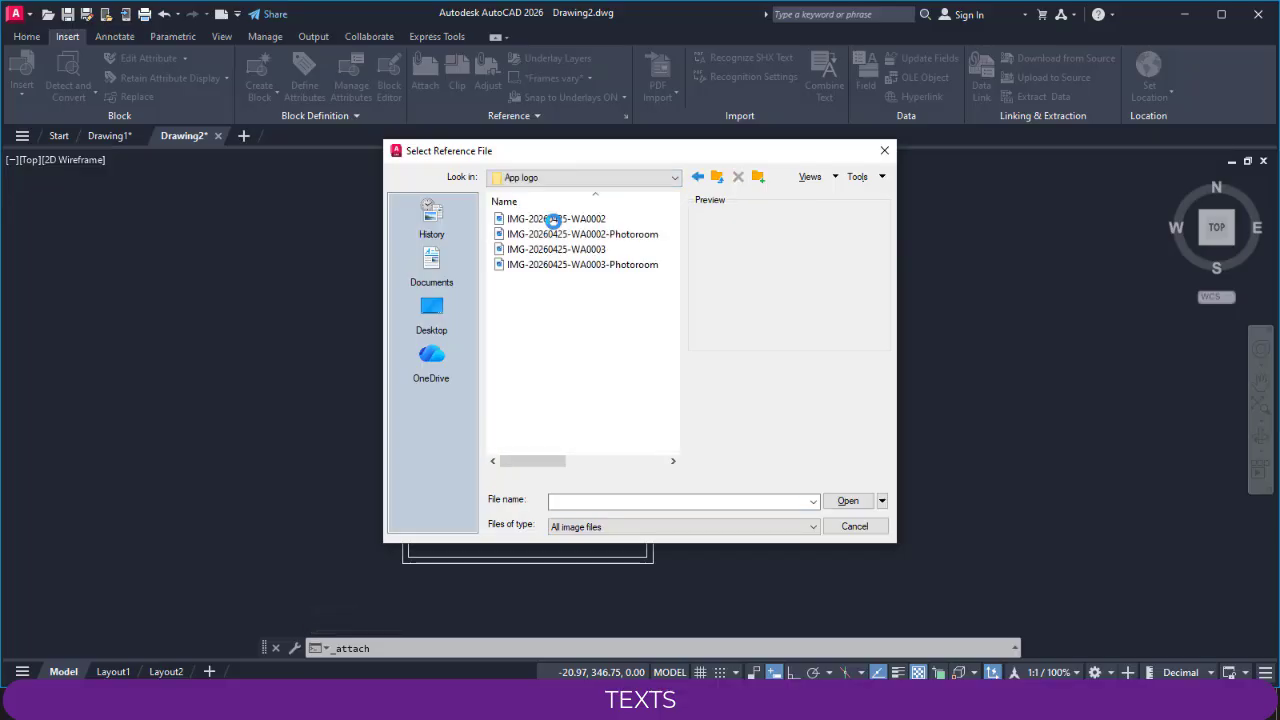
Step: Show the files as thumbnails and open the logo image IMG-20260425-WA0002-Photoroom
left_click(857, 177)
left_click(826, 178)
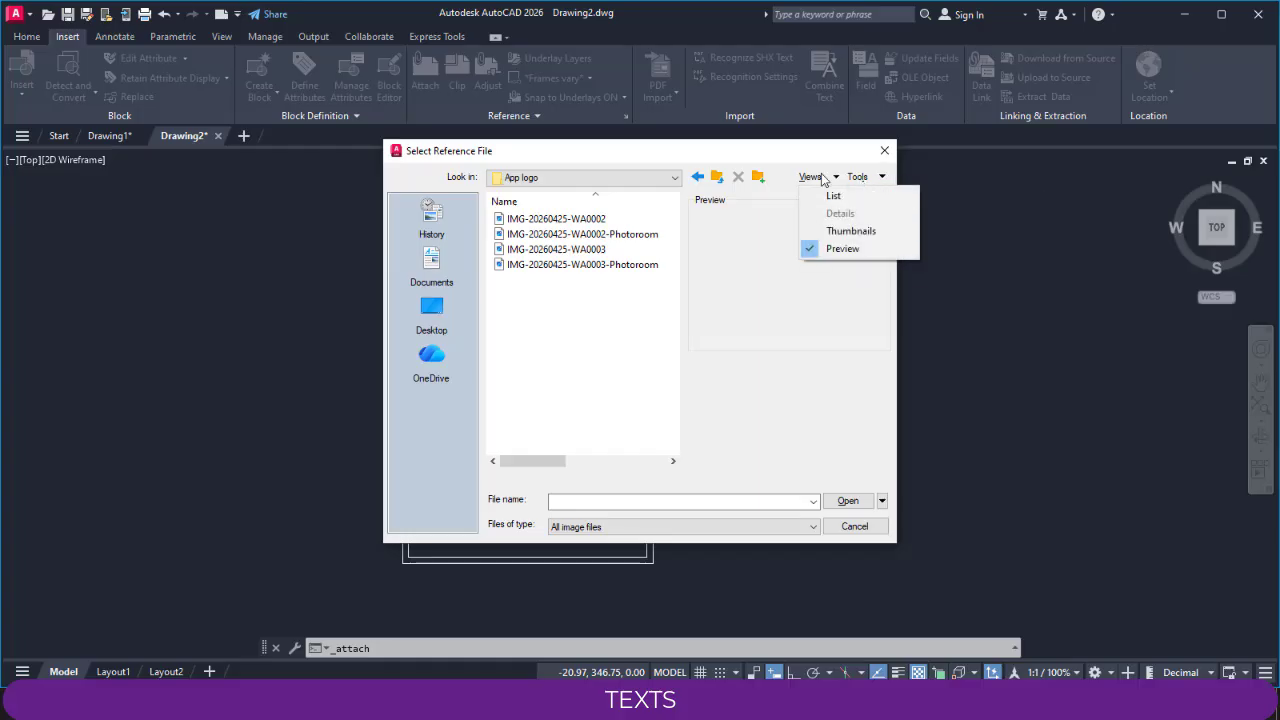
left_click(840, 231)
left_click(578, 237)
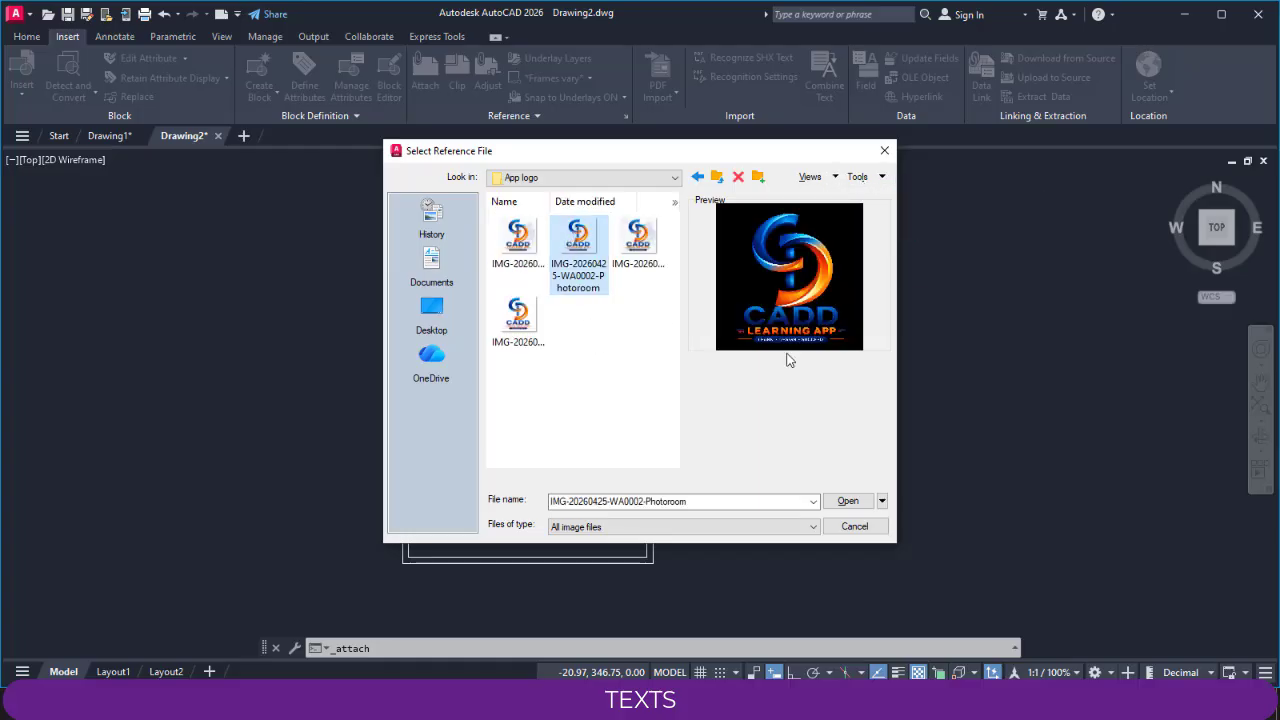
left_click(850, 502)
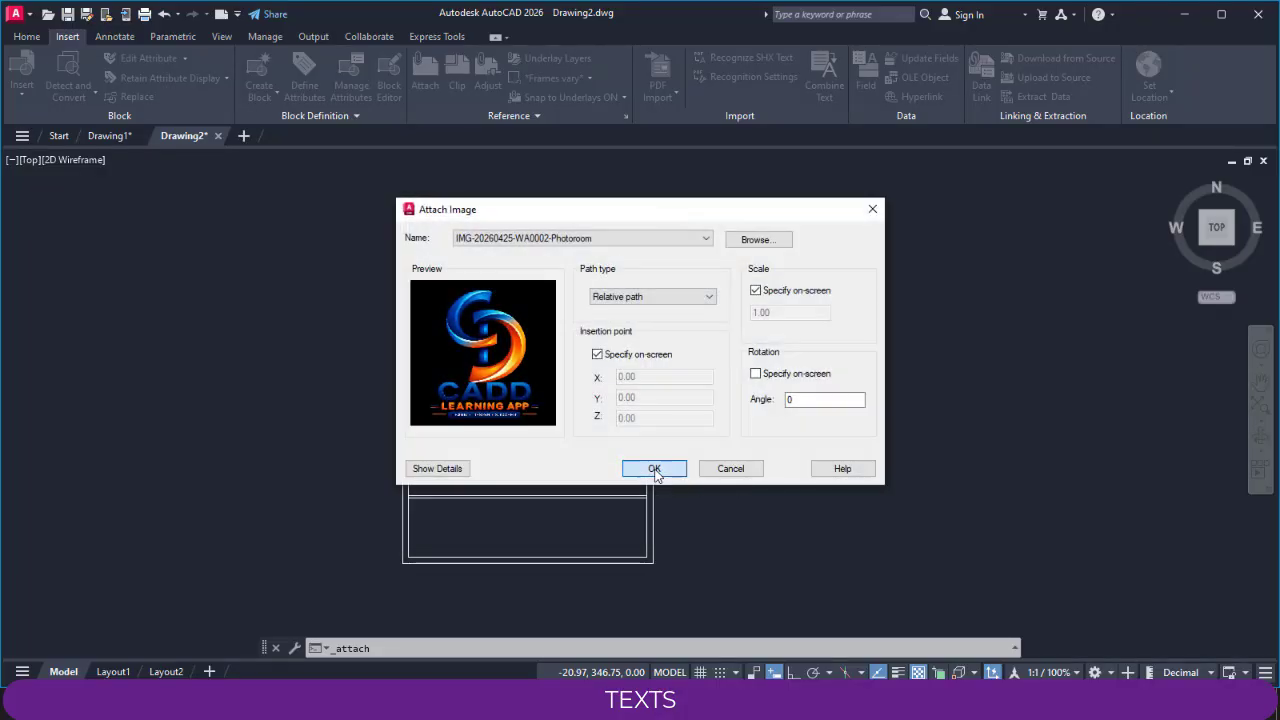
Step: Accept the image attachment settings and place the logo beside the sheet's lower right, scaling it on screen to about the title block strip's height
left_click(651, 466)
left_click(708, 534)
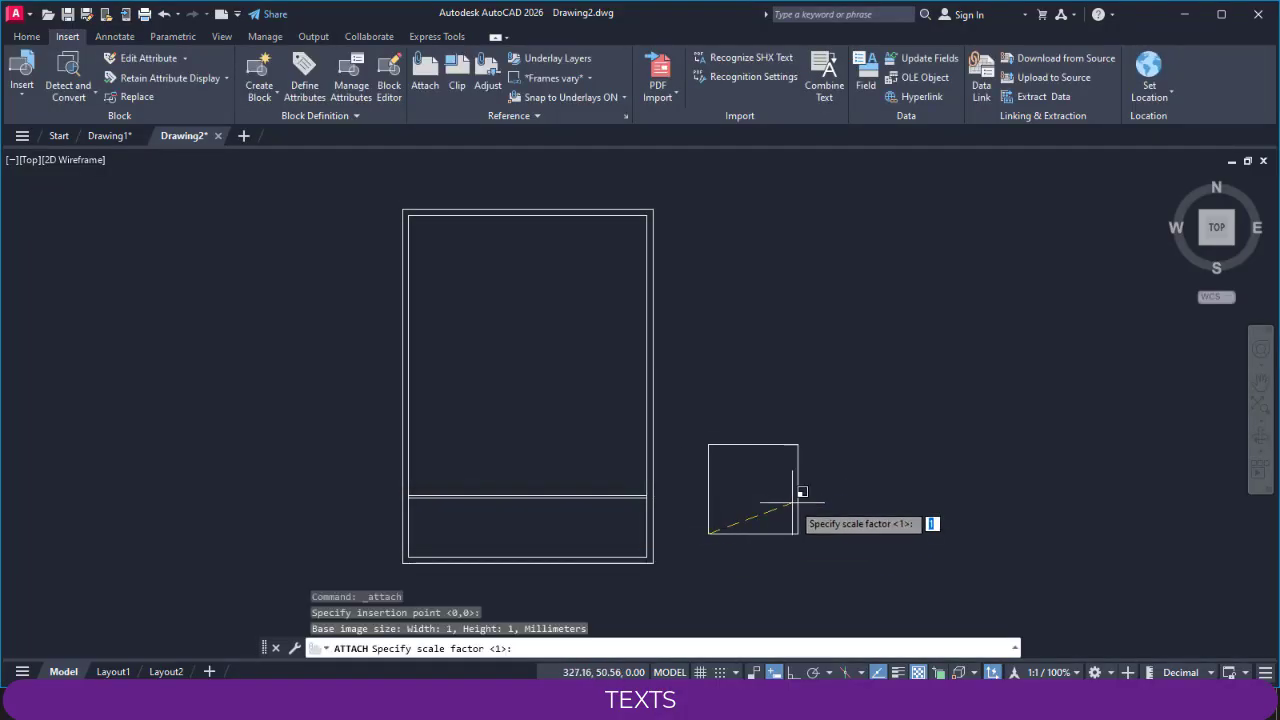
left_click(788, 505)
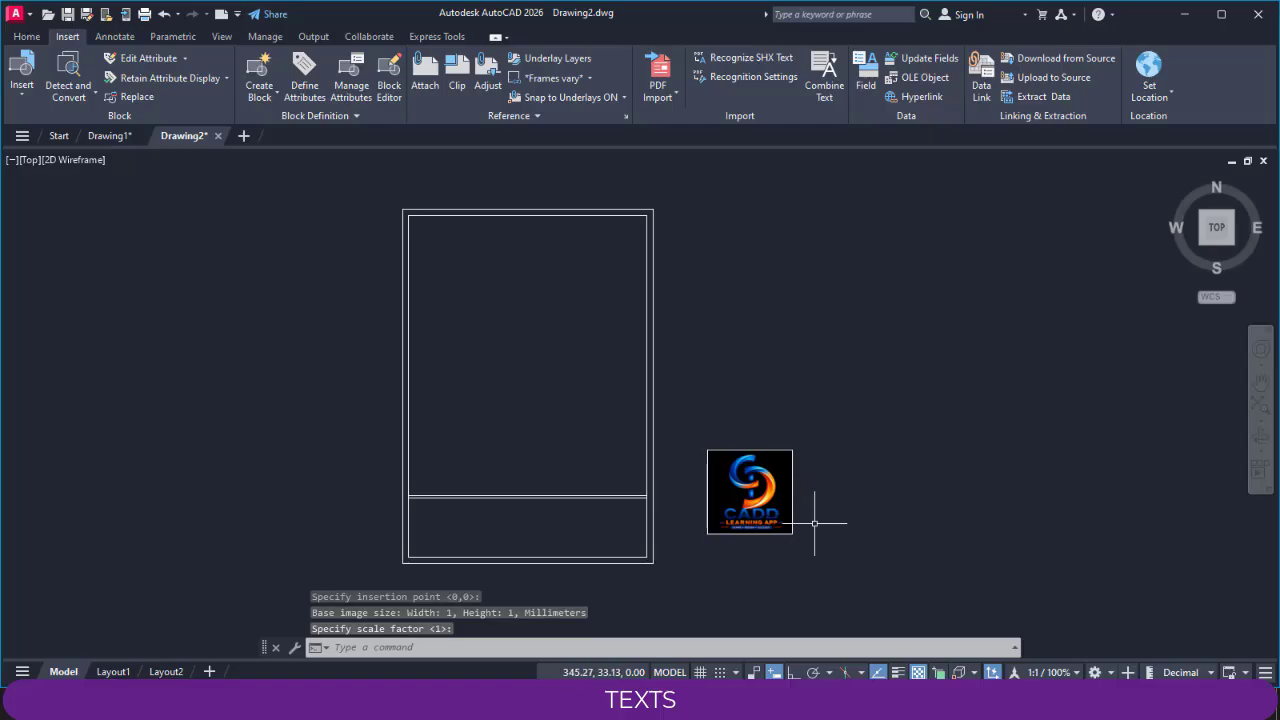
mouse_move(814, 530)
middle_mouse_down()
mouse_move(834, 460)
mouse_move(836, 486)
middle_mouse_up()
scroll(829, 465, "up", 2)
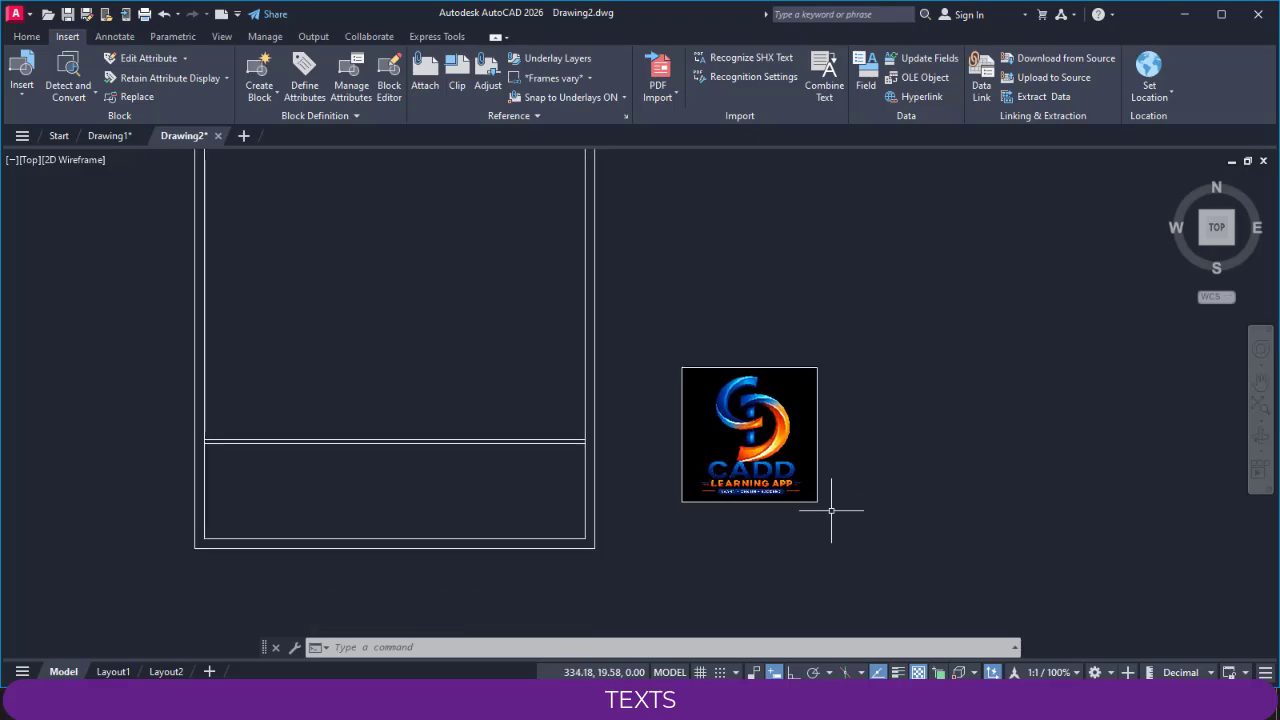
type("M")
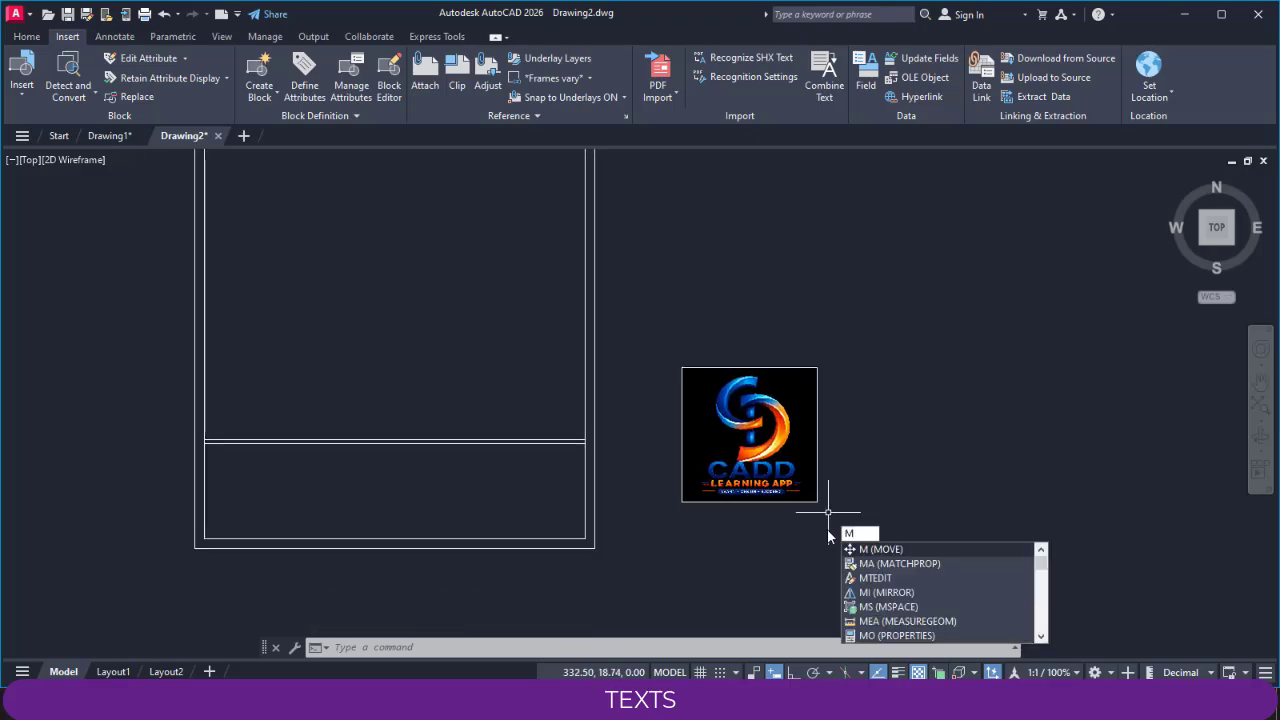
key("Escape")
key("Escape")
Step: Set IMAGEFRAME to 0 to hide the frame around the attached logo
type("im")
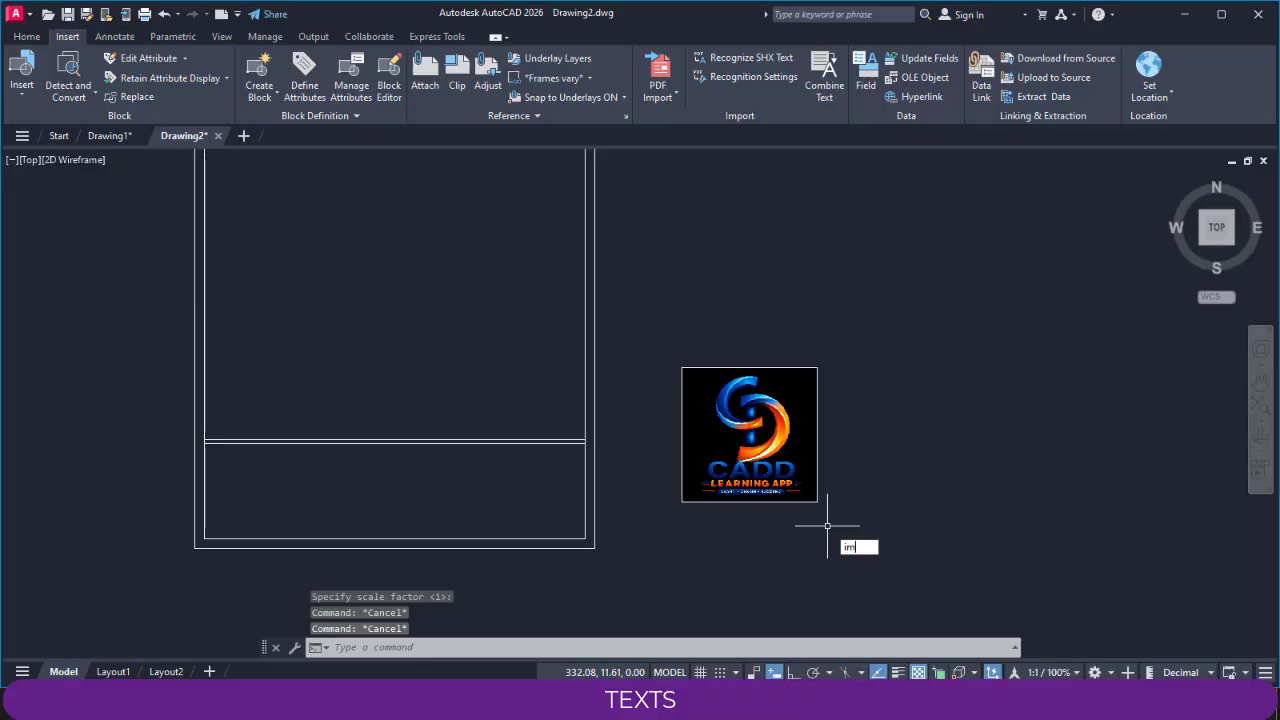
type("age")
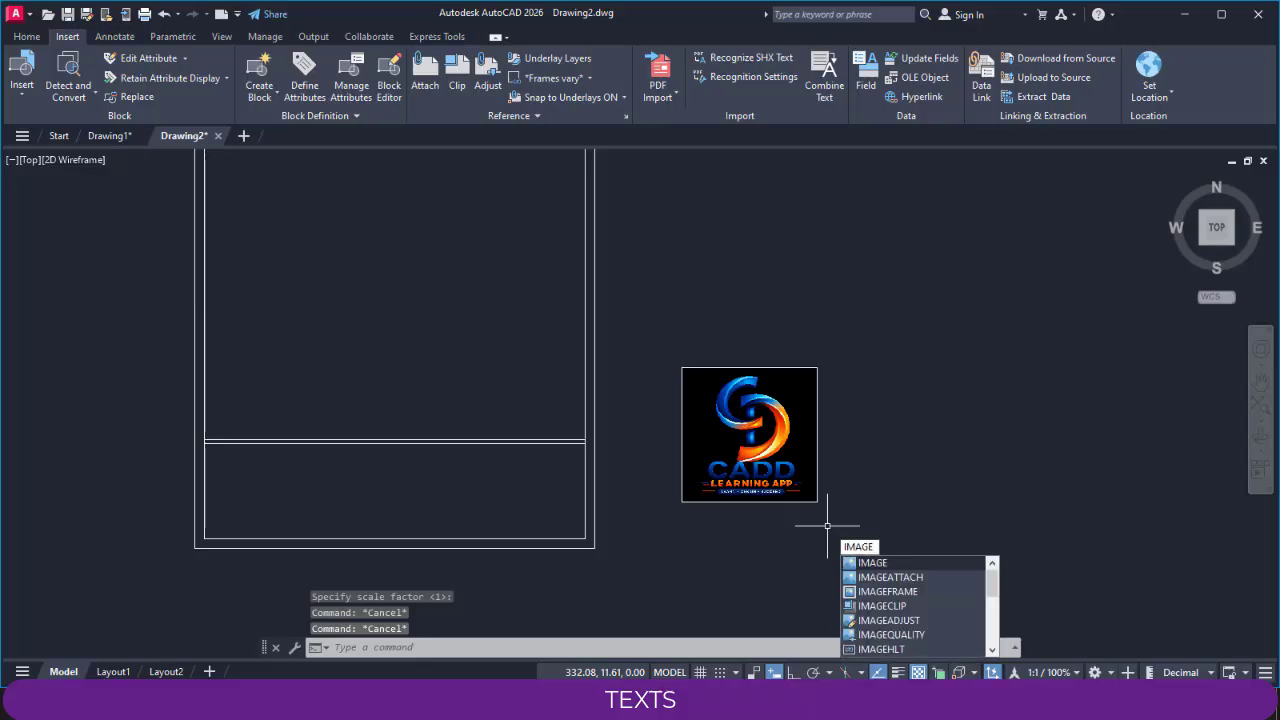
type("f")
key("Return")
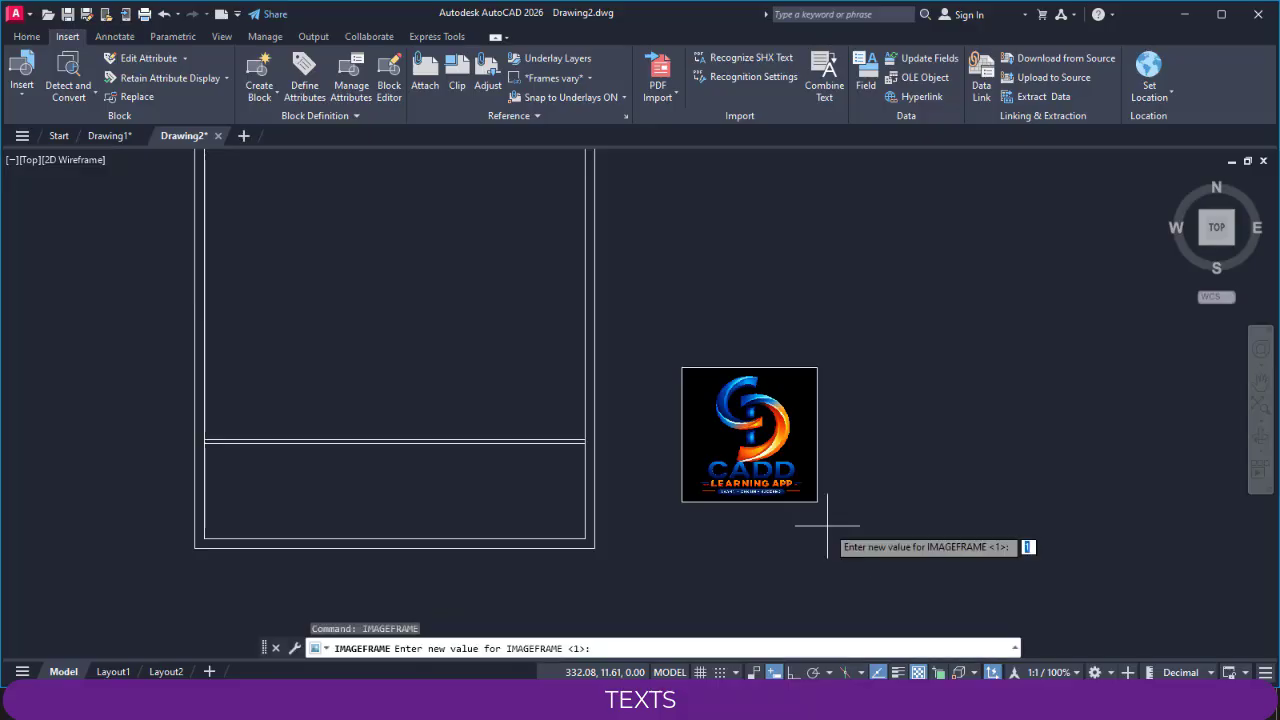
type("0")
key("Return")
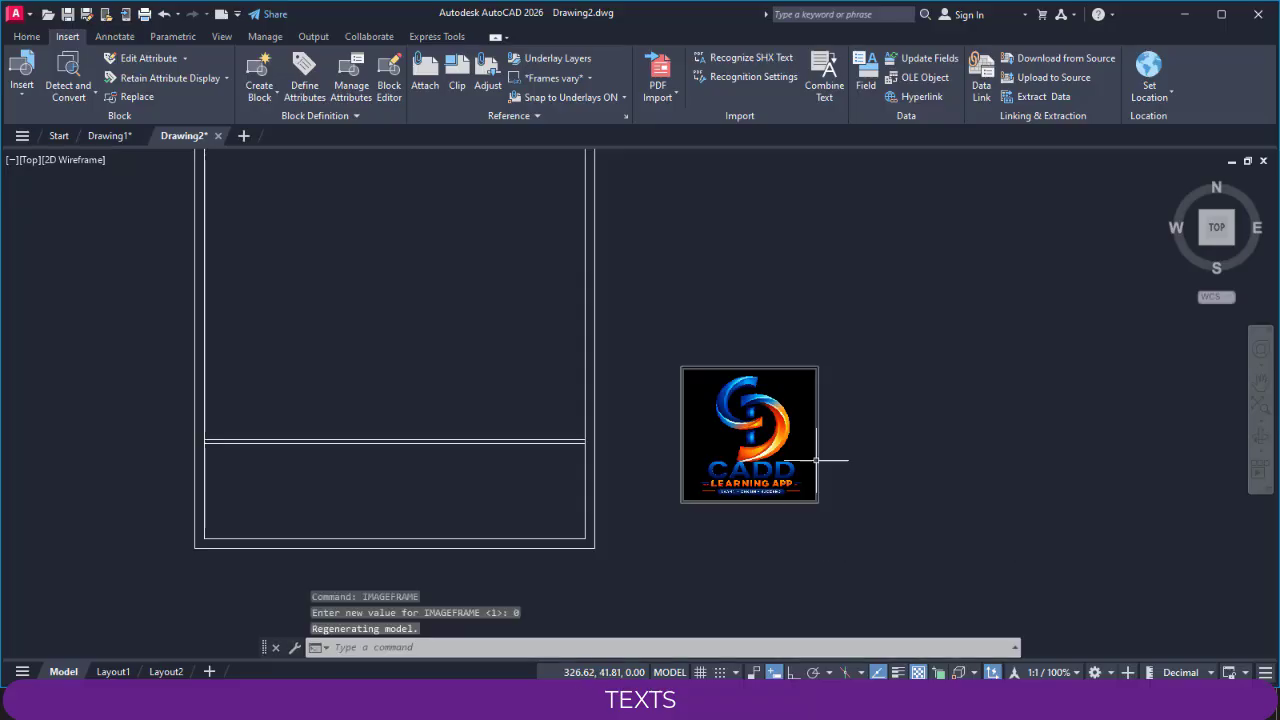
Step: Turn on background transparency for the logo image and deselect it
left_click(817, 425)
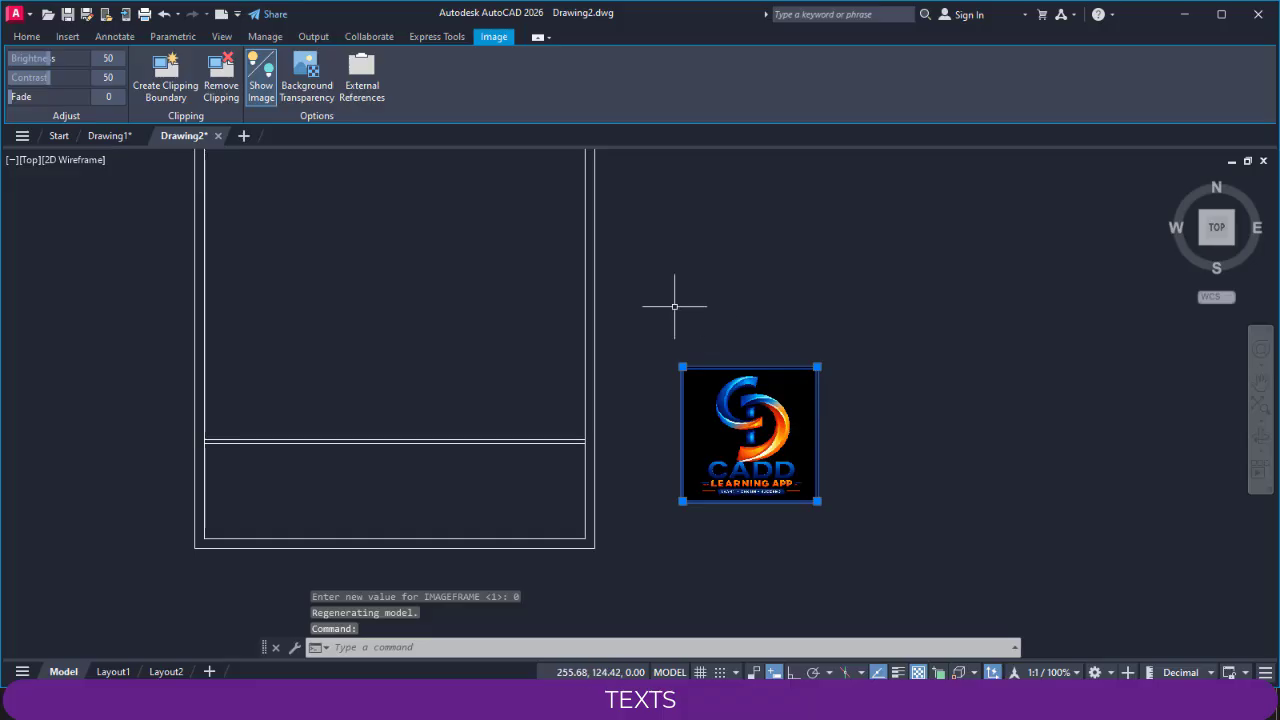
left_click(312, 96)
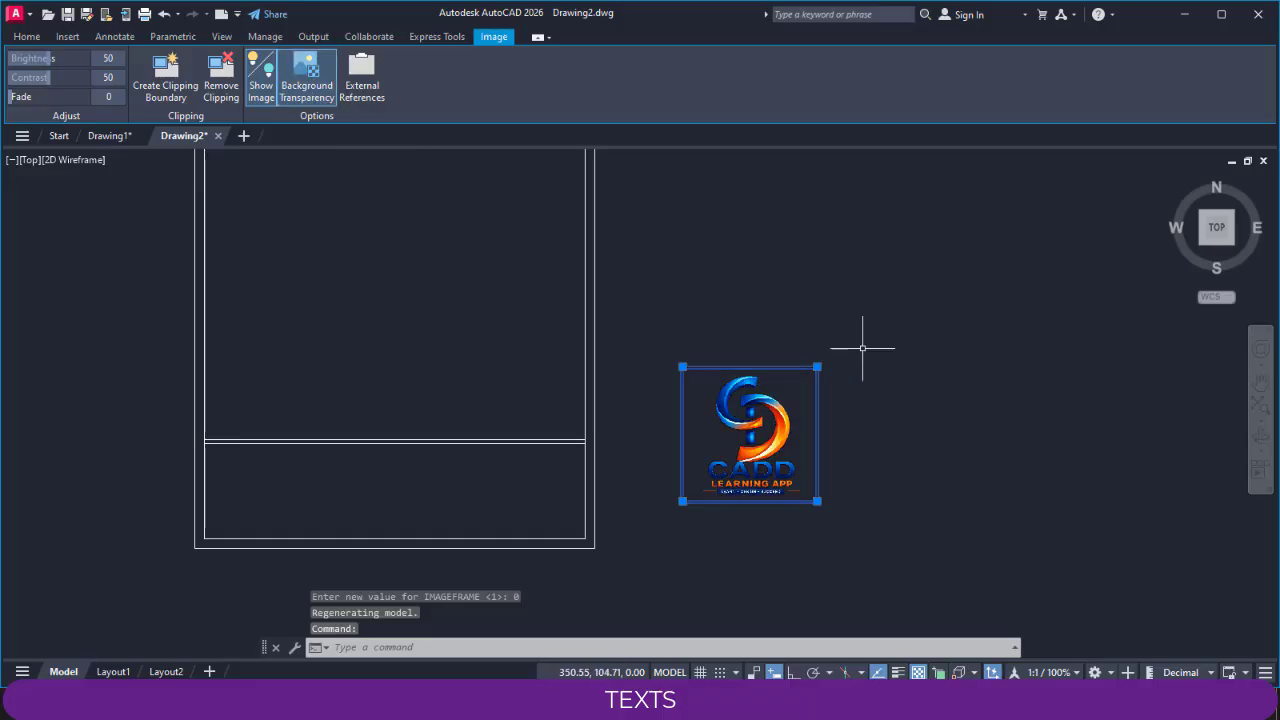
key("Escape")
key("Escape")
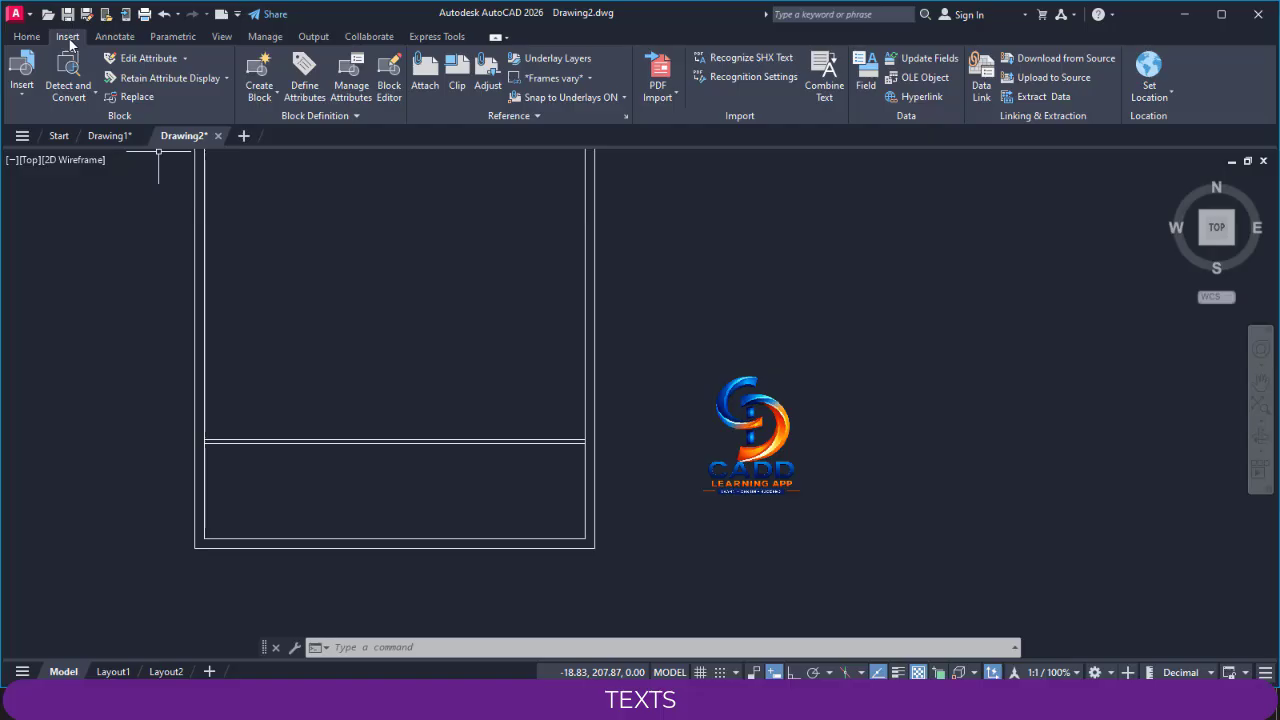
left_click(28, 38)
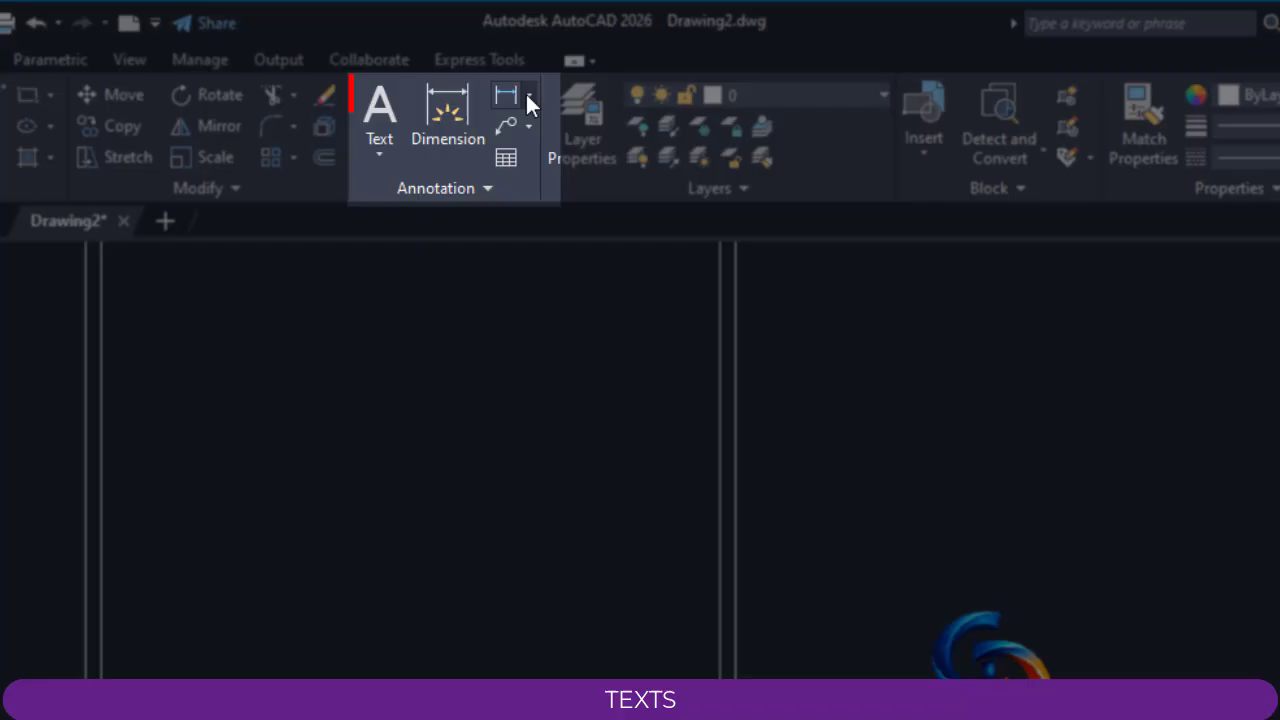
left_click(465, 57)
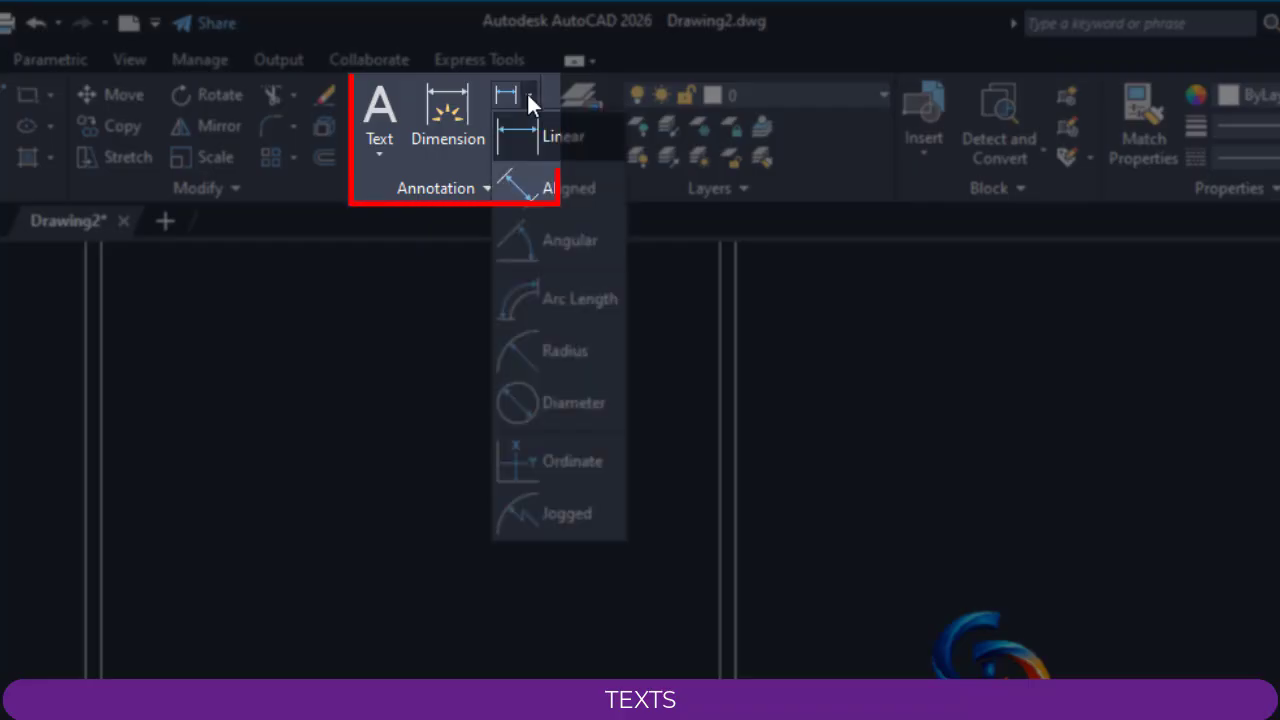
left_click(526, 91)
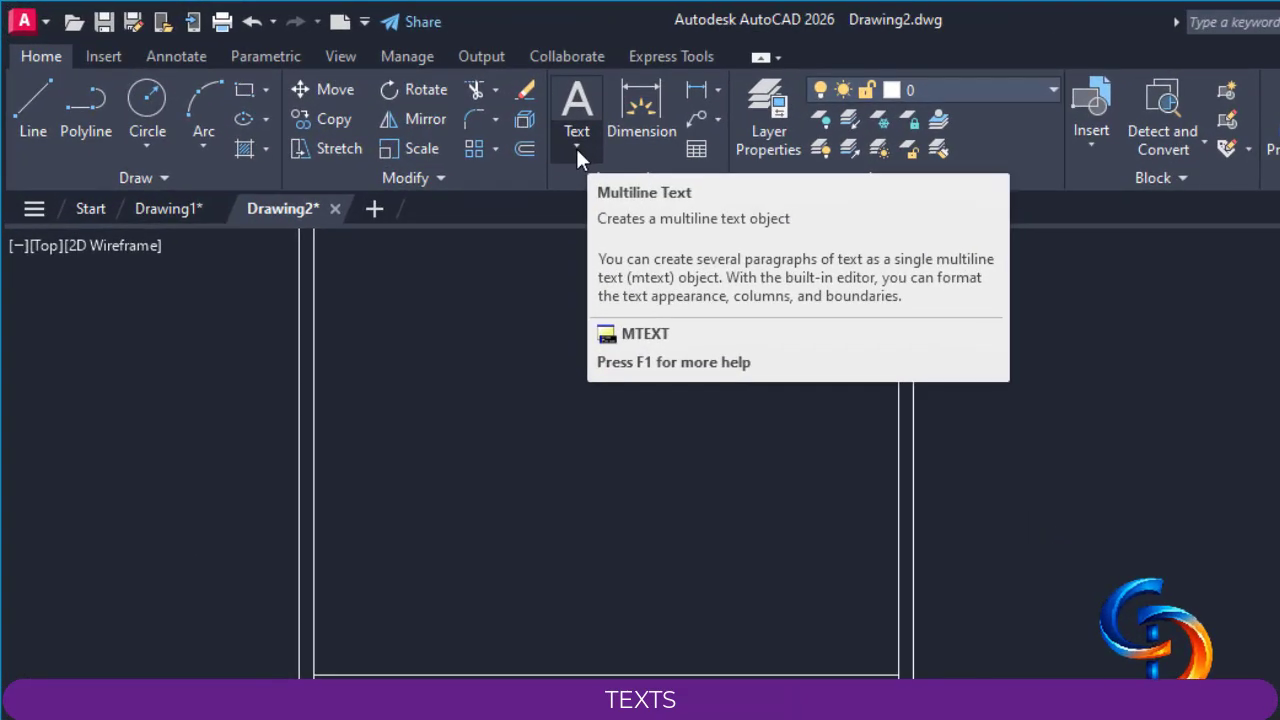
left_click(576, 148)
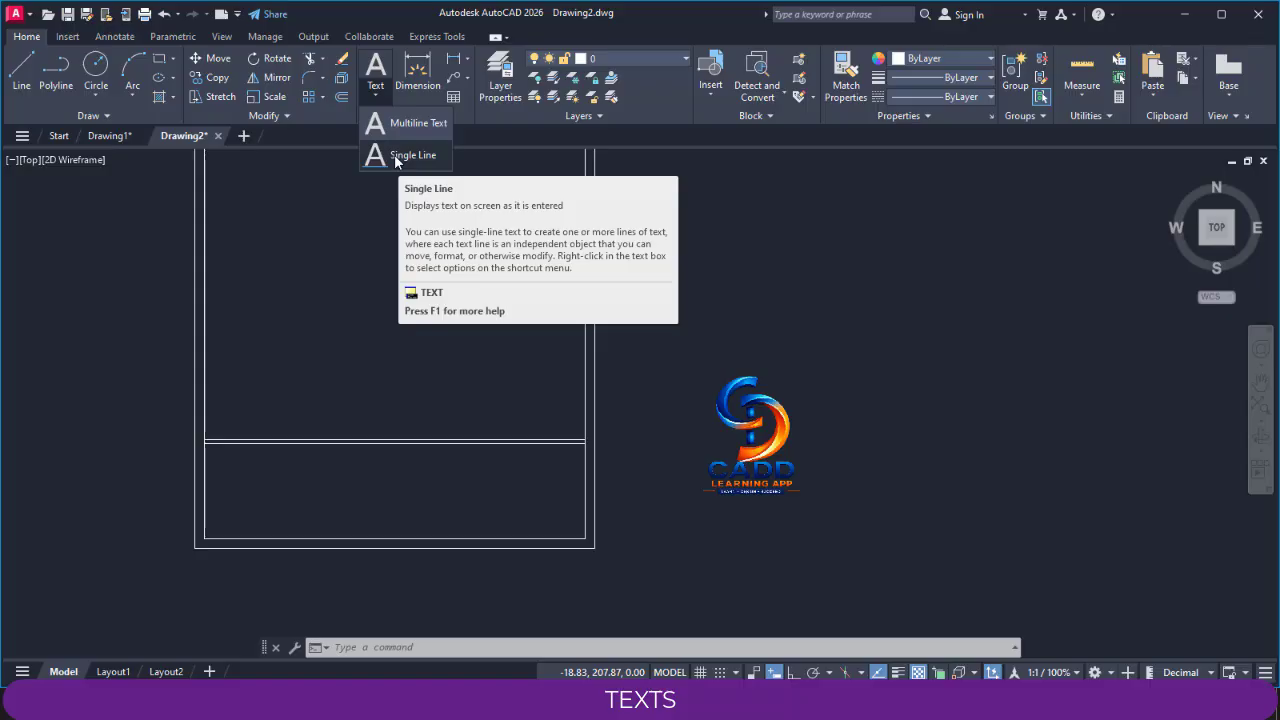
left_click(405, 156)
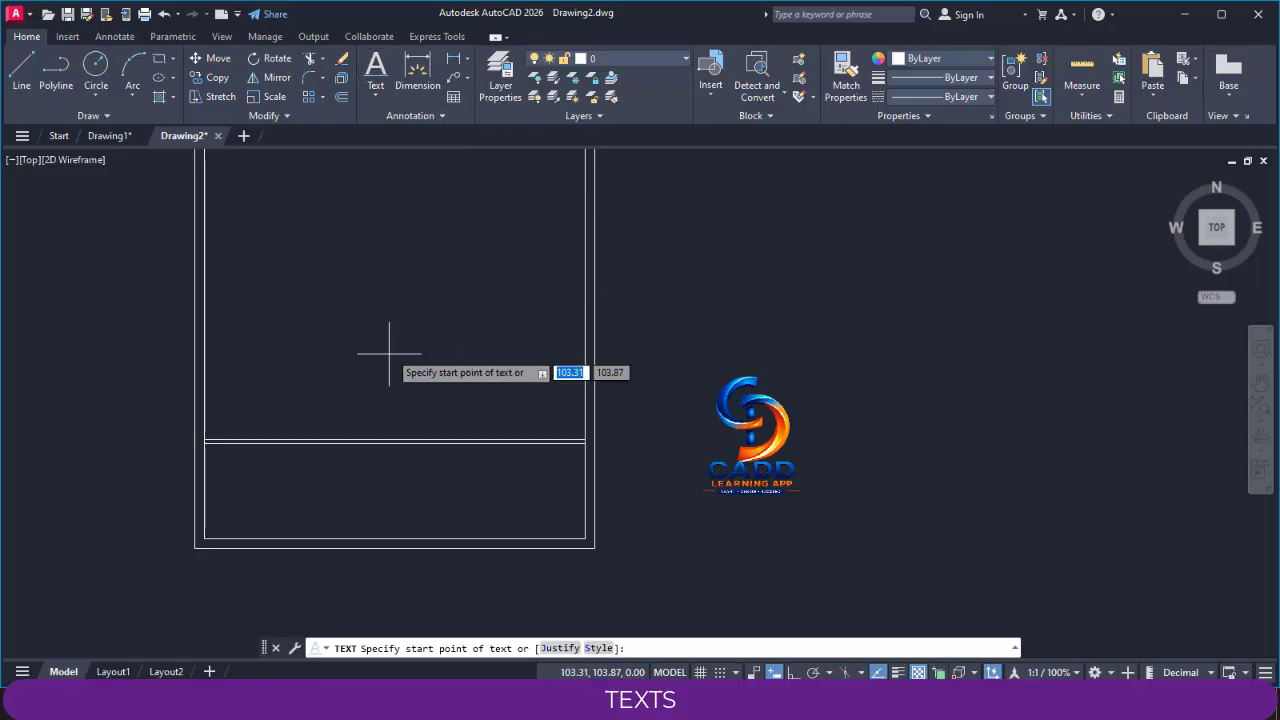
mouse_move(389, 353)
middle_mouse_down()
mouse_move(657, 371)
mouse_move(697, 334)
middle_mouse_up()
scroll(697, 334, "down", 2)
middle_click_drag(163, 343, 388, 353)
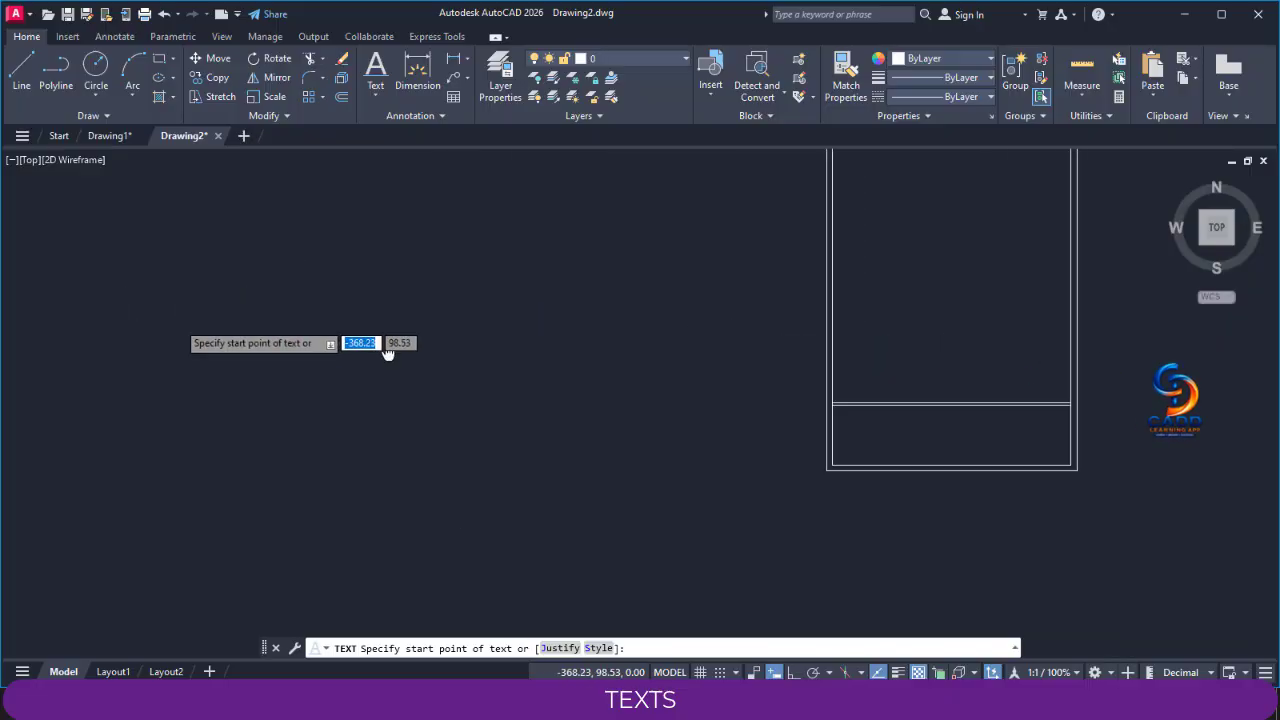
scroll(291, 342, "up", 2)
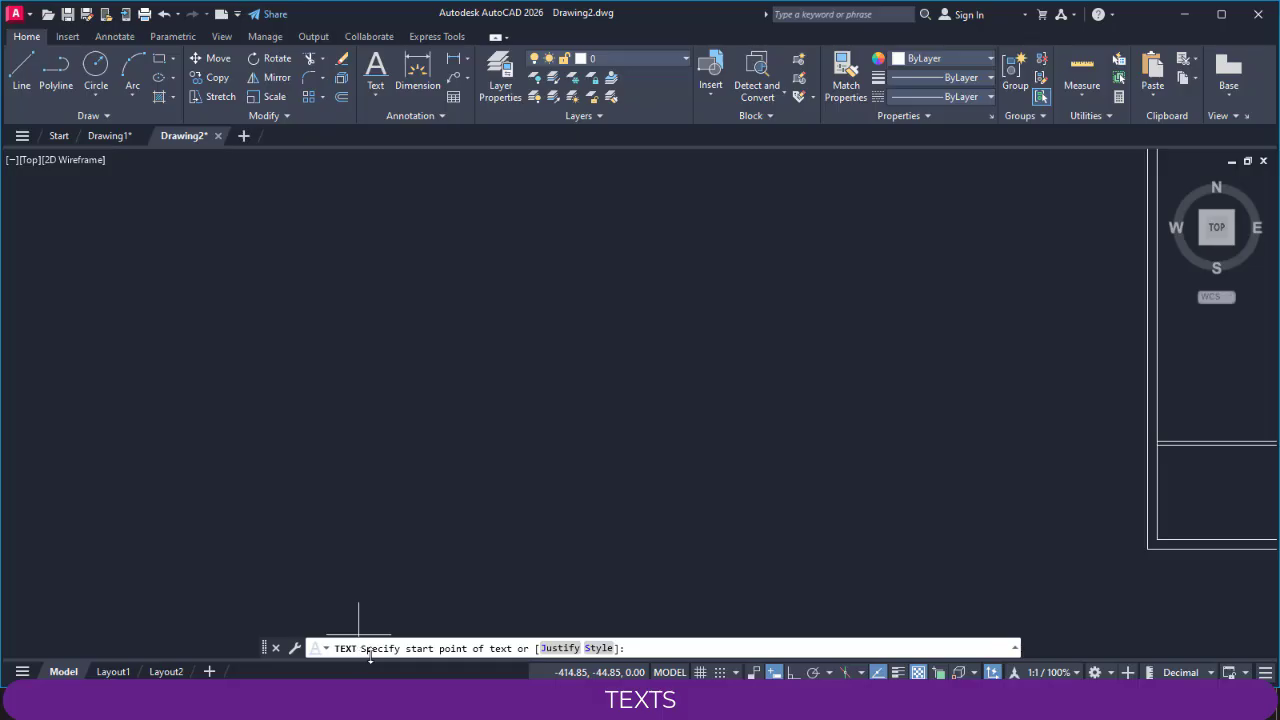
key("Escape")
key("Escape")
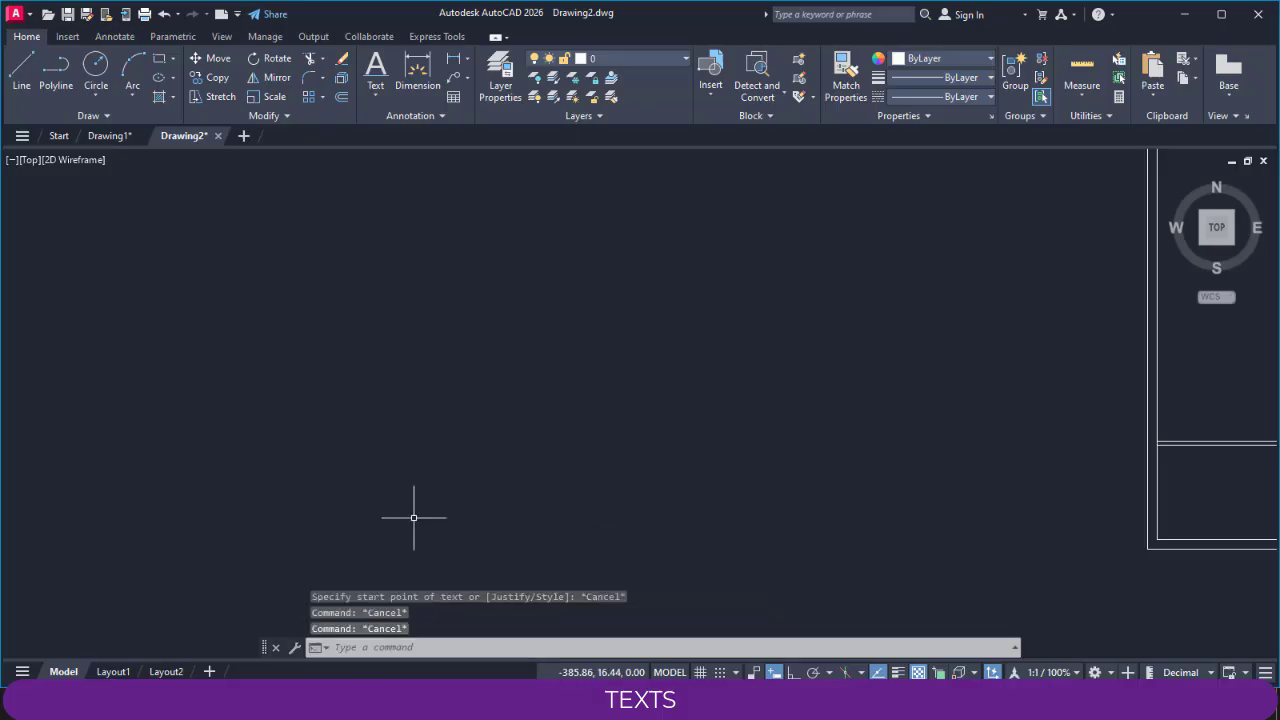
type("T")
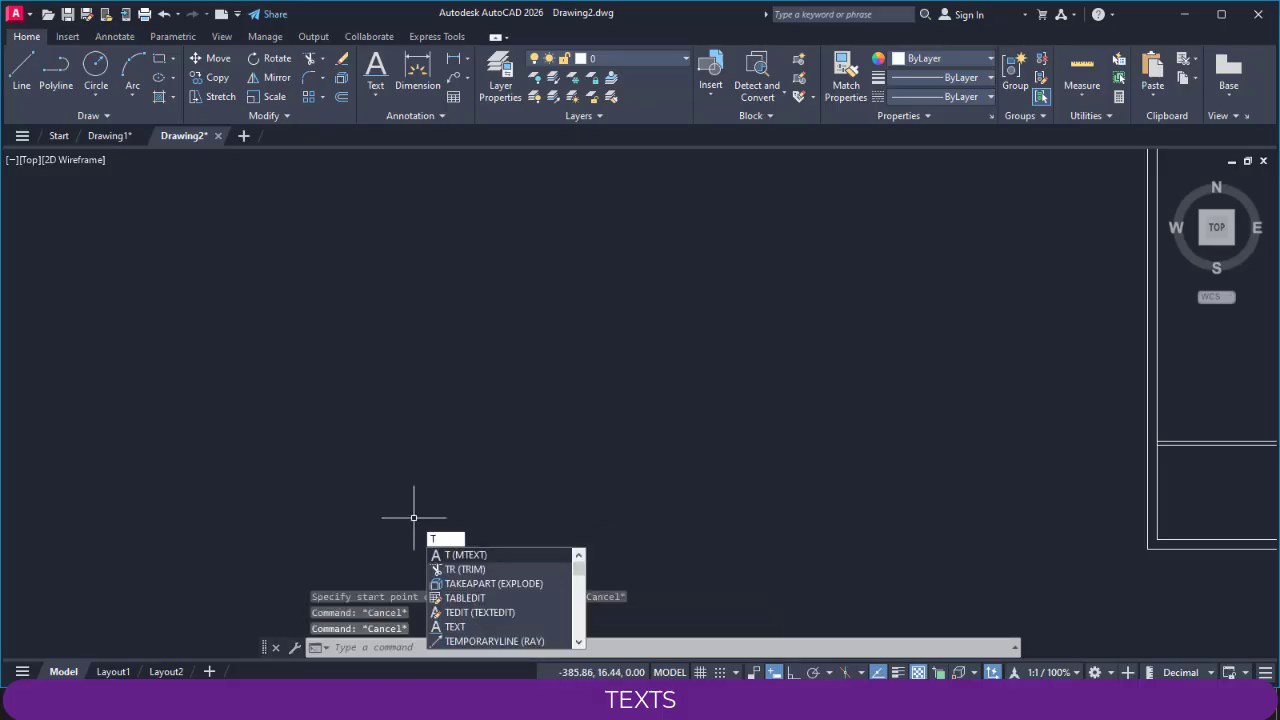
type("E")
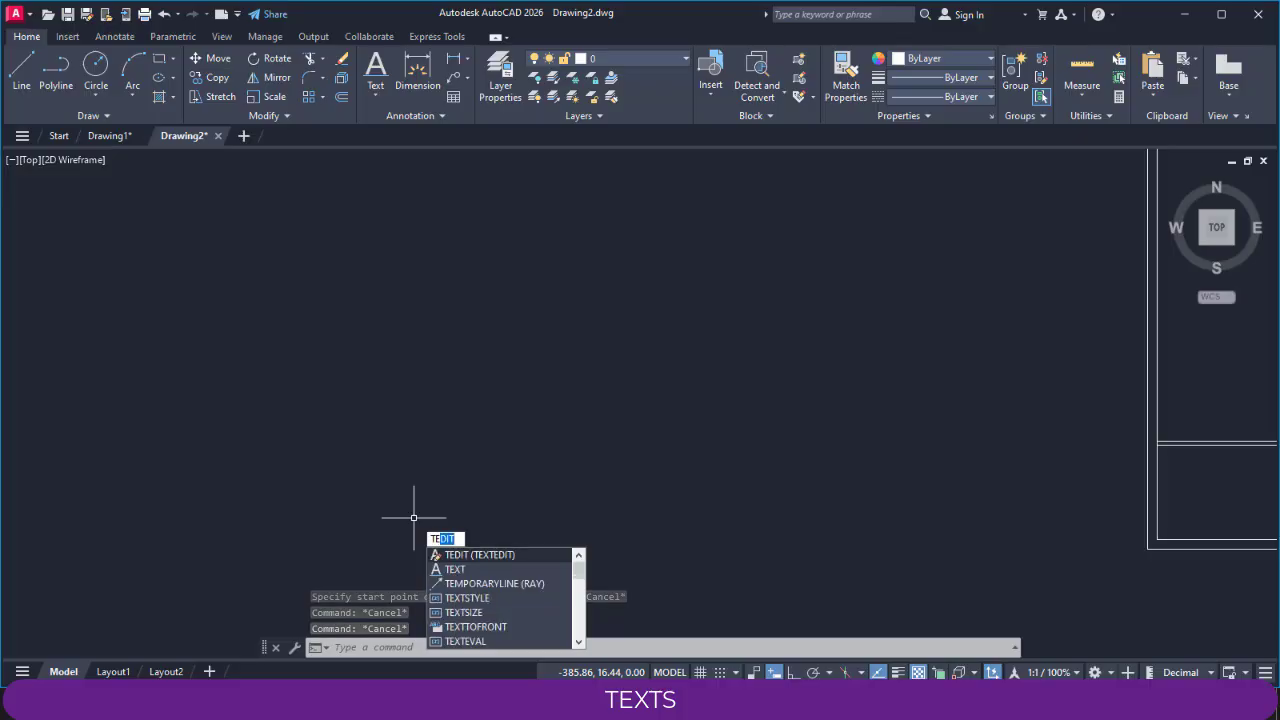
type("X")
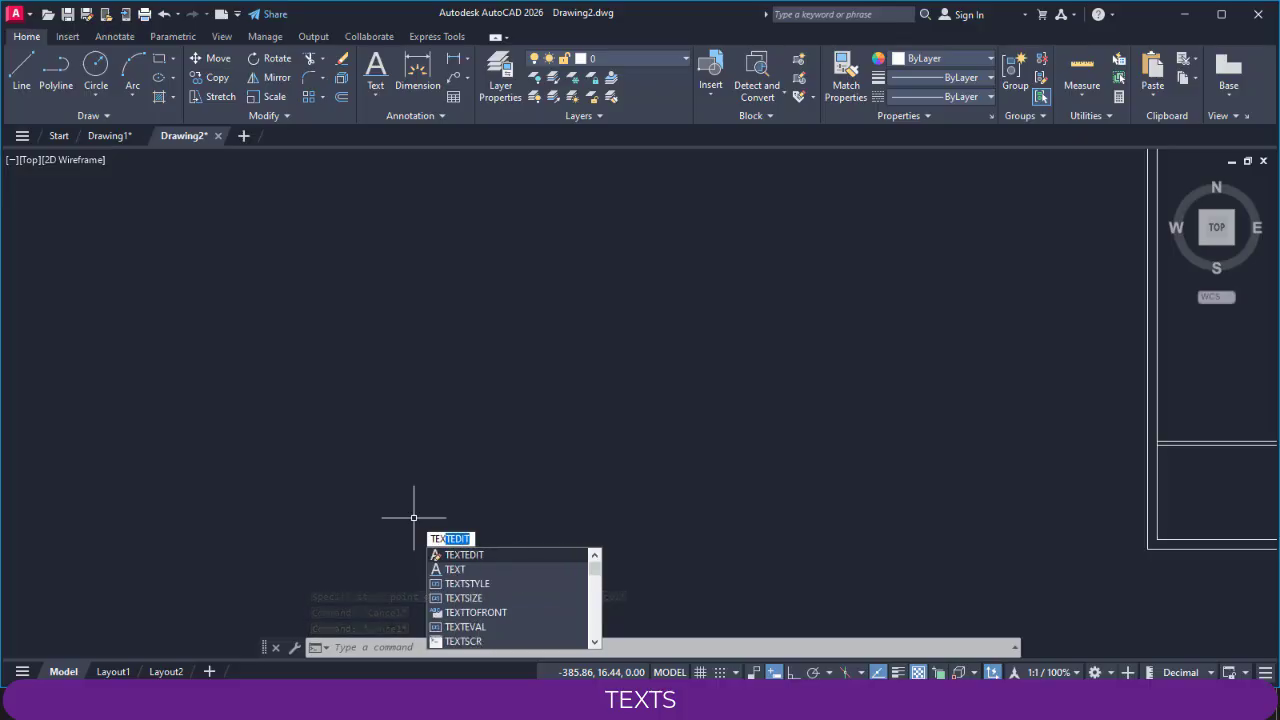
type("y")
key("BackSpace")
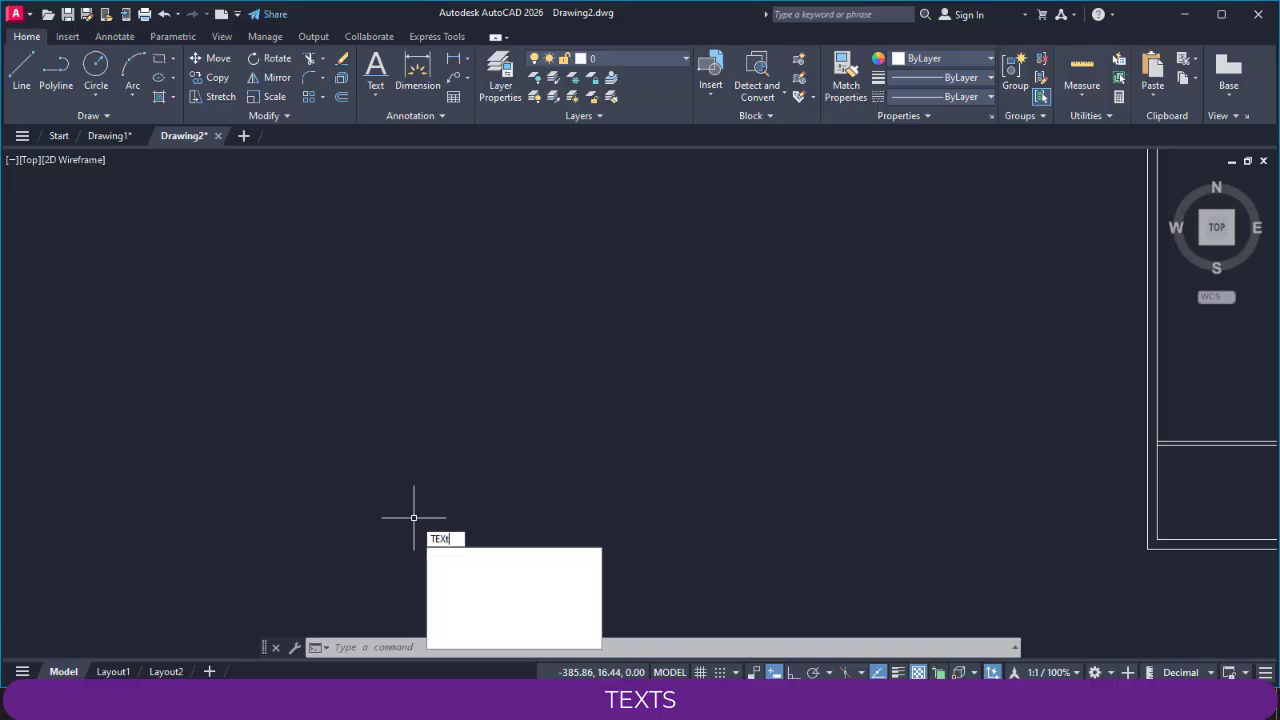
type("T")
key("Escape")
key("Escape")
key("Escape")
Step: Start a single-line text in the empty area left of the sheet, with height 5 and rotation angle 0
type("T")
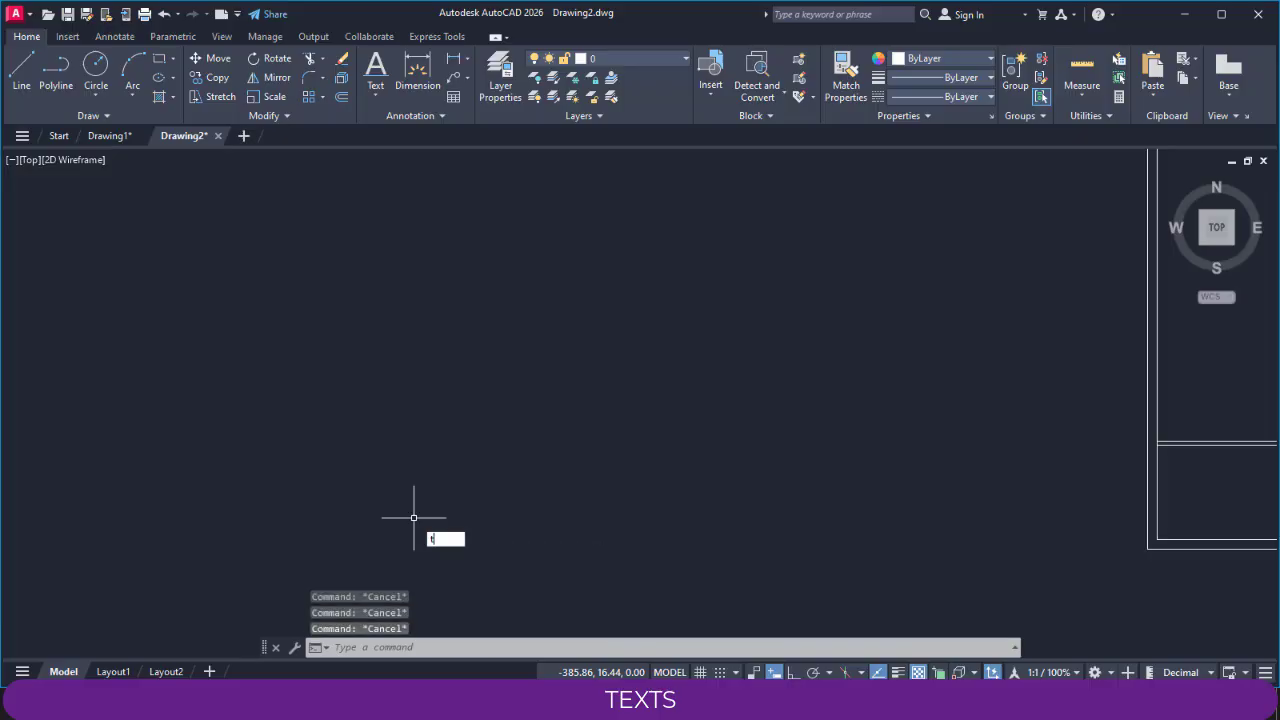
key("BackSpace")
type("TEXT")
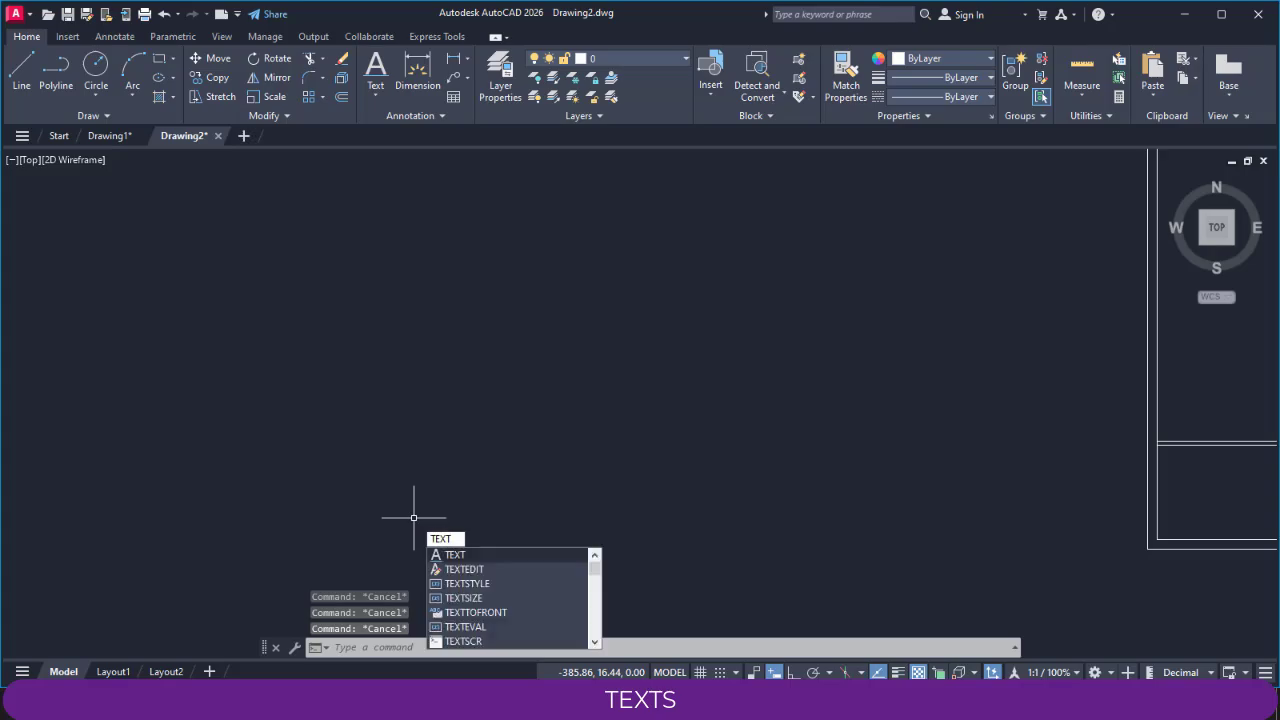
key("Return")
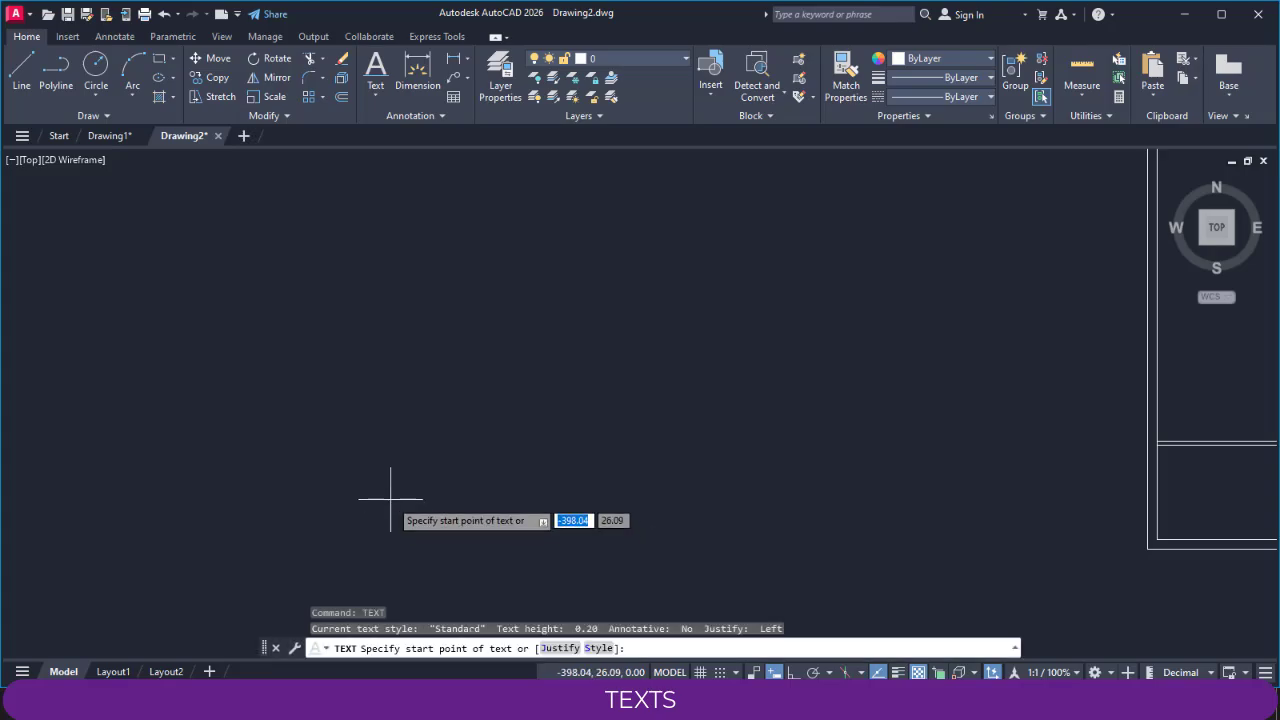
left_click(335, 462)
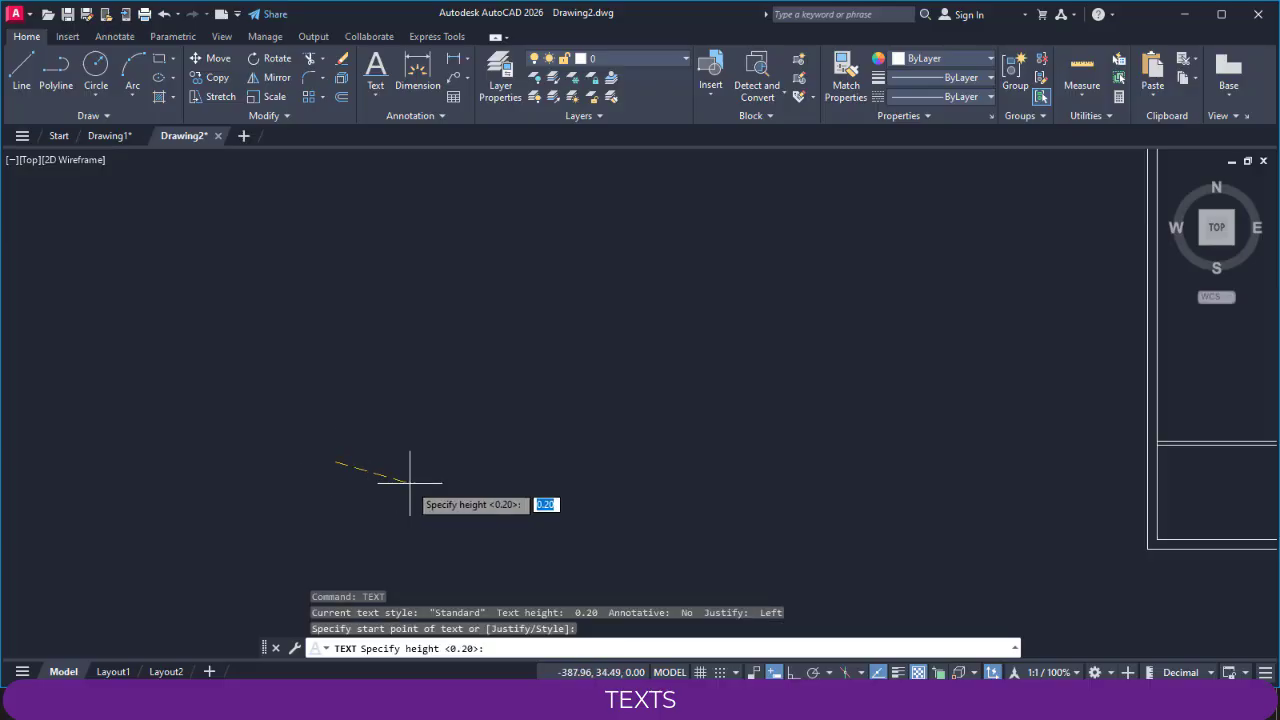
type("5")
key("Return")
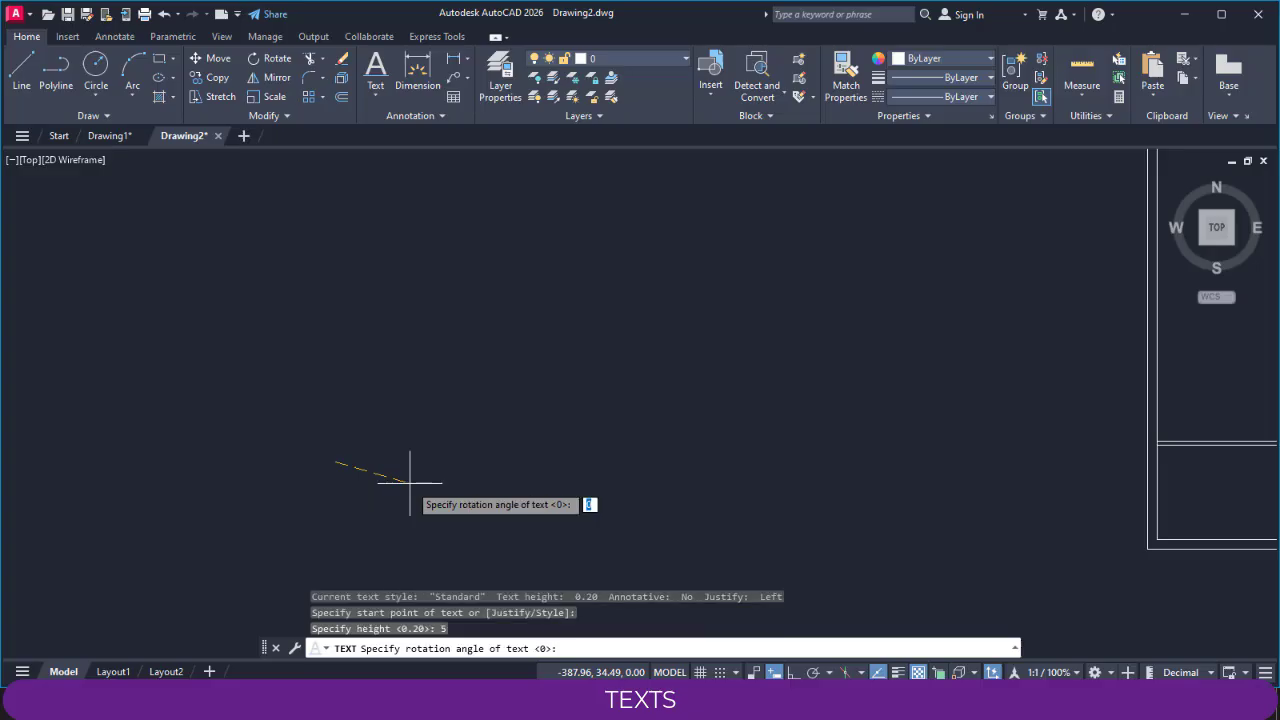
key("Return")
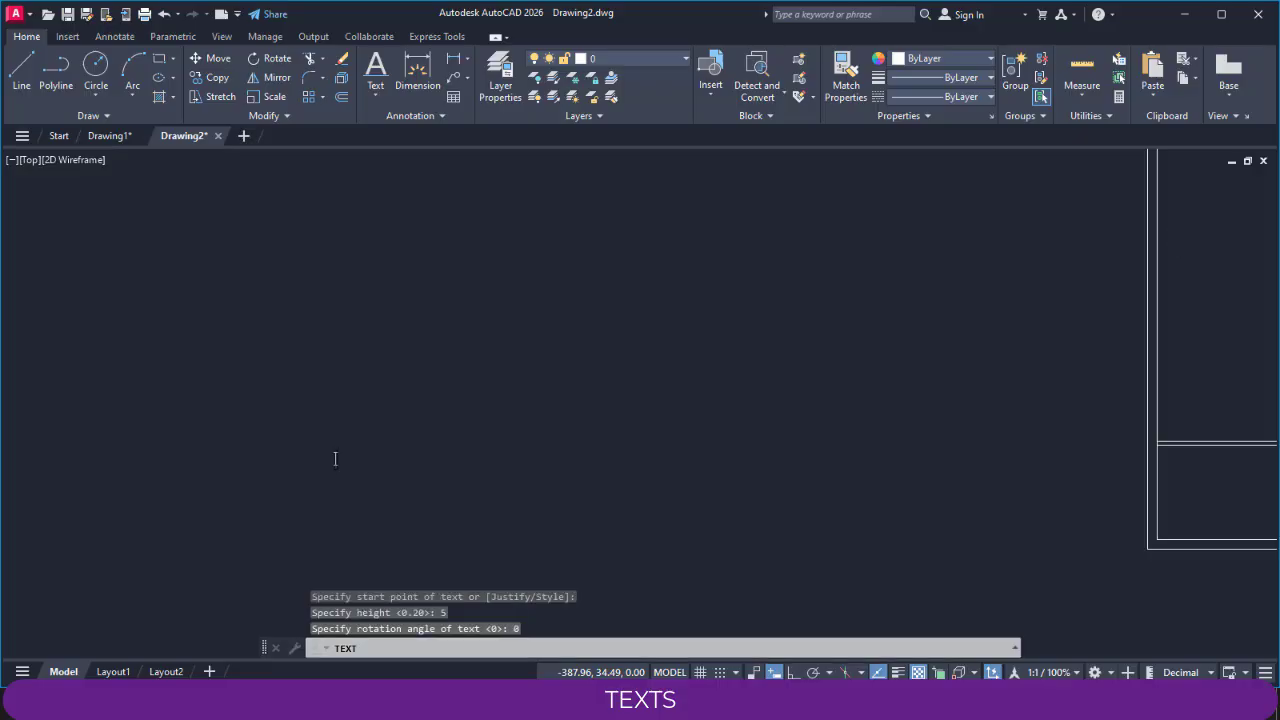
Step: Enter "DRAWN BY- CADD DESIGN SOLUTIONS," as the single-line text and finish the Text command
type("dr")
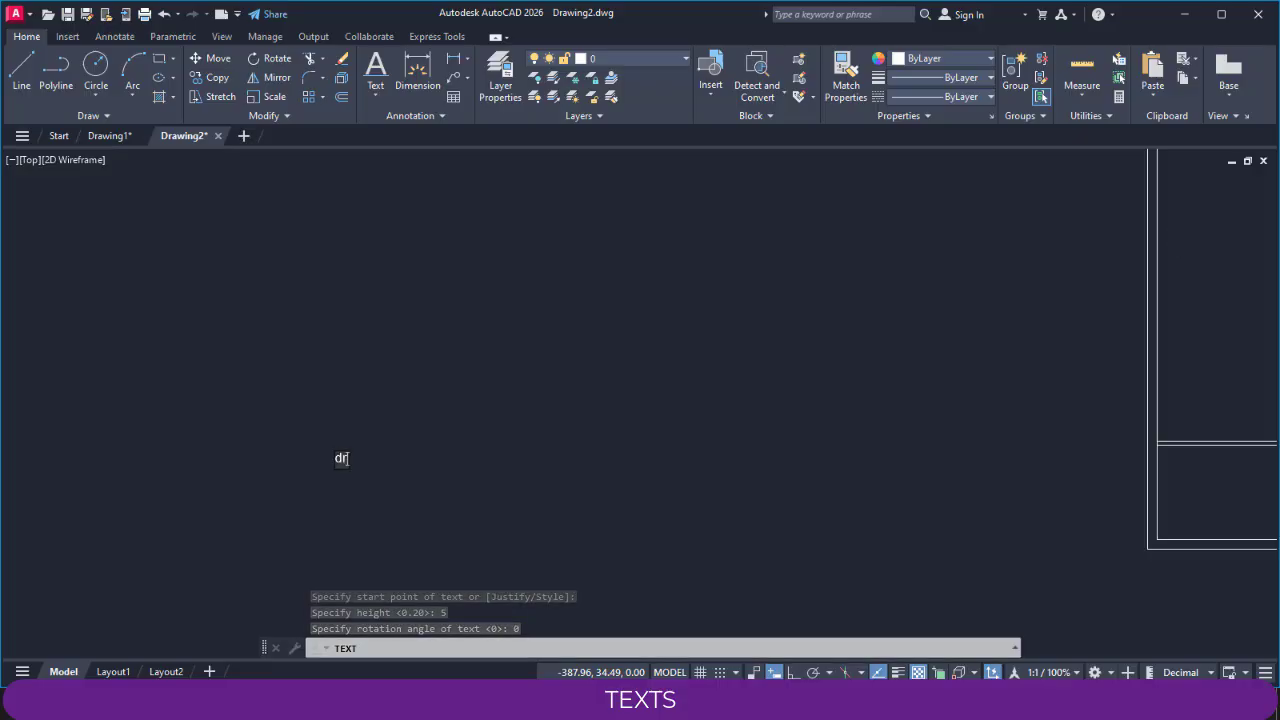
key("BackSpace")
key("BackSpace")
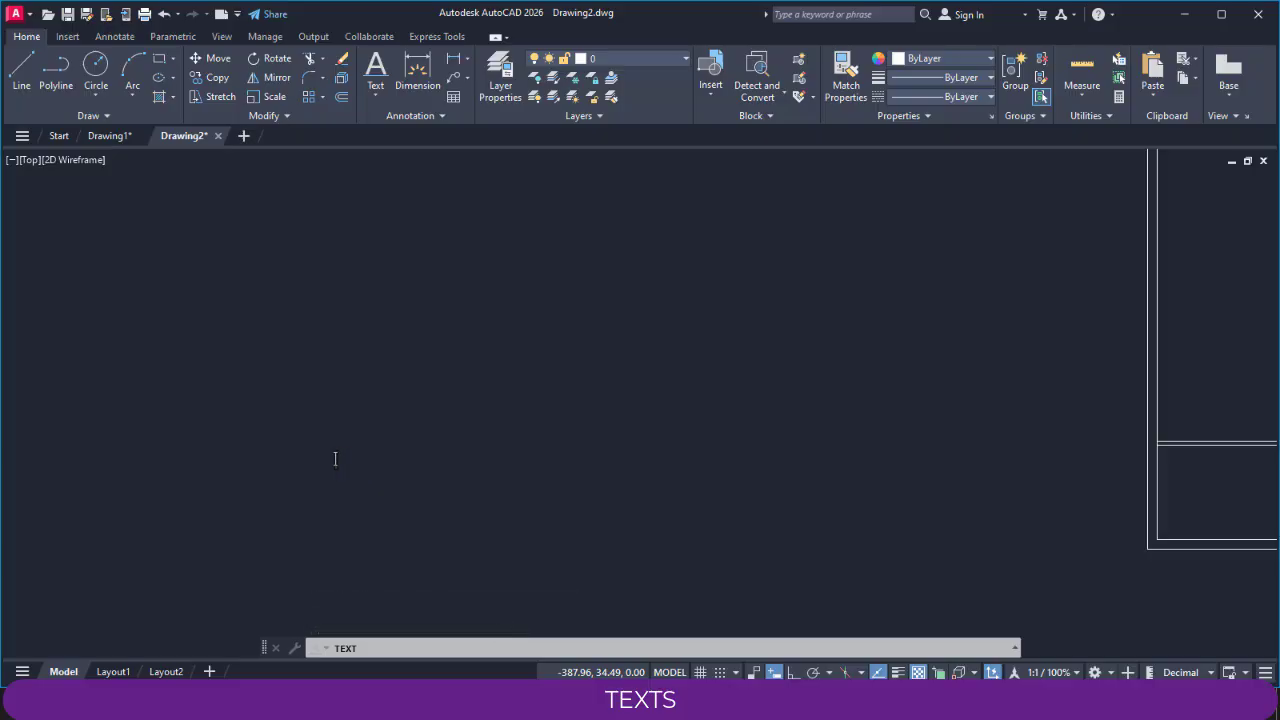
type("DRAWN BY")
key("Return")
key("BackSpace")
type("- CADD DE")
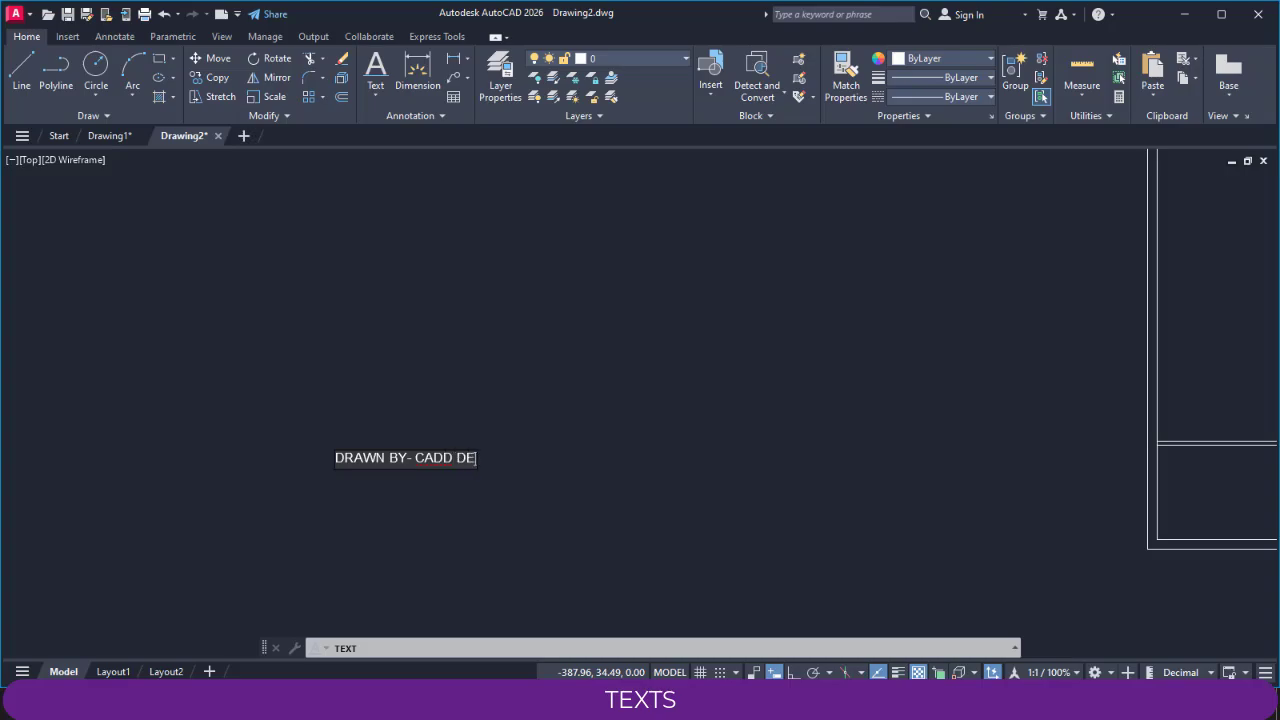
type("SIGN SOL")
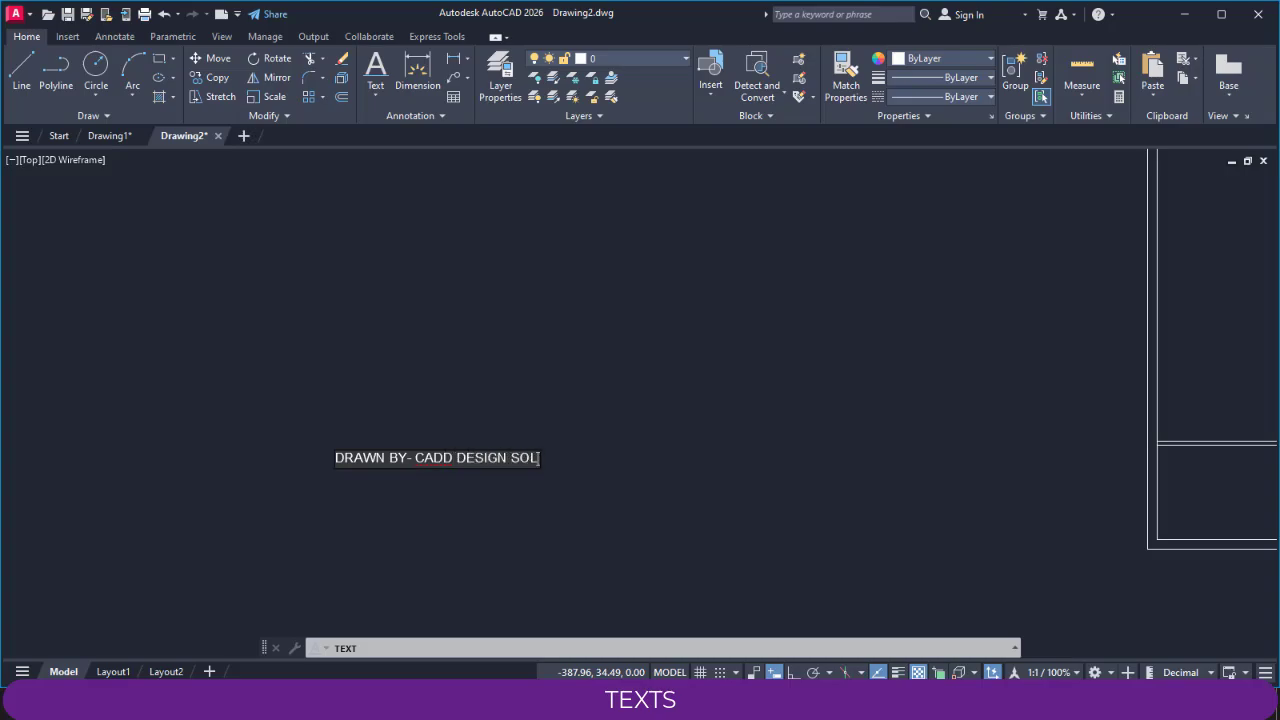
type("UTIONS,")
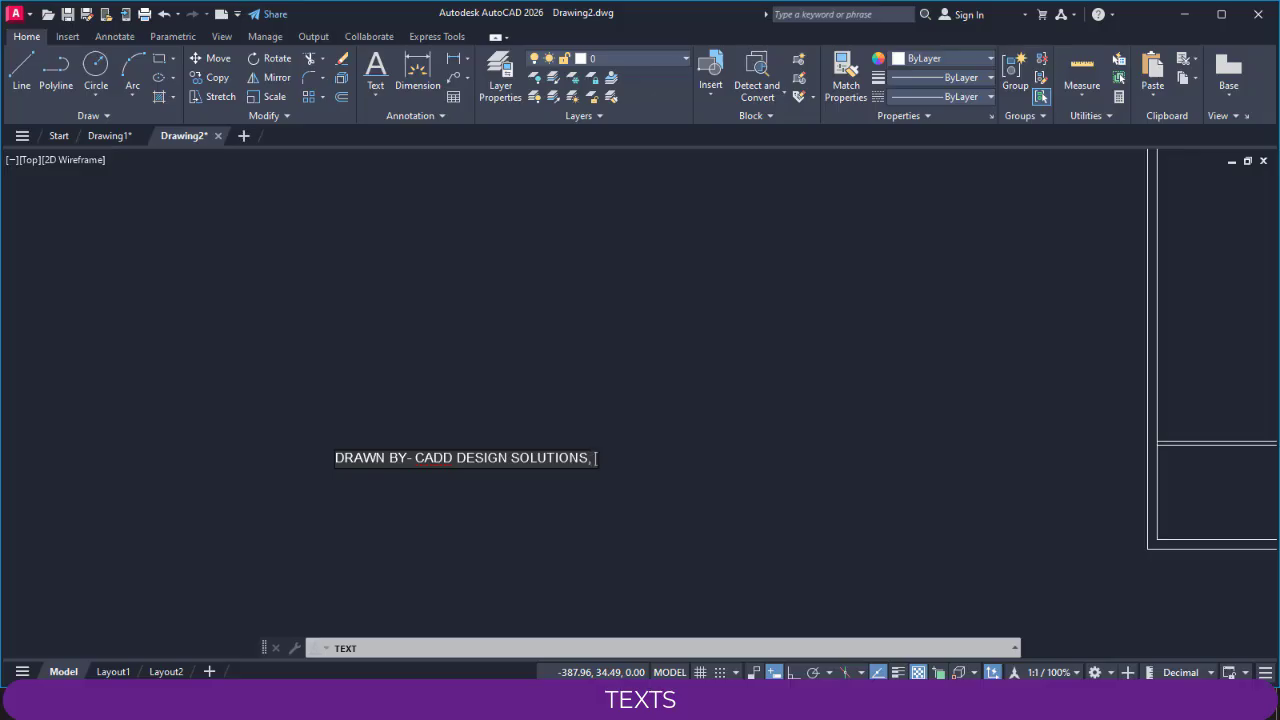
key("Return")
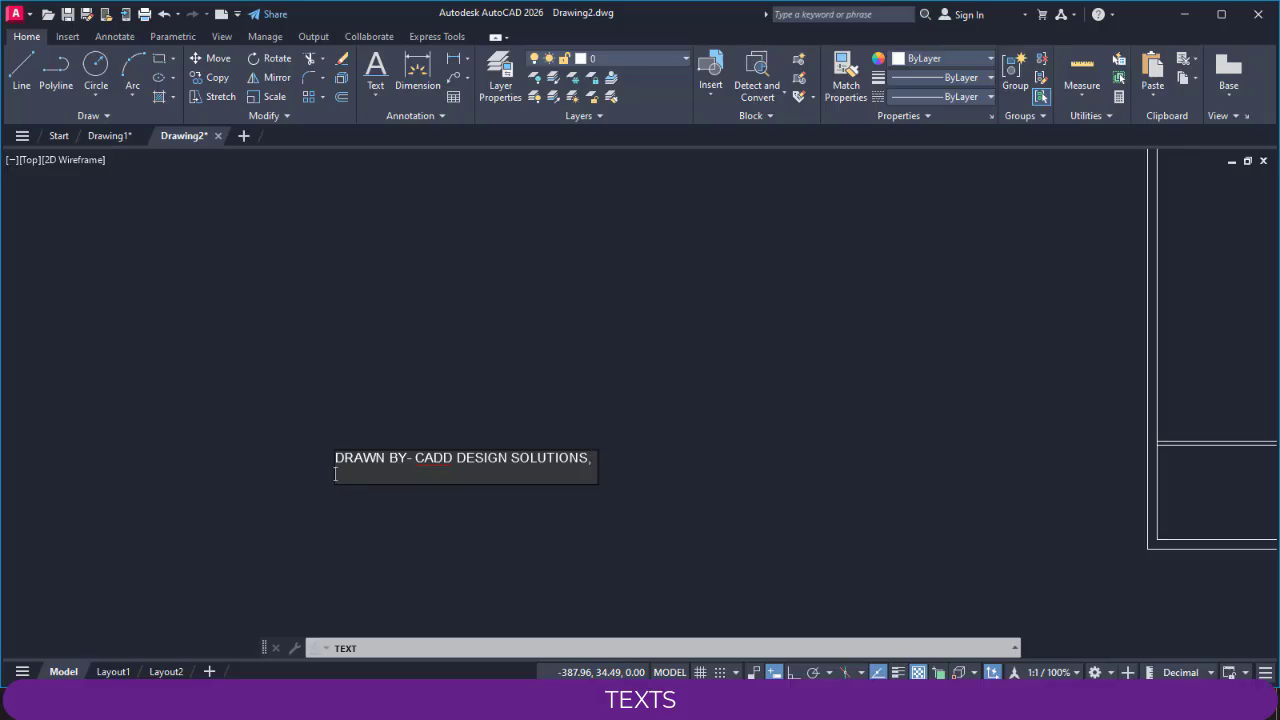
key("Escape")
key("Escape")
key("Escape")
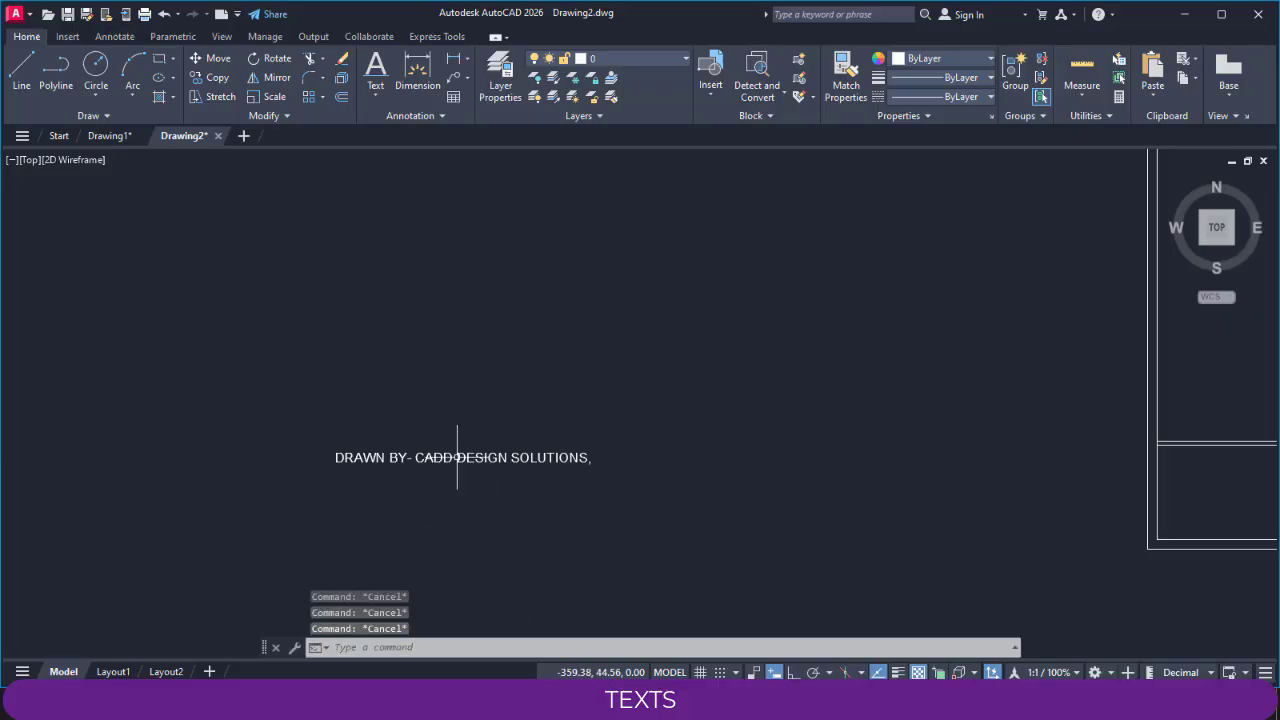
Step: Set the font of the Standard text style to Bahnschrift SemiBold and apply the change
left_click(422, 114)
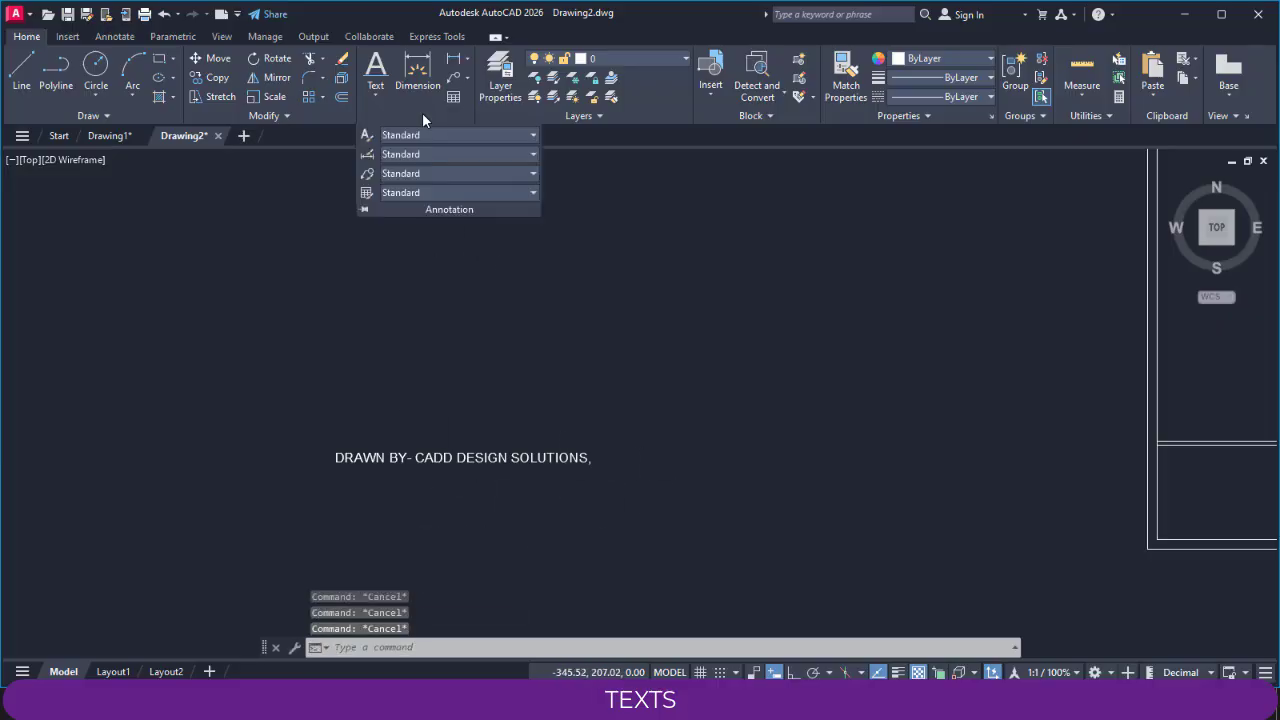
left_click(365, 133)
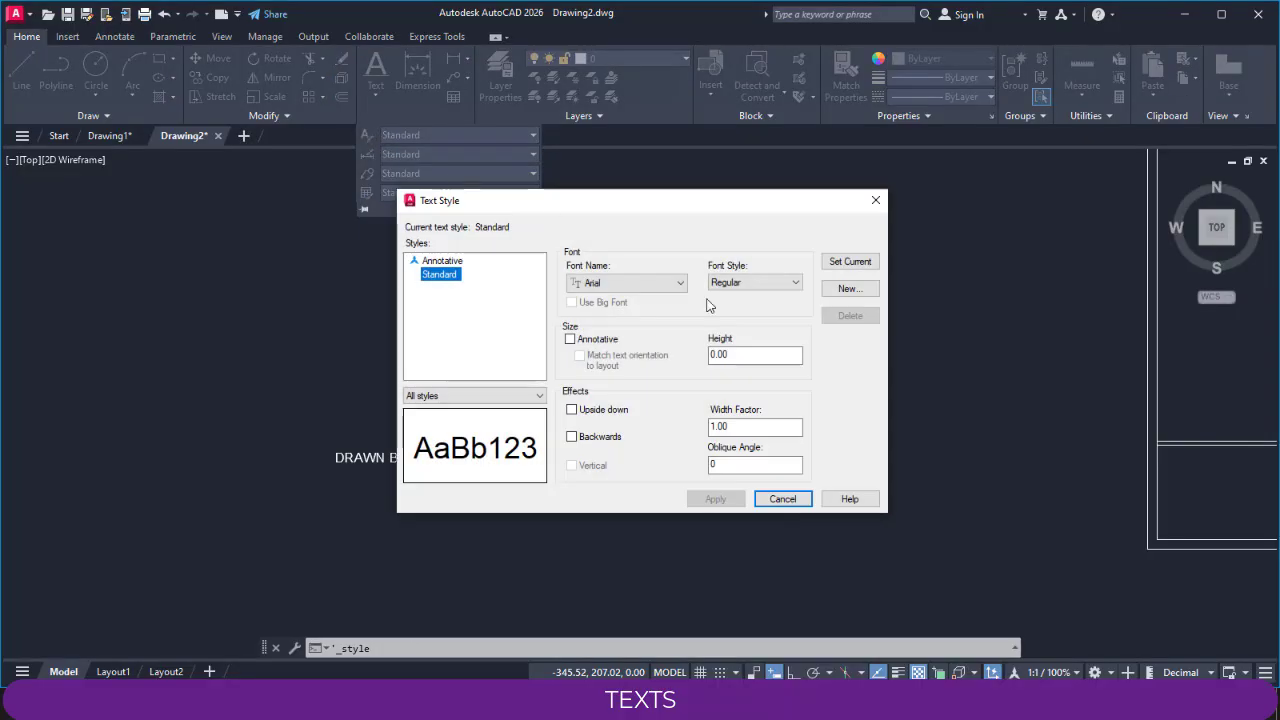
left_click(645, 283)
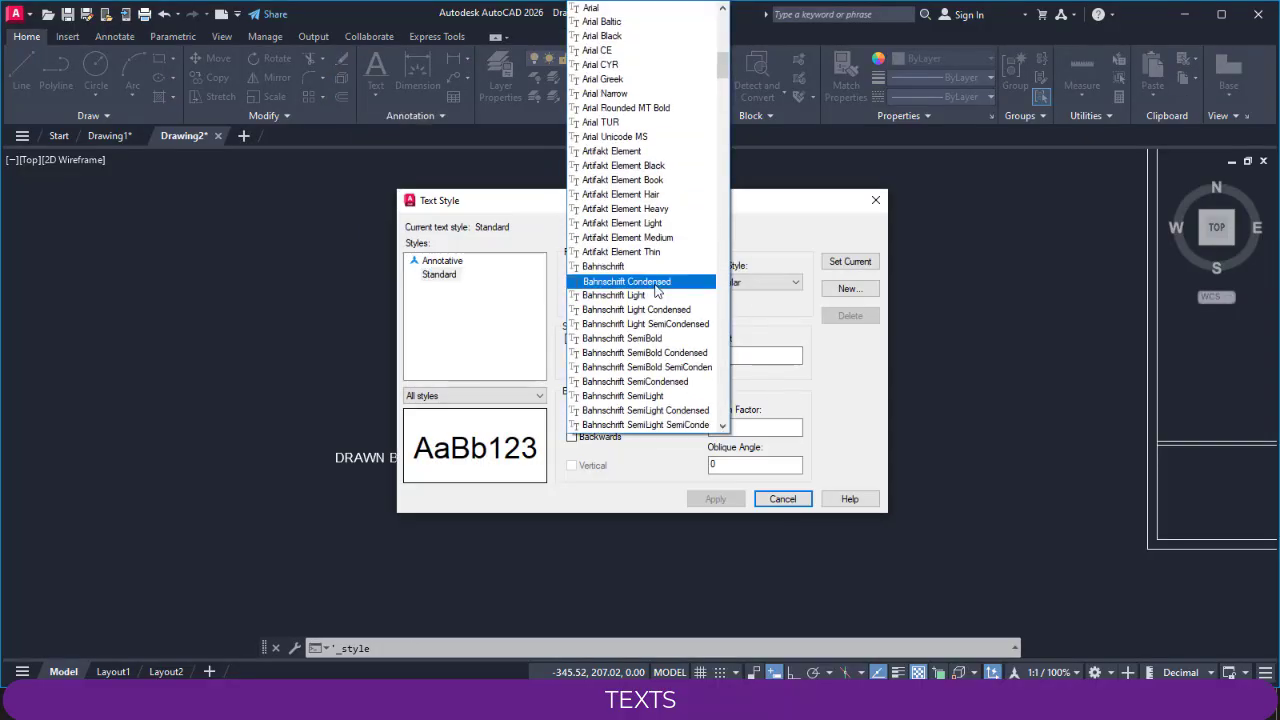
left_click(622, 333)
left_click(715, 499)
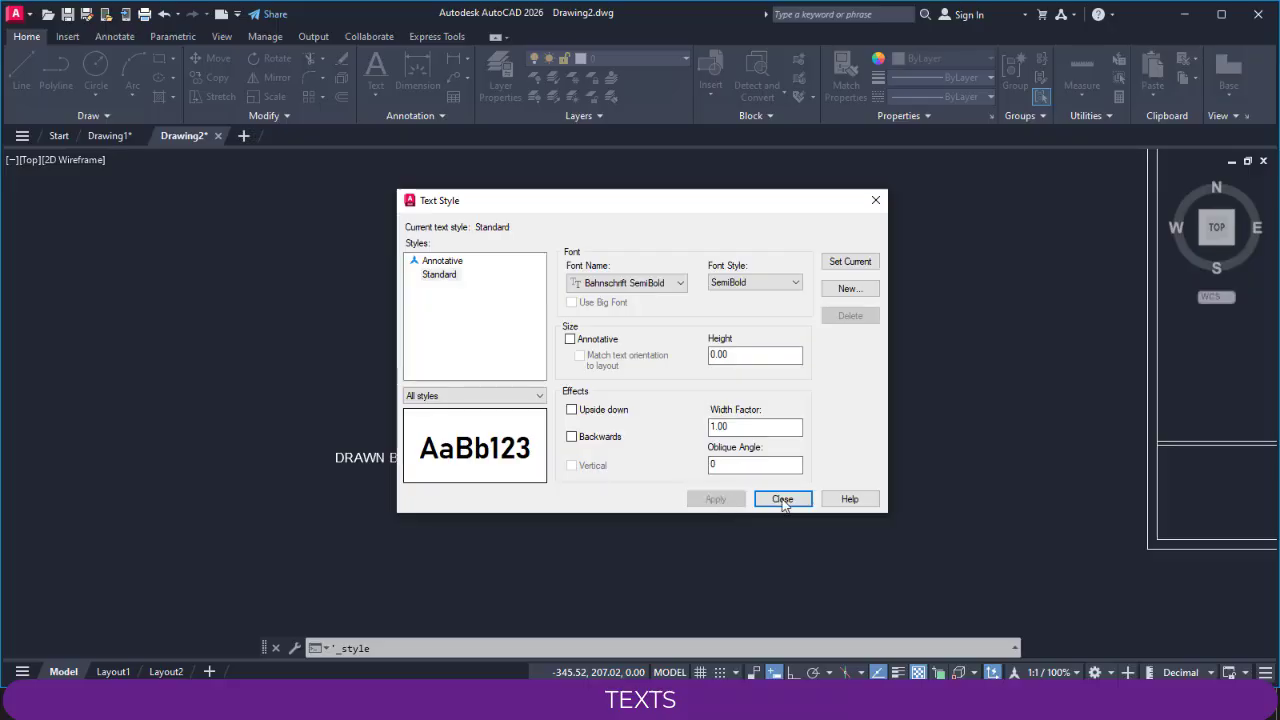
left_click(783, 499)
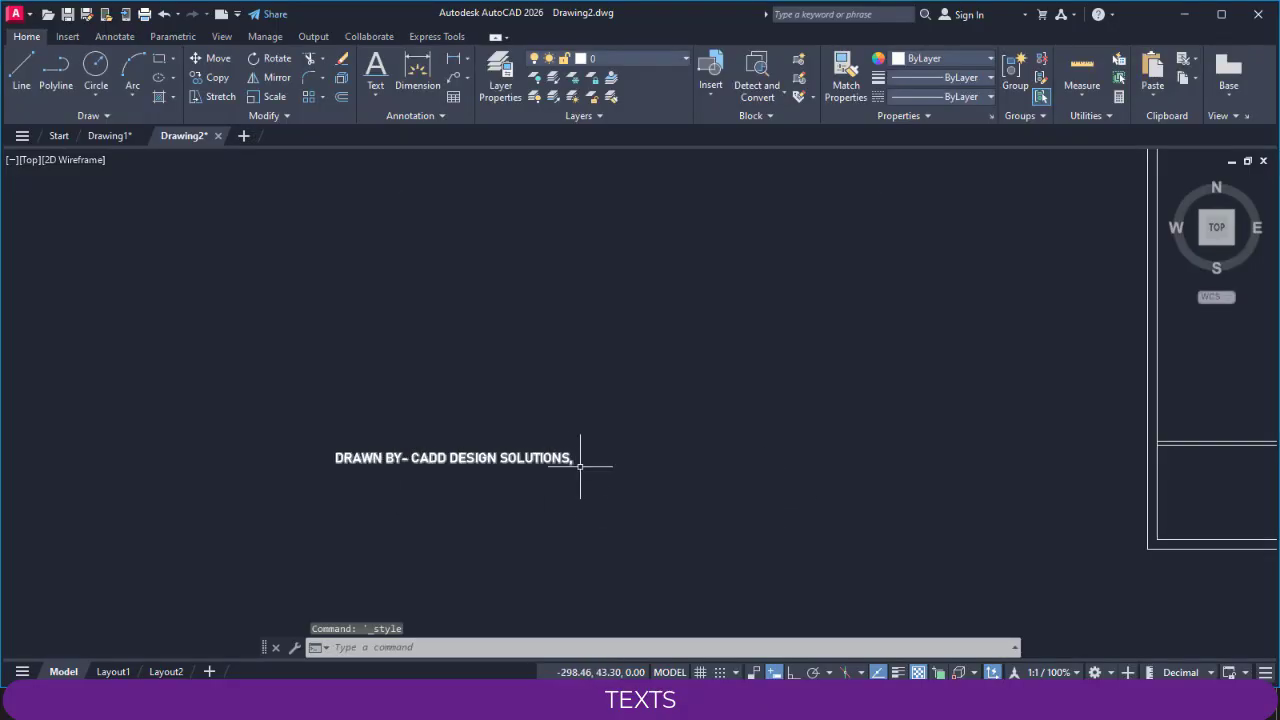
Step: Reopen the text style settings and change the Standard style's font to TechnicBold with the Regular font style
scroll(437, 484, "up", 4)
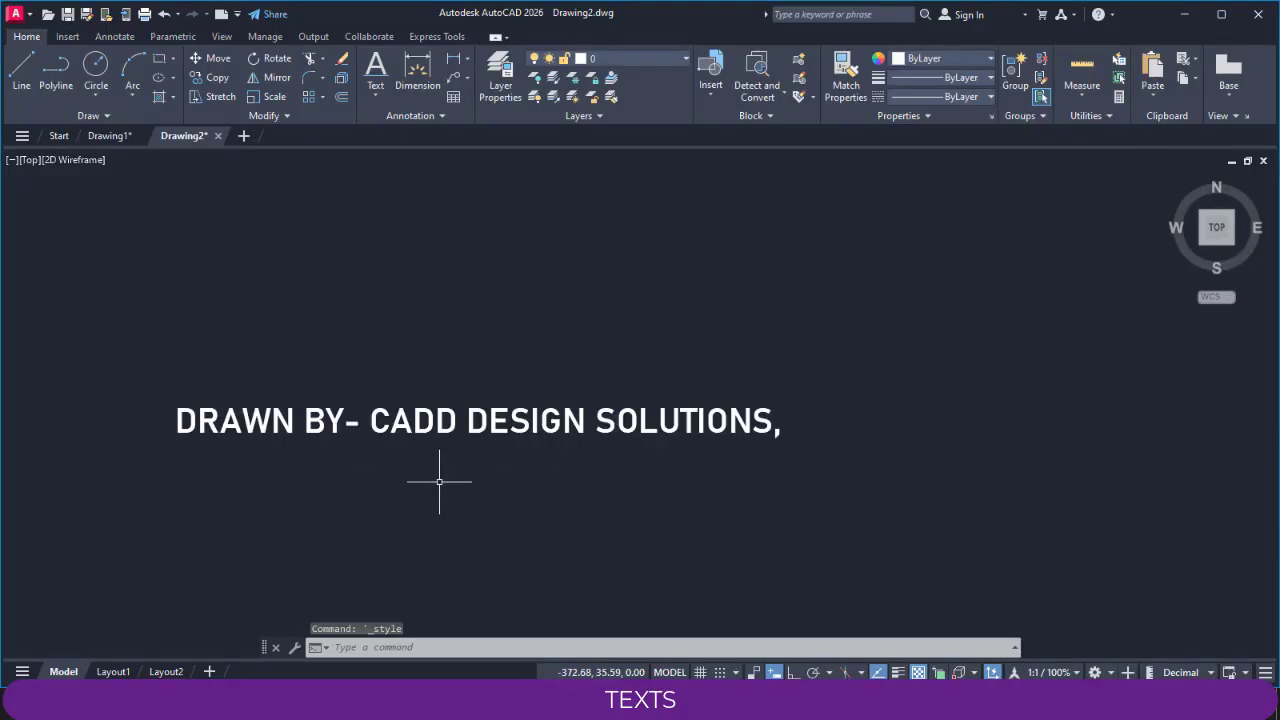
scroll(437, 486, "down", 4)
scroll(486, 480, "up", 2)
middle_click_drag(452, 477, 510, 477)
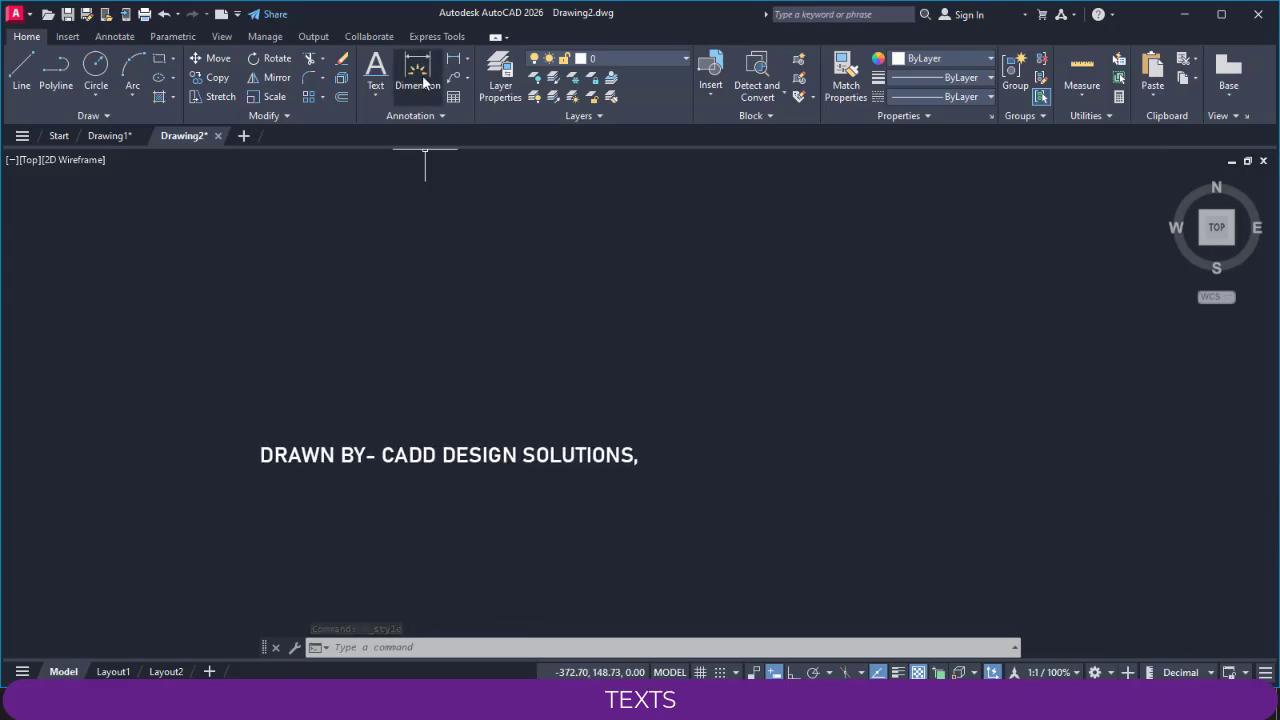
left_click(409, 115)
left_click(369, 136)
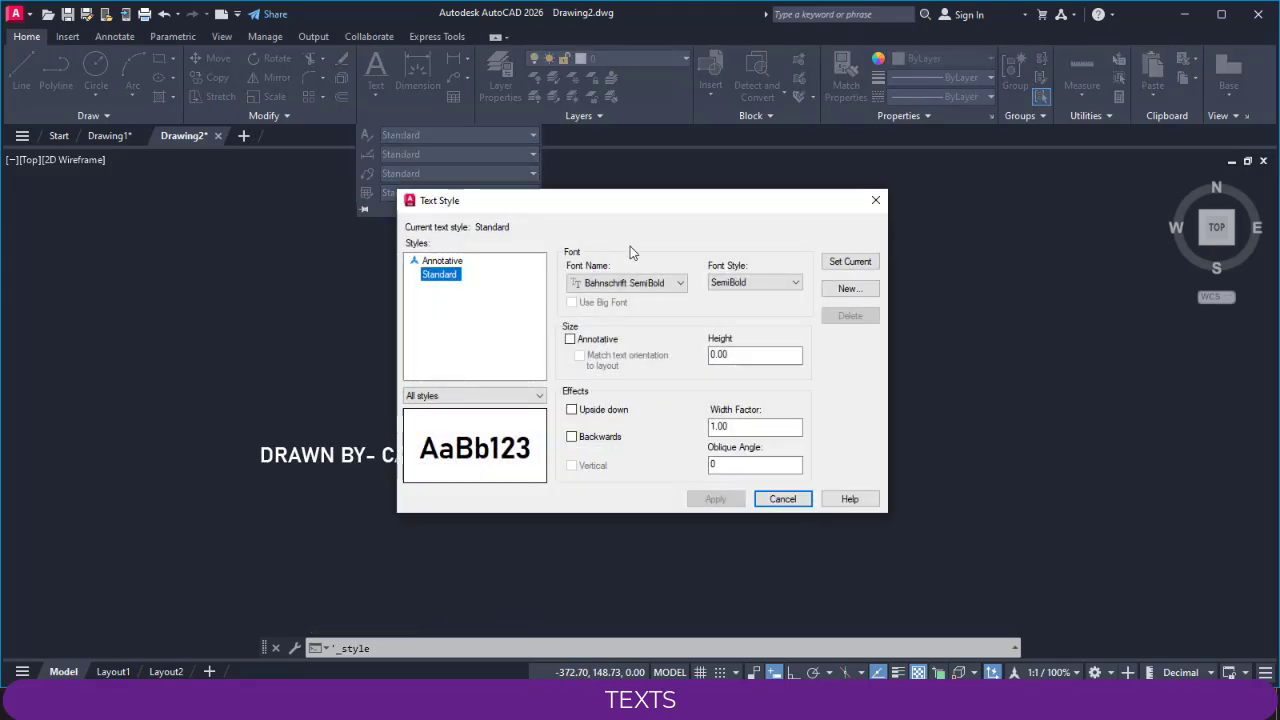
left_click(645, 284)
scroll(628, 332, "up", 4)
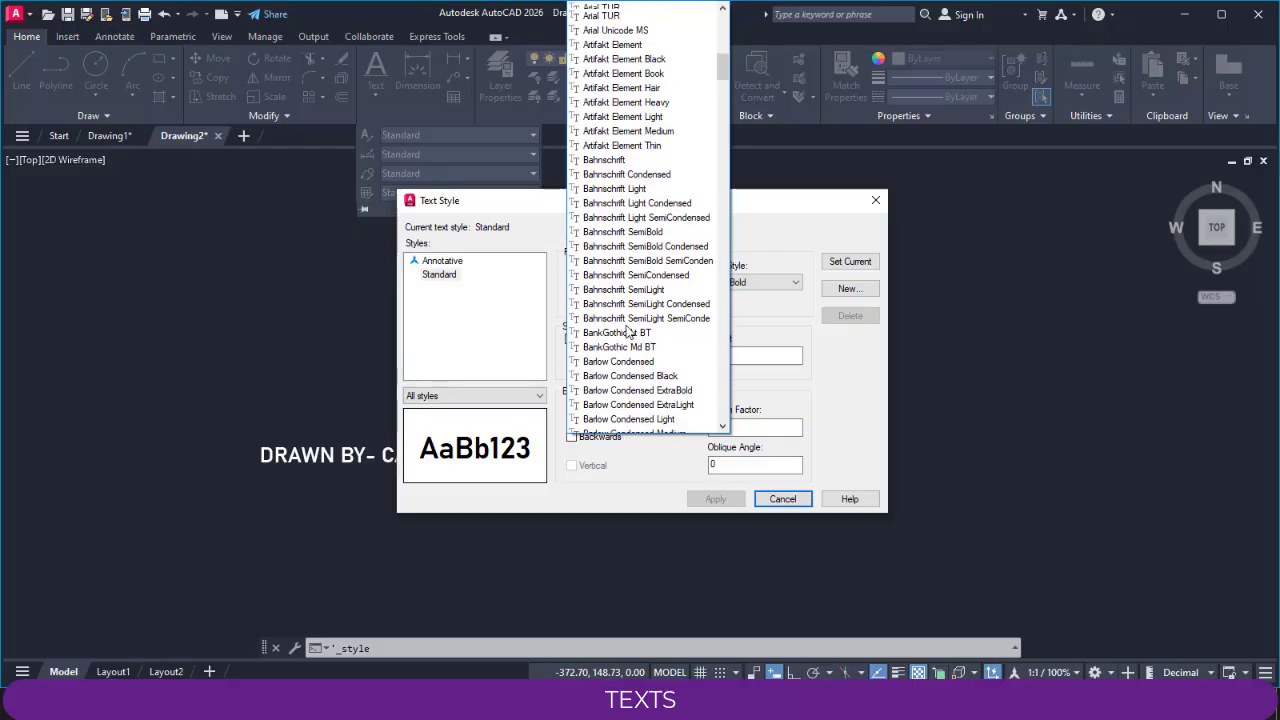
key("t")
key("t")
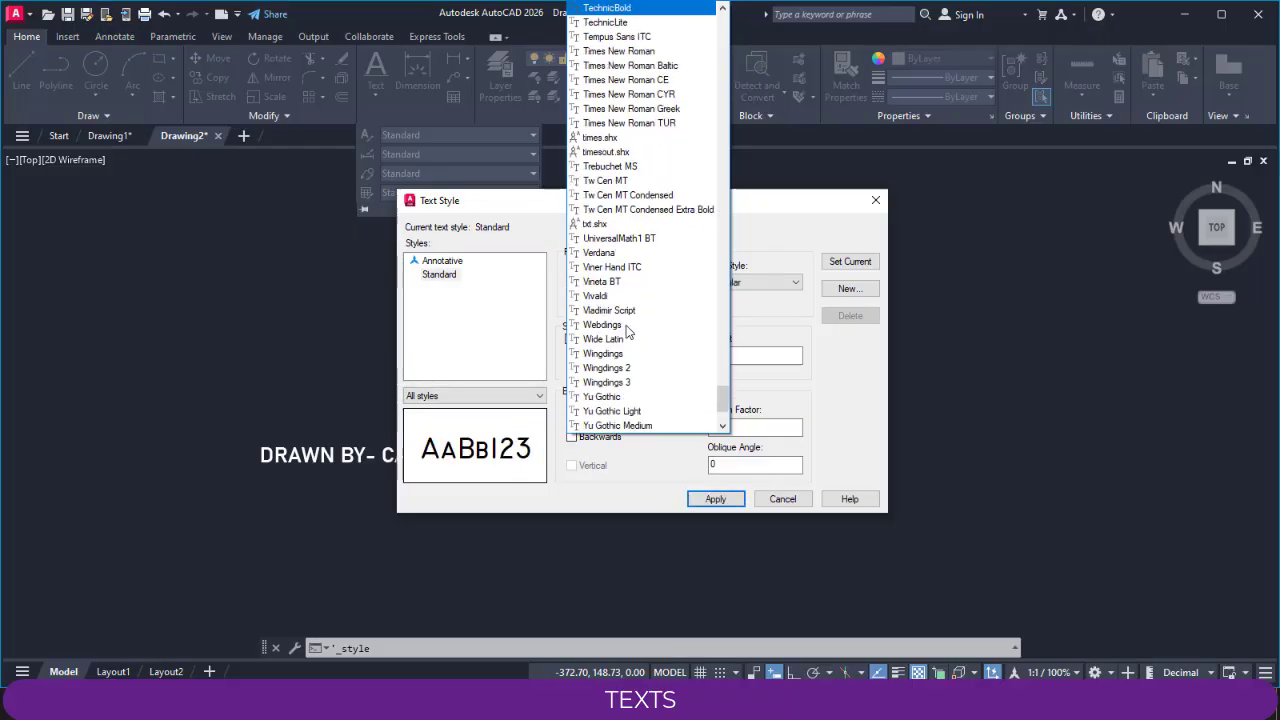
left_click(766, 285)
left_click(765, 282)
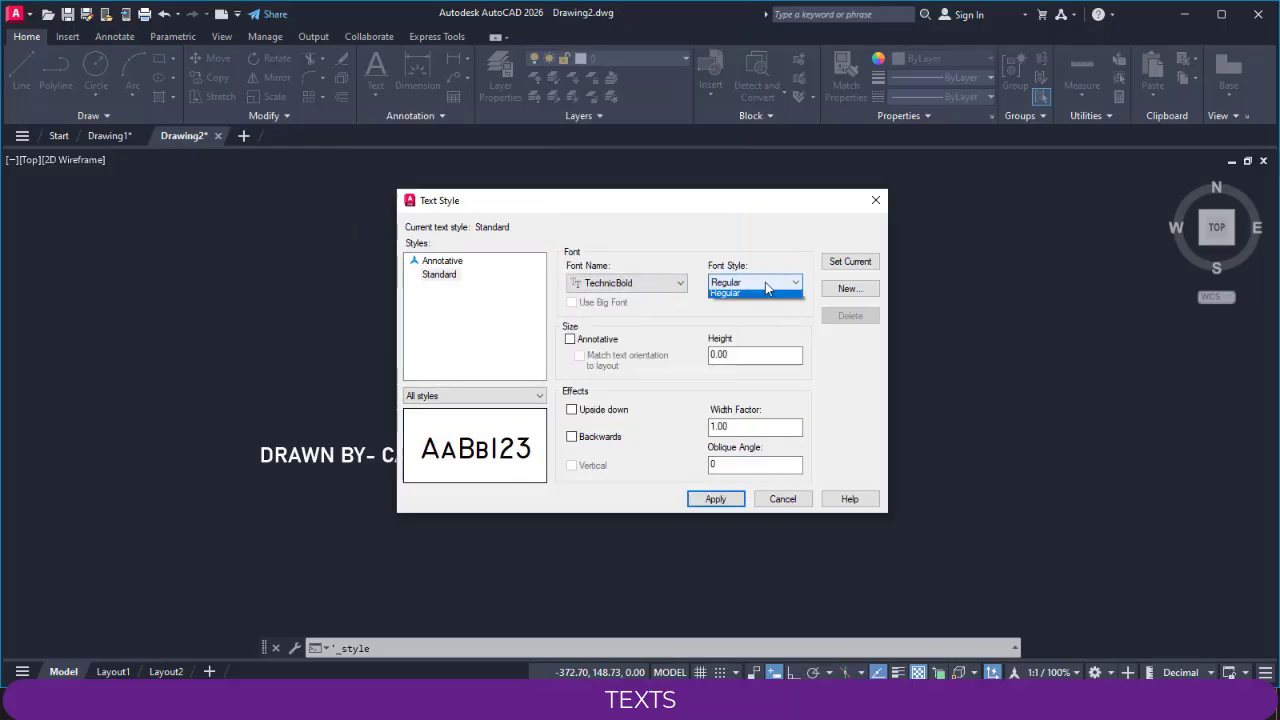
left_click(765, 282)
Step: Set the Standard text style's width factor to 1.5, apply it and close the text style settings
double_click(722, 428)
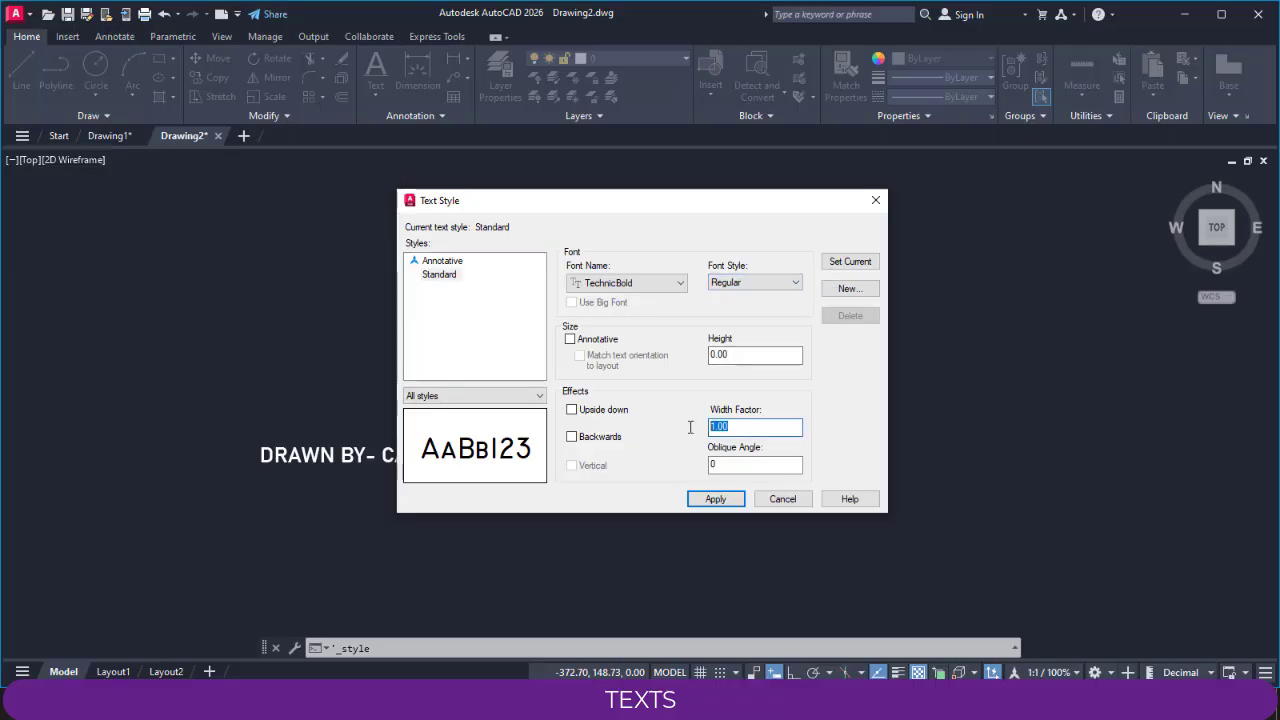
type("1.5")
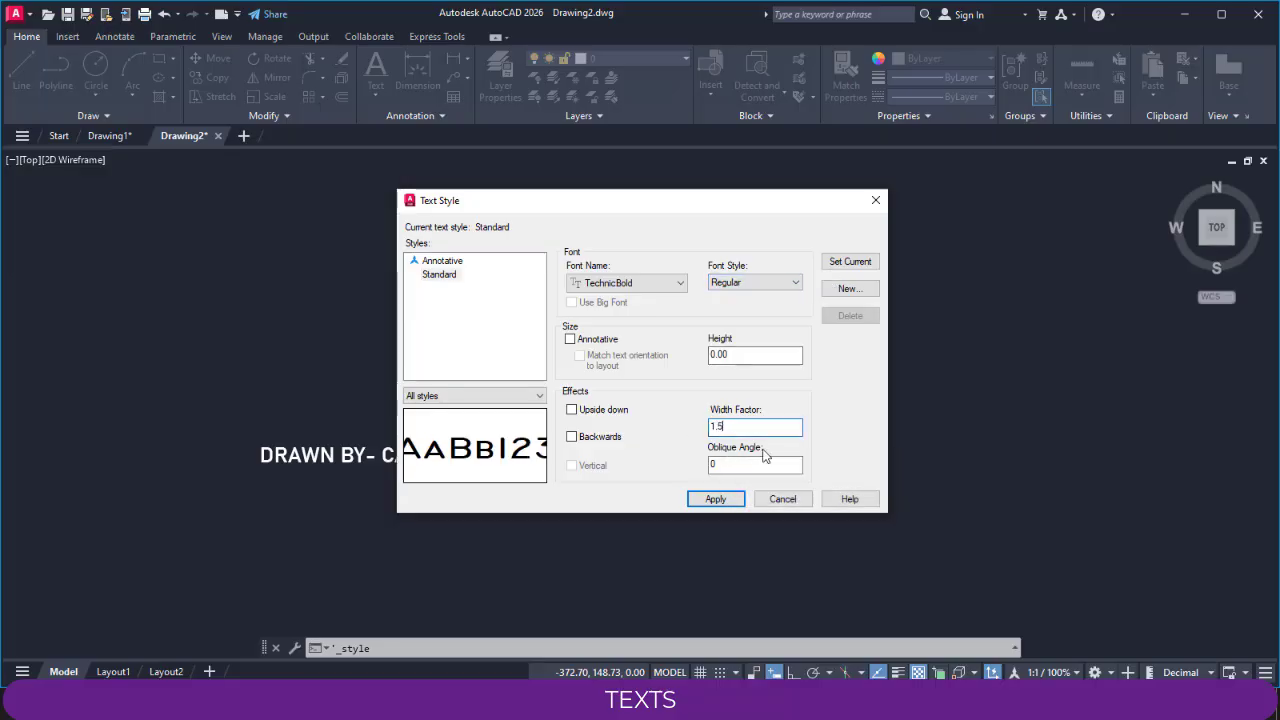
key("Return")
left_click(783, 499)
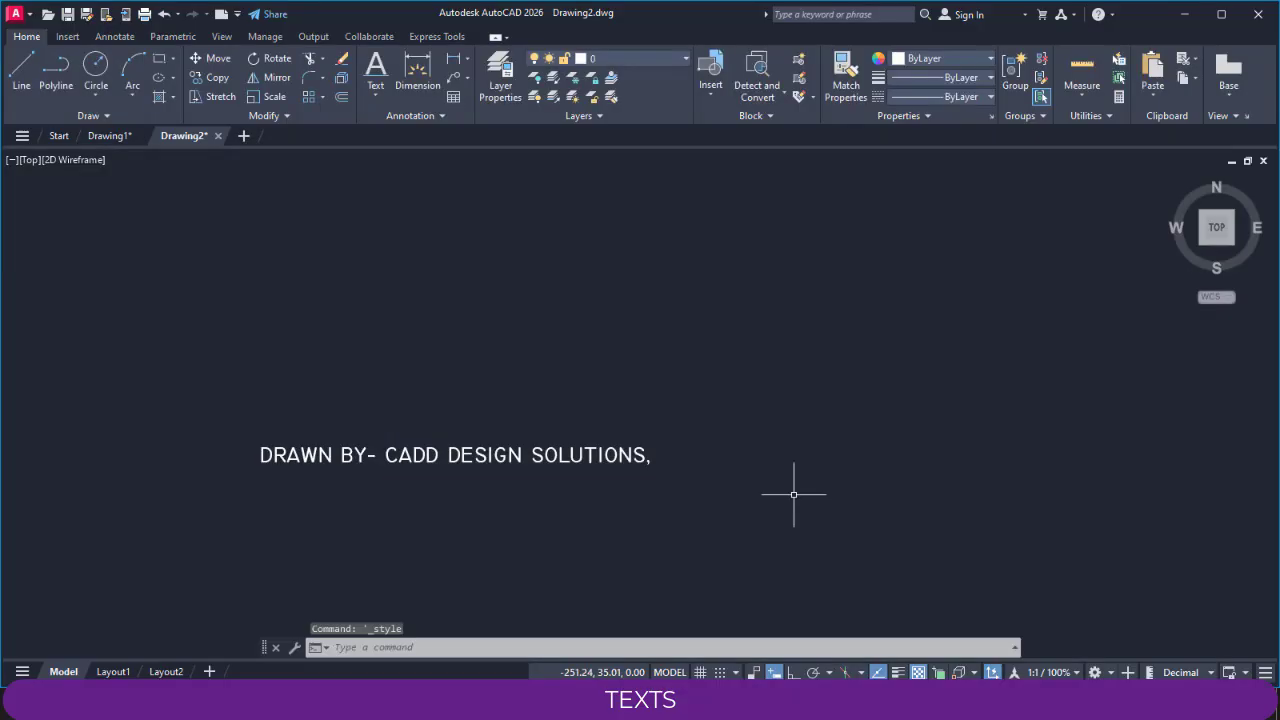
middle_click_drag(509, 480, 483, 463)
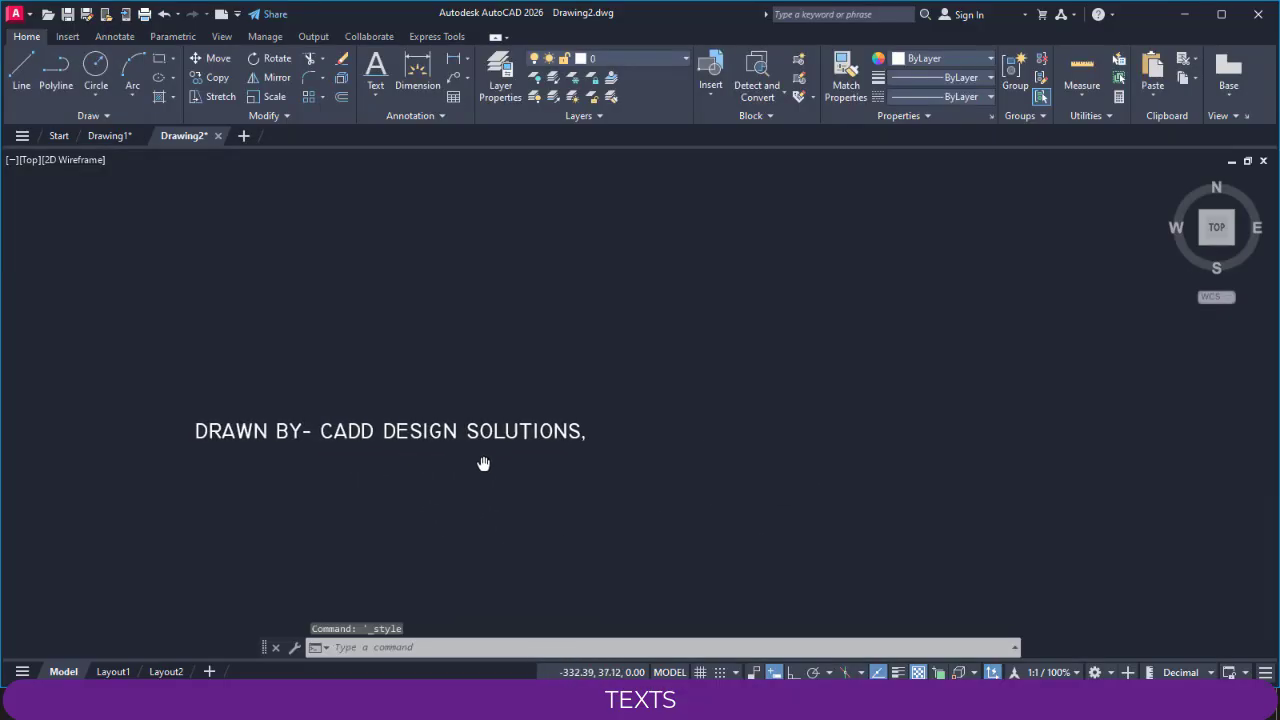
left_click(441, 116)
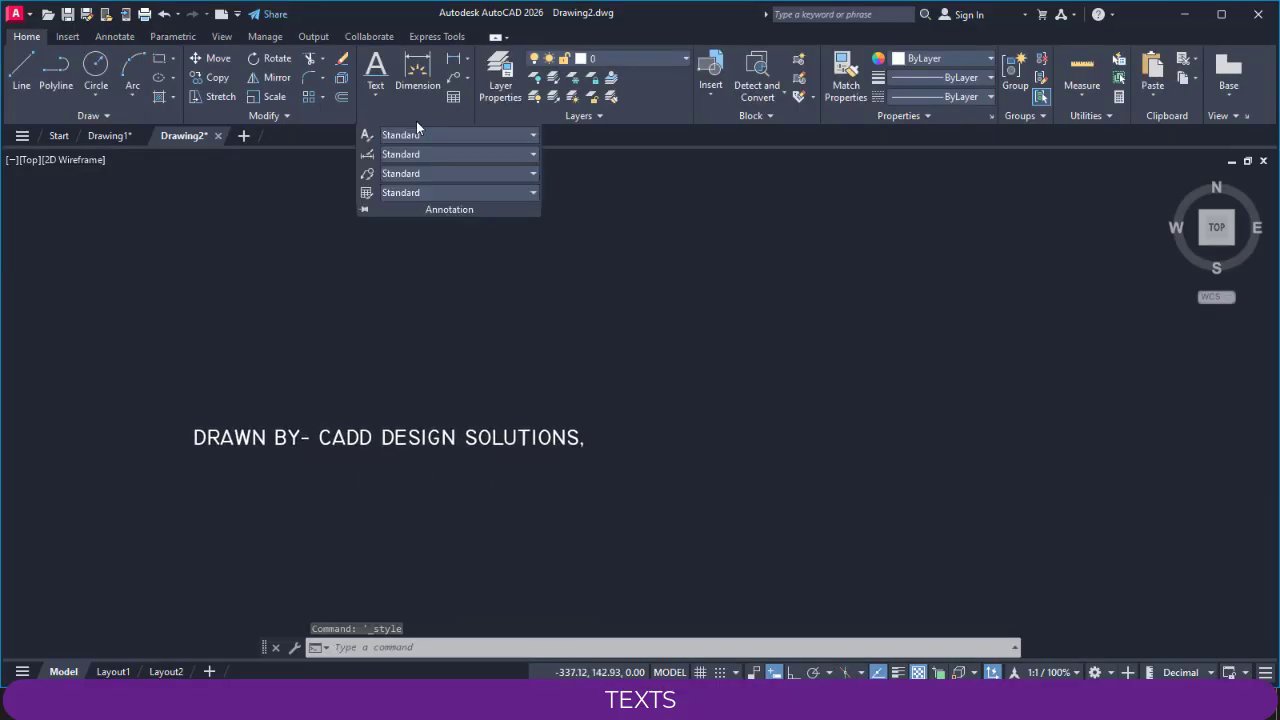
left_click(486, 392)
key("Escape")
key("Escape")
key("Escape")
key("Escape")
middle_click_drag(609, 437, 775, 434)
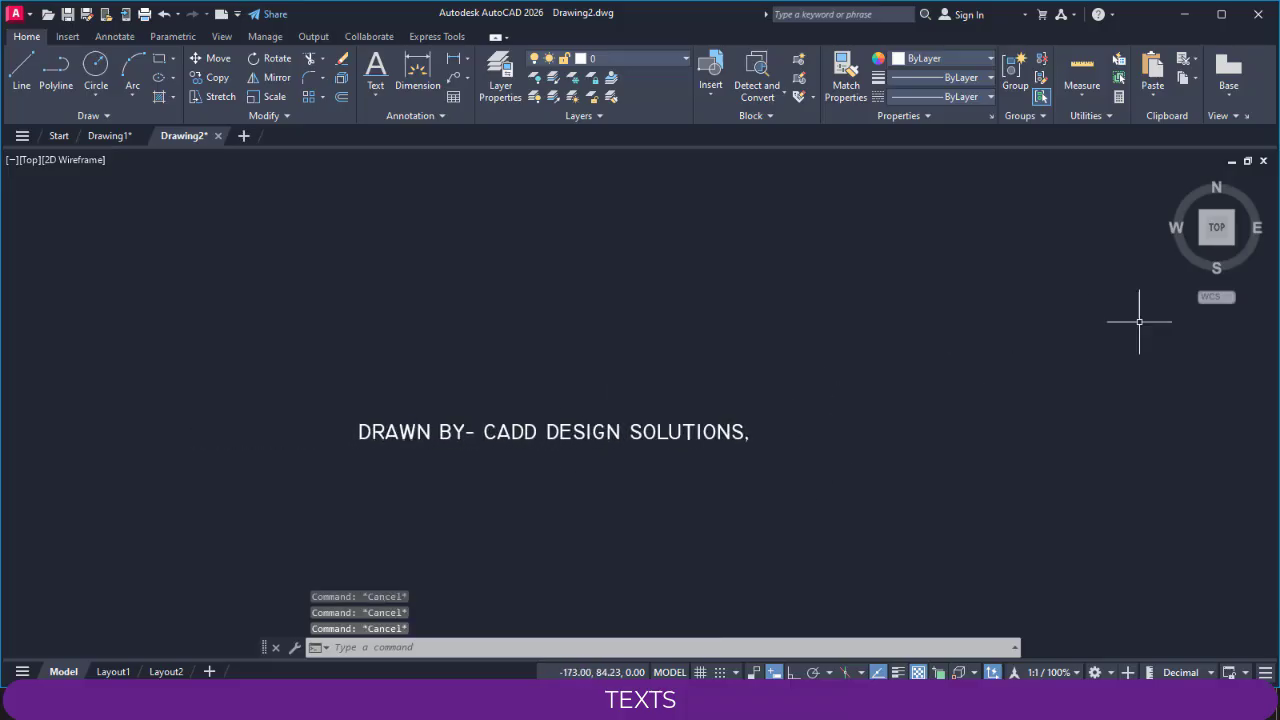
Step: Open the single-line DRAWN BY text for in-place editing and exit the editor
double_click(634, 432)
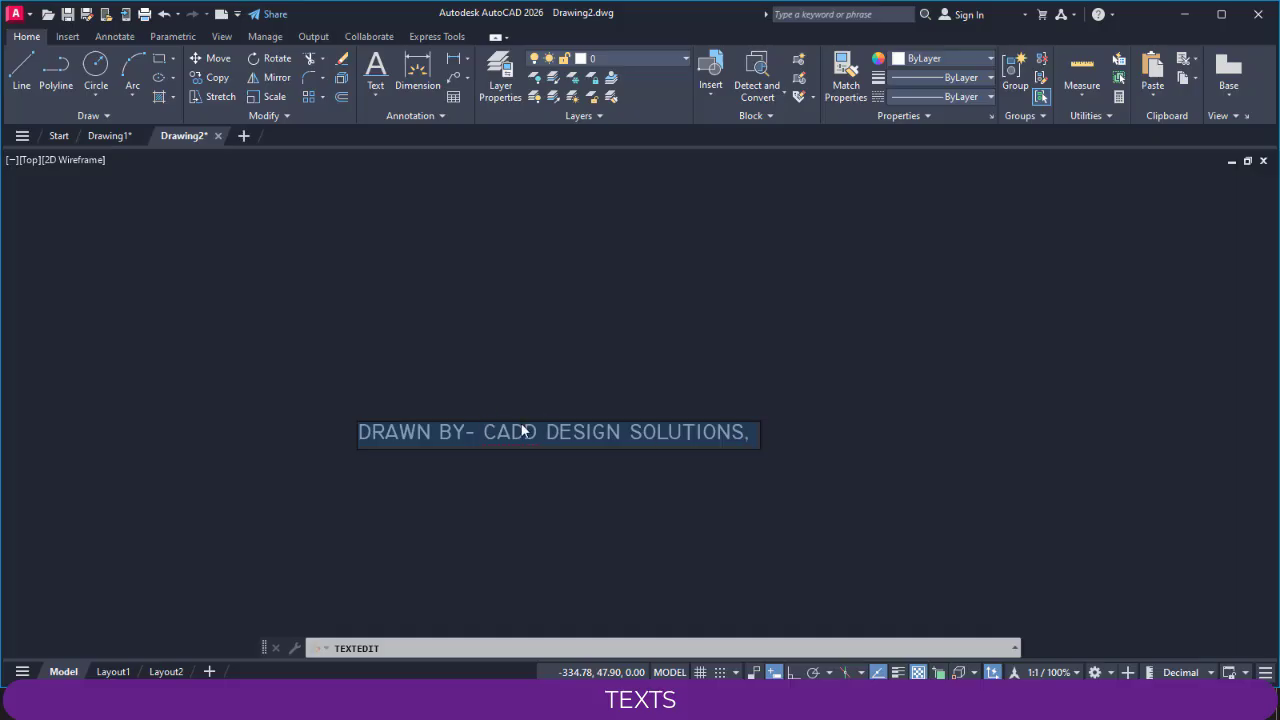
key("Escape")
key("Escape")
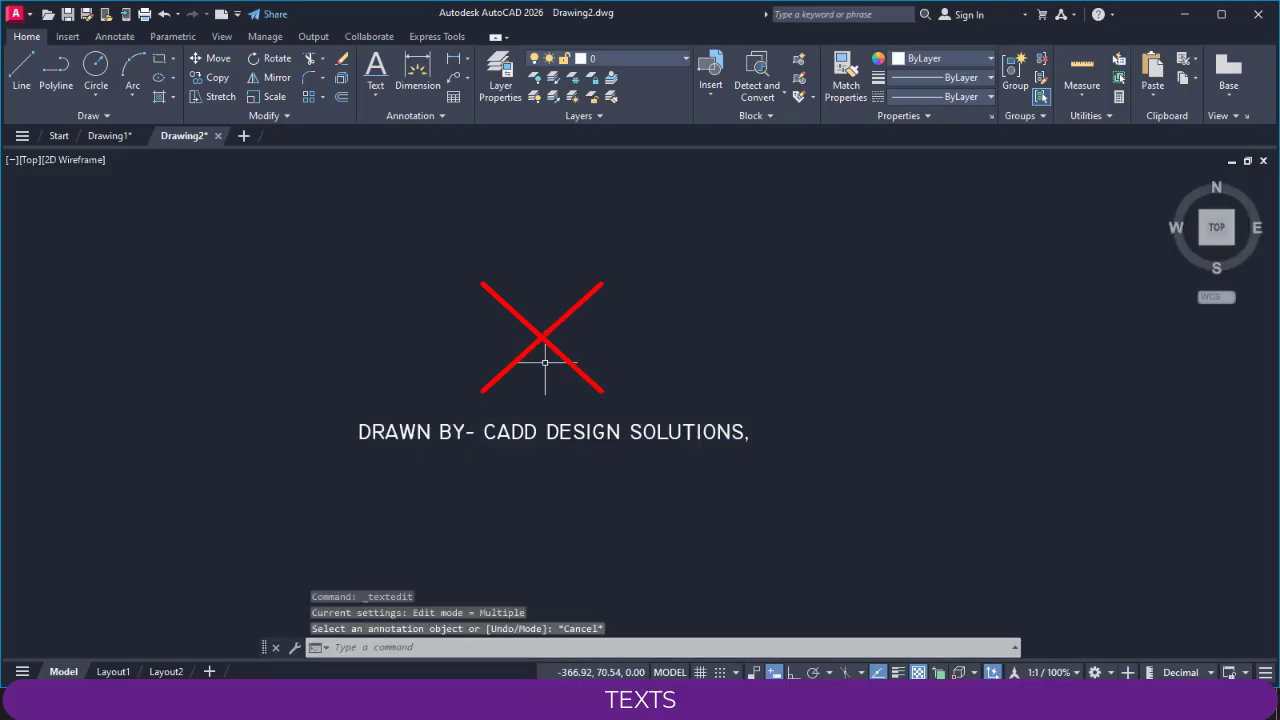
key("Escape")
key("Escape")
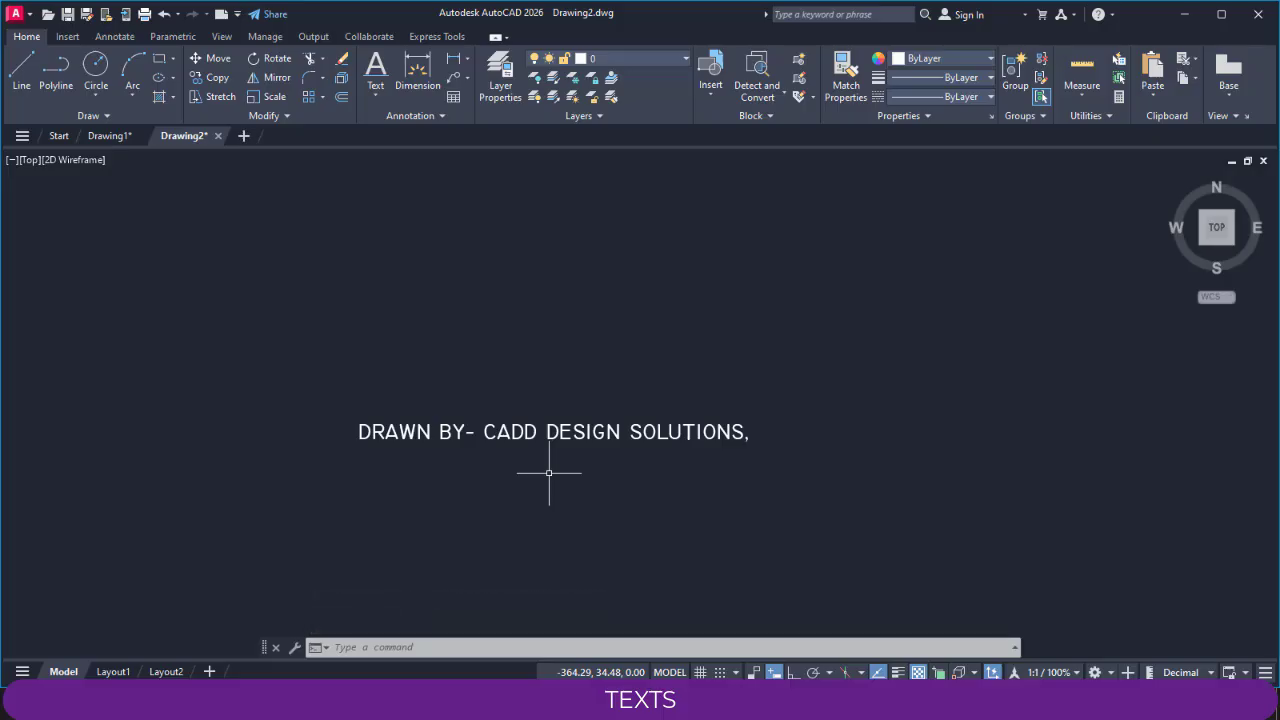
left_click(365, 89)
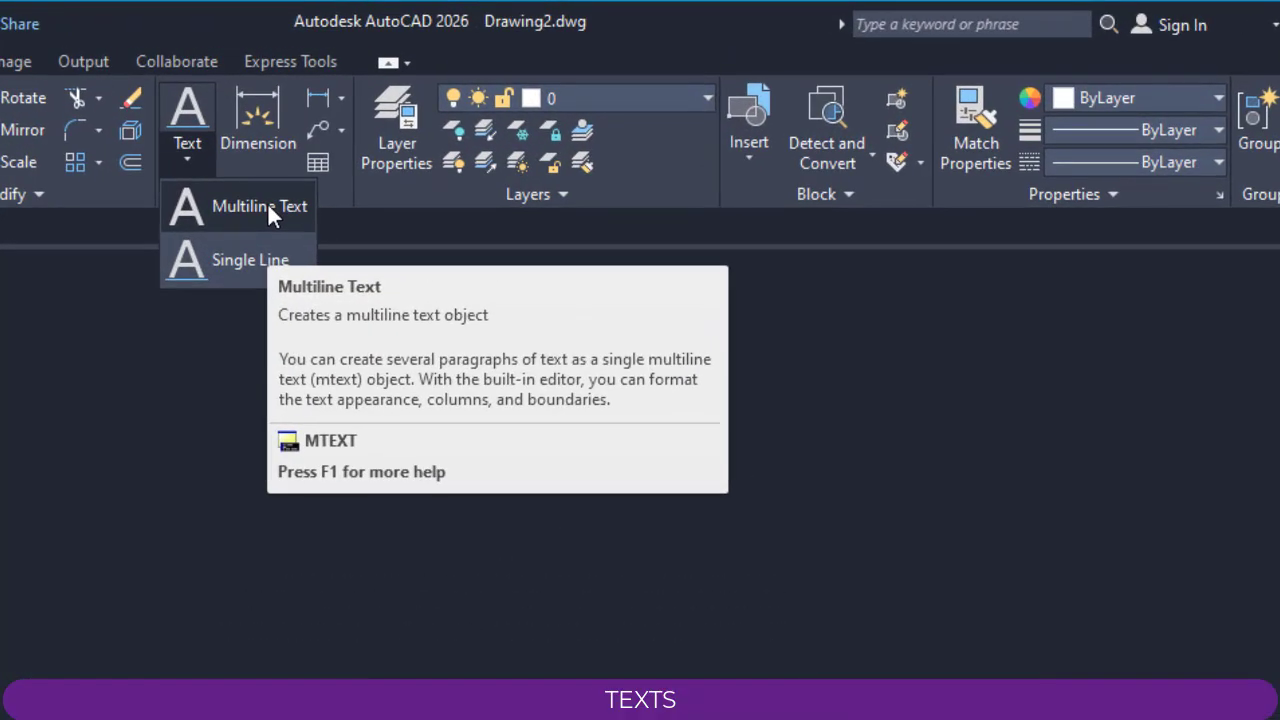
left_click(243, 257)
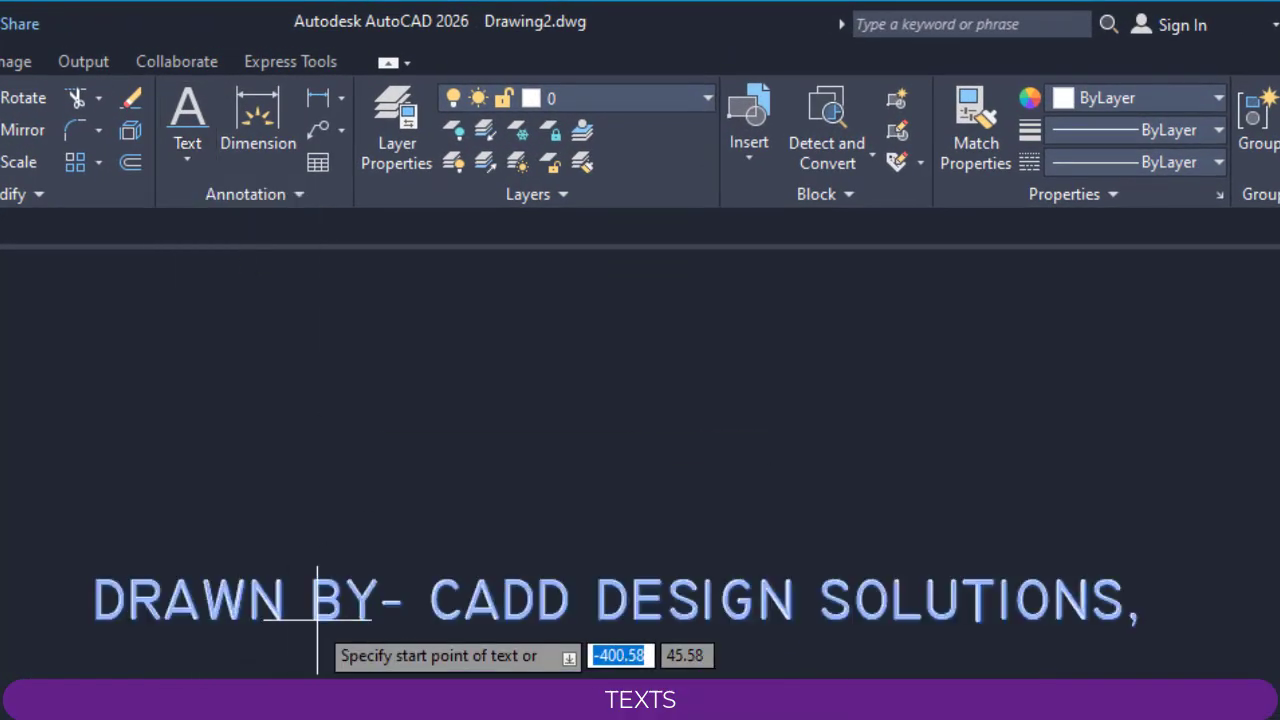
left_click(104, 700)
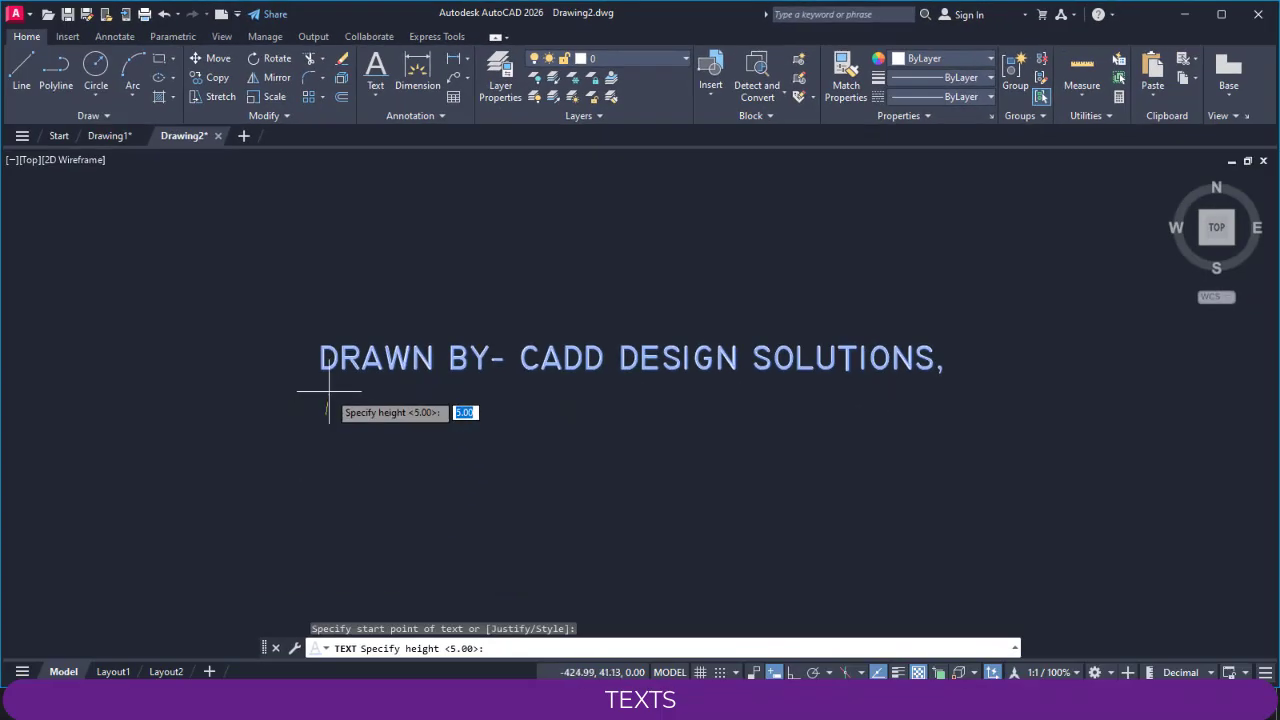
key("Escape")
key("Escape")
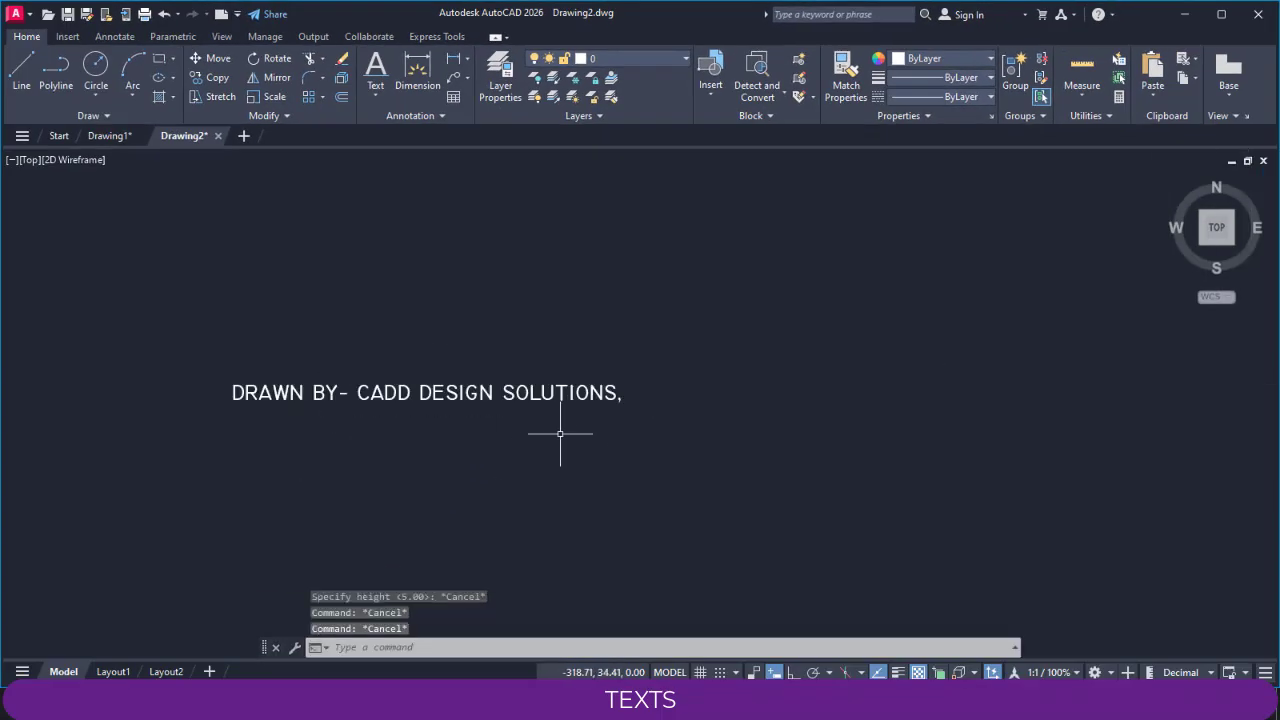
scroll(503, 420, "up", 1)
scroll(603, 443, "down", 3)
scroll(503, 424, "up", 3)
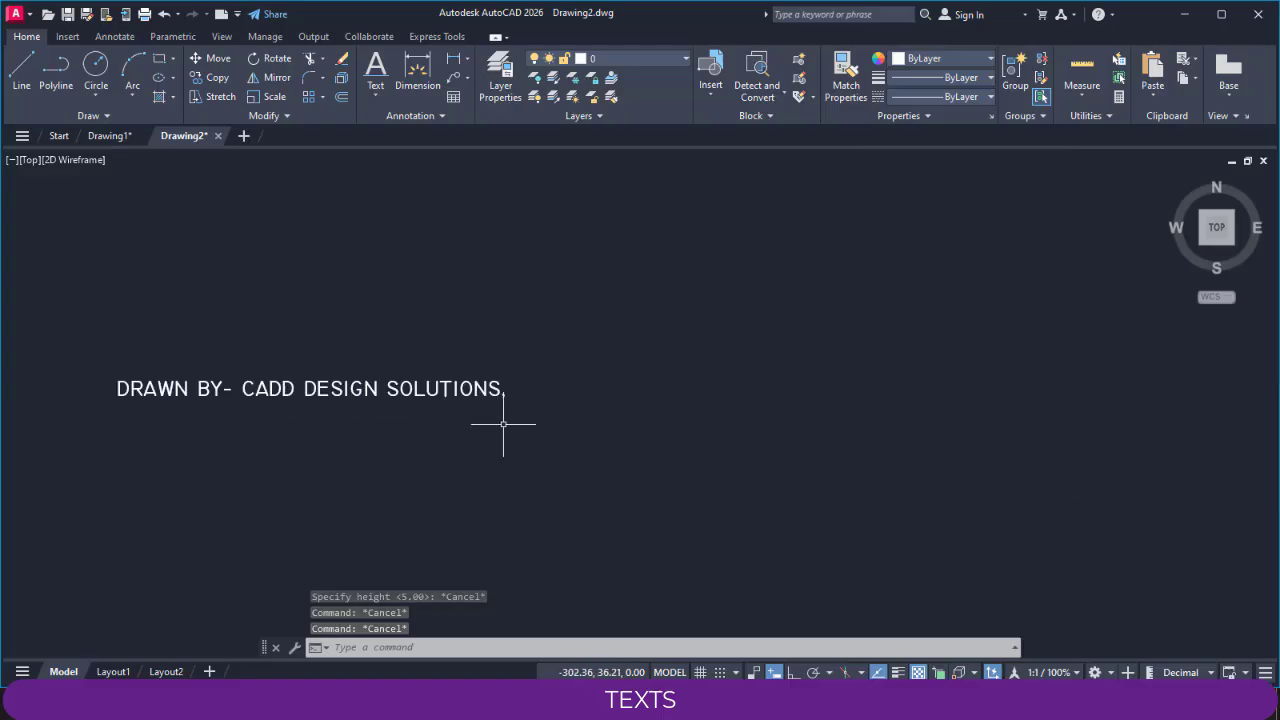
left_click(503, 424)
left_click(446, 373)
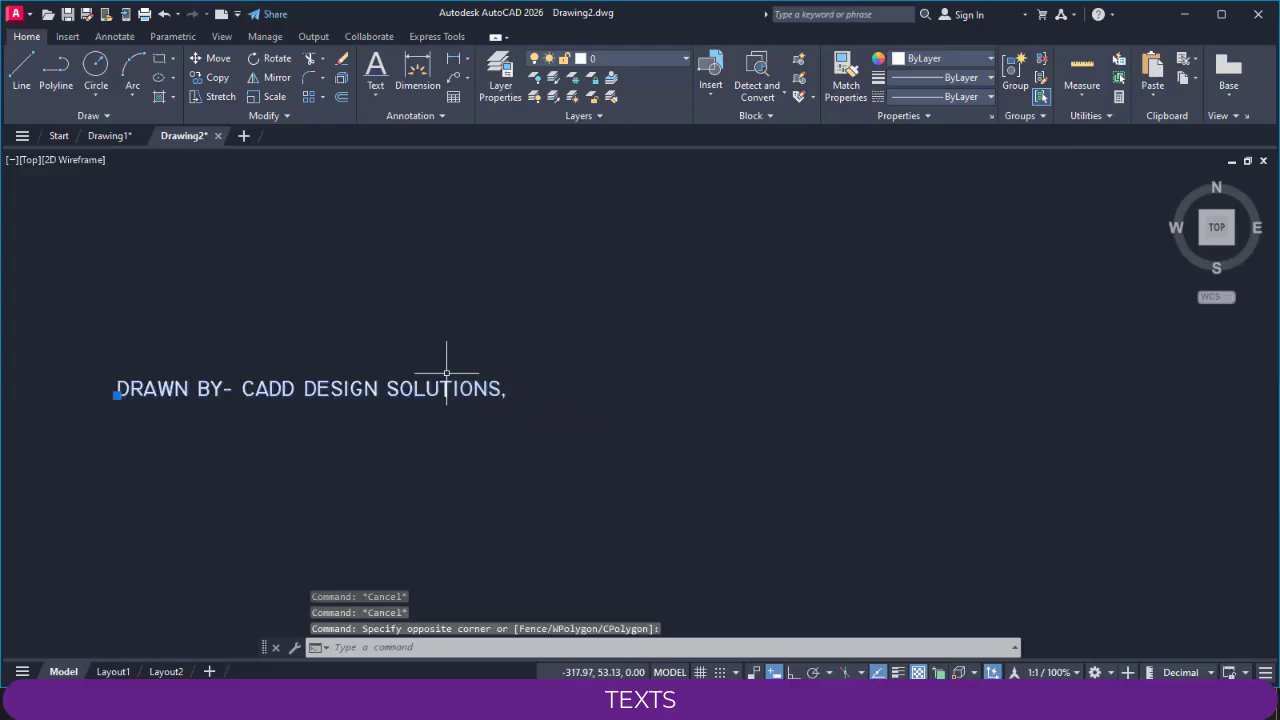
key("Escape")
key("Escape")
scroll(520, 390, "down", 2)
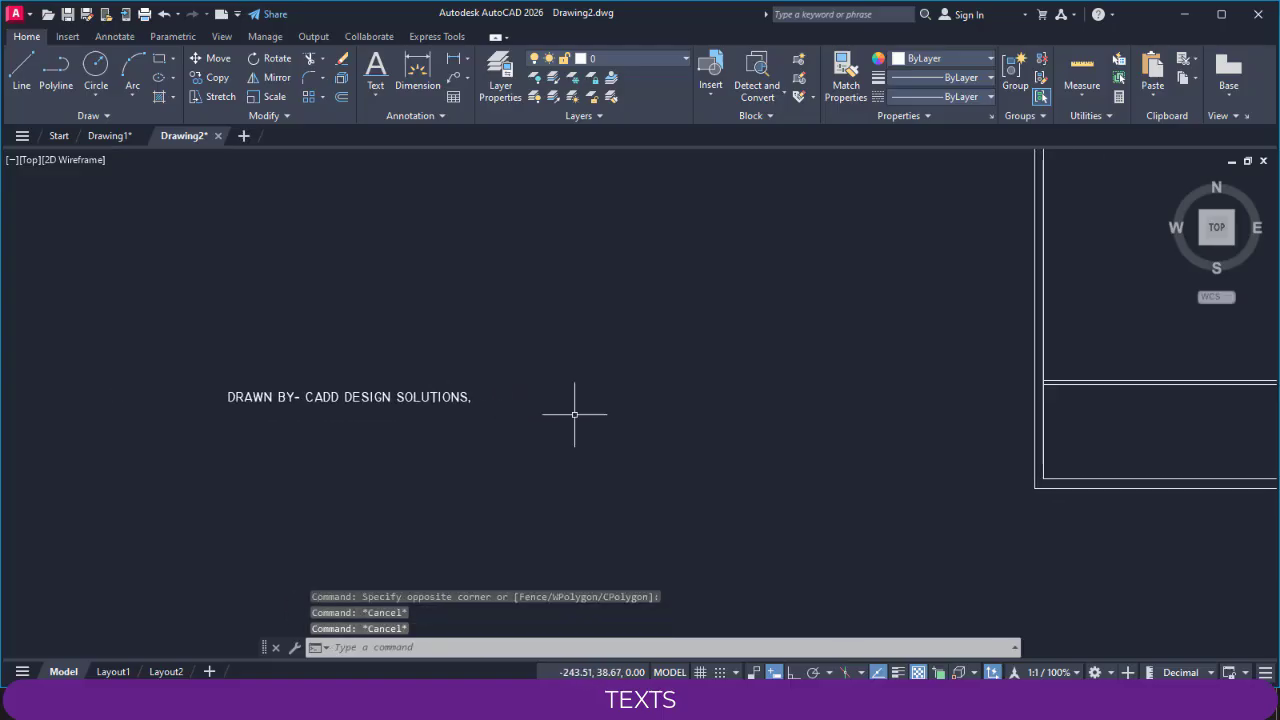
Step: Start a multiline text and define its box directly below the single-line text, spanning about the same width
left_click(372, 96)
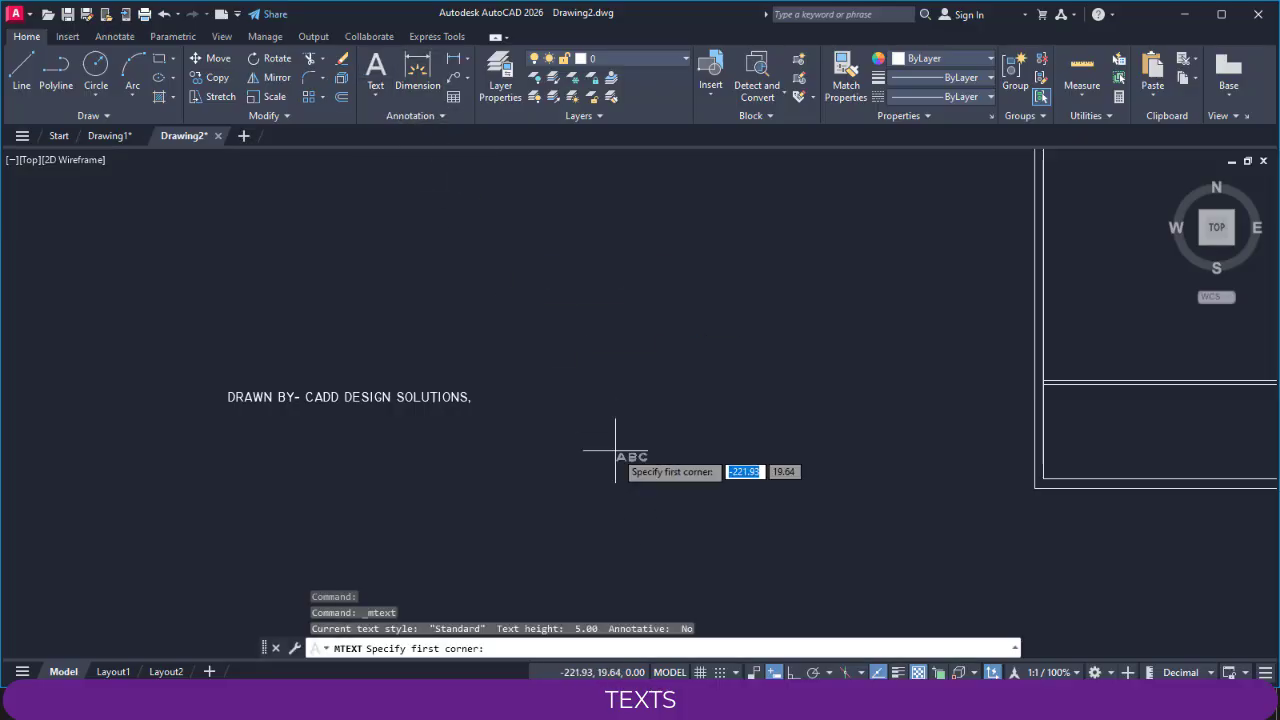
middle_click_drag(672, 508, 374, 517)
mouse_move(794, 414)
middle_mouse_down()
mouse_move(629, 380)
mouse_move(1275, 436)
middle_mouse_up()
scroll(610, 390, "up", 3)
scroll(629, 393, "down", 2)
scroll(565, 435, "down", 2)
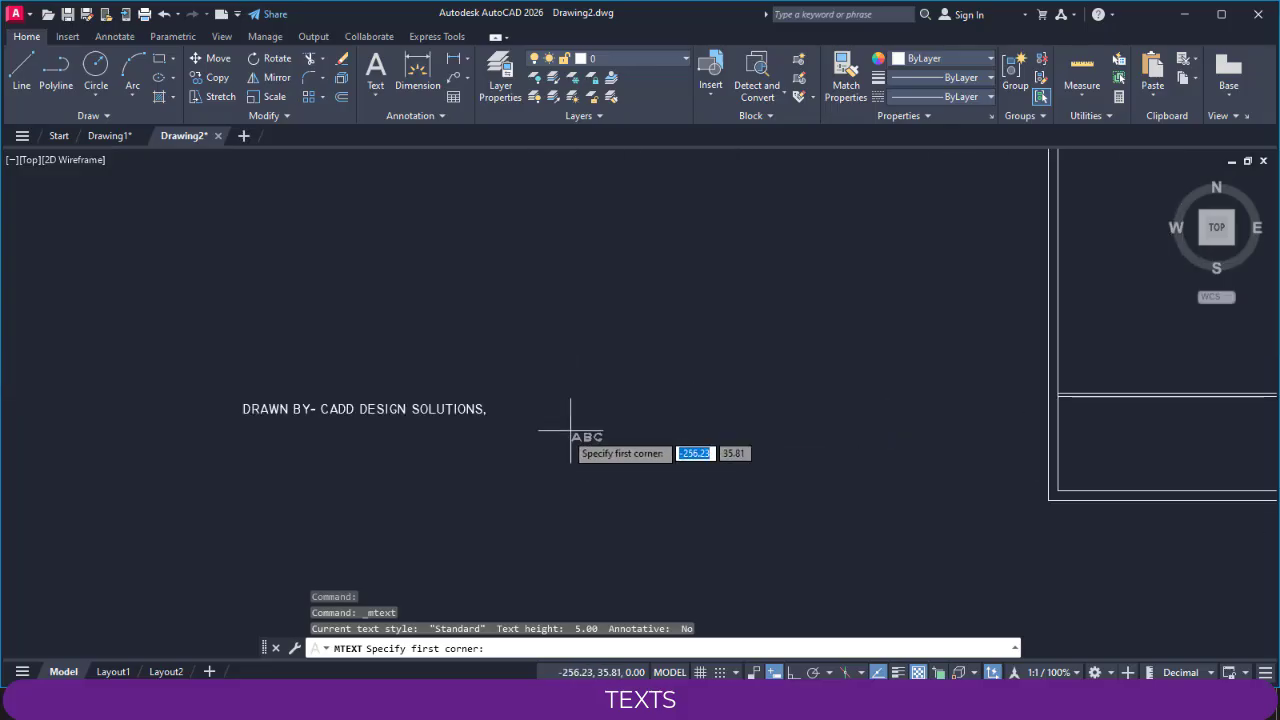
middle_click_drag(569, 431, 820, 422)
scroll(530, 404, "up", 2)
scroll(454, 406, "up", 2)
left_click(482, 428)
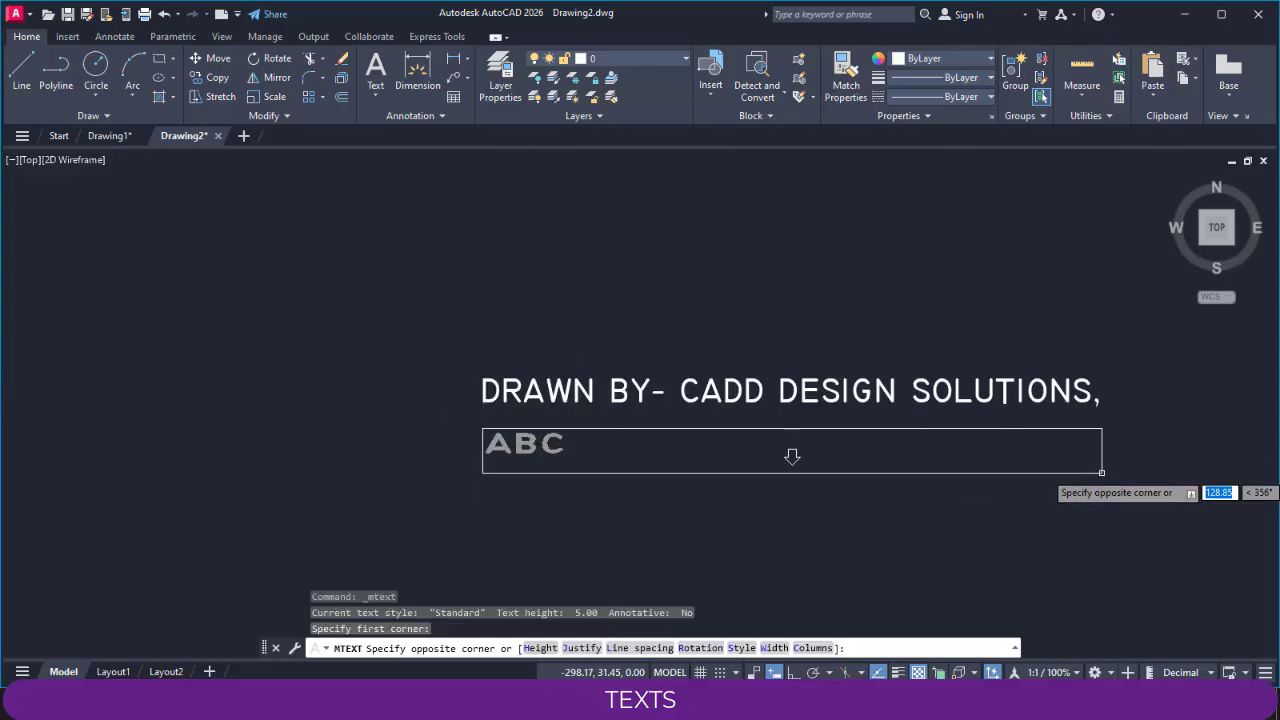
left_click(789, 467)
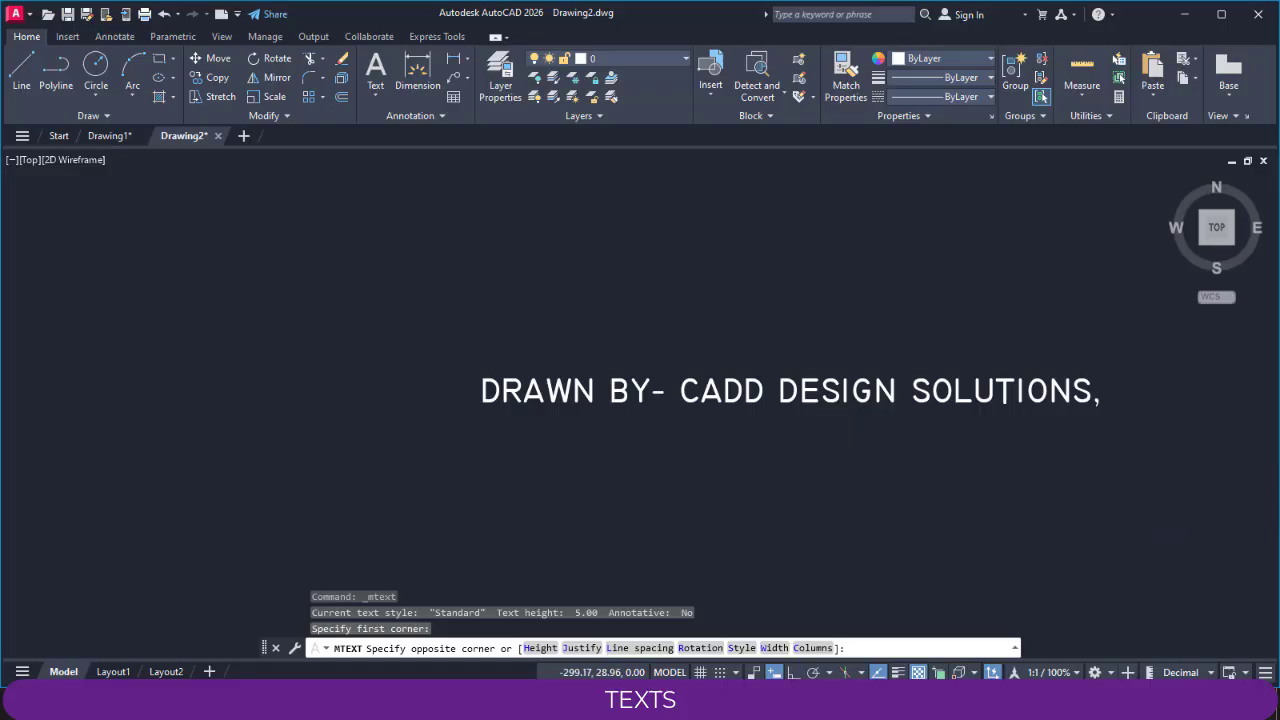
Step: Enter "DRAWN BY- CDS TRAININGS" as the multiline text and close the text editor
type("DRA")
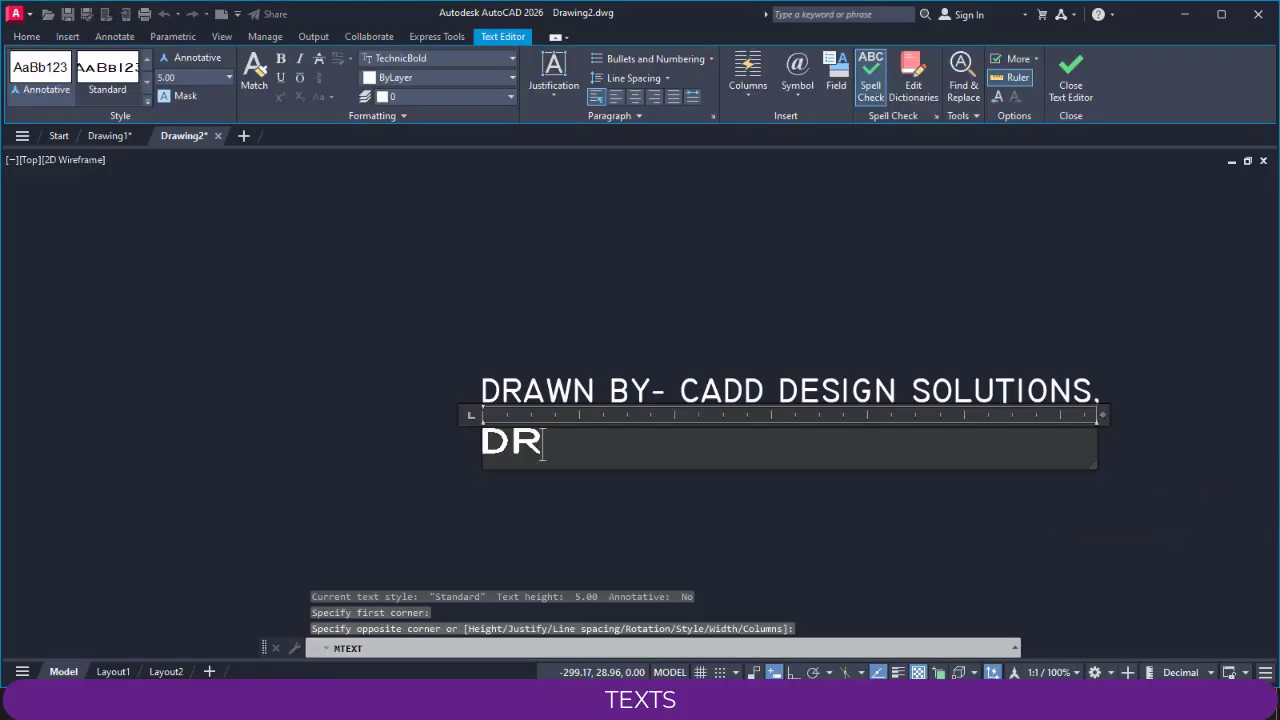
type("BY-")
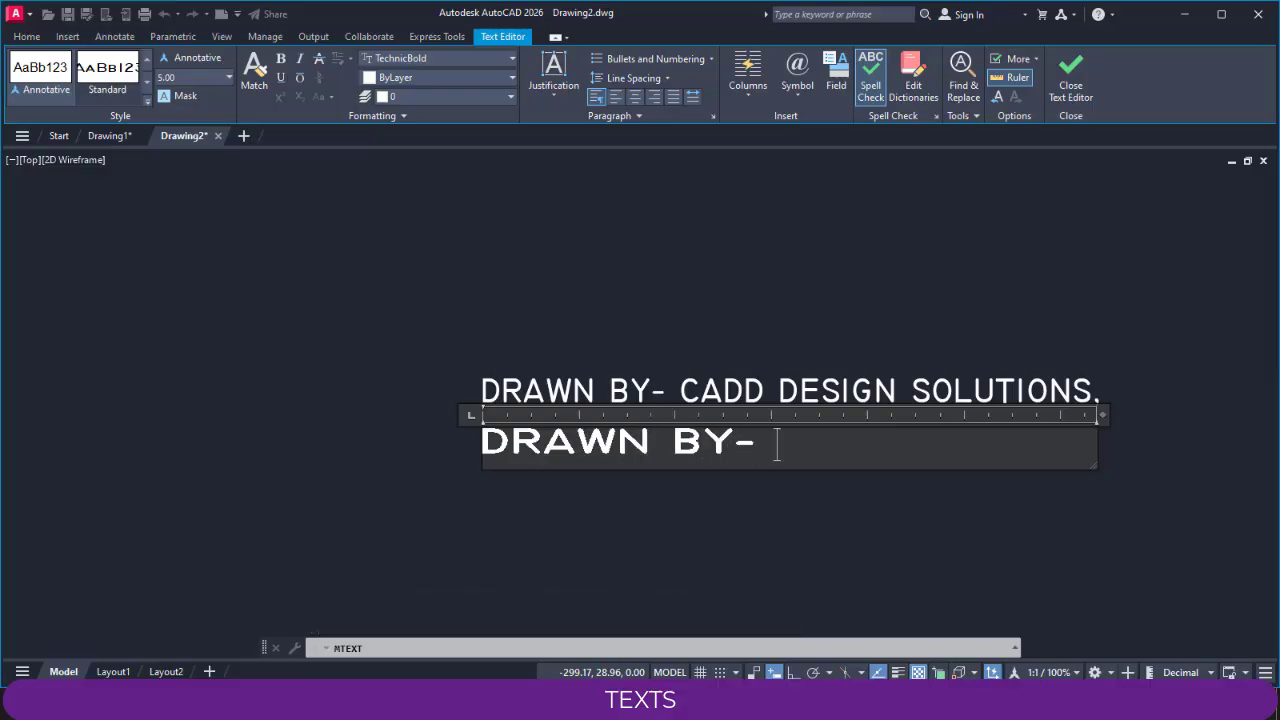
type(" CDS ")
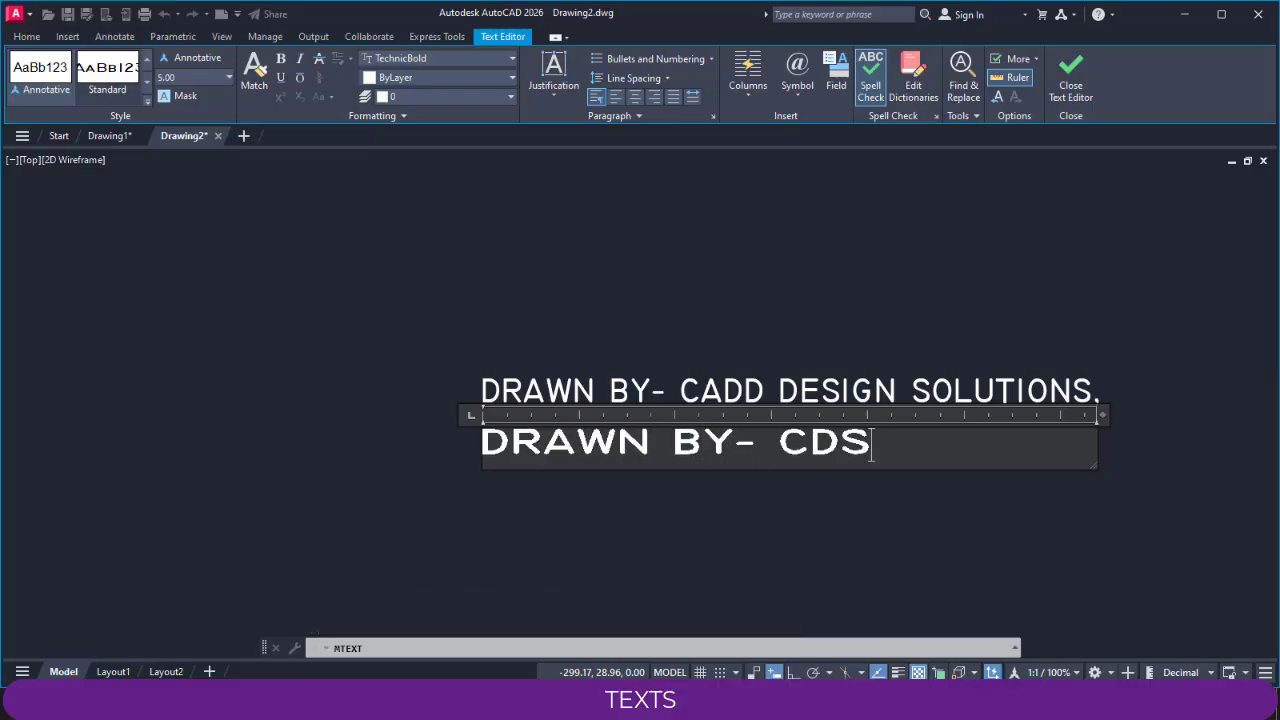
type("TRAININGS")
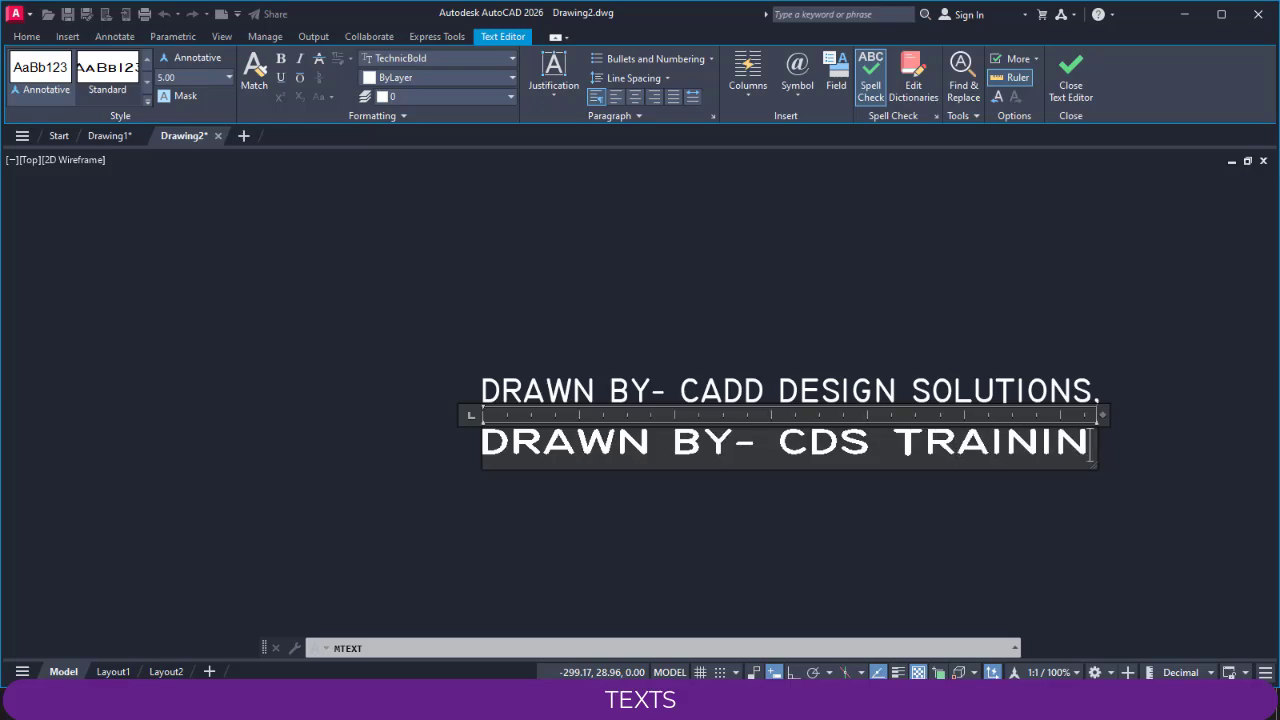
left_click(958, 390)
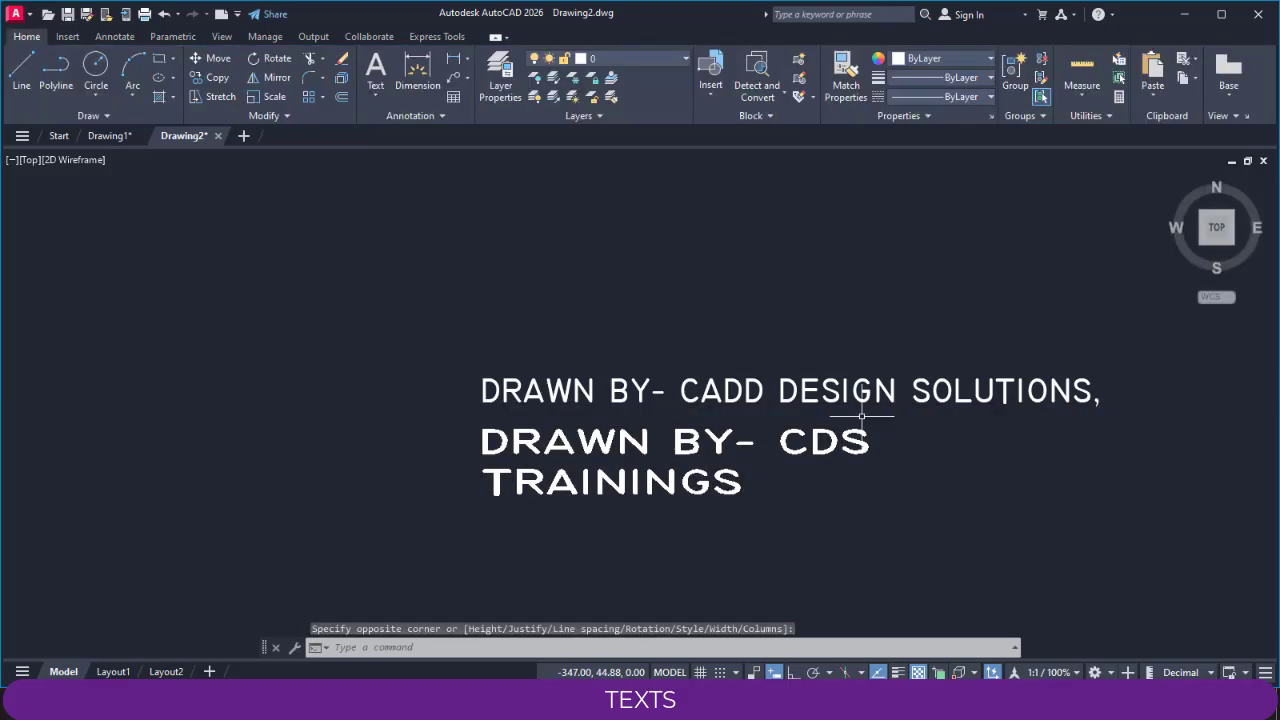
Step: Widen the multiline text's box beyond the end of the single-line text so its wording fits on one line
middle_click_drag(787, 439, 545, 405)
left_click(545, 405)
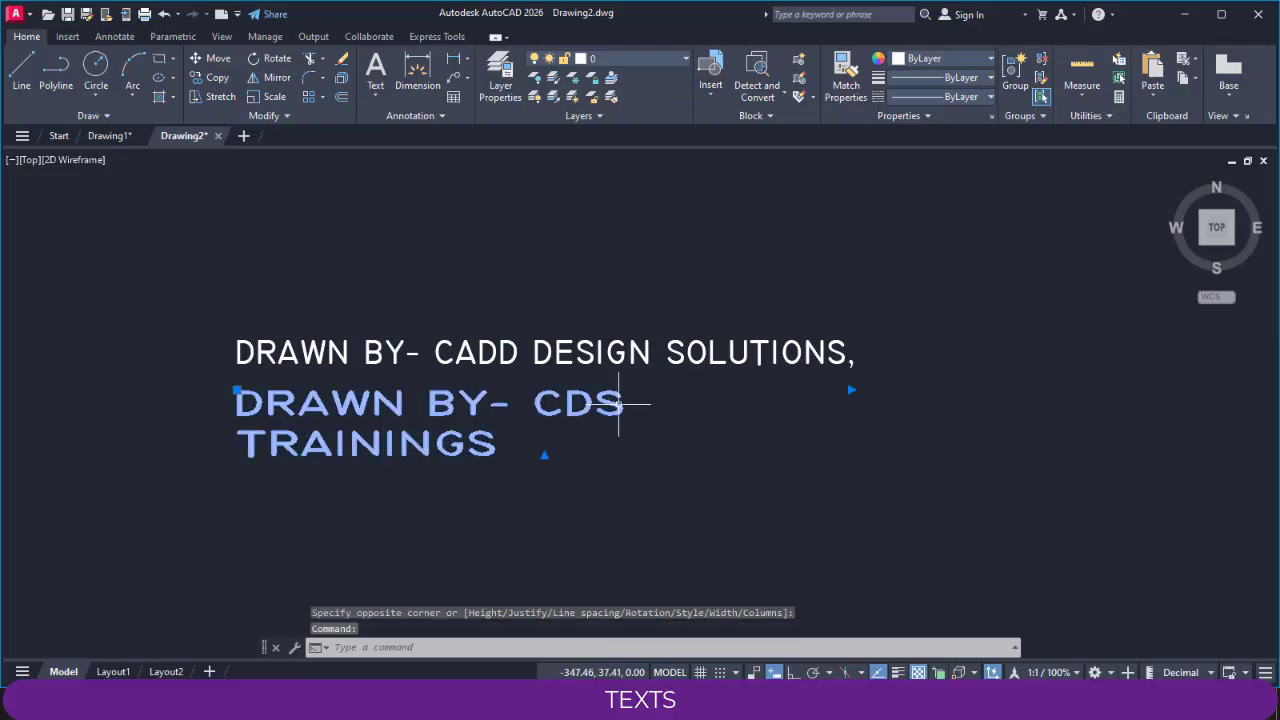
left_click(850, 390)
left_click(1111, 387)
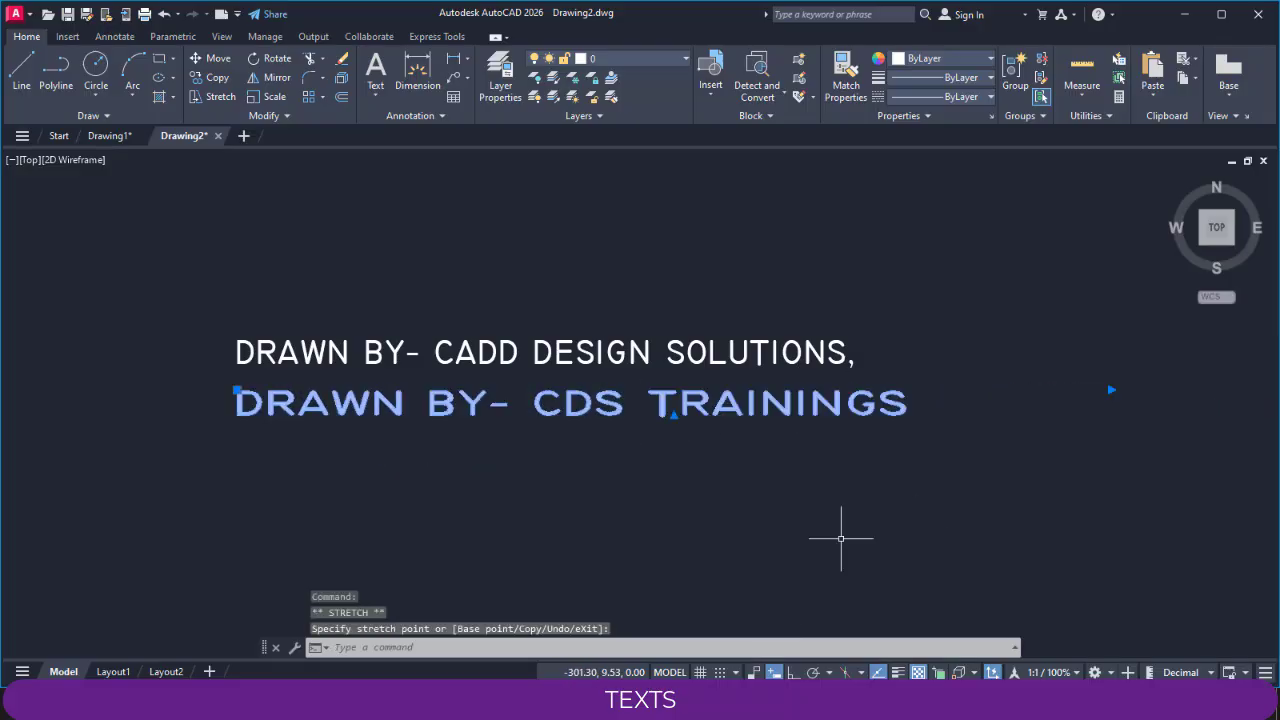
key("Escape")
key("Escape")
key("Escape")
Step: Open the text style settings and change the Standard style's font to Times New Roman
scroll(582, 430, "down", 2)
scroll(582, 430, "up", 2)
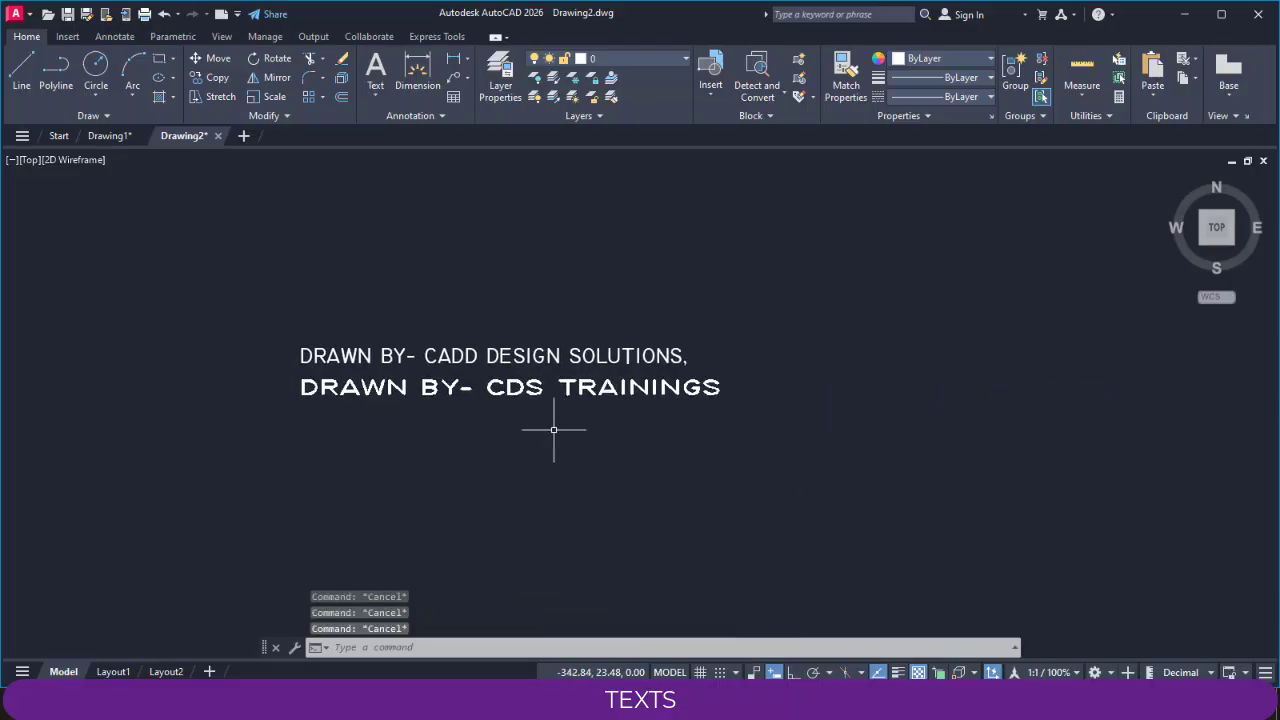
left_click(398, 117)
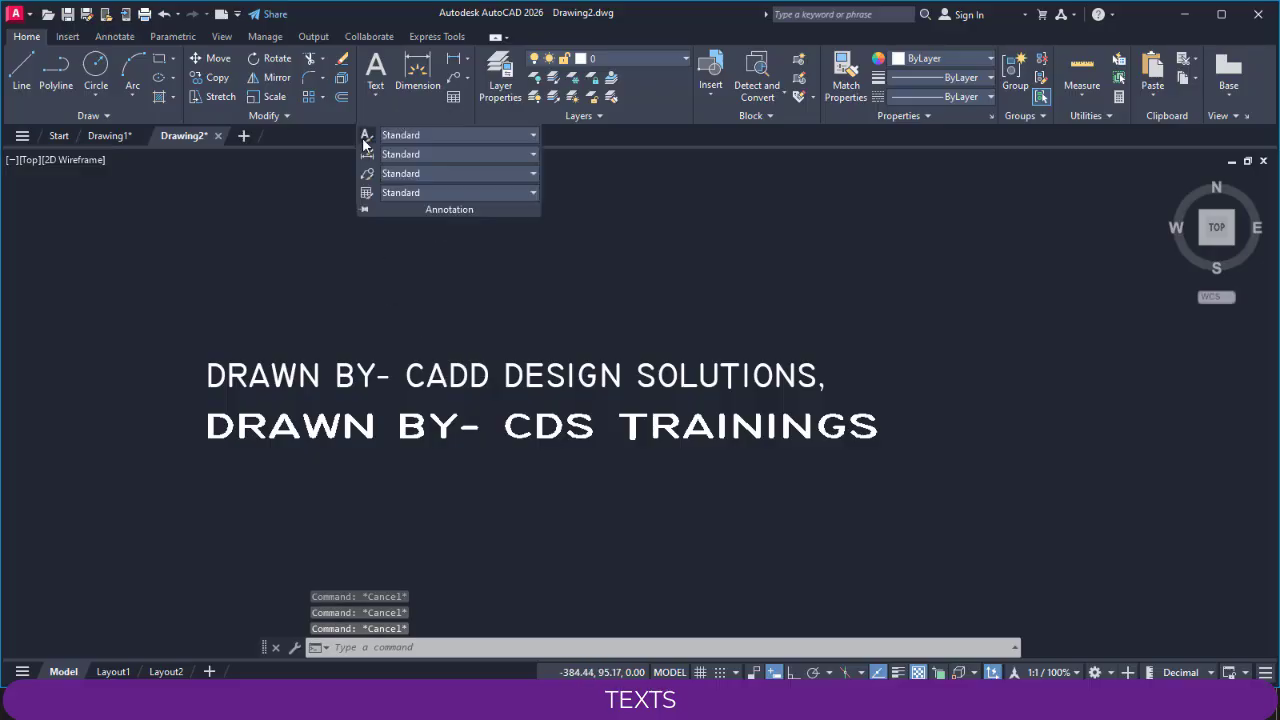
left_click(364, 140)
left_click(665, 282)
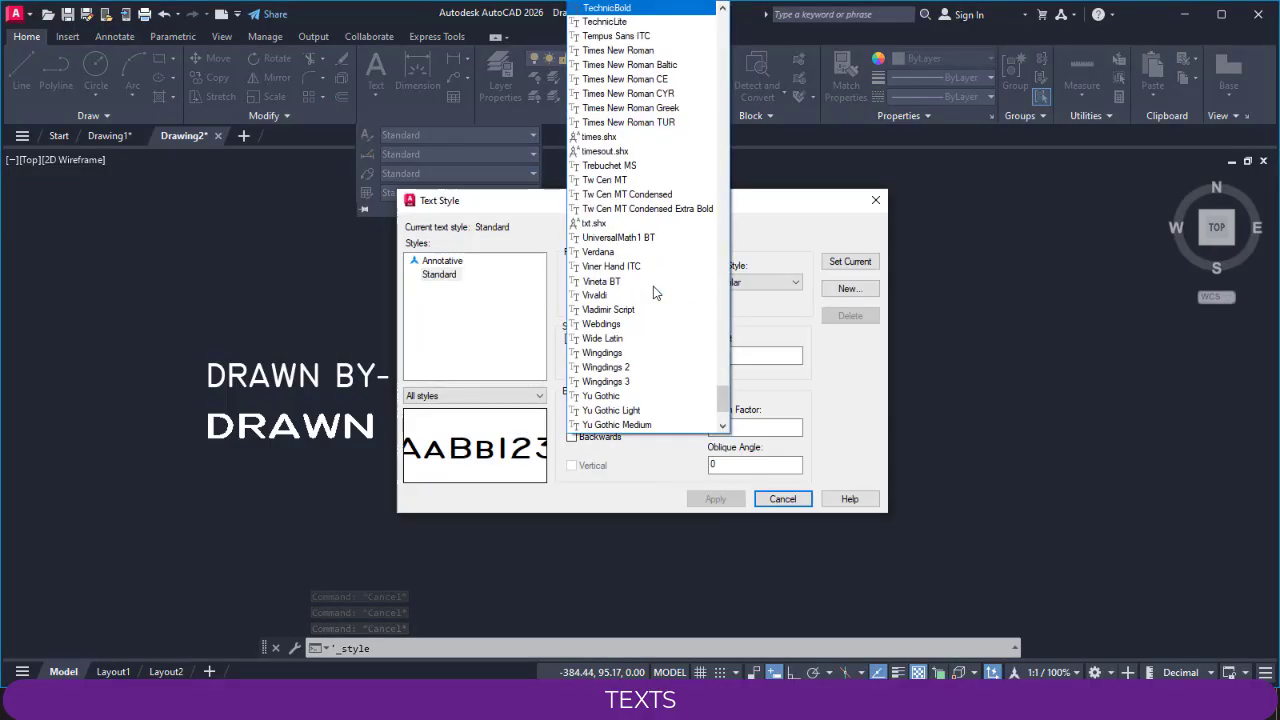
scroll(632, 340, "up", 2)
scroll(632, 340, "down", 2)
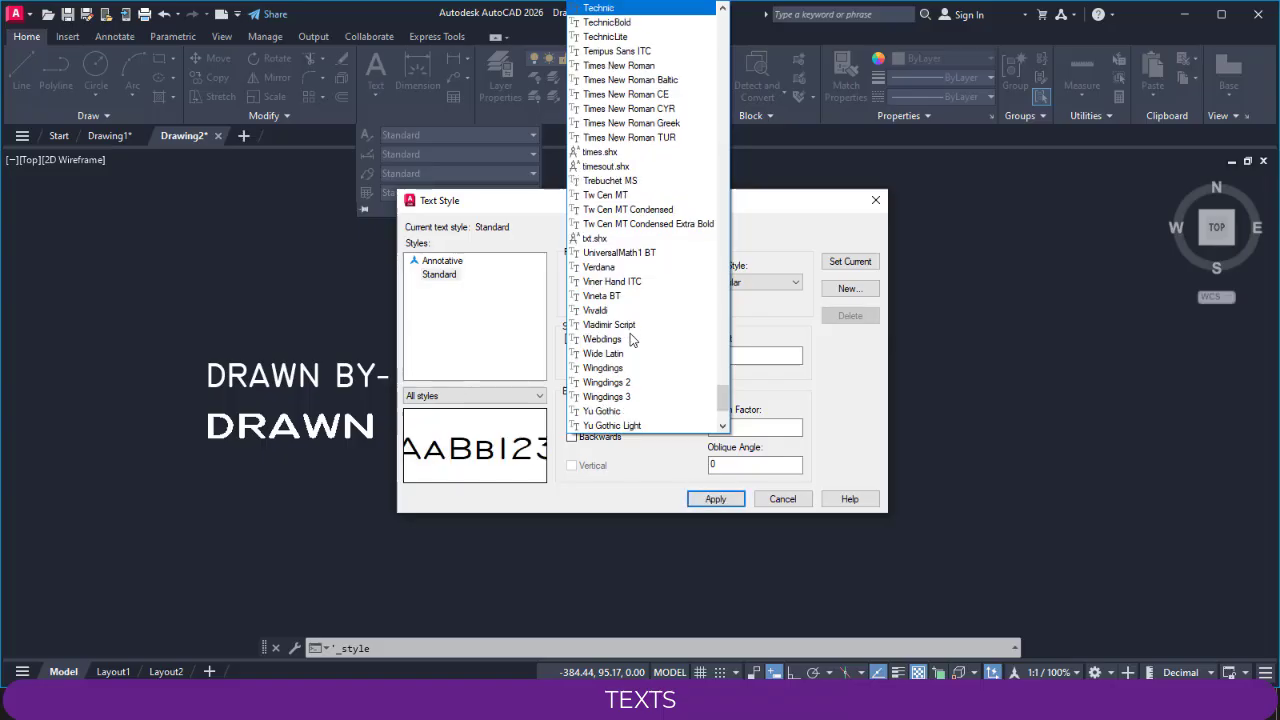
key("t")
key("t")
key("t")
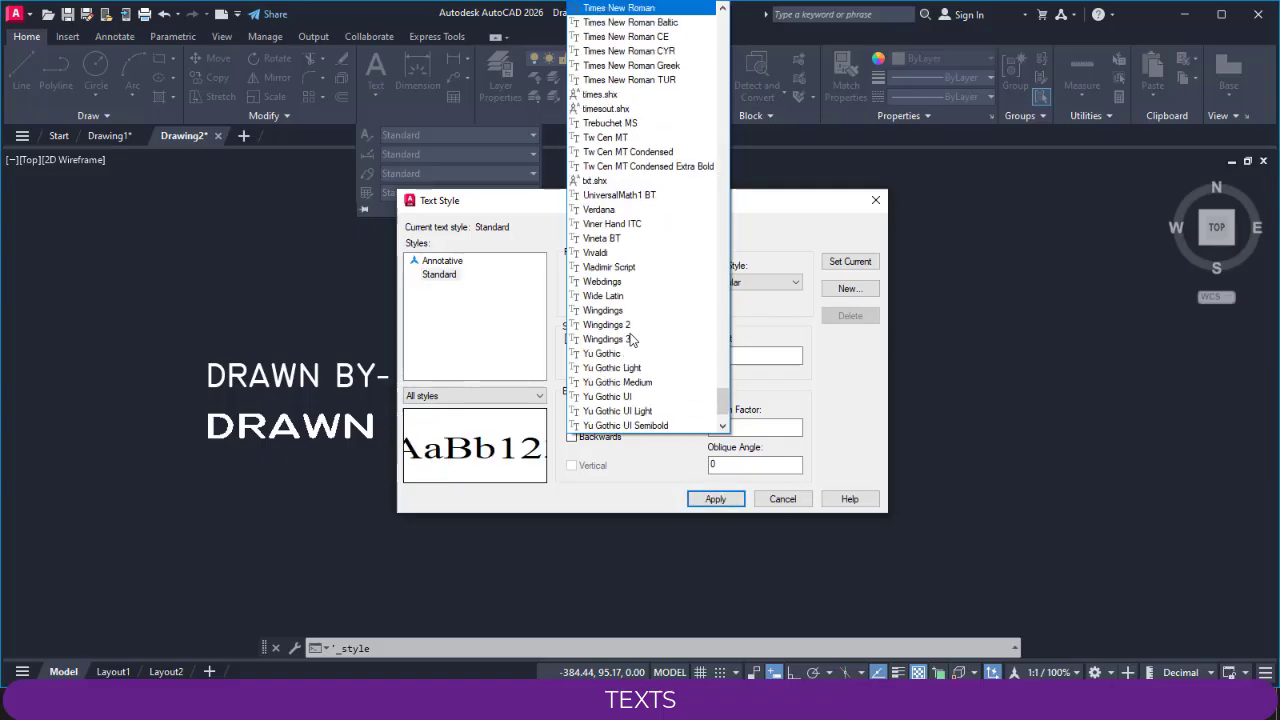
left_click(621, 9)
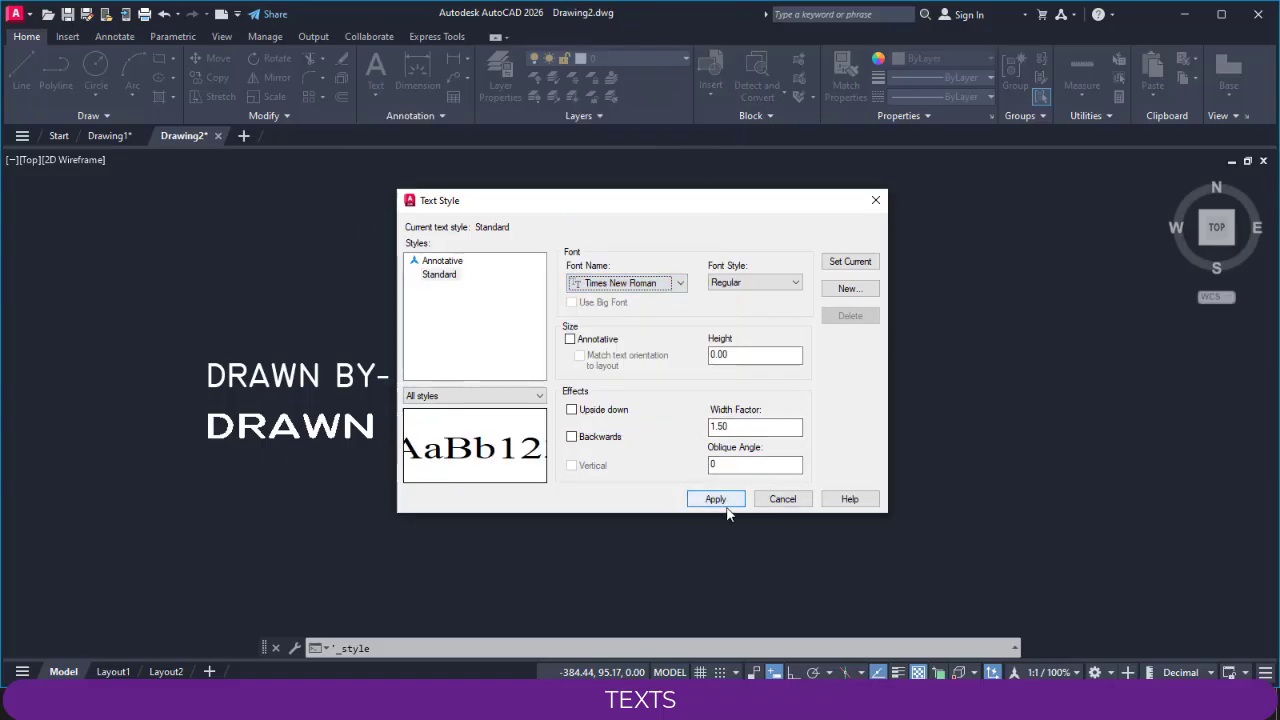
Step: Set the Standard text style's width factor to 1, apply it and close the text style settings
double_click(739, 426)
type("1")
key("Return")
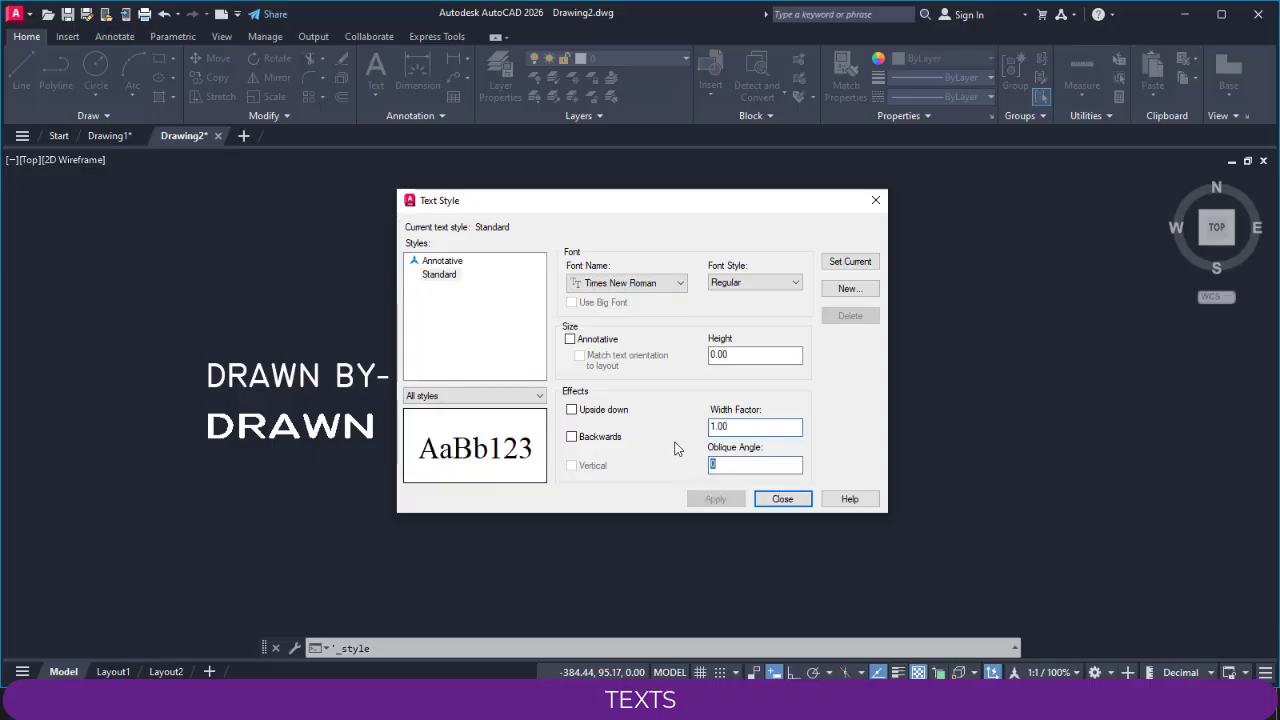
left_click(798, 504)
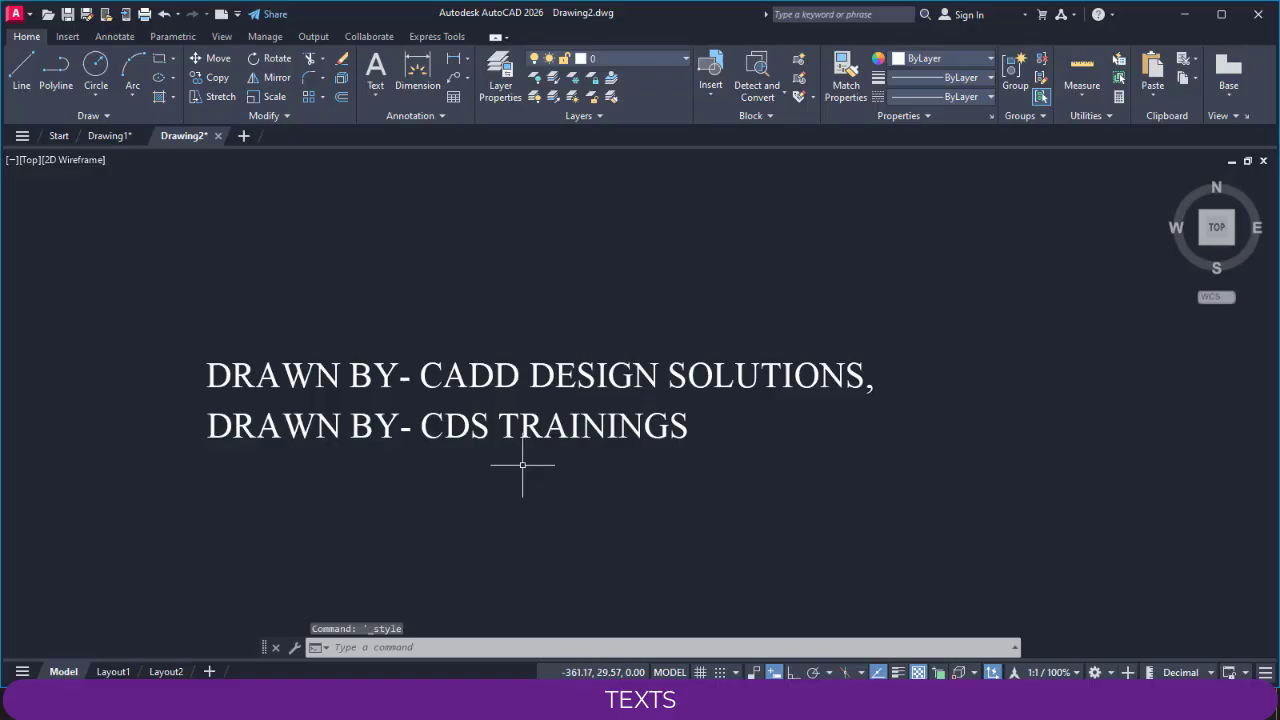
Step: Try replacing the single-line text's wording with DAD, undo the change and exit in-place editing
double_click(207, 377)
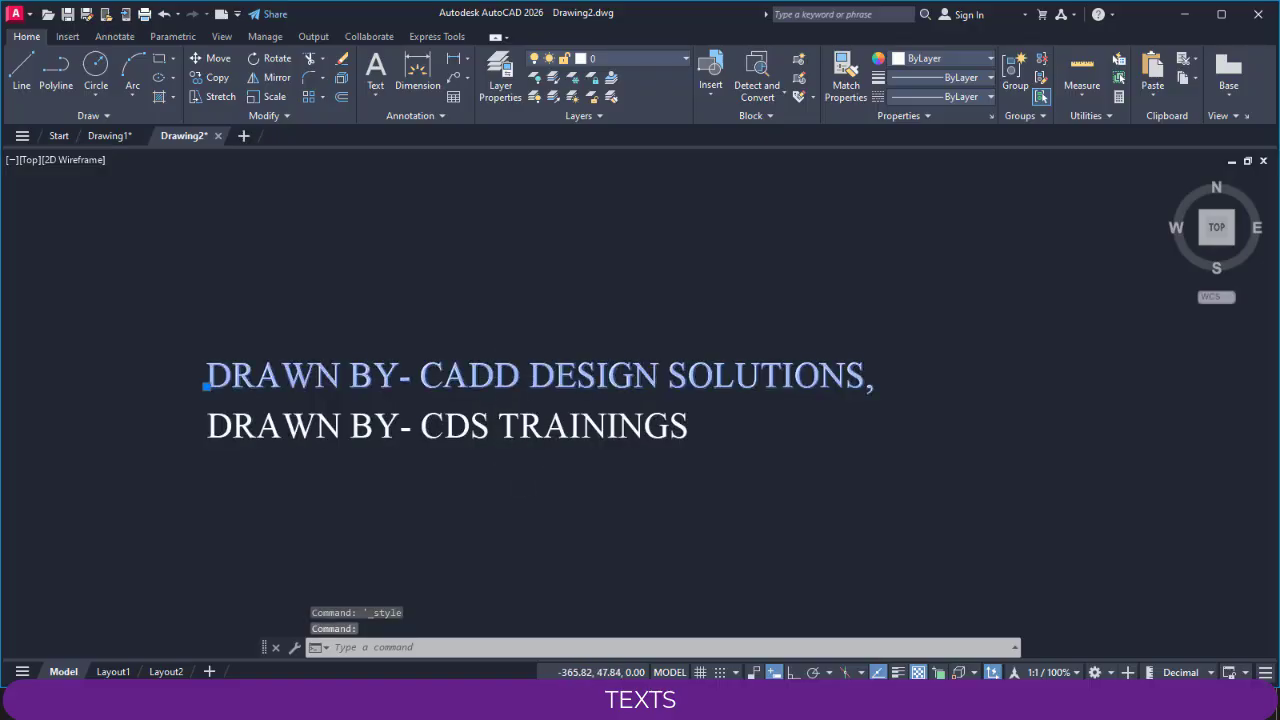
type("DAD")
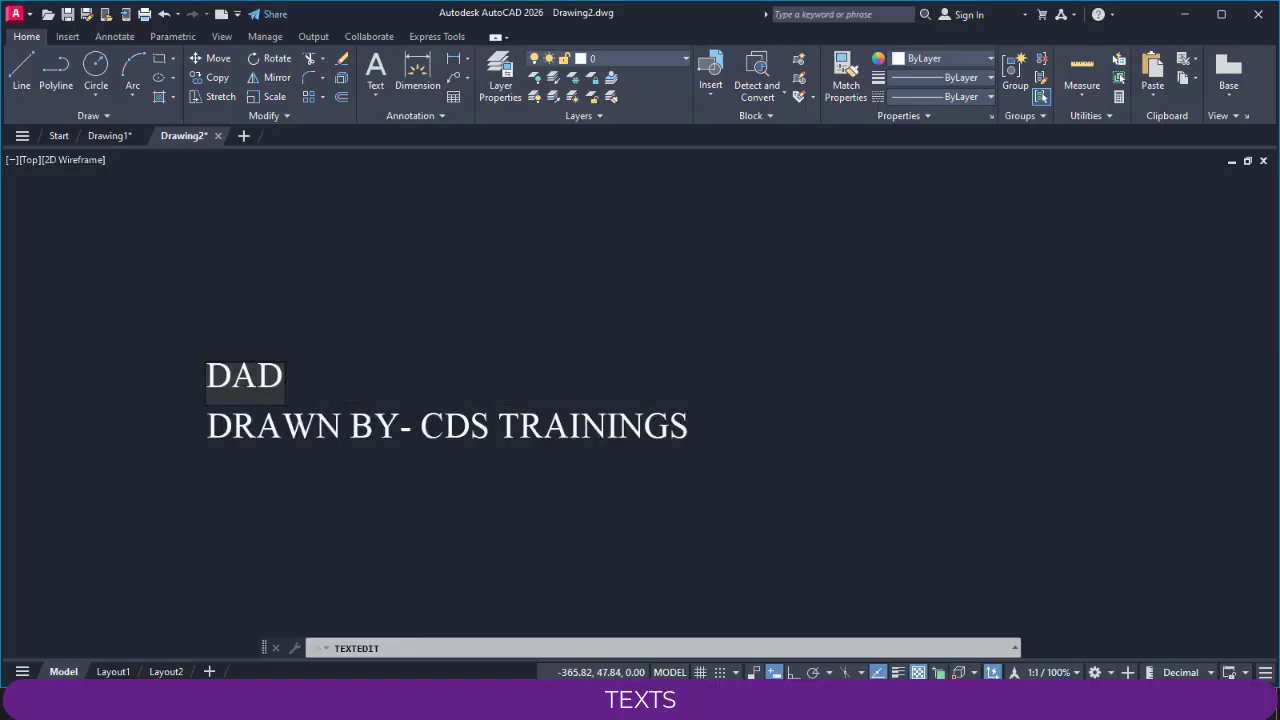
key("ctrl+z")
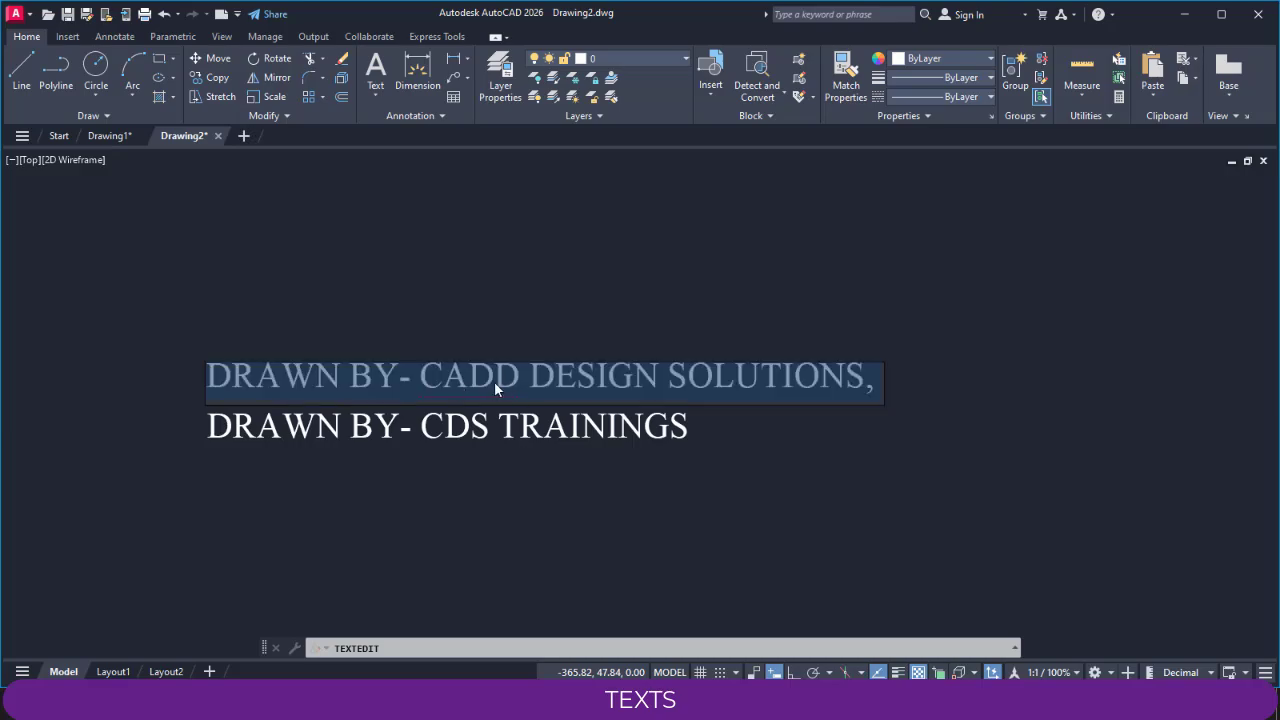
key("Escape")
key("Escape")
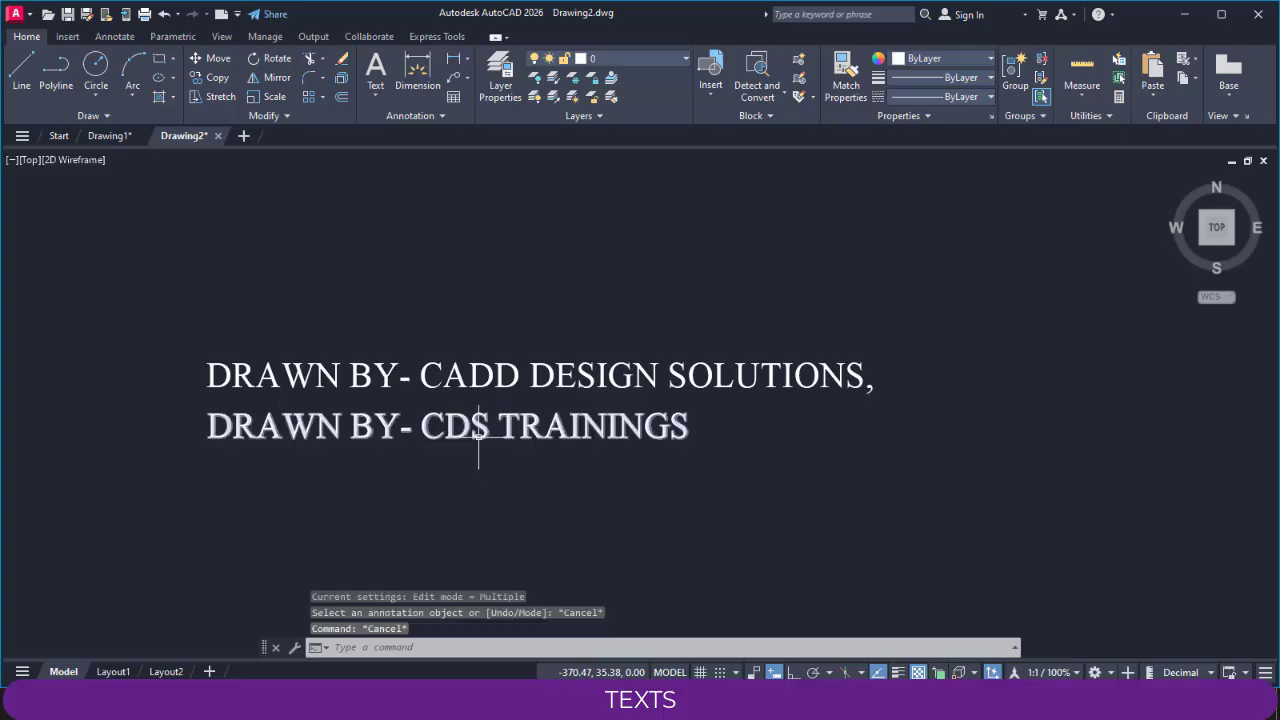
Step: Set the text height of the entire DRAWN BY- CDS TRAININGS multiline text to 10 and close the editor
double_click(479, 427)
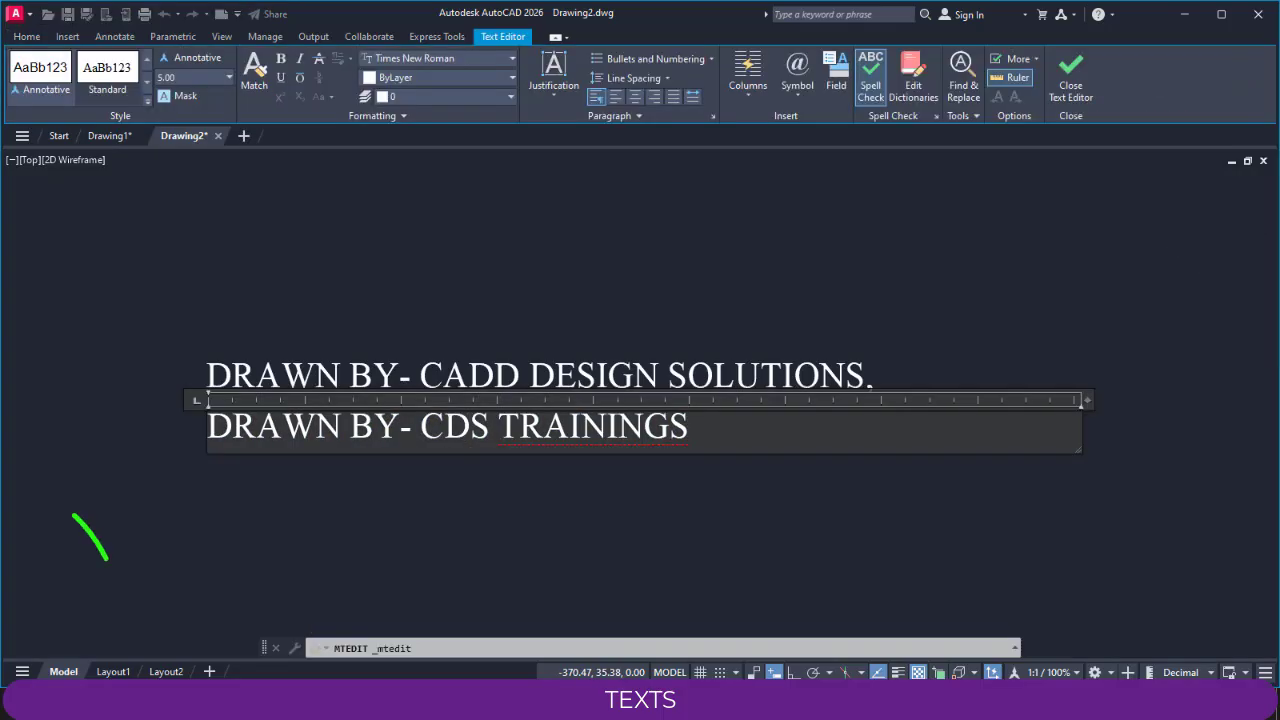
left_click(476, 485)
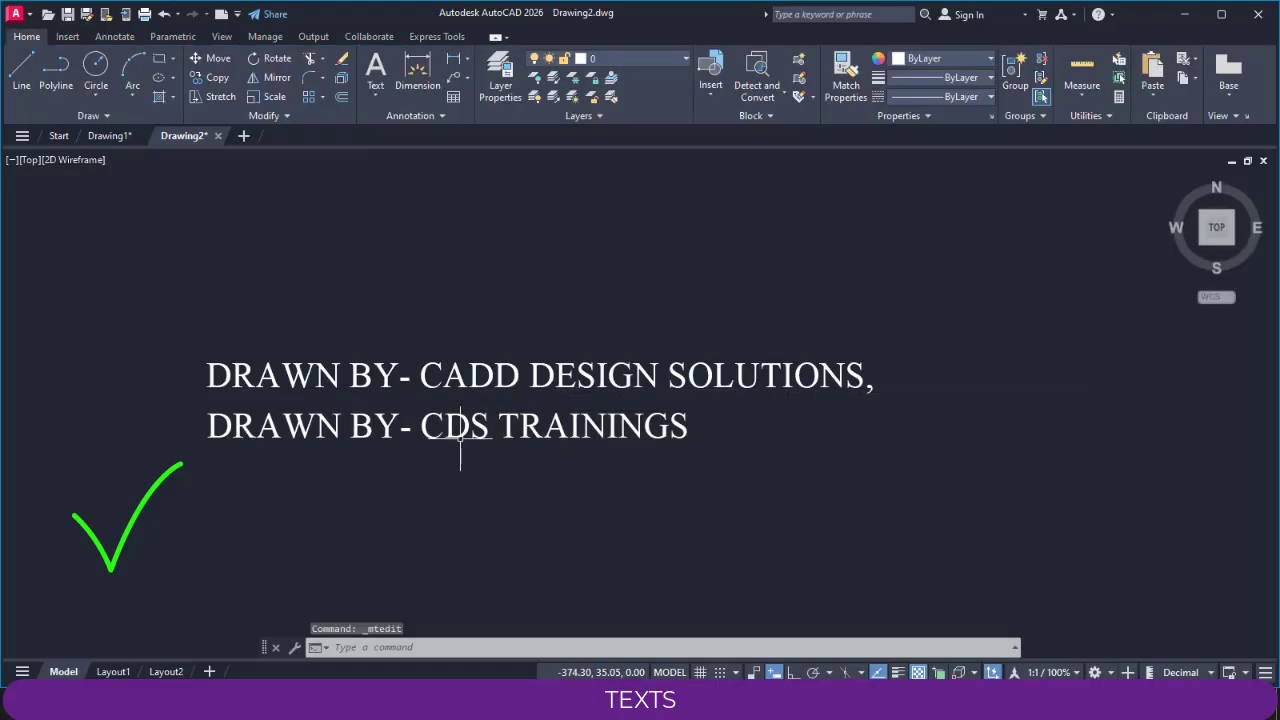
left_click(458, 440)
double_click(644, 430)
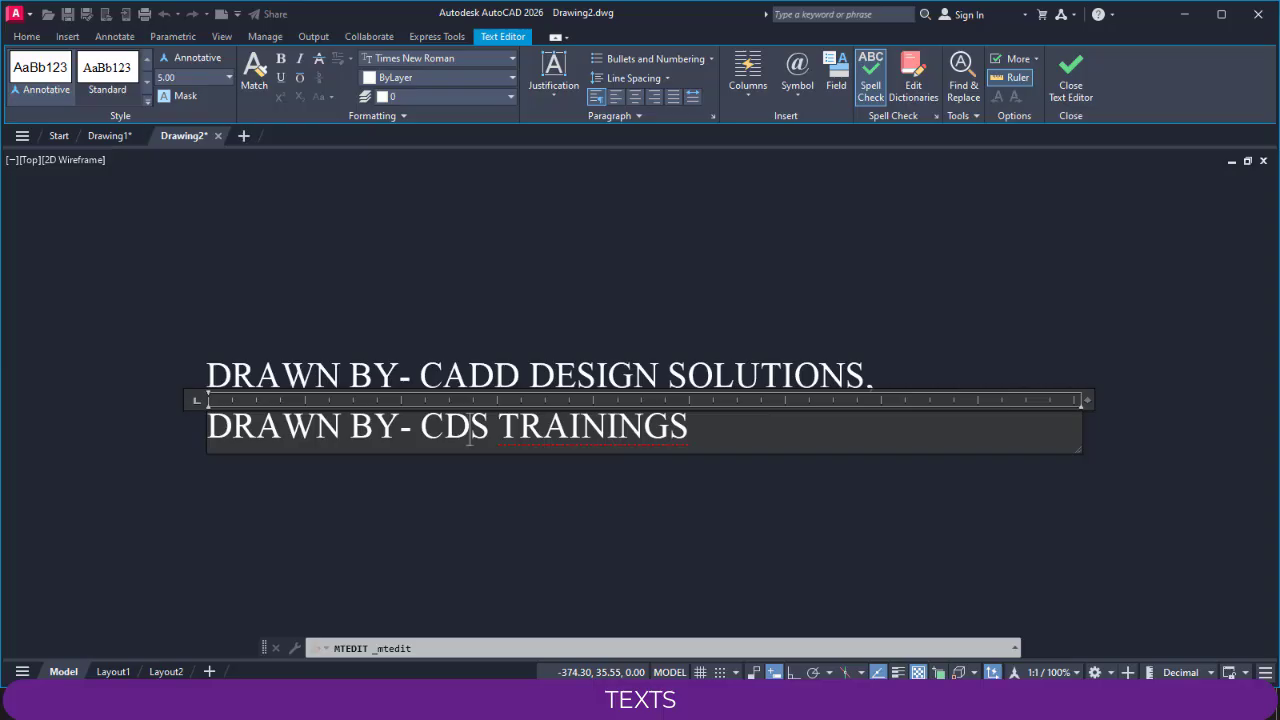
left_click_drag(690, 430, 207, 430)
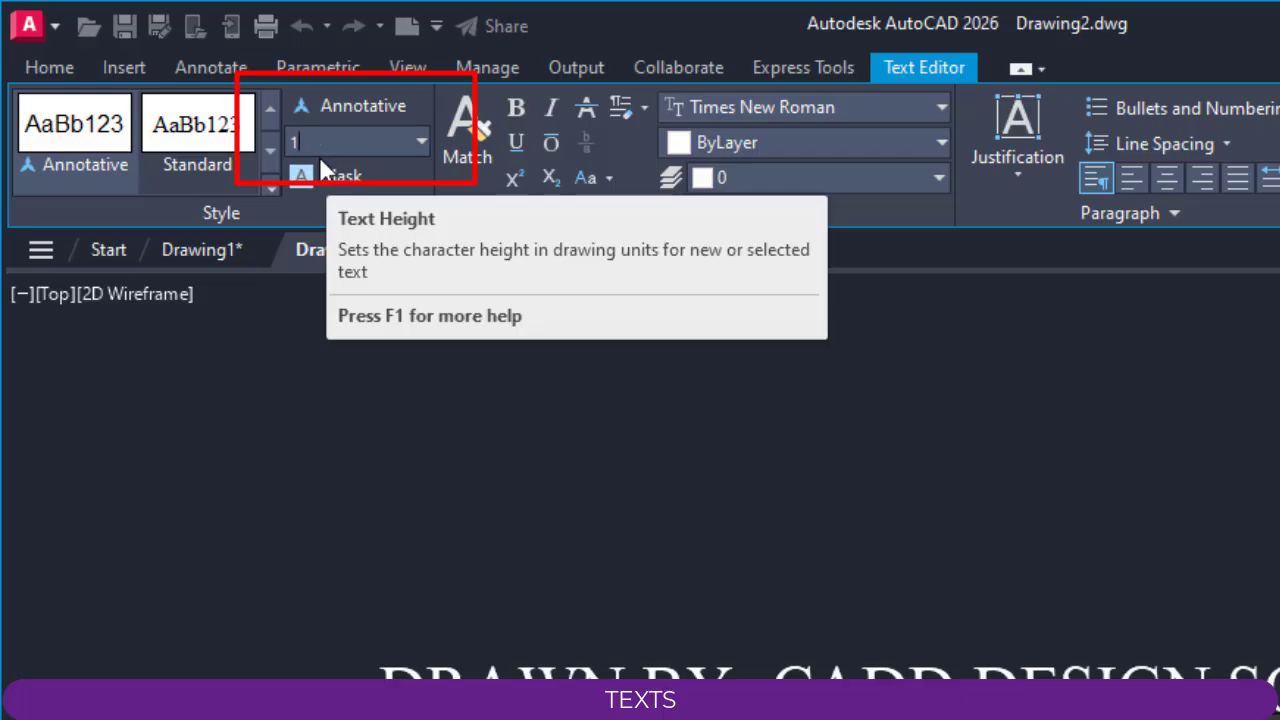
type("0")
key("Return")
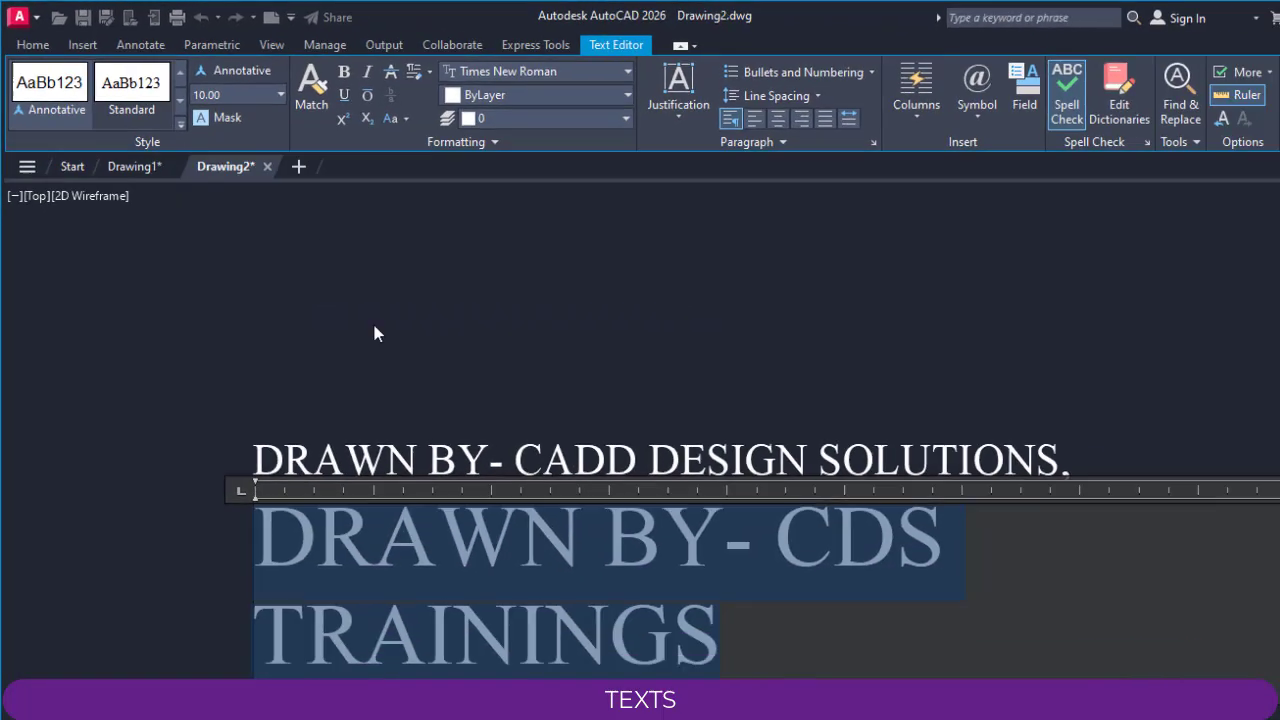
left_click(525, 348)
Step: Open the single-line CADD DESIGN SOLUTIONS text for in-place editing to check its editing options, and exit the editor
scroll(481, 367, "down", 3)
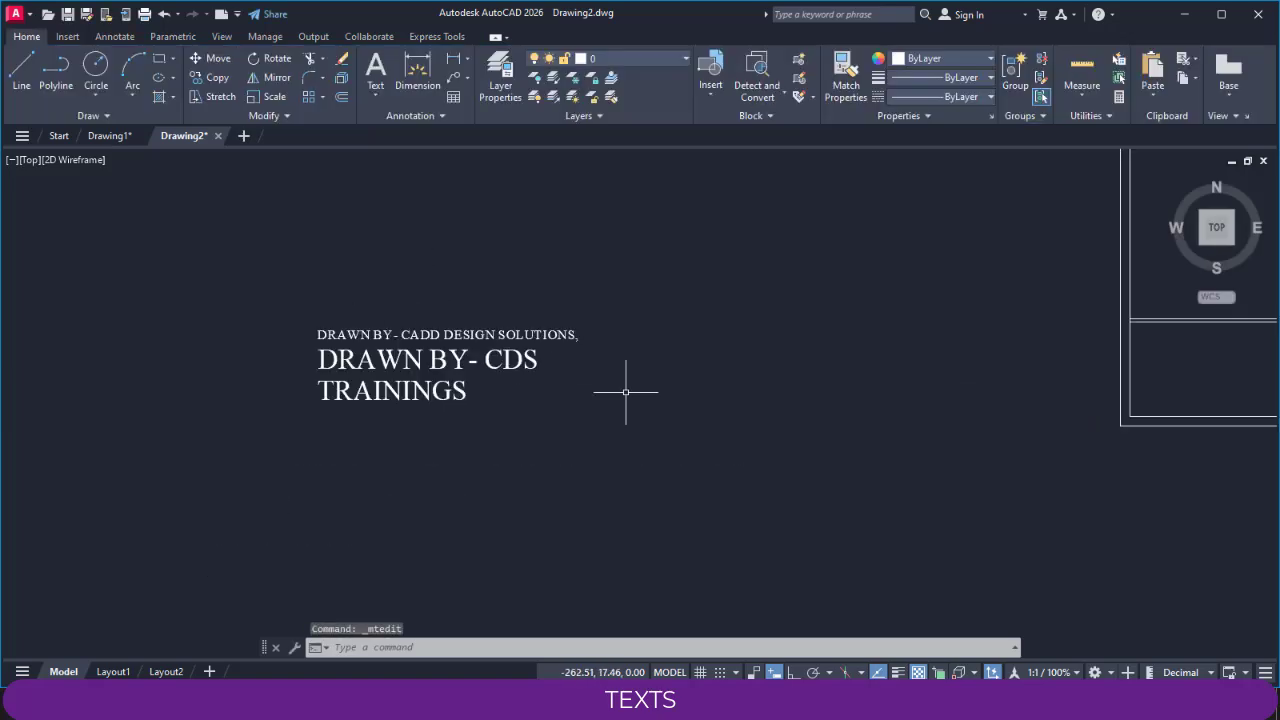
scroll(463, 366, "up", 2)
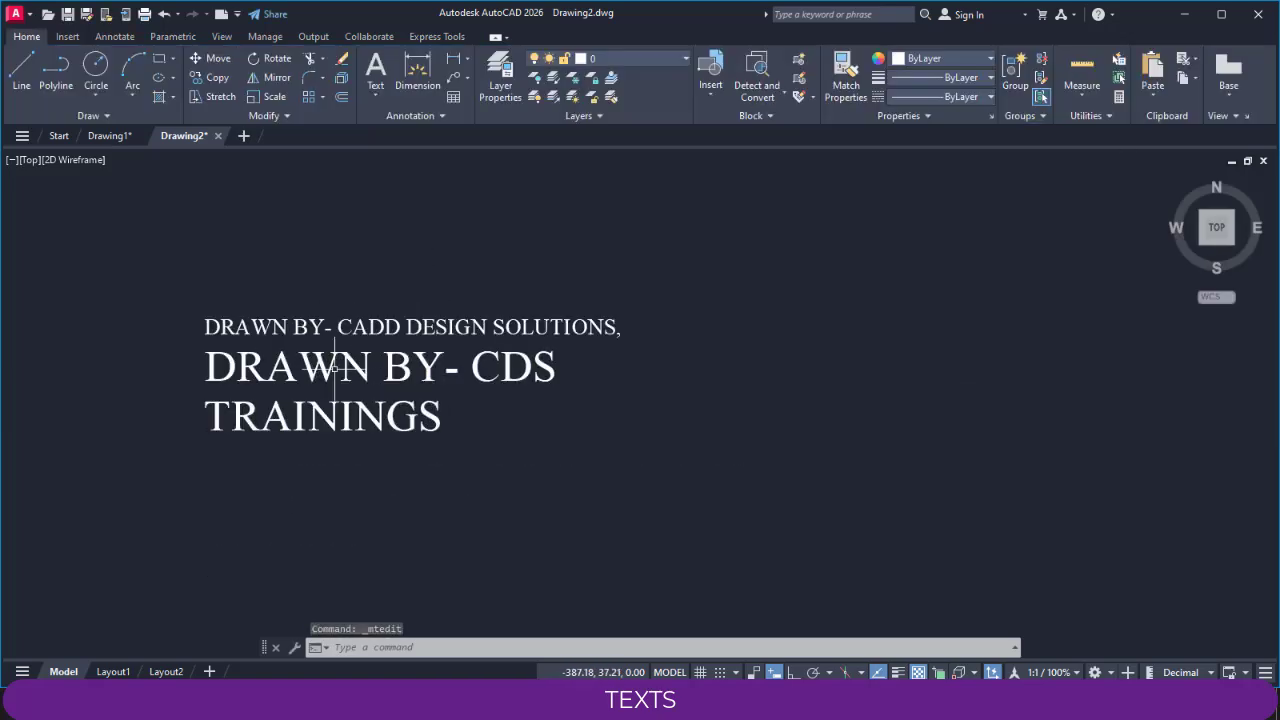
double_click(207, 328)
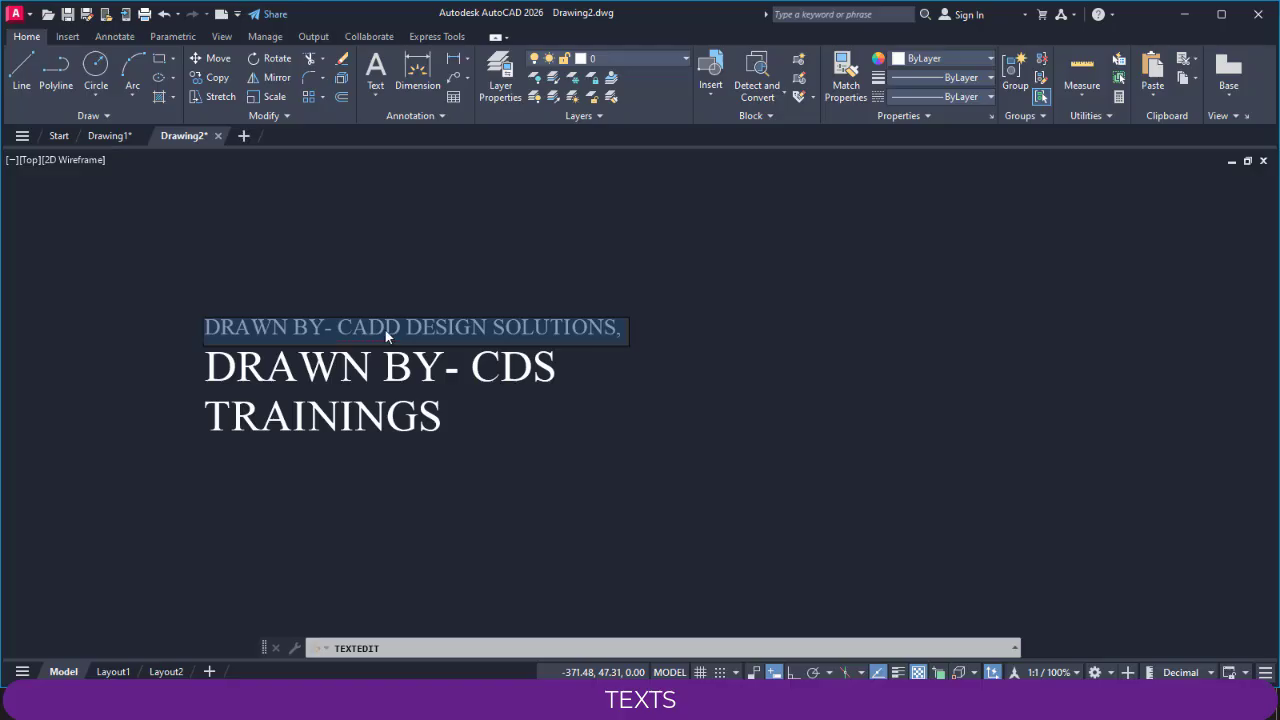
left_click(354, 274)
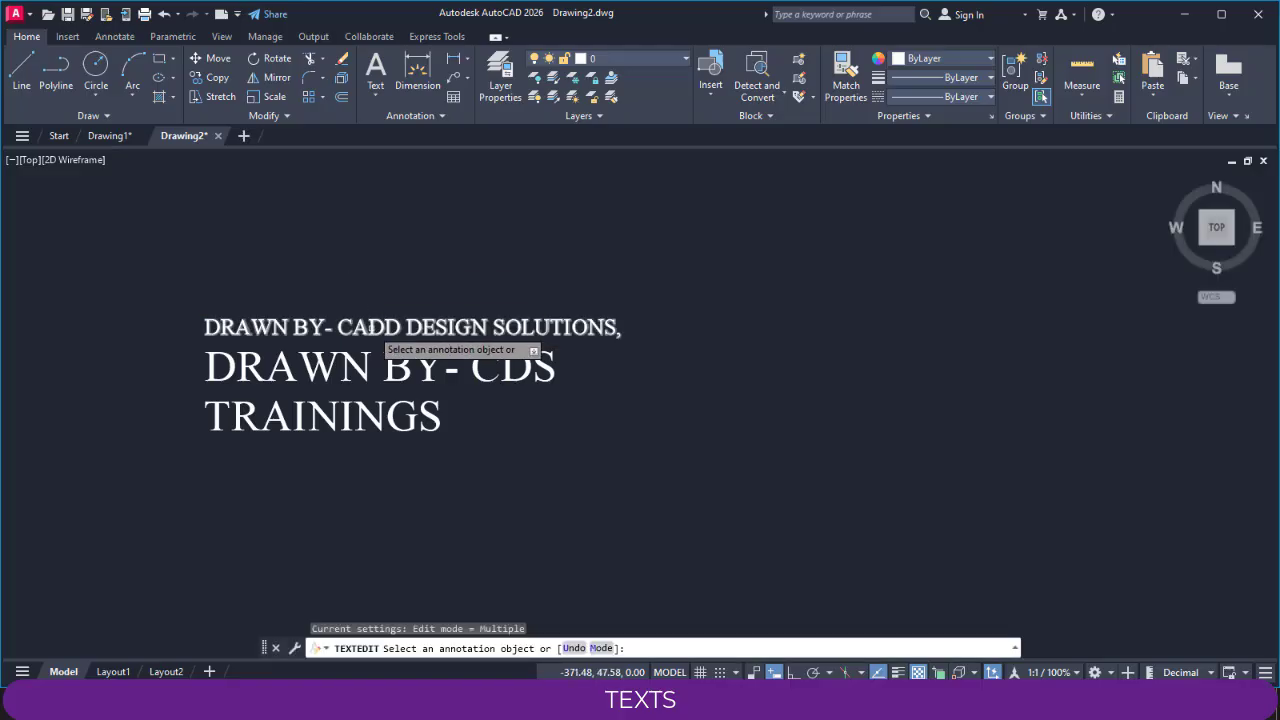
key("Escape")
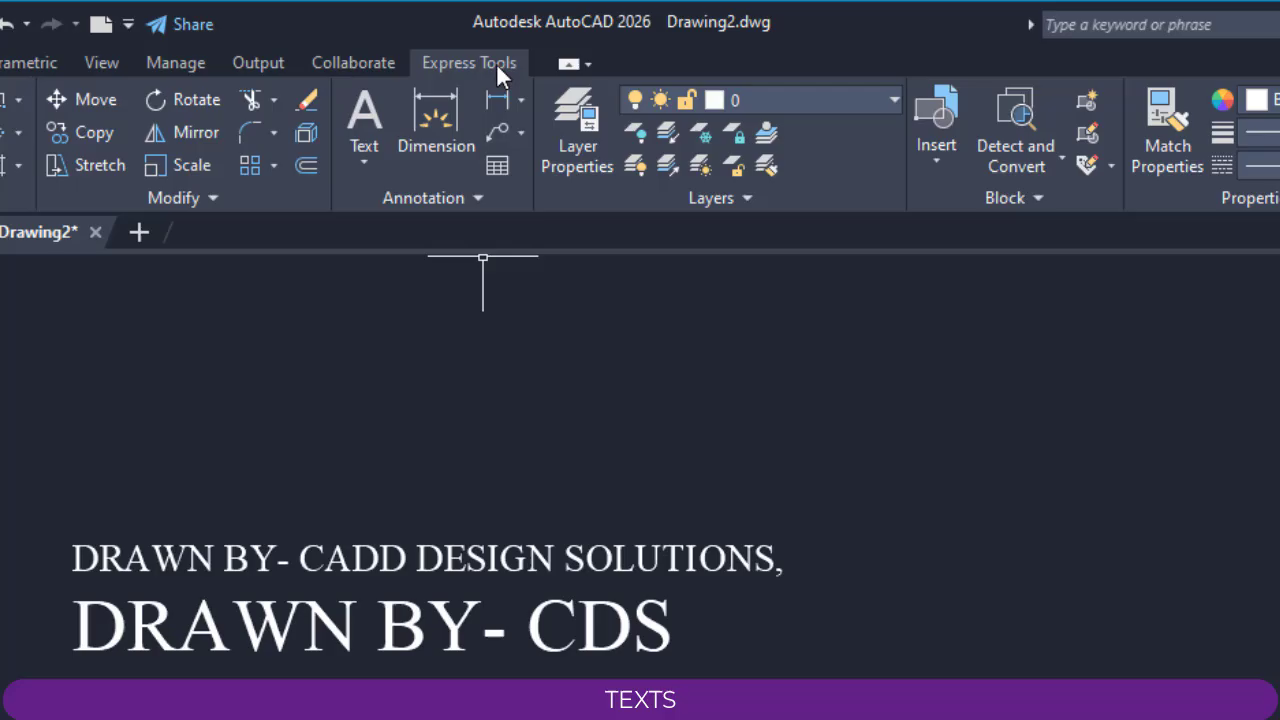
Step: Convert the single-line CADD DESIGN SOLUTIONS text to multiline text with the Express Tools Convert to Mtext command
left_click(496, 63)
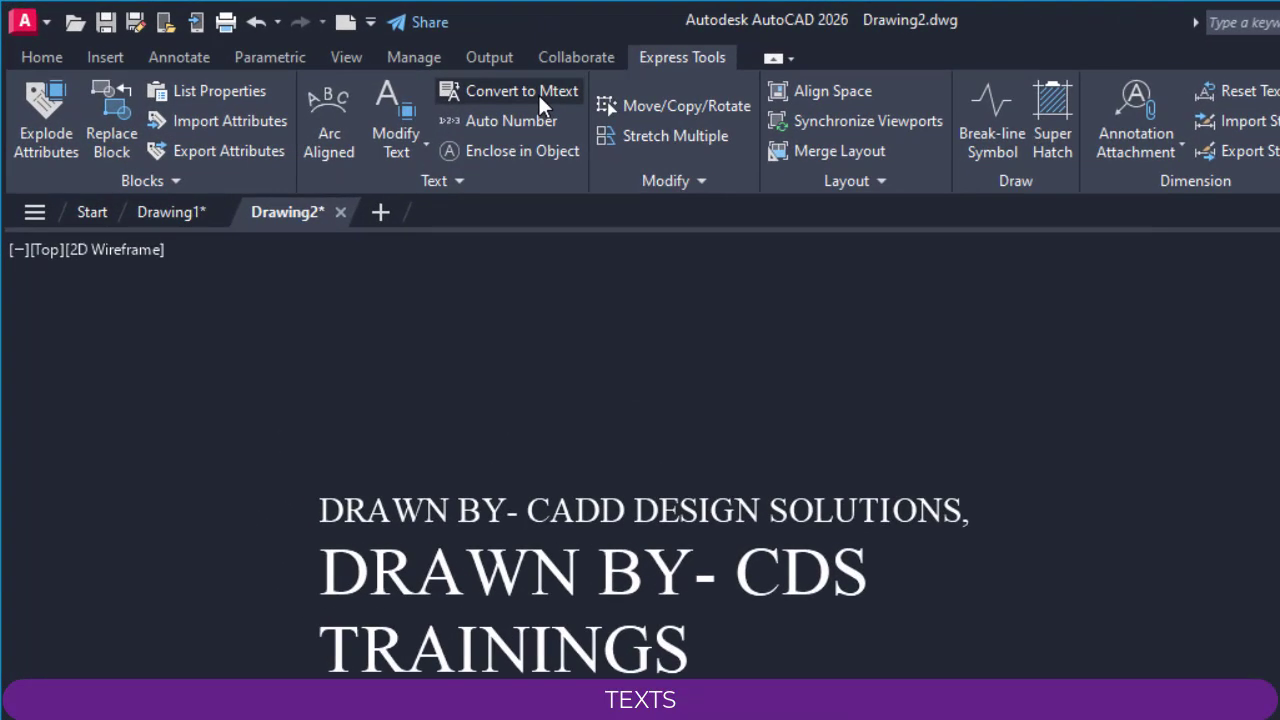
left_click(538, 92)
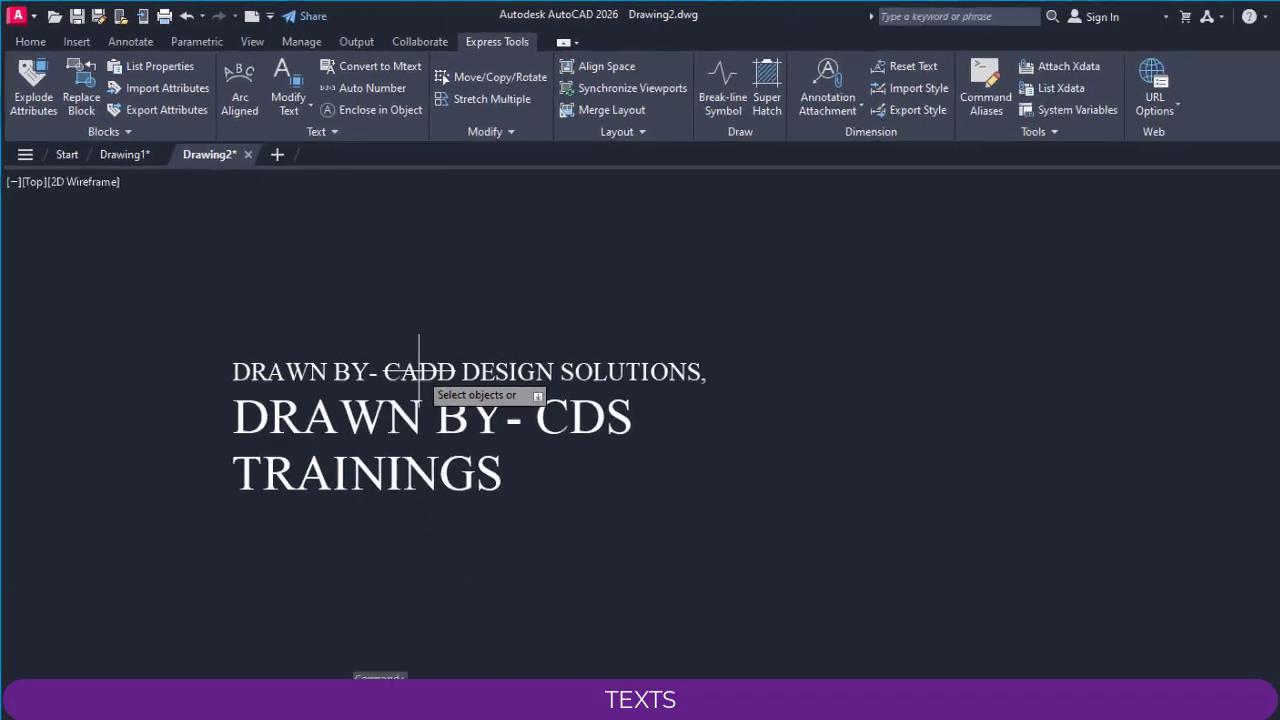
left_click(576, 519)
left_click(370, 332)
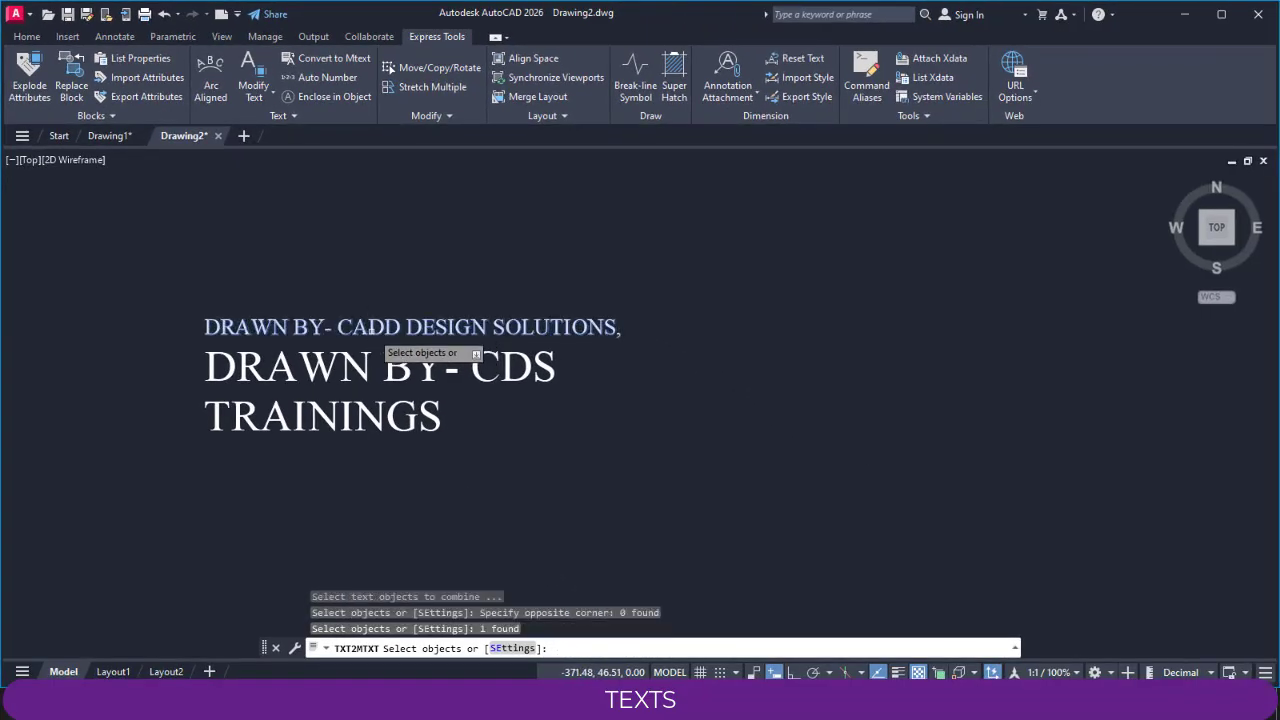
key("Return")
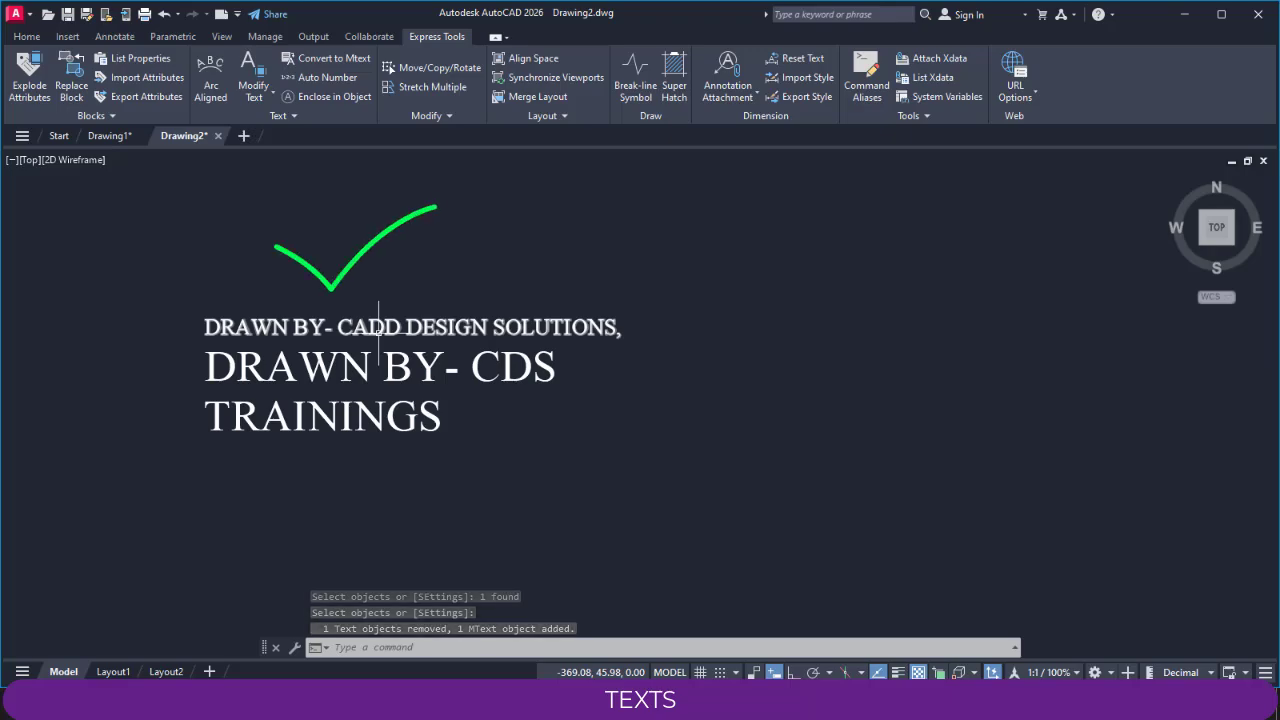
Step: Remove the trailing comma from the converted CADD DESIGN SOLUTIONS text and exit the text editor
left_click(378, 327)
double_click(541, 328)
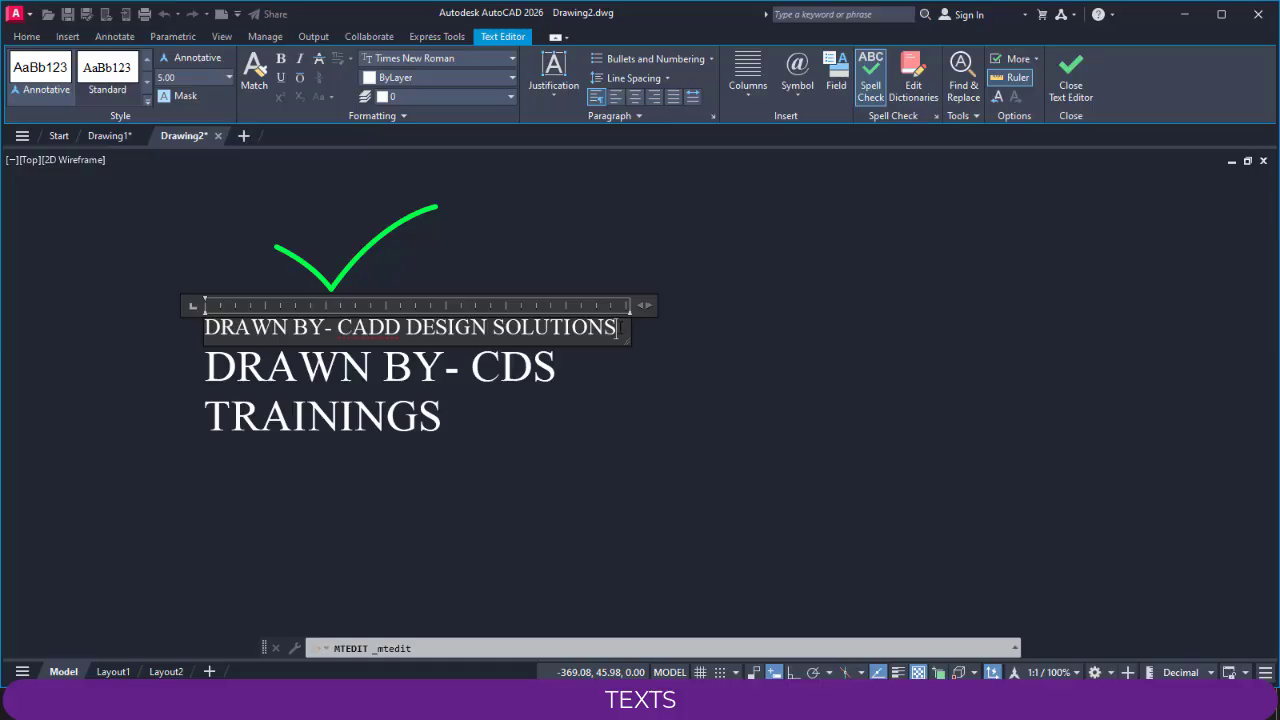
key("Escape")
key("Escape")
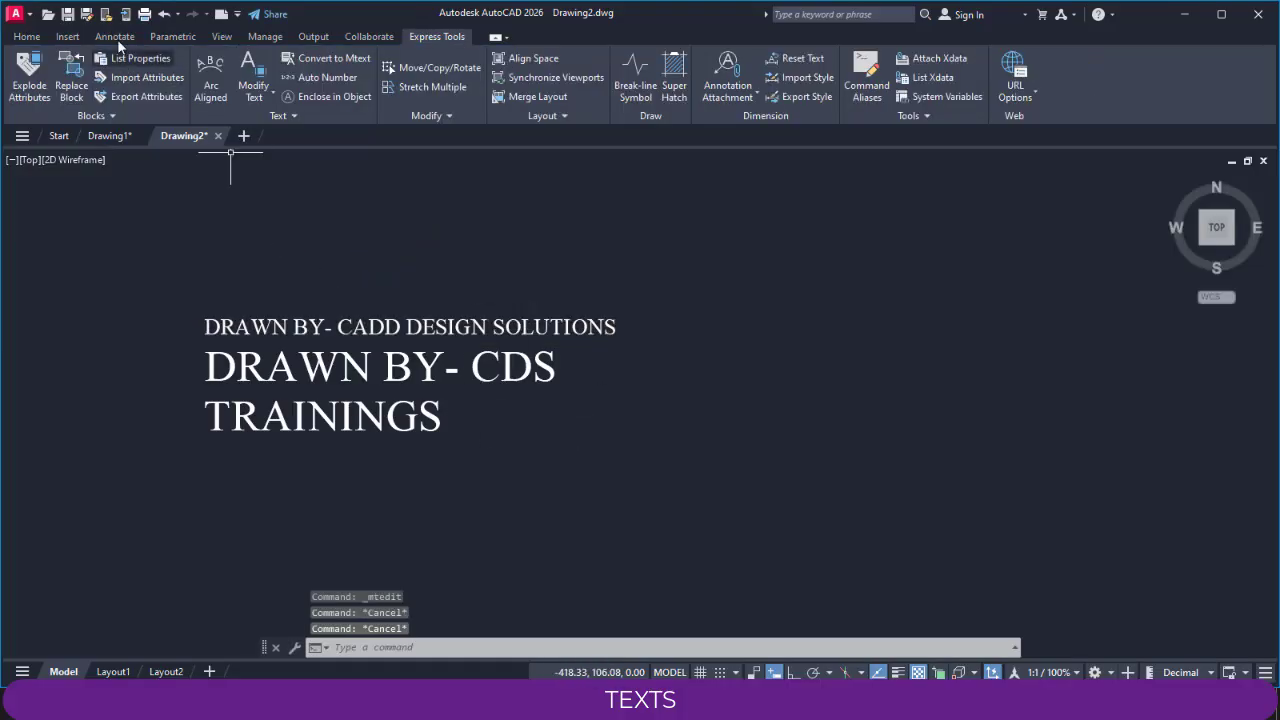
Step: Define a multiline text box about 110 wide just below the double line in the sheet's title block strip
left_click(27, 36)
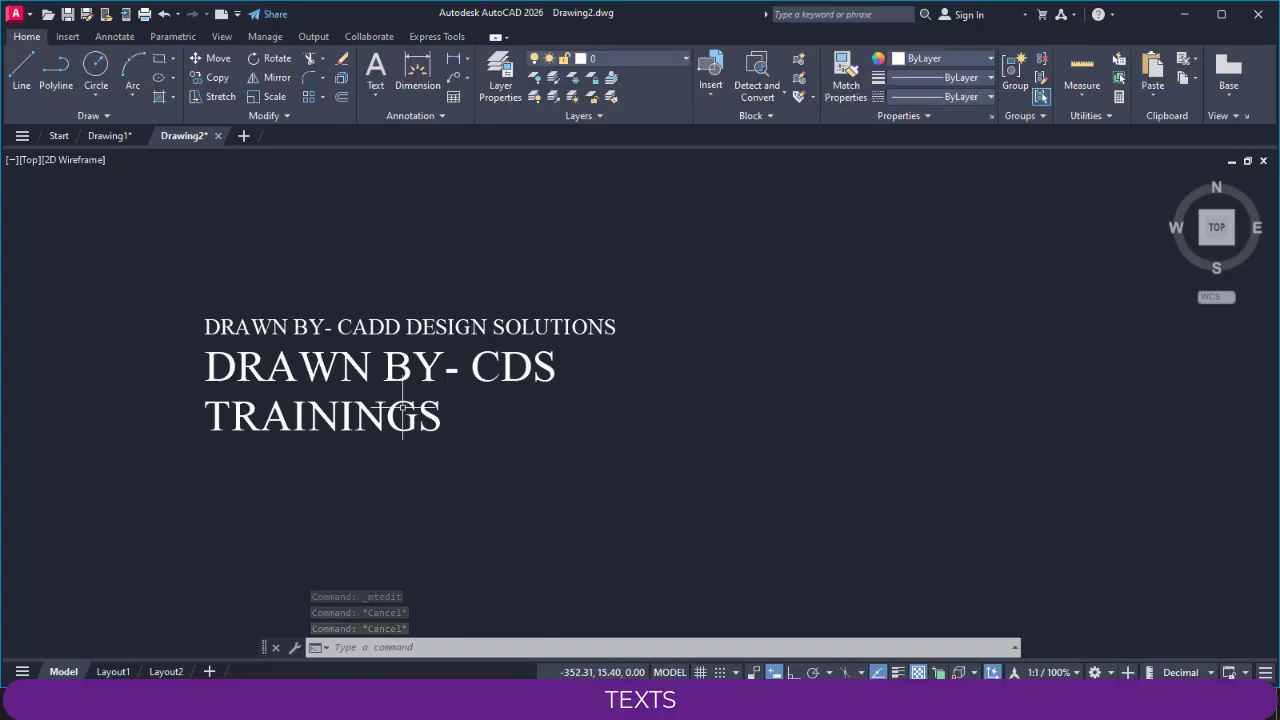
scroll(420, 414, "down", 2)
mouse_move(455, 414)
middle_mouse_down()
mouse_move(331, 406)
mouse_move(418, 405)
mouse_move(377, 403)
middle_mouse_up()
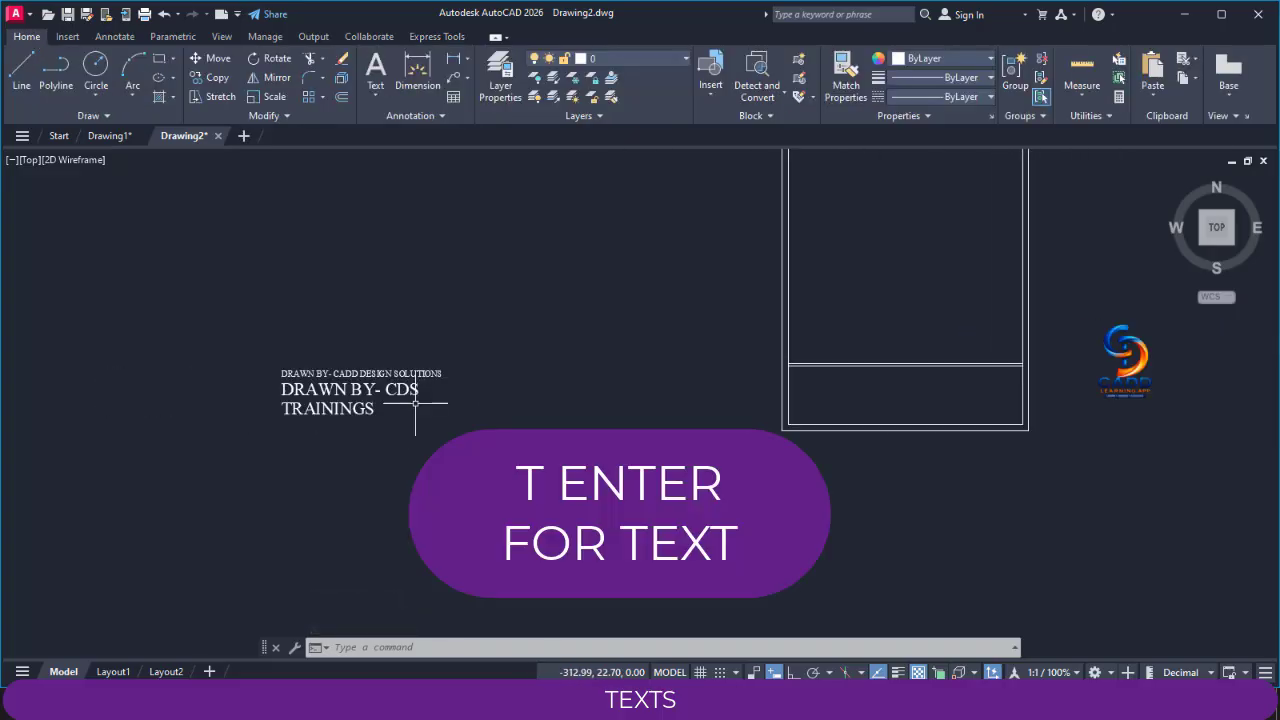
middle_click_drag(520, 402, 316, 401)
scroll(669, 380, "up", 2)
type("t")
key("Return")
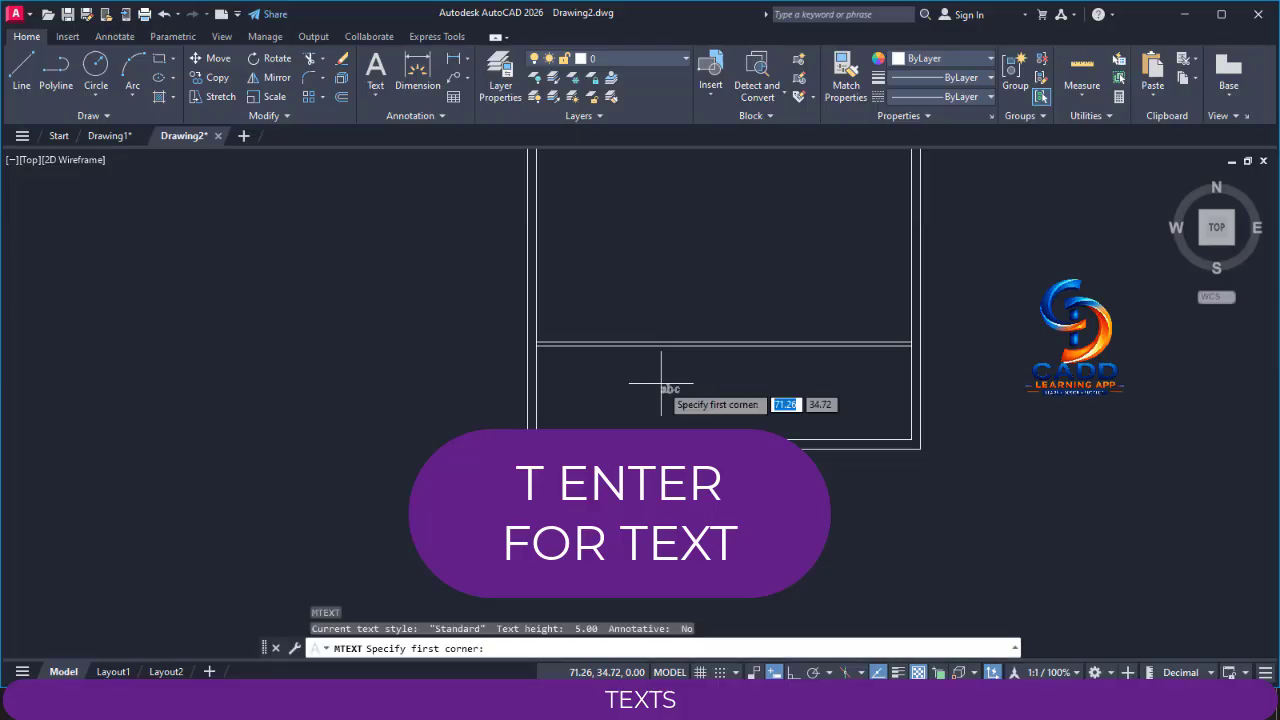
scroll(600, 365, "up", 3)
left_click(467, 323)
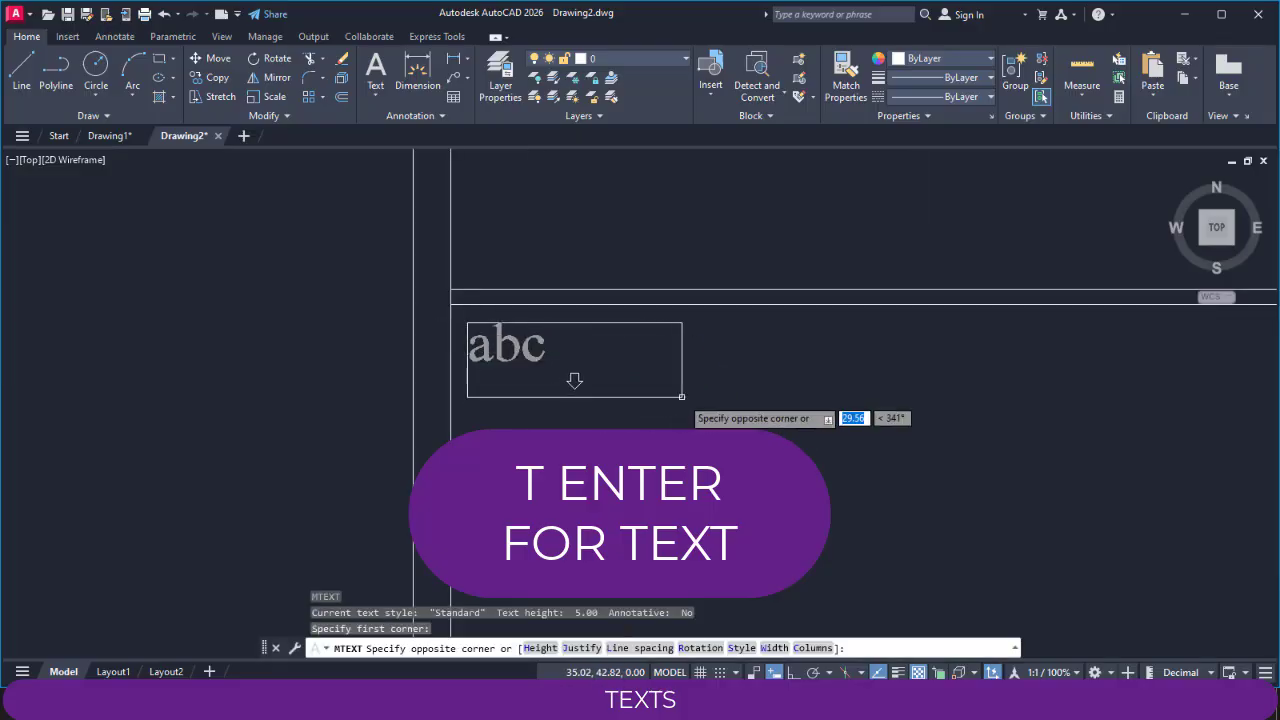
scroll(750, 402, "down", 6)
middle_click_drag(790, 402, 642, 404)
scroll(730, 405, "up", 2)
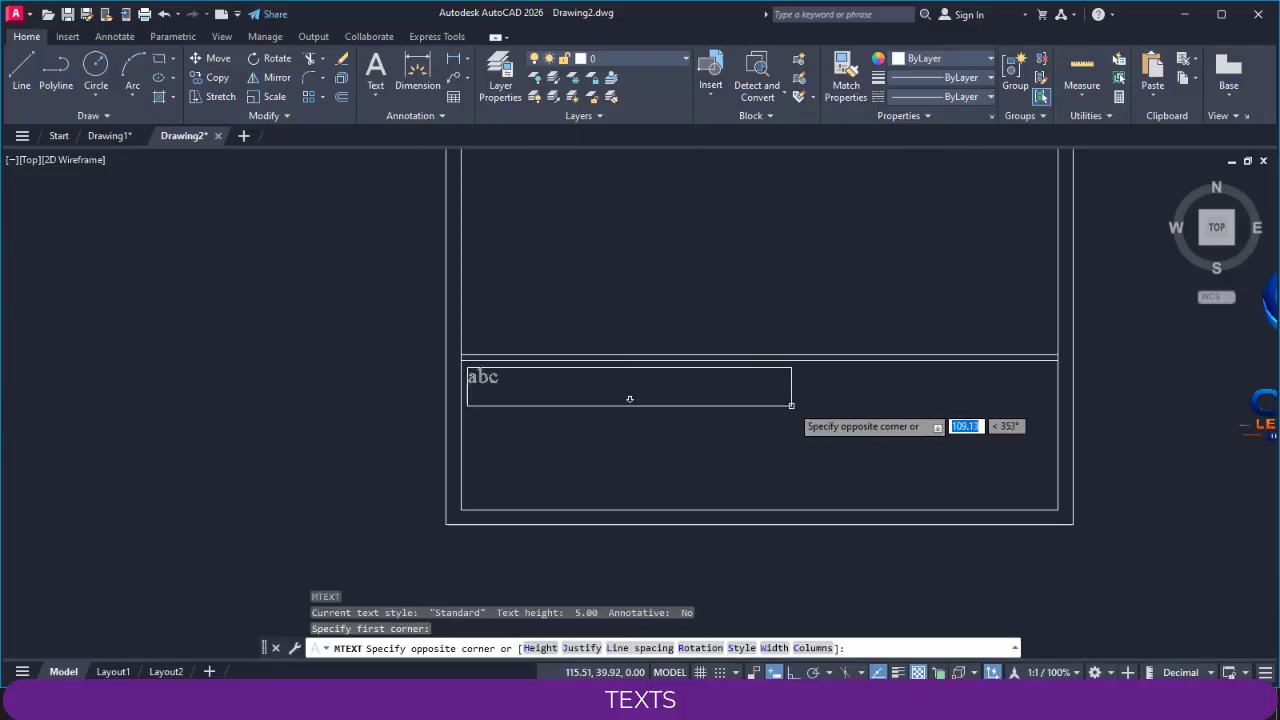
left_click(798, 404)
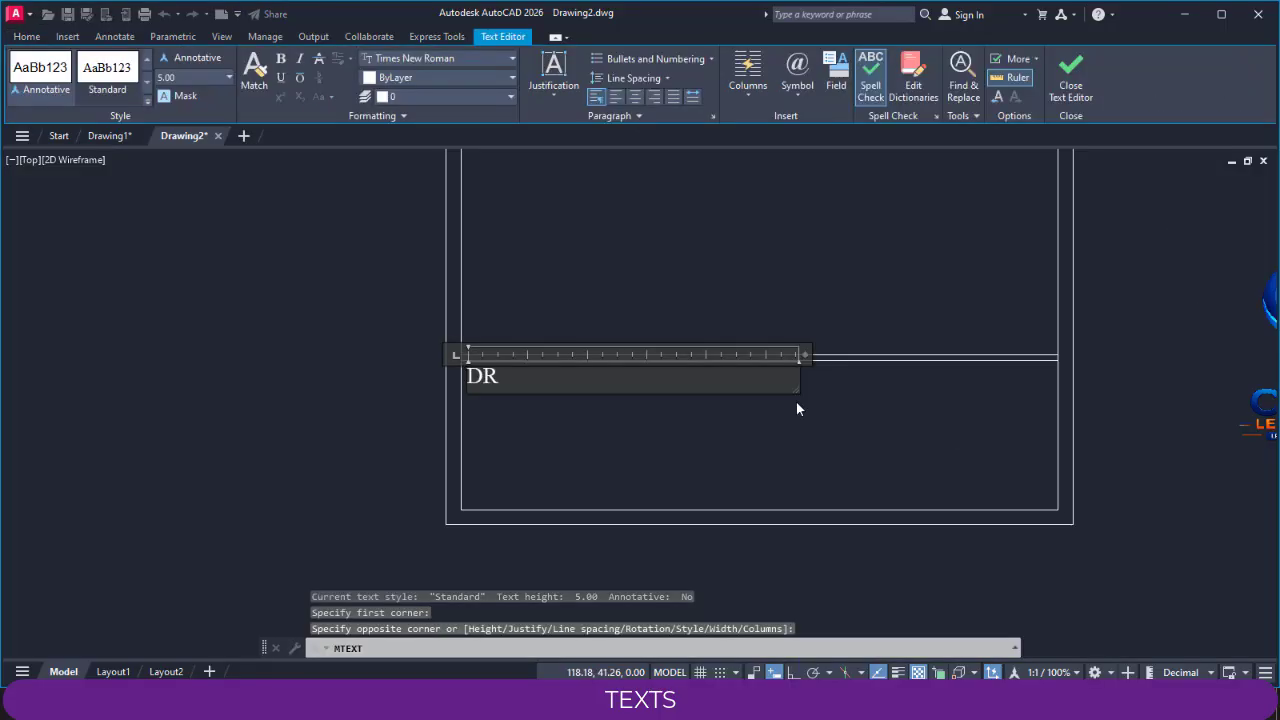
Step: Write DRAWN BY in the title block's multiline text box and close the text editor
type("DRAWN")
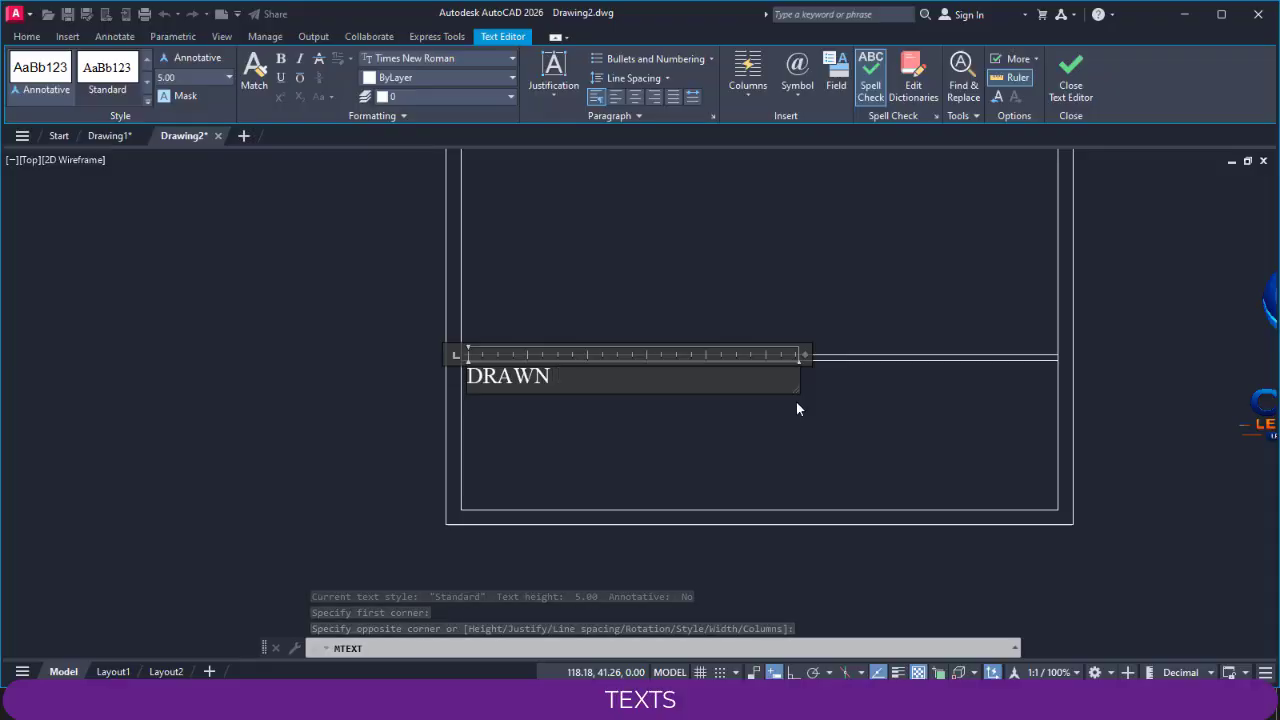
type(" BY")
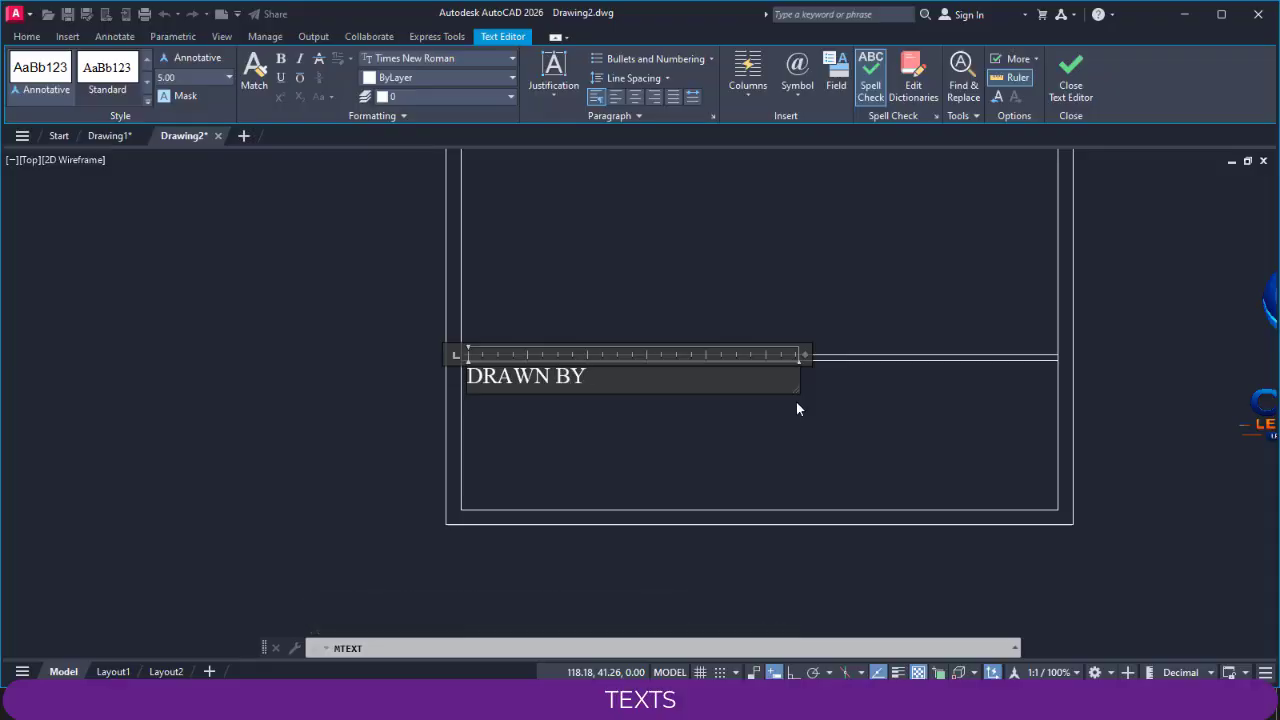
left_click(580, 437)
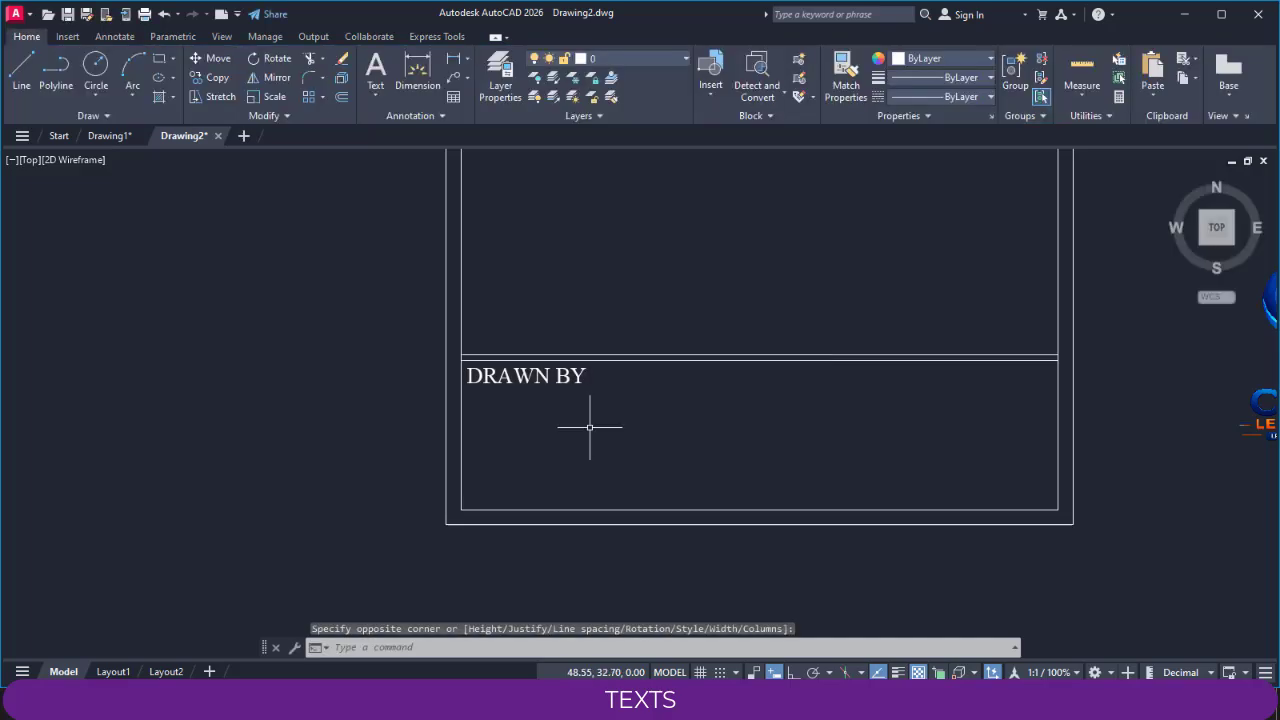
Step: Open the title block's DRAWN BY text for editing and set the height of all its text to 4
scroll(591, 423, "down", 3)
middle_click_drag(517, 443, 707, 450)
scroll(694, 449, "up", 3)
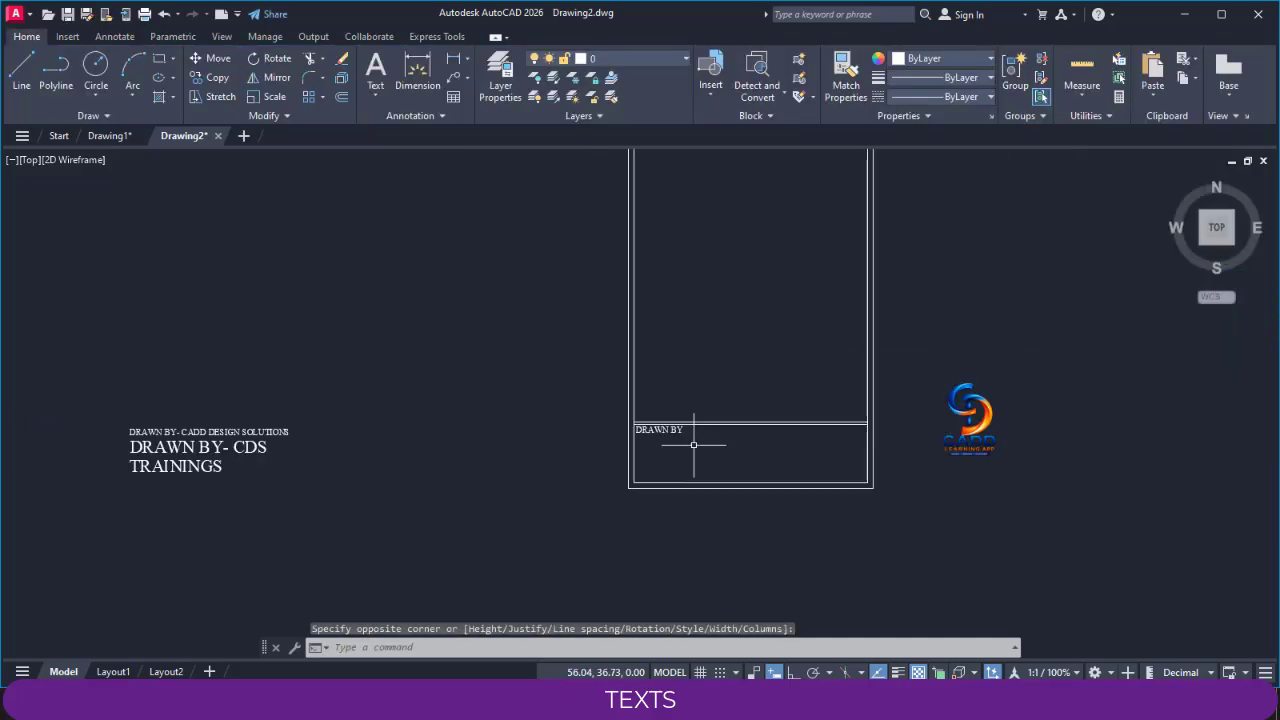
left_click(583, 409)
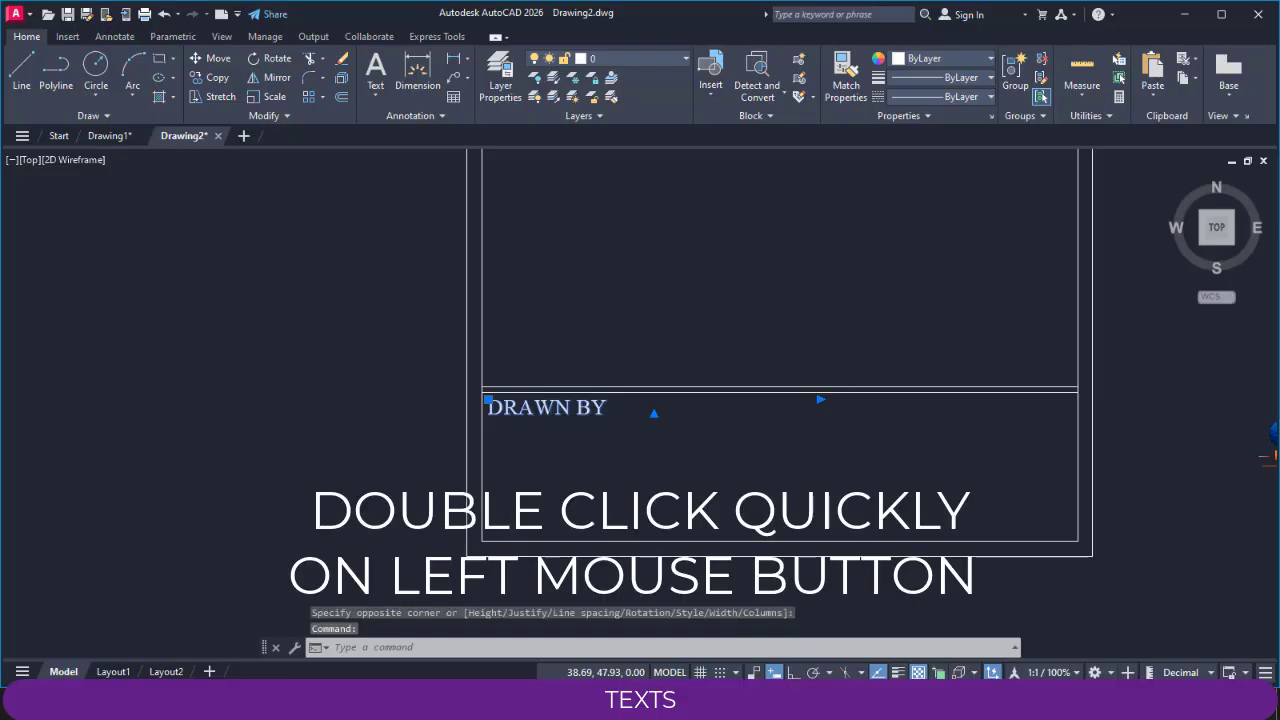
double_click(583, 409)
left_click_drag(620, 409, 477, 413)
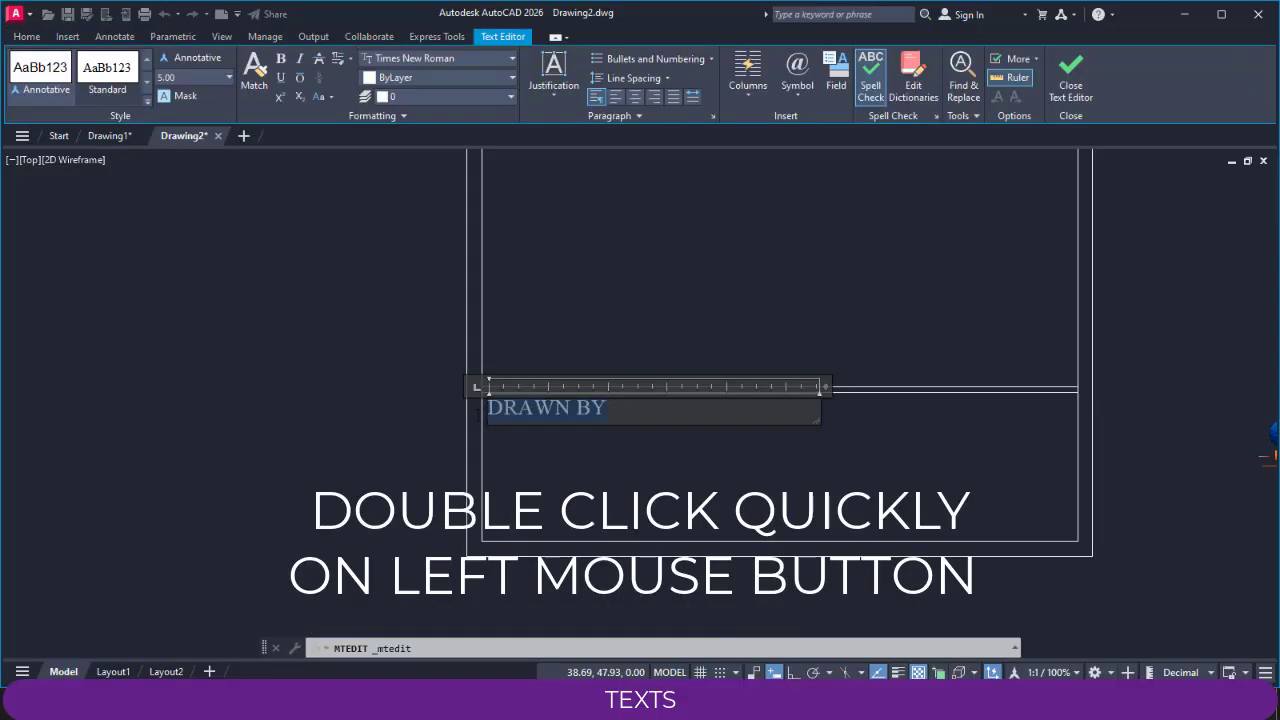
left_click(181, 80)
type("4")
key("Return")
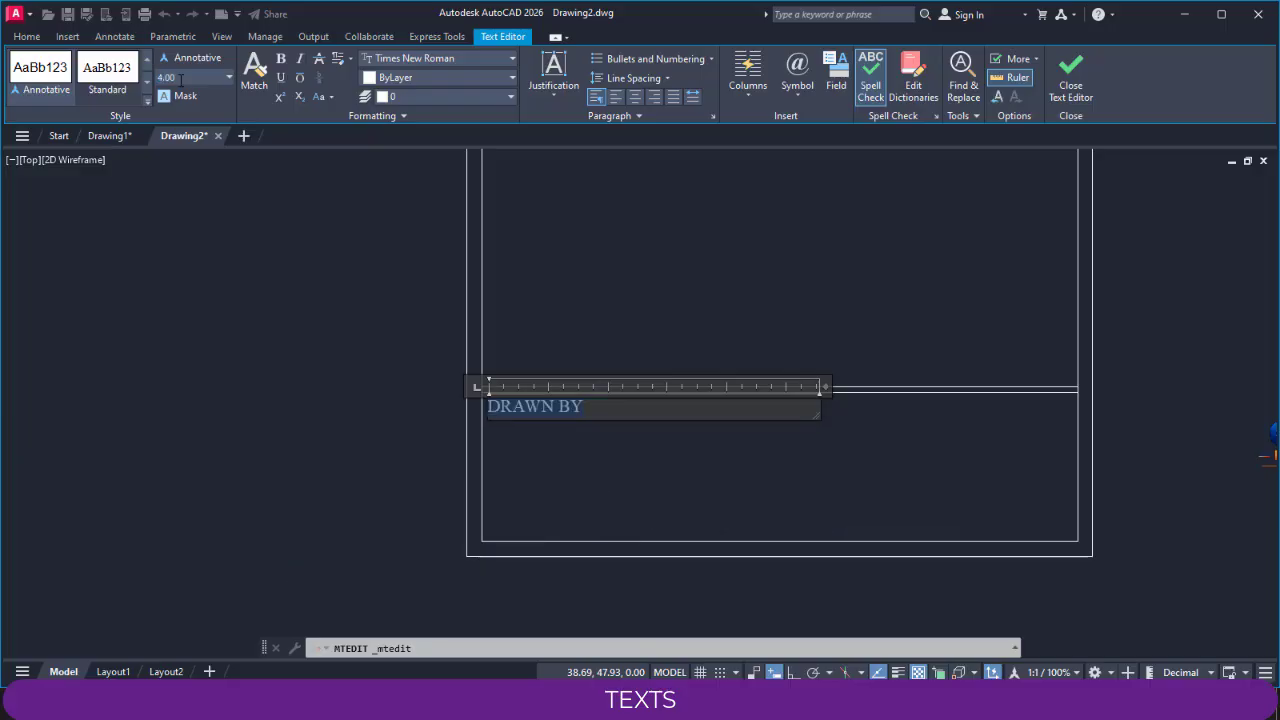
left_click(405, 60)
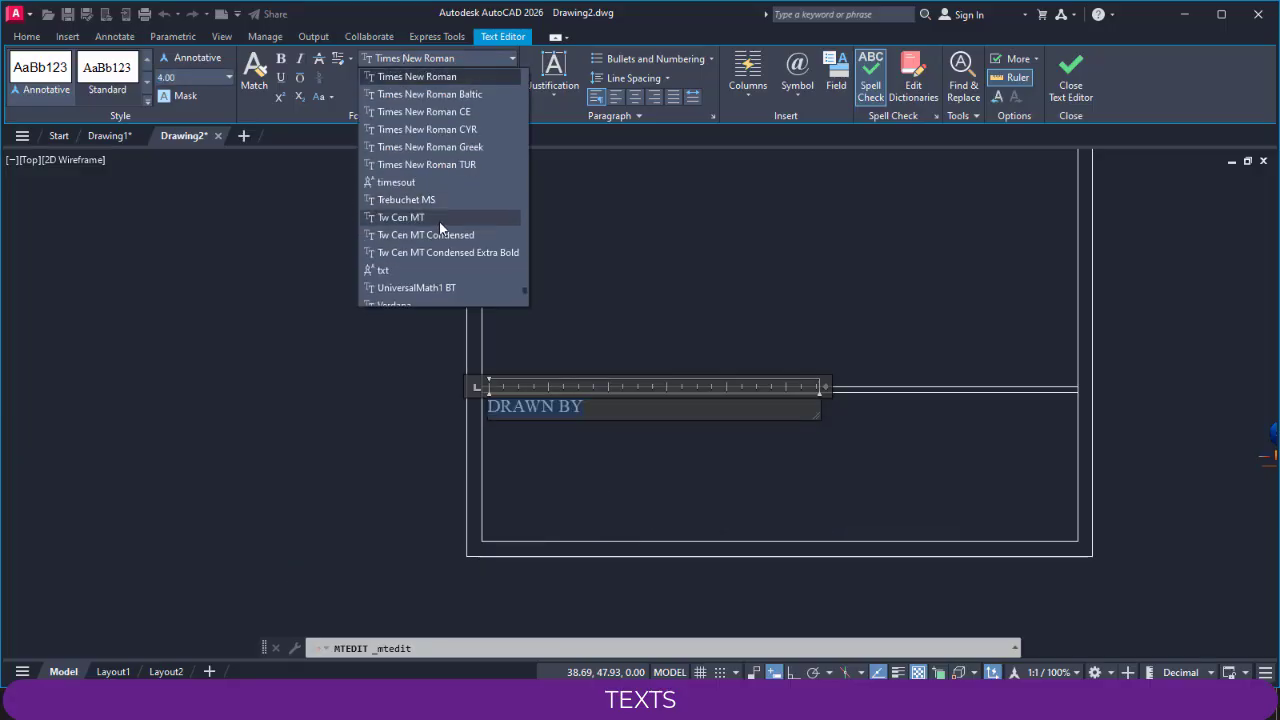
scroll(441, 233, "down", 2)
scroll(440, 229, "down", 5)
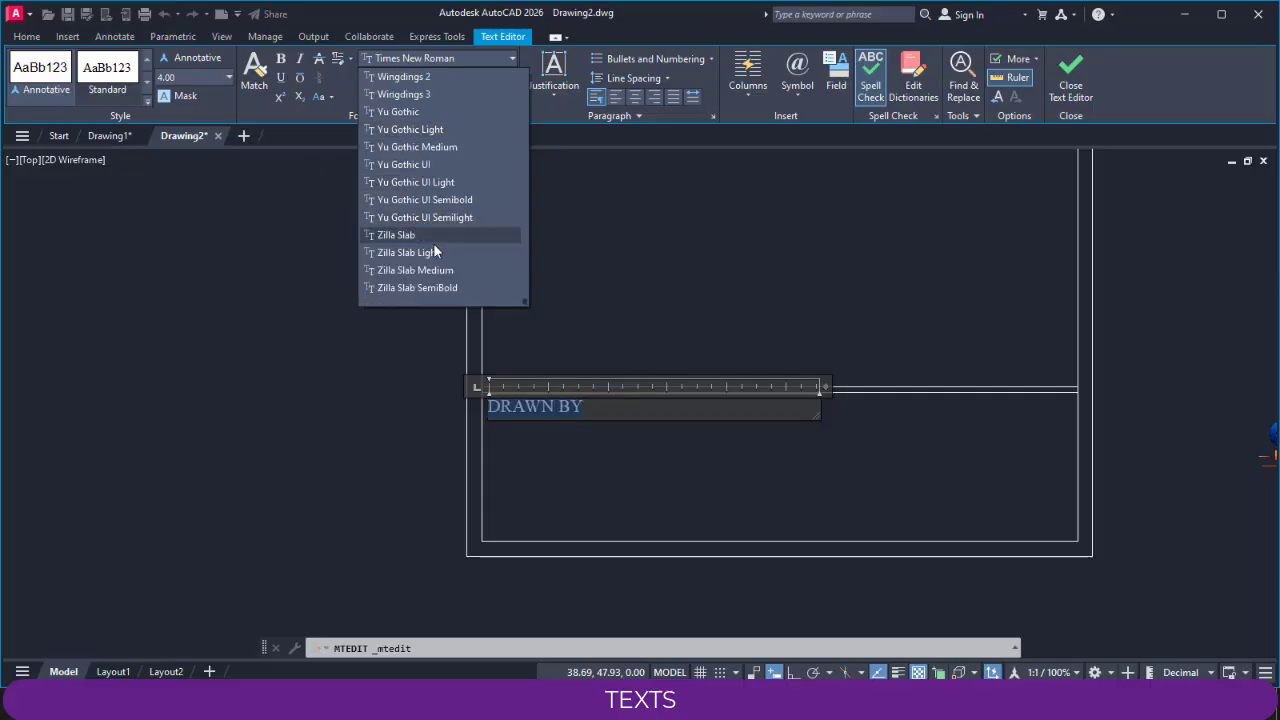
key("Escape")
Step: Try blue on the selected DRAWN BY text, set its color to orange 242,103,34, and close the text editor
left_click(405, 82)
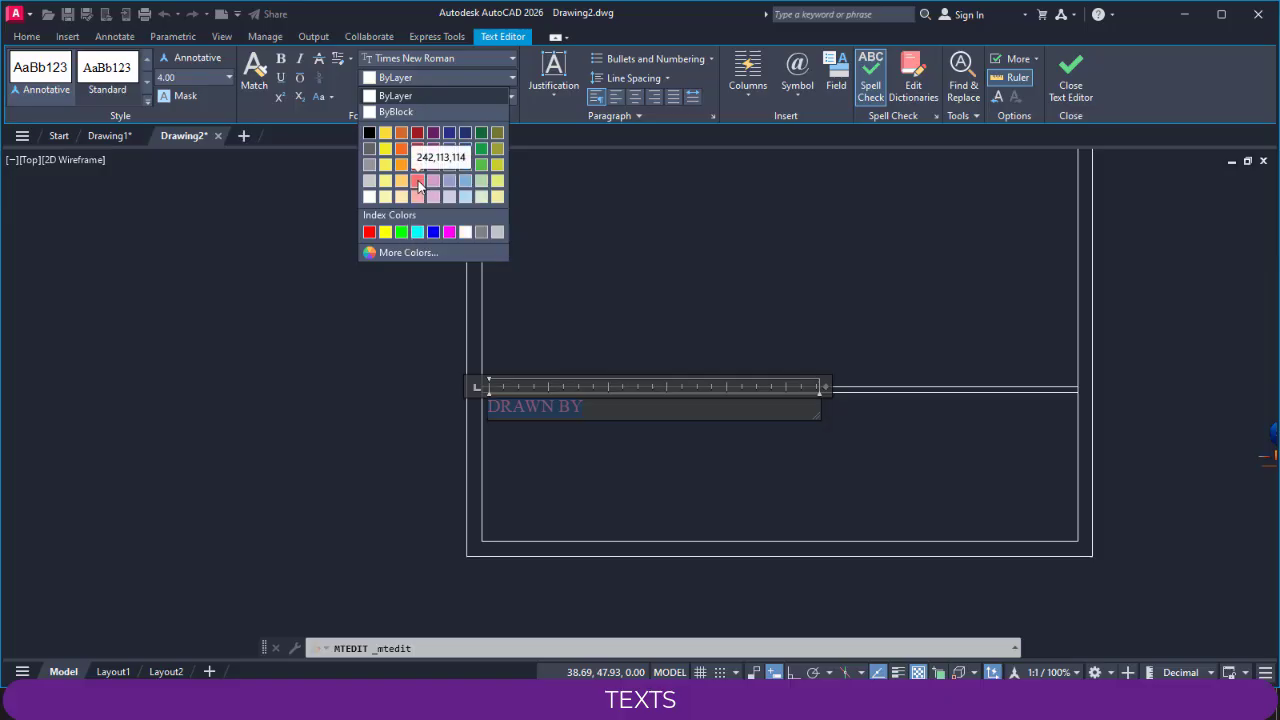
left_click(432, 232)
left_click(421, 76)
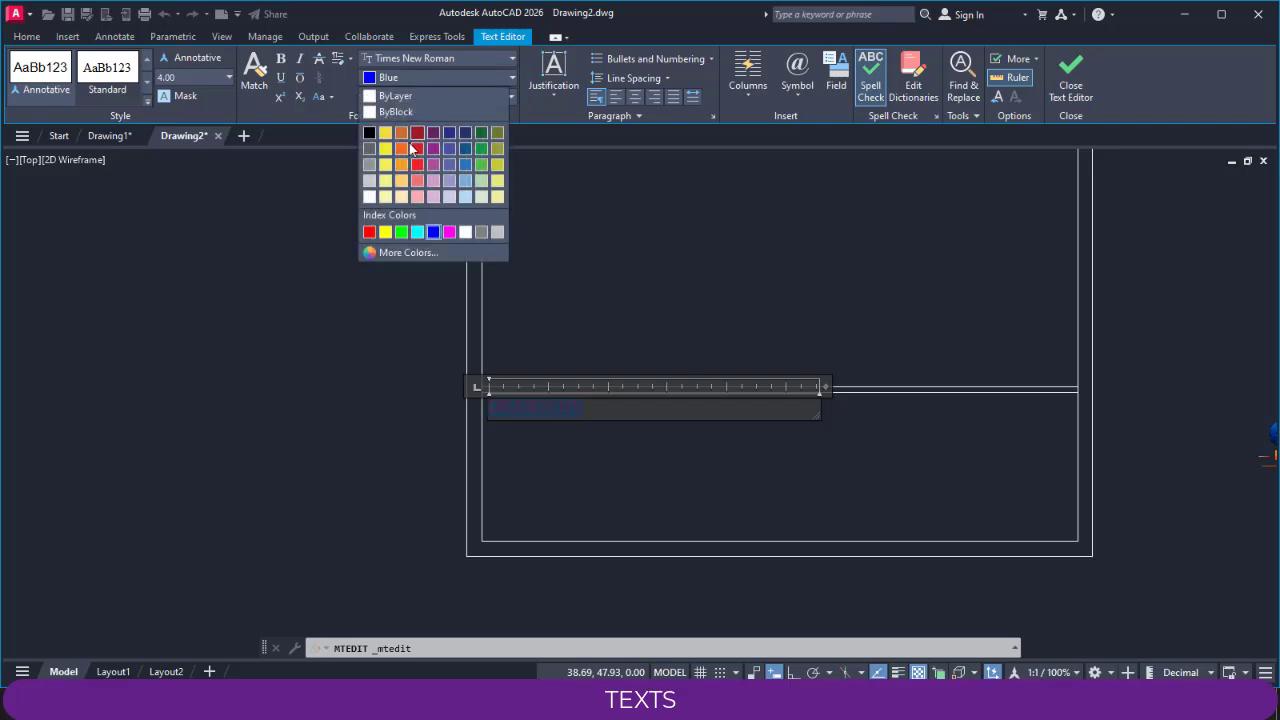
left_click(440, 182)
left_click(474, 332)
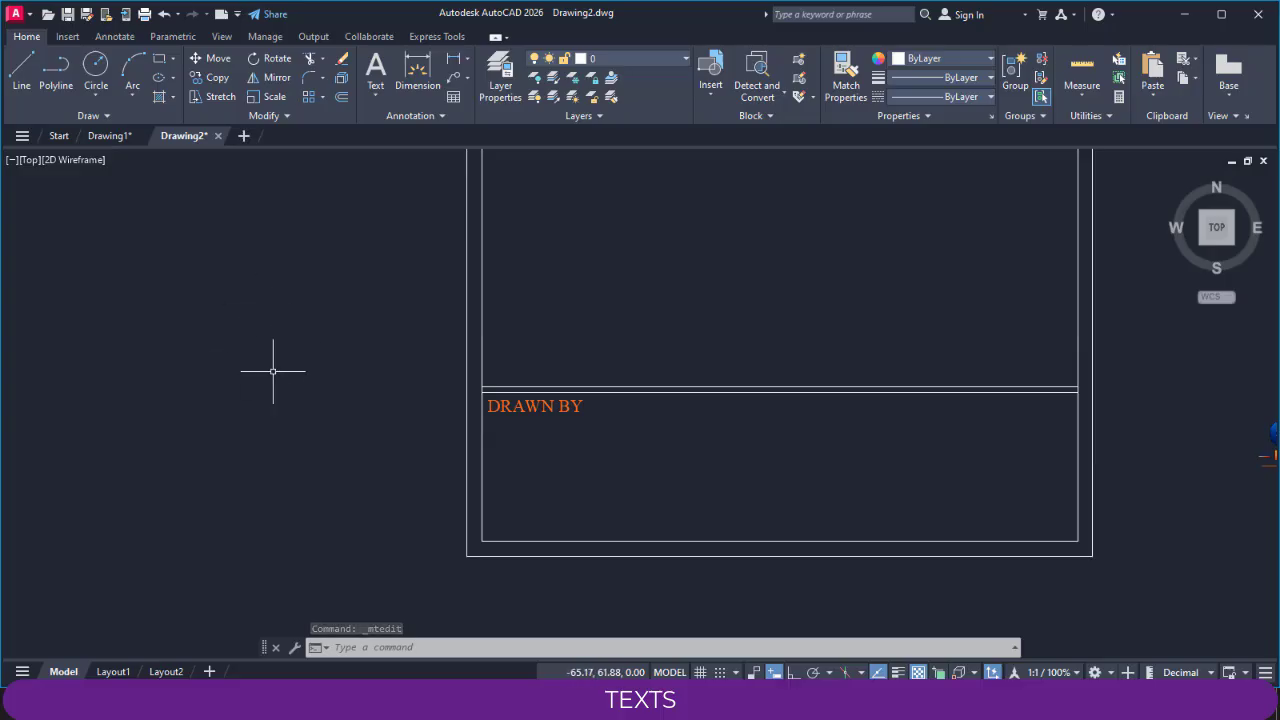
Step: Examine how the orange DRAWN BY text looks on the white sheet of Layout1, and return to model space
left_click(116, 672)
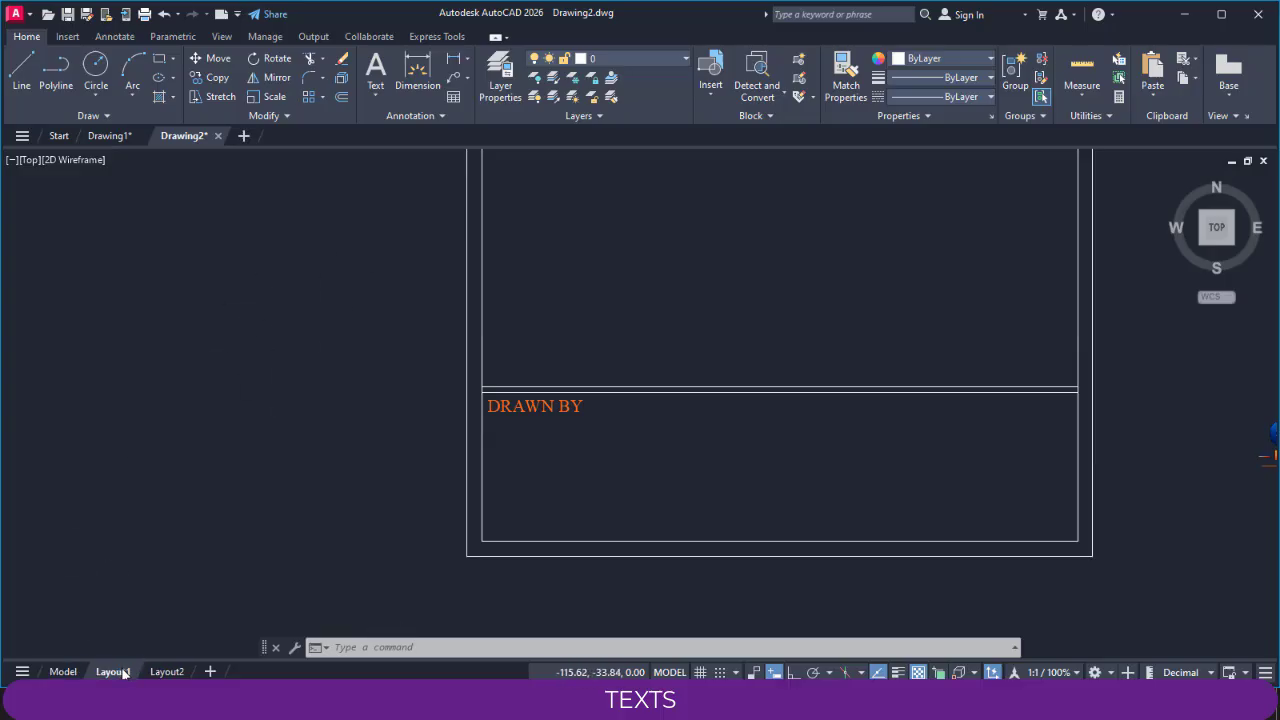
scroll(695, 468, "up", 5)
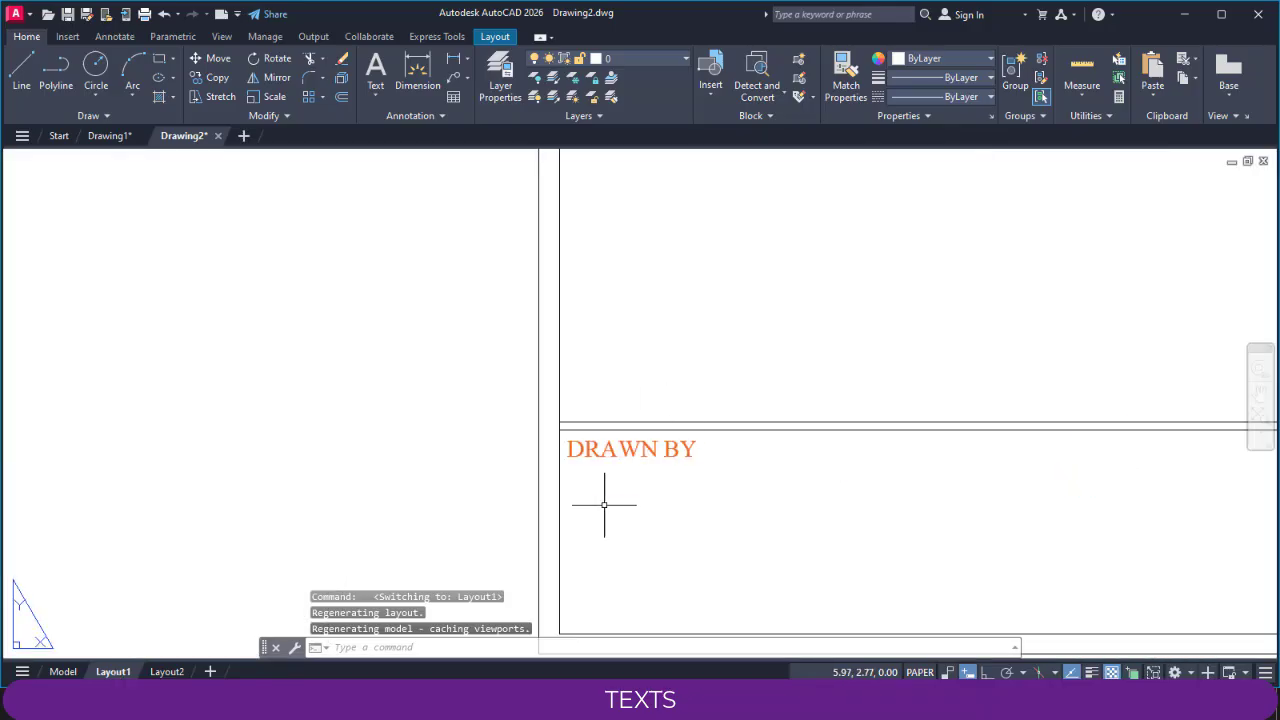
scroll(600, 503, "down", 5)
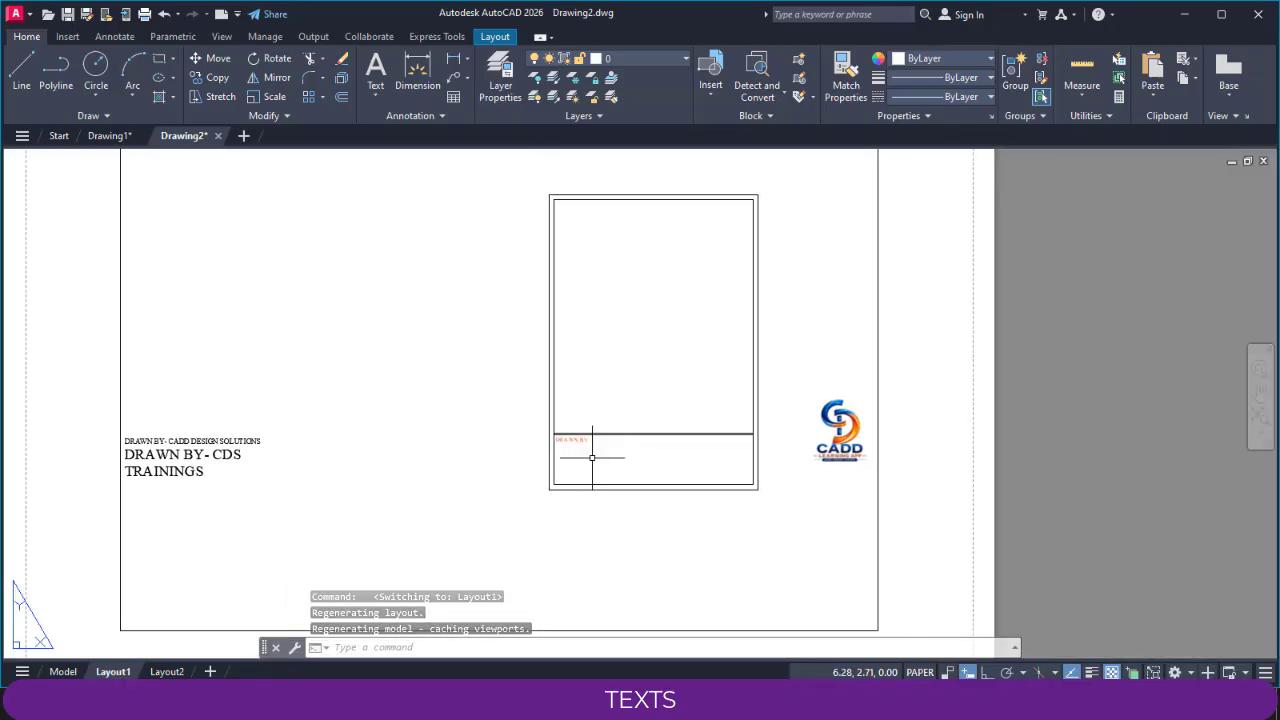
scroll(610, 455, "up", 2)
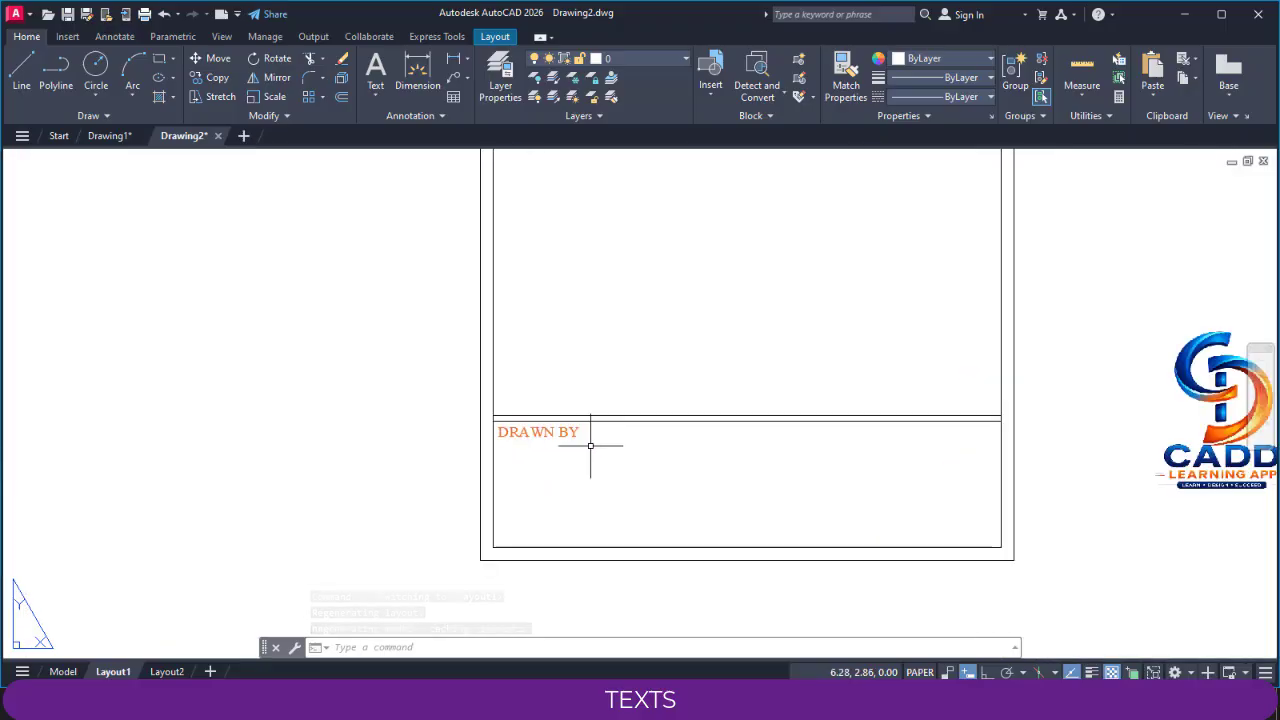
scroll(590, 444, "down", 3)
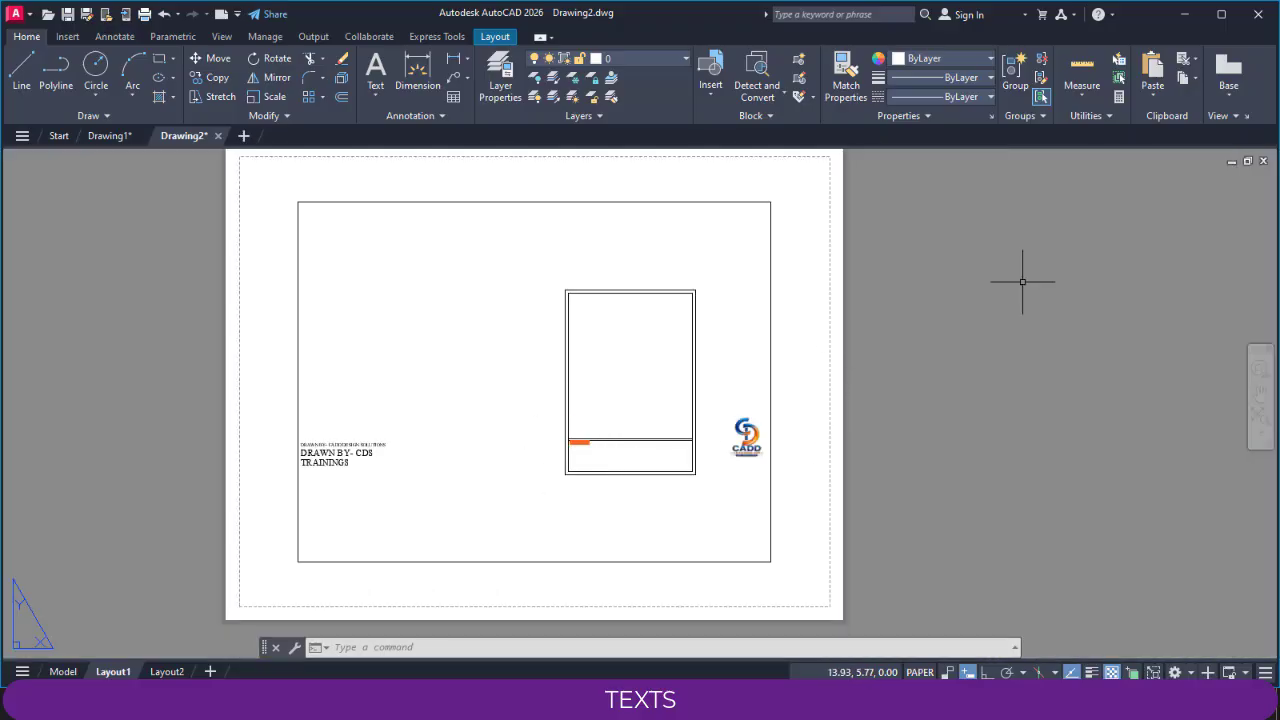
left_click(68, 672)
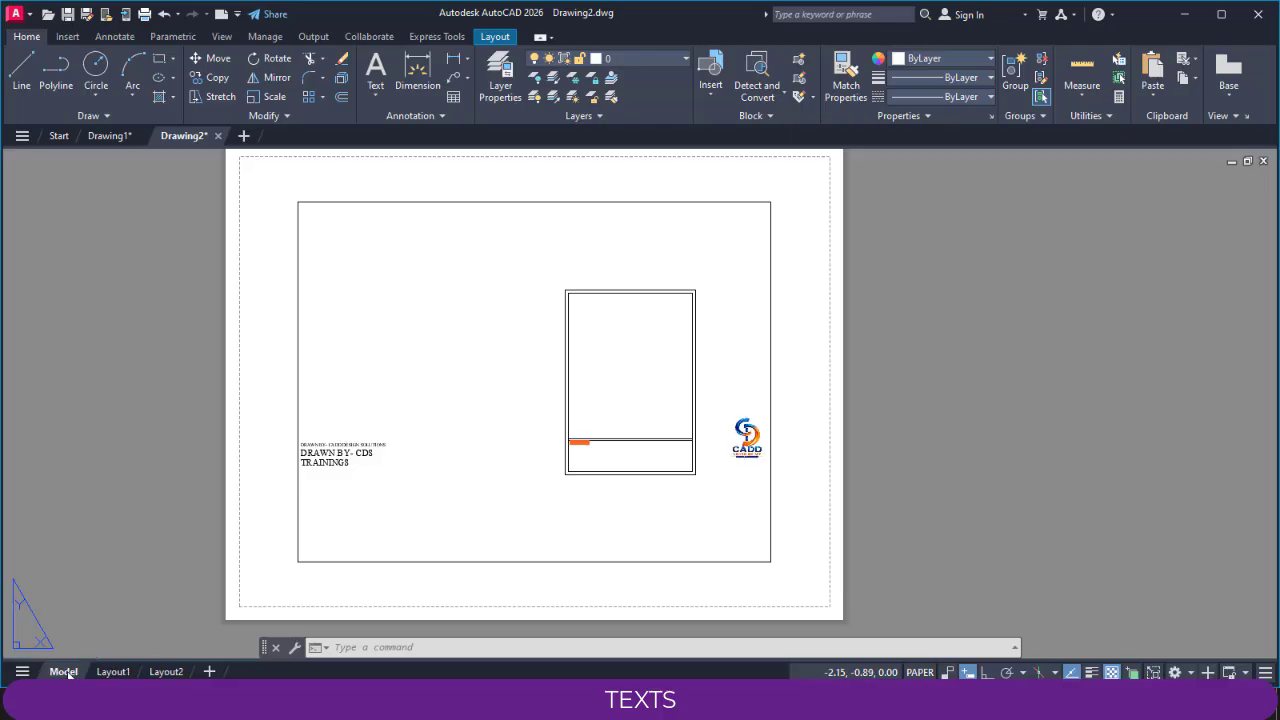
Step: Set the color of the entire title block DRAWN BY text to yellow and close the text editor
middle_click_drag(577, 420, 534, 433)
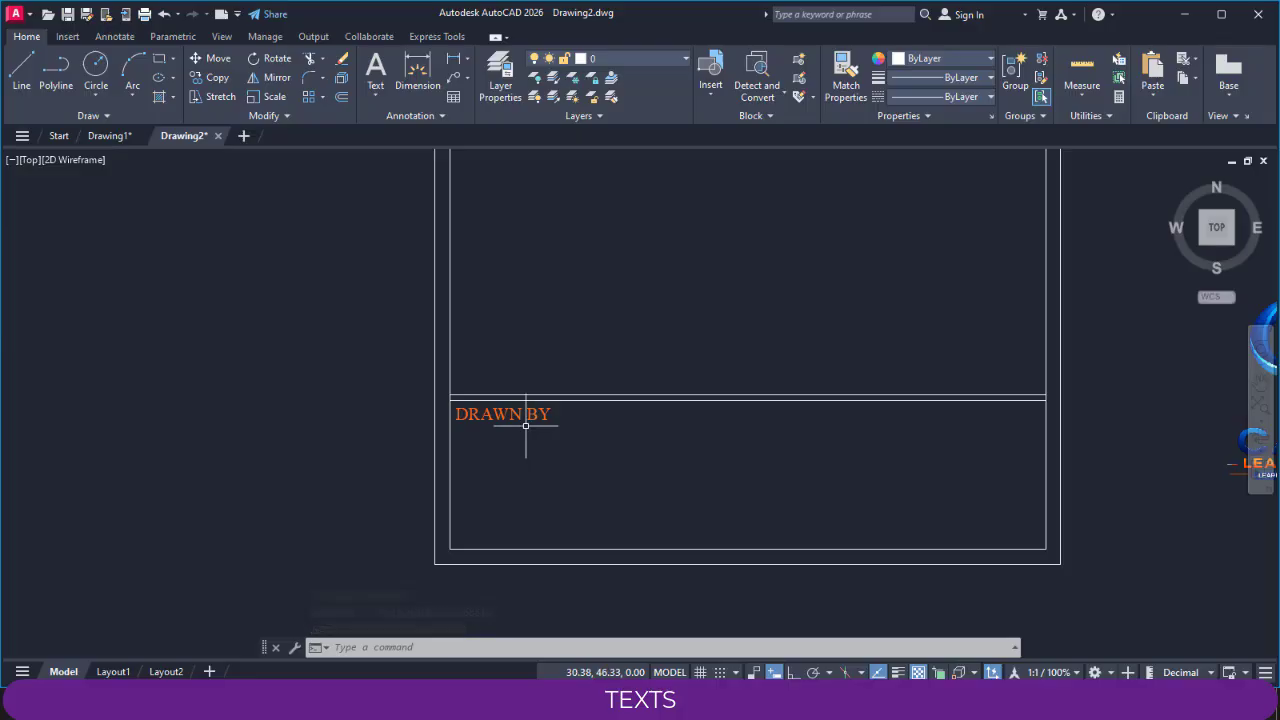
double_click(512, 416)
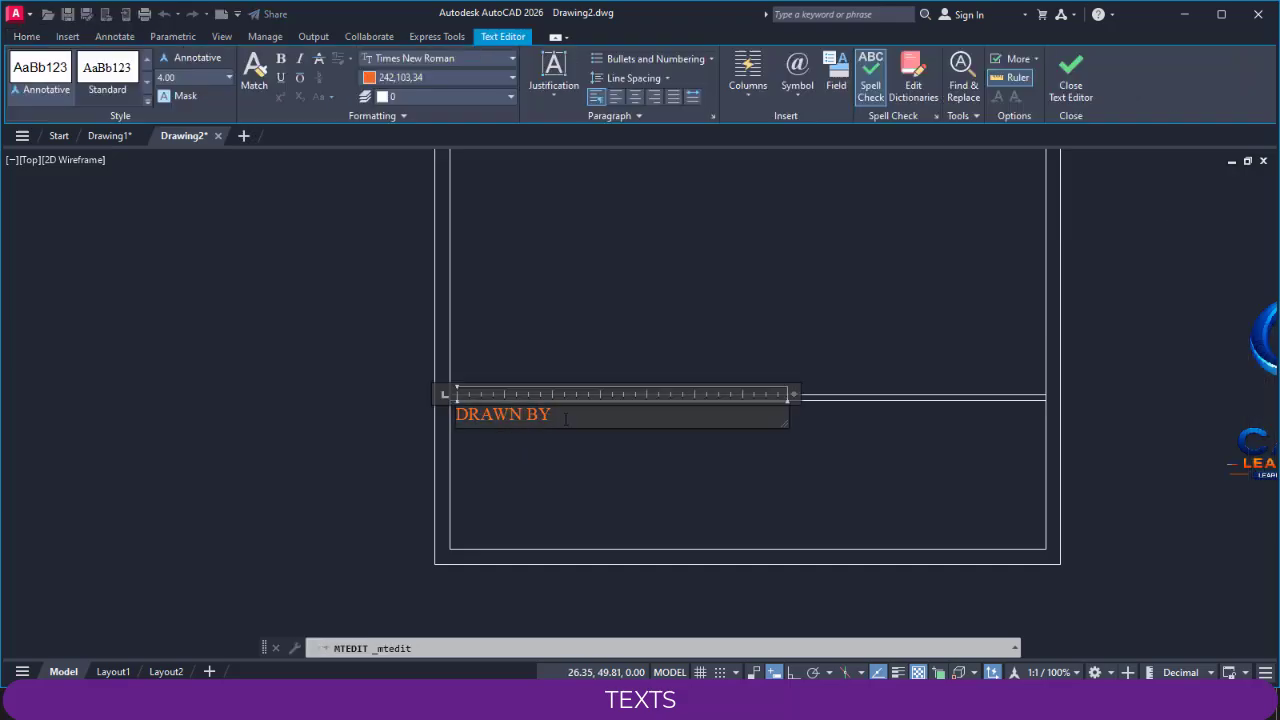
left_click_drag(566, 419, 410, 414)
left_click(438, 75)
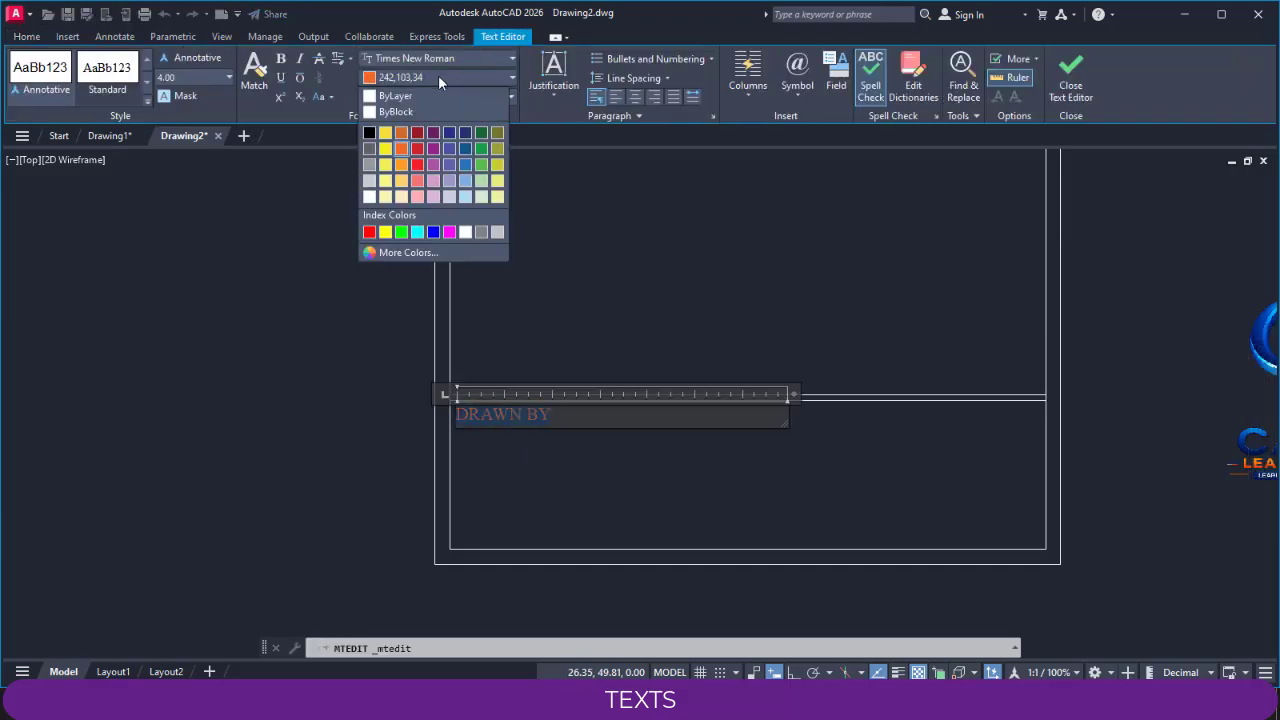
left_click(386, 232)
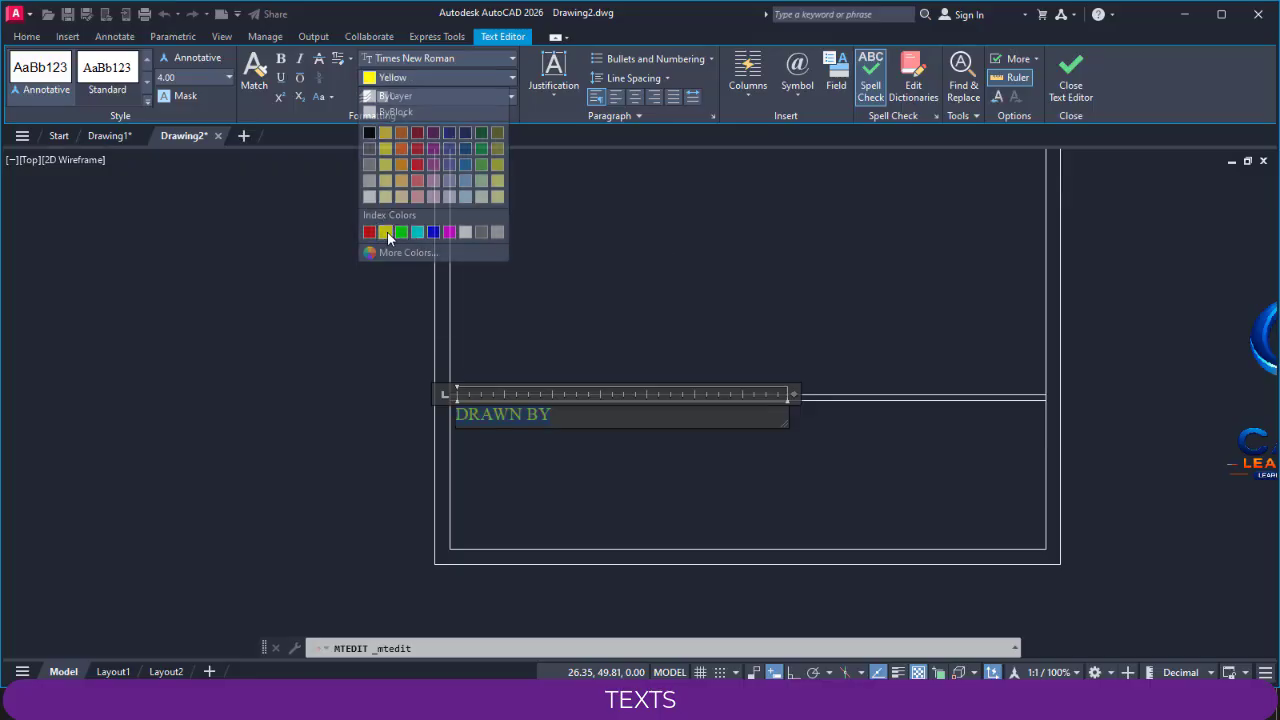
left_click(565, 365)
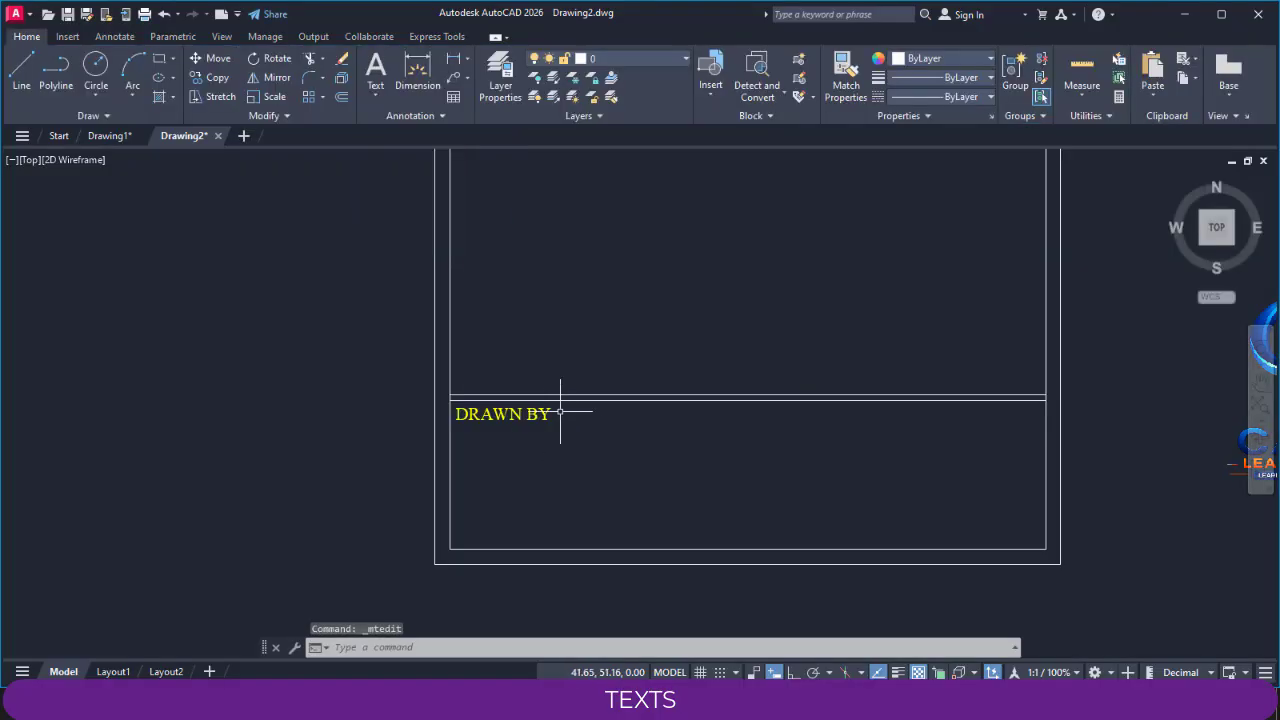
Step: Reopen the yellow DRAWN BY text for editing and set its justification to Top Center
scroll(560, 411, "up", 3)
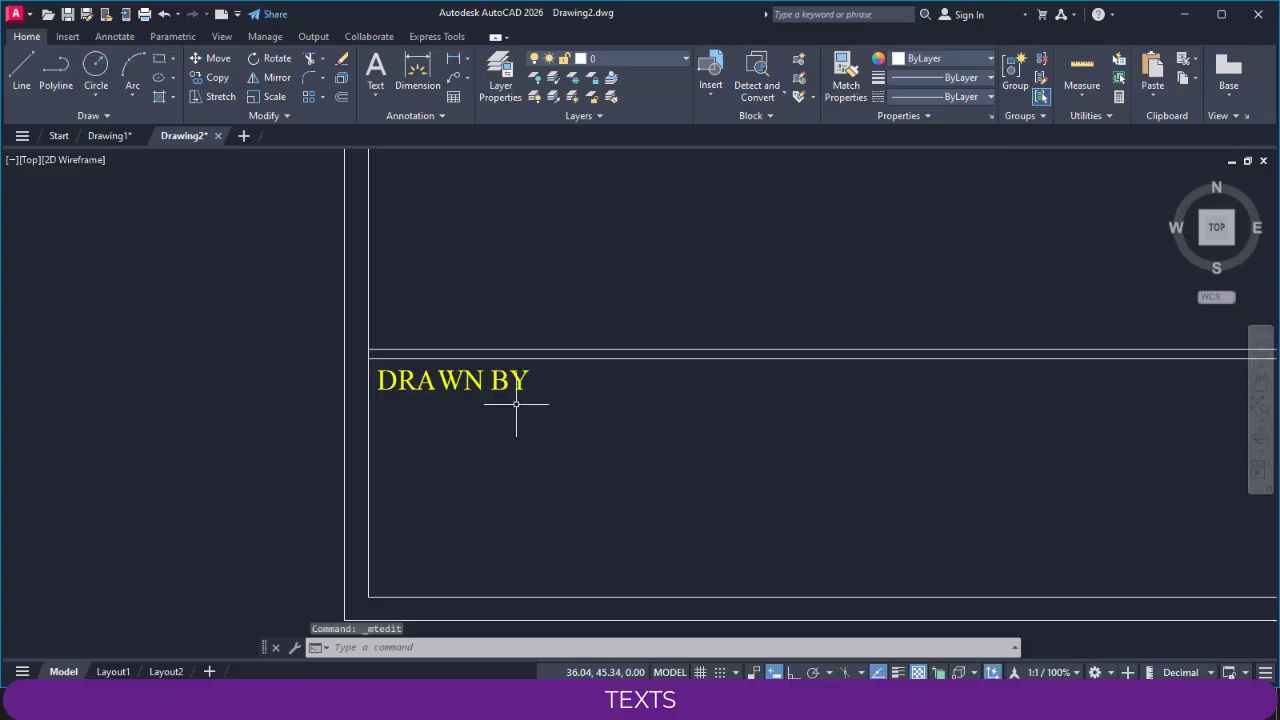
middle_click_drag(516, 404, 466, 407)
left_click(466, 388)
double_click(504, 389)
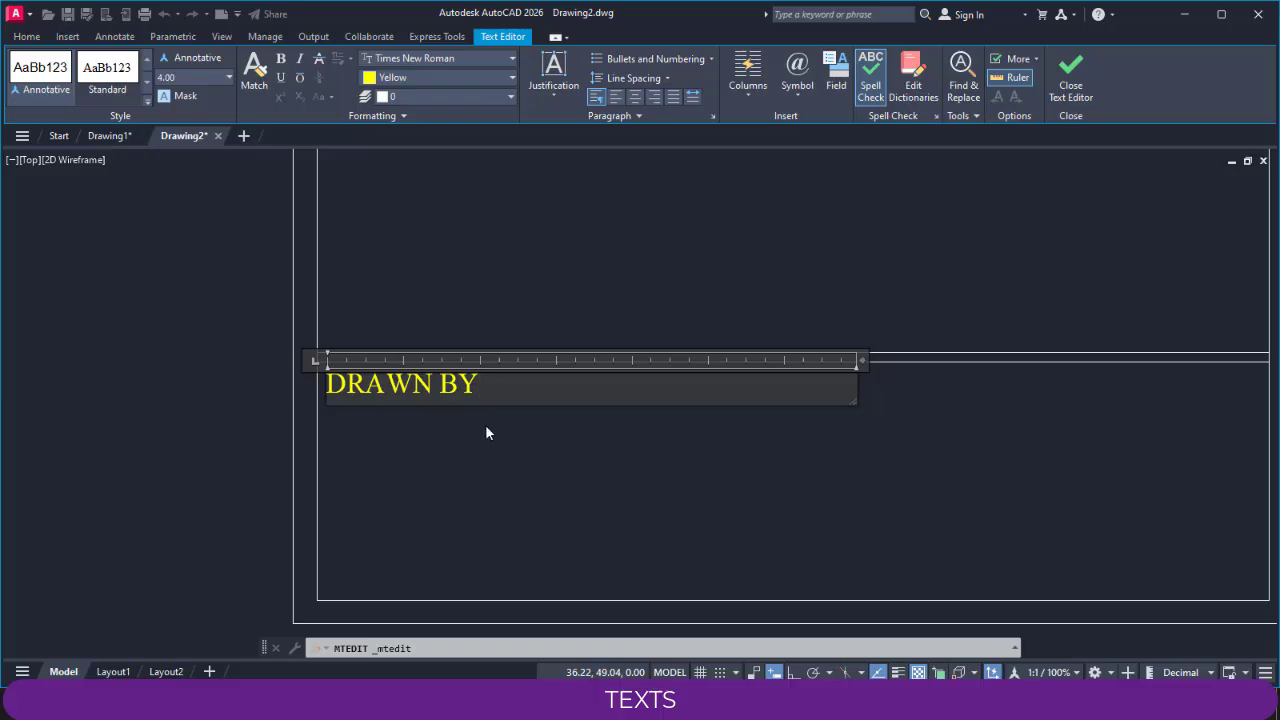
left_click(425, 97)
left_click(416, 98)
left_click(558, 95)
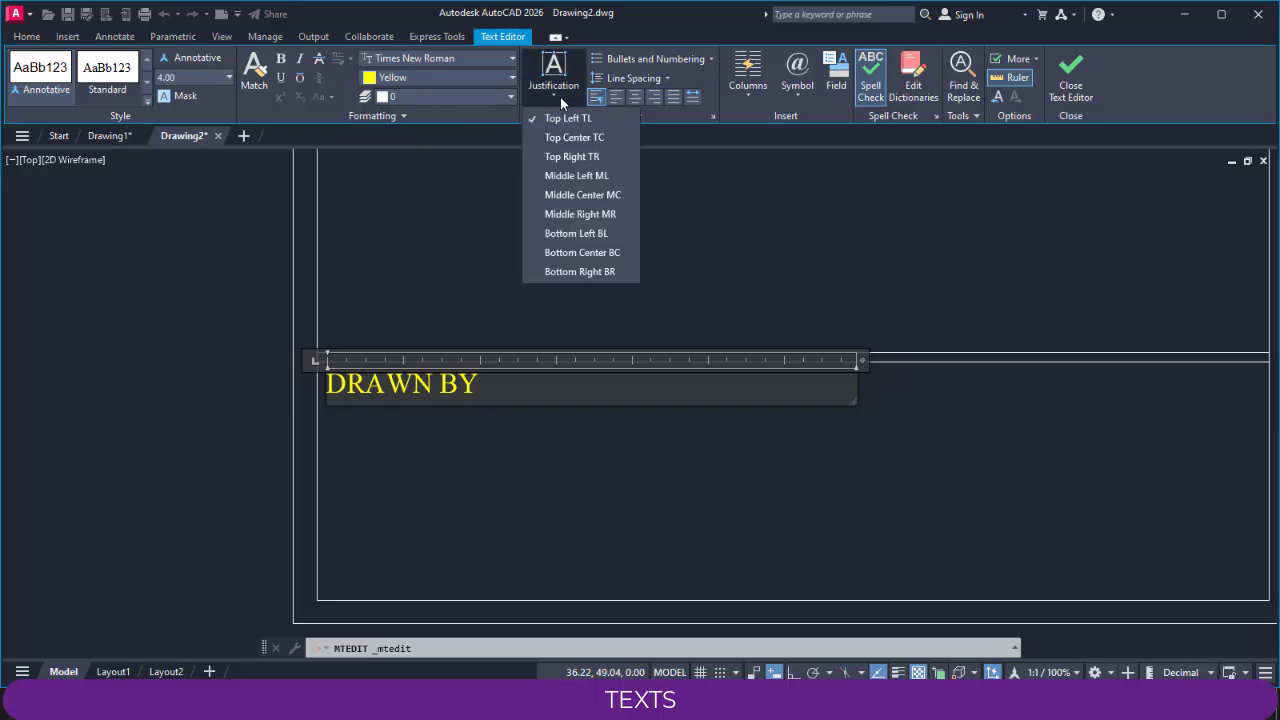
left_click(575, 138)
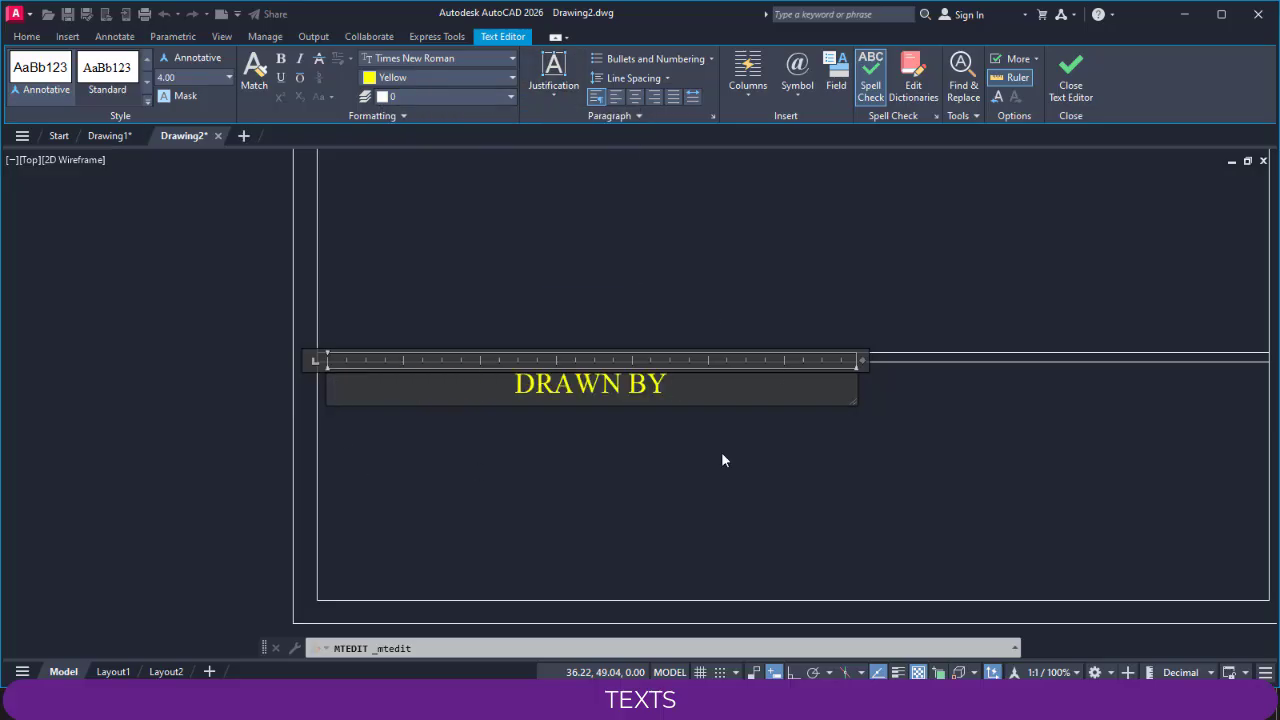
Step: Try left, center and right paragraph alignment on the yellow DRAWN BY text
left_click(615, 97)
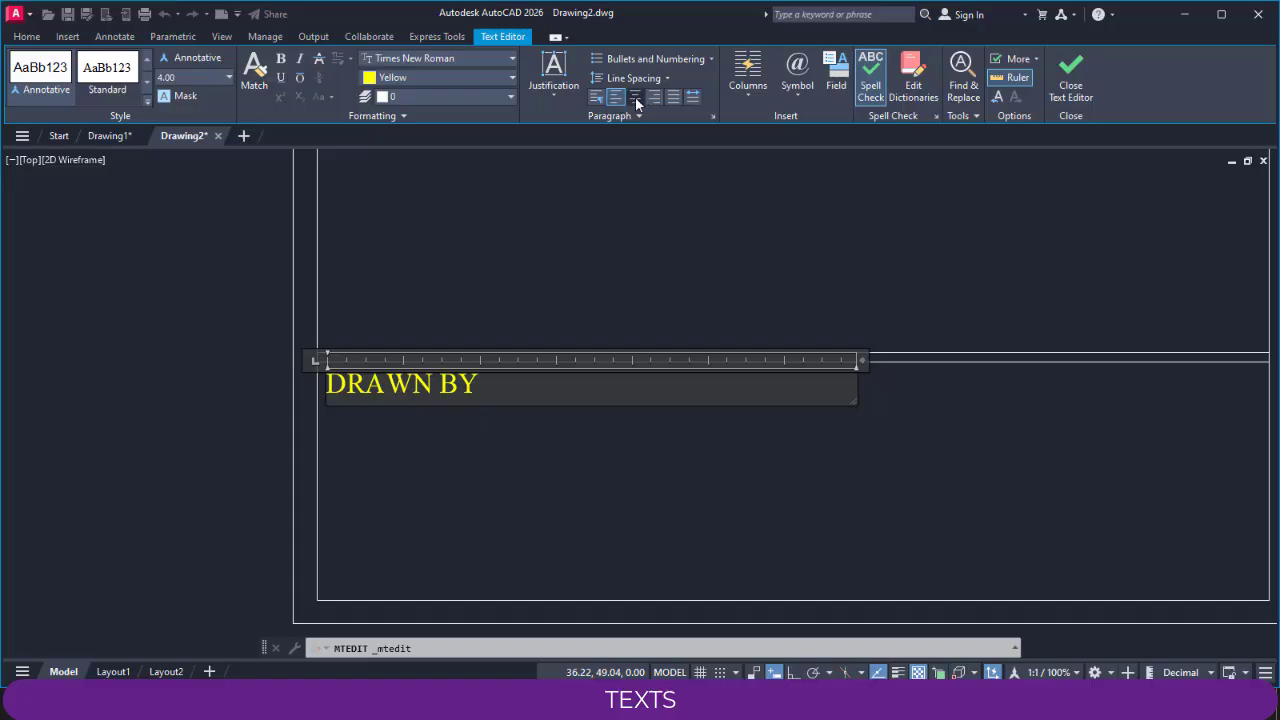
left_click(635, 97)
left_click(656, 97)
left_click(621, 61)
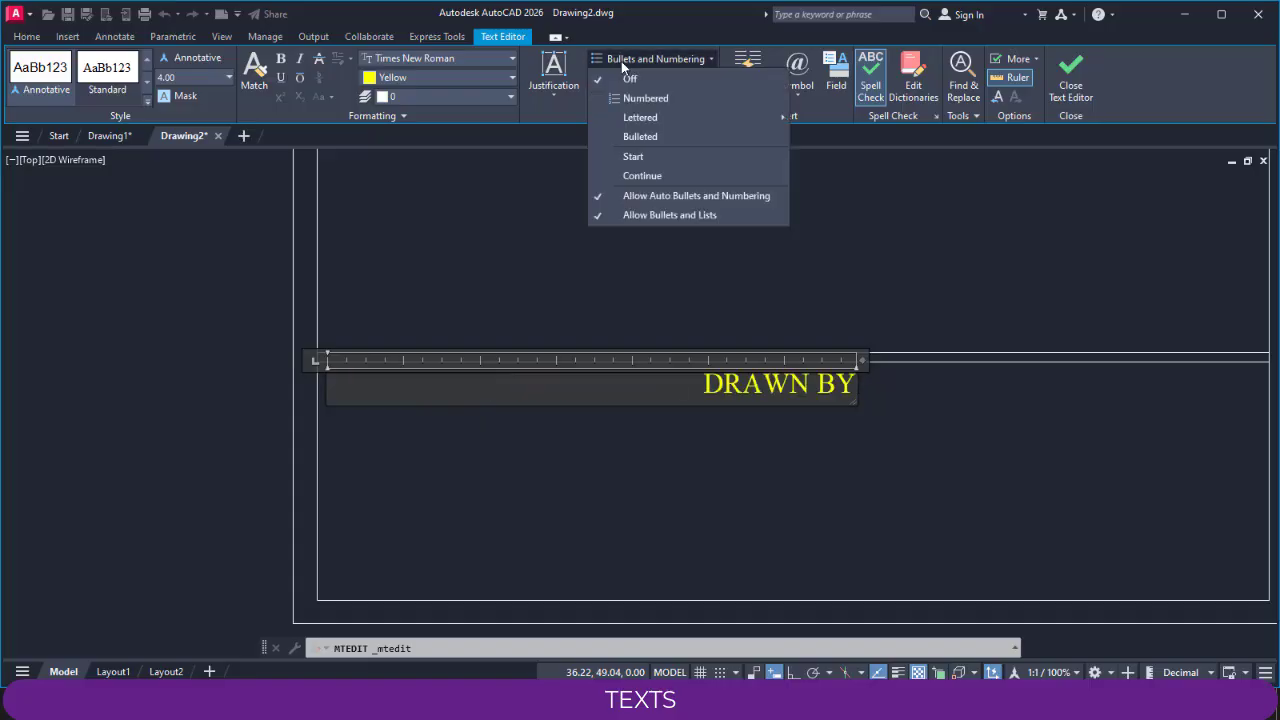
left_click(563, 88)
left_click(561, 118)
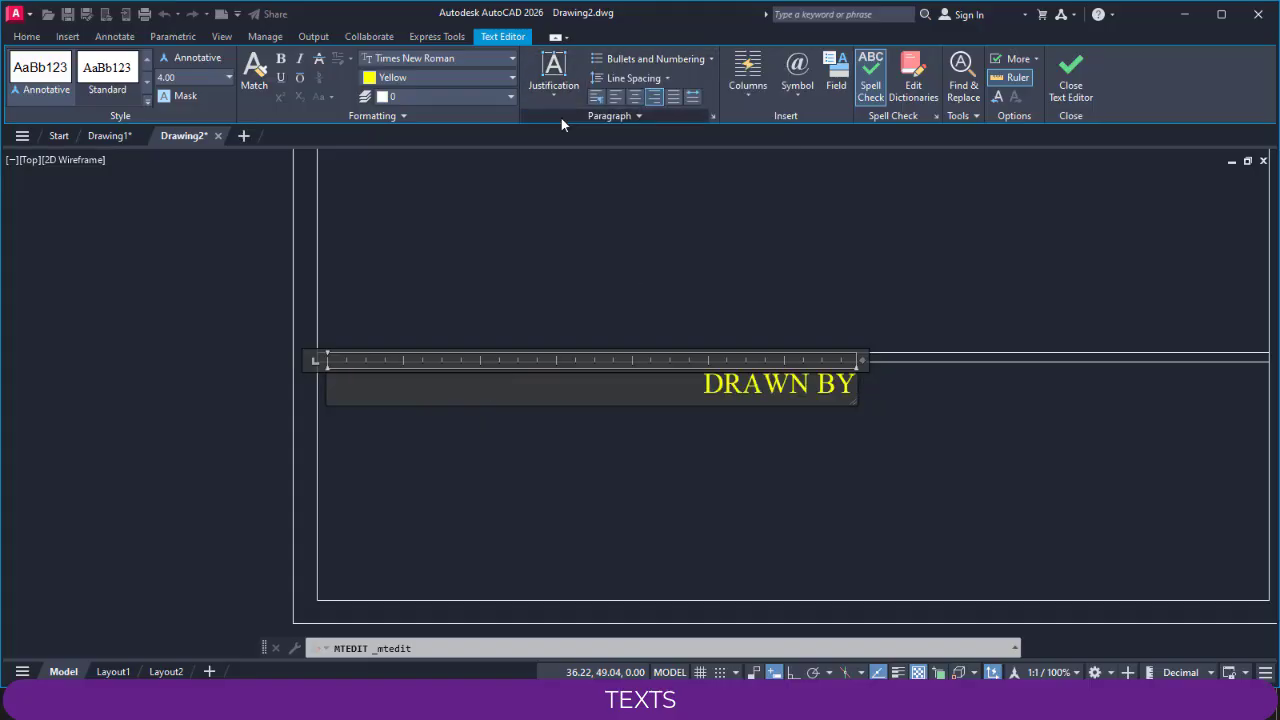
Step: Set the DRAWN BY text's justification to Top Left, restore default paragraph alignment, and close the text editor
left_click(557, 79)
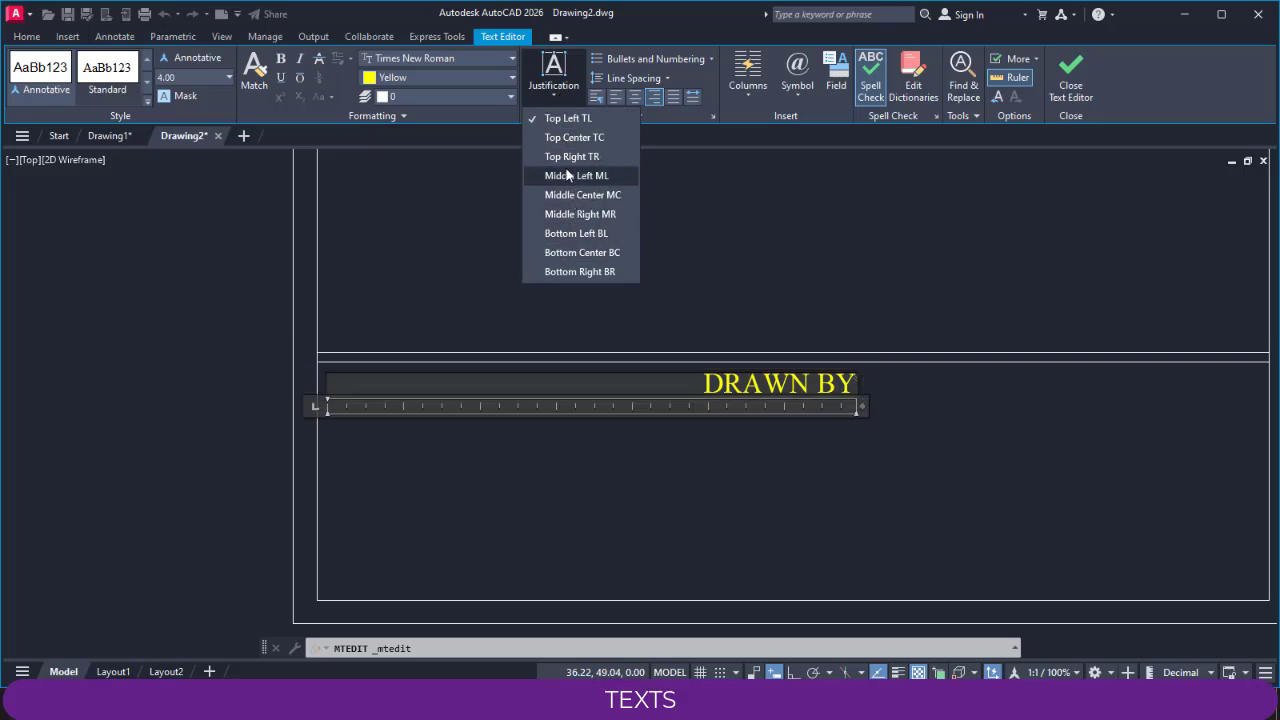
left_click(563, 138)
left_click(559, 88)
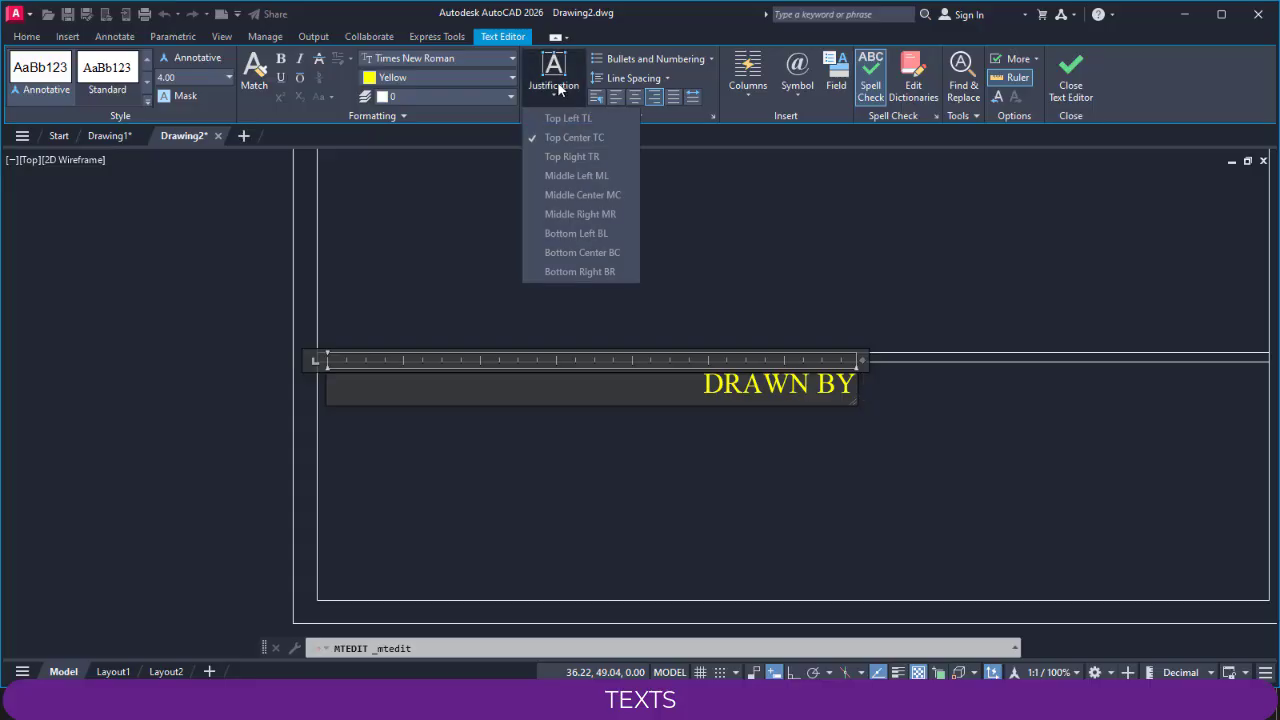
left_click(556, 119)
left_click(686, 390)
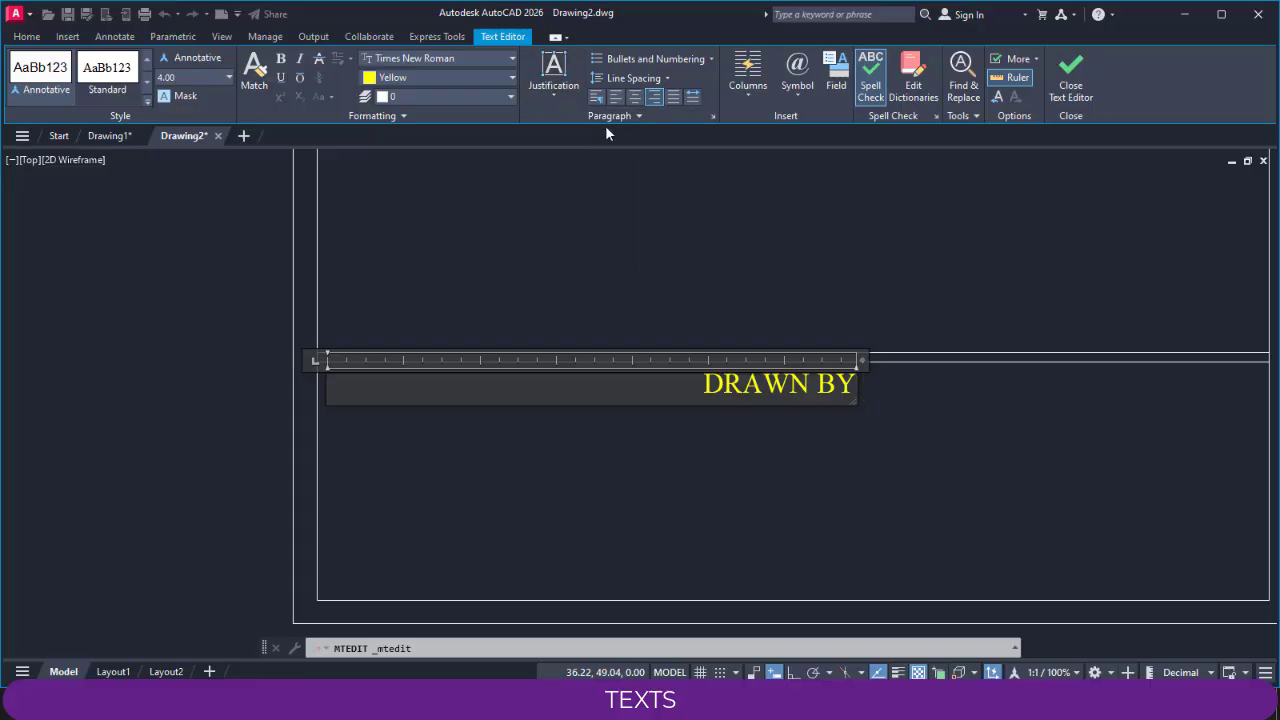
left_click(600, 97)
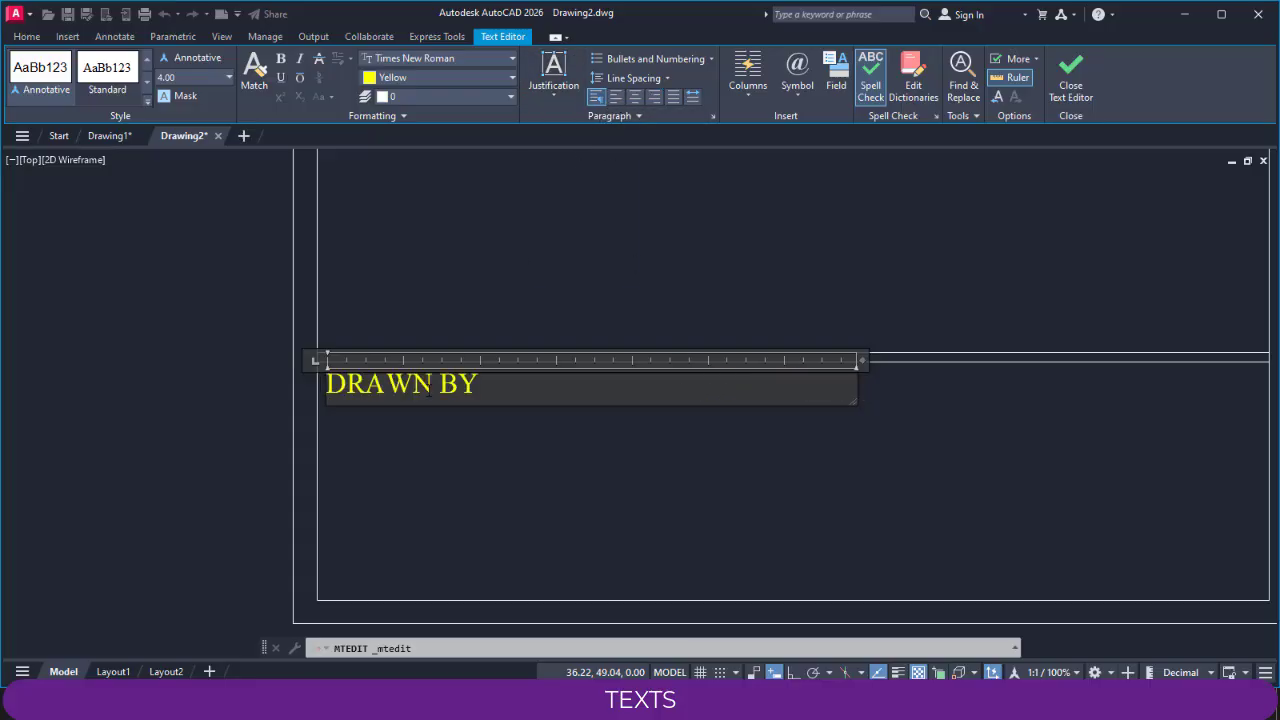
left_click(492, 266)
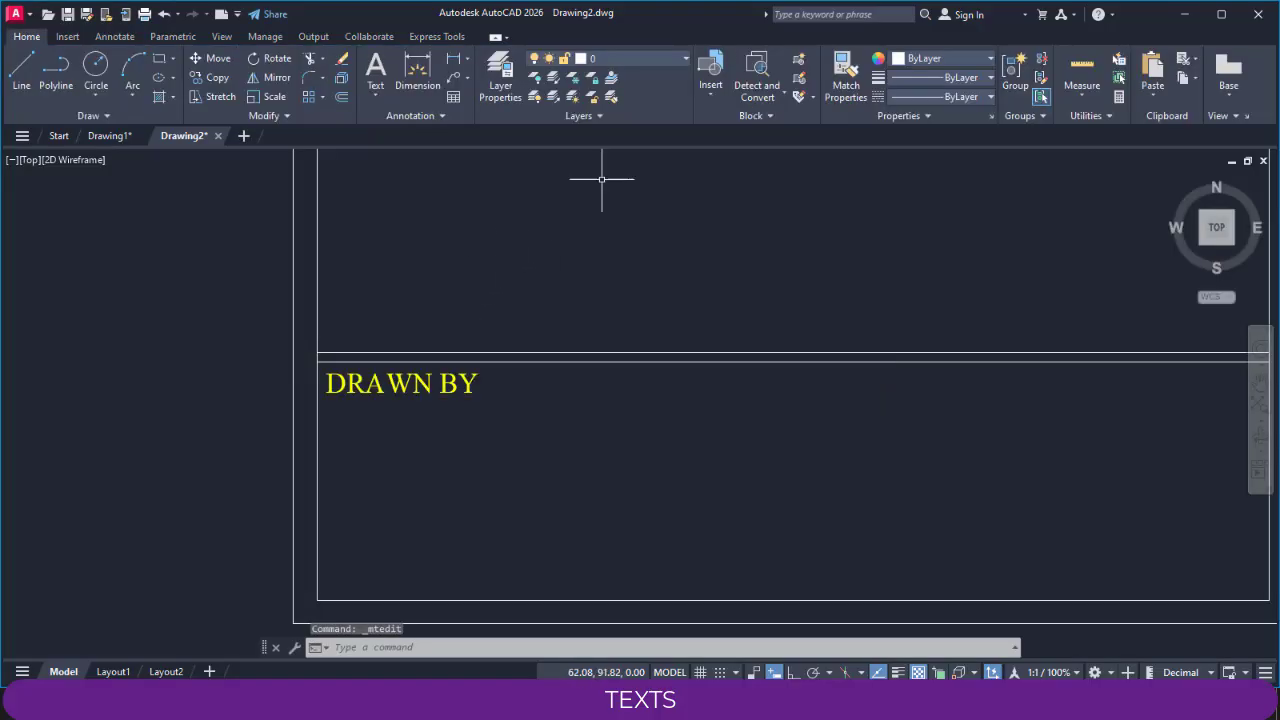
Step: Place a wide multiline text box in the empty model space left of the sheet
scroll(457, 418, "down", 3)
mouse_move(457, 418)
middle_mouse_down()
mouse_move(590, 405)
mouse_move(916, 521)
middle_mouse_up()
scroll(566, 400, "up", 4)
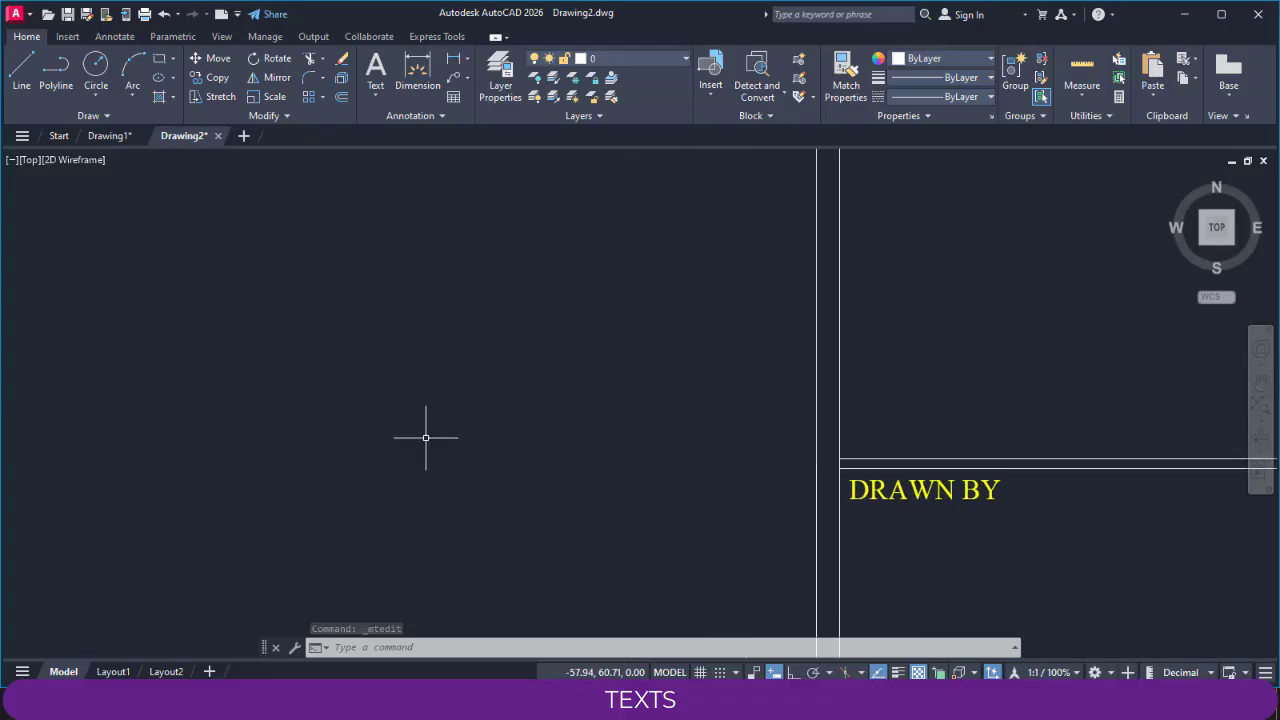
type("t")
key("Return")
middle_click_drag(219, 373, 720, 429)
left_click(240, 291)
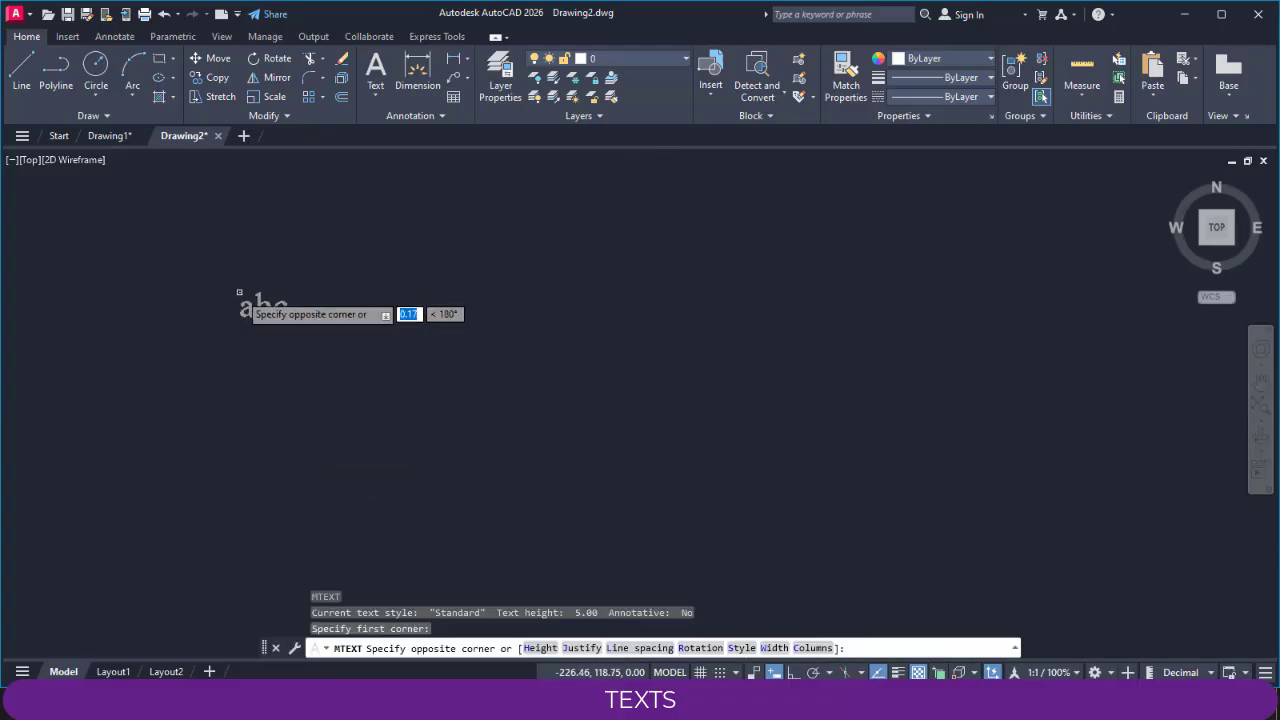
left_click(758, 360)
Step: Write "NOTE: ALL DIM ARE IN M.M." and "MATERIAL LIST" on two separate lines of the text box
type("N")
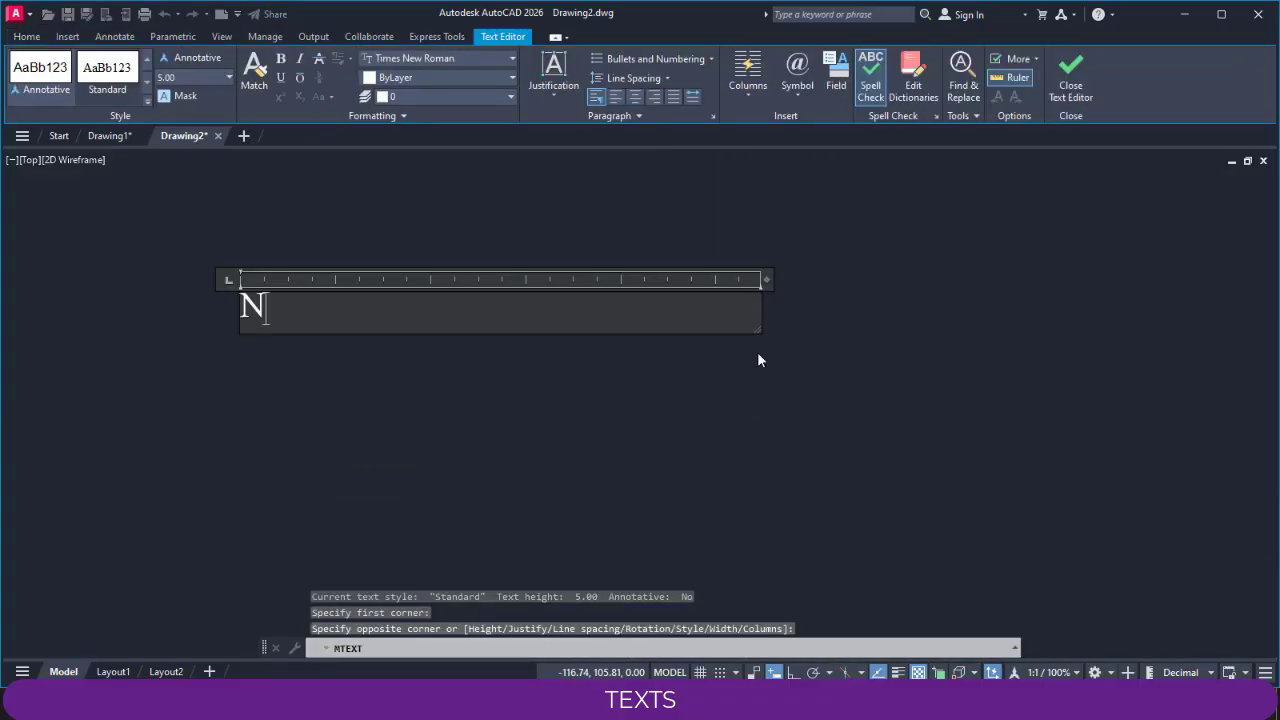
type("OTE")
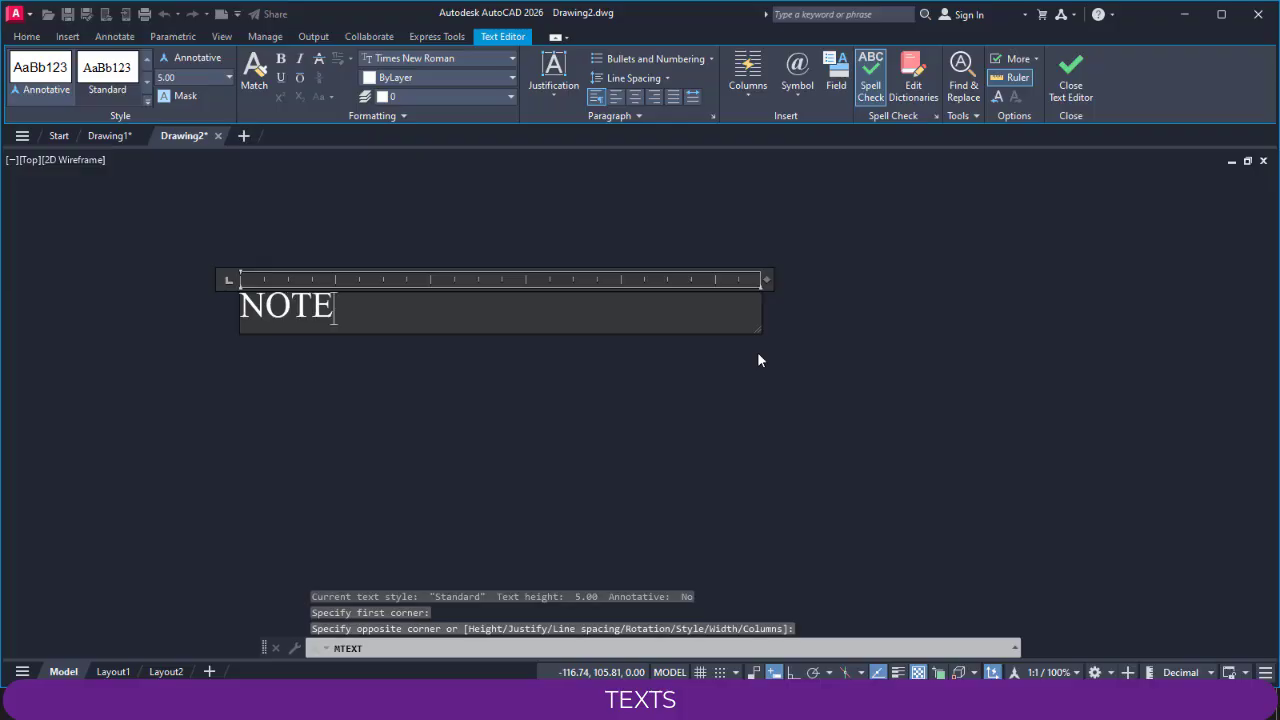
type(": ALL")
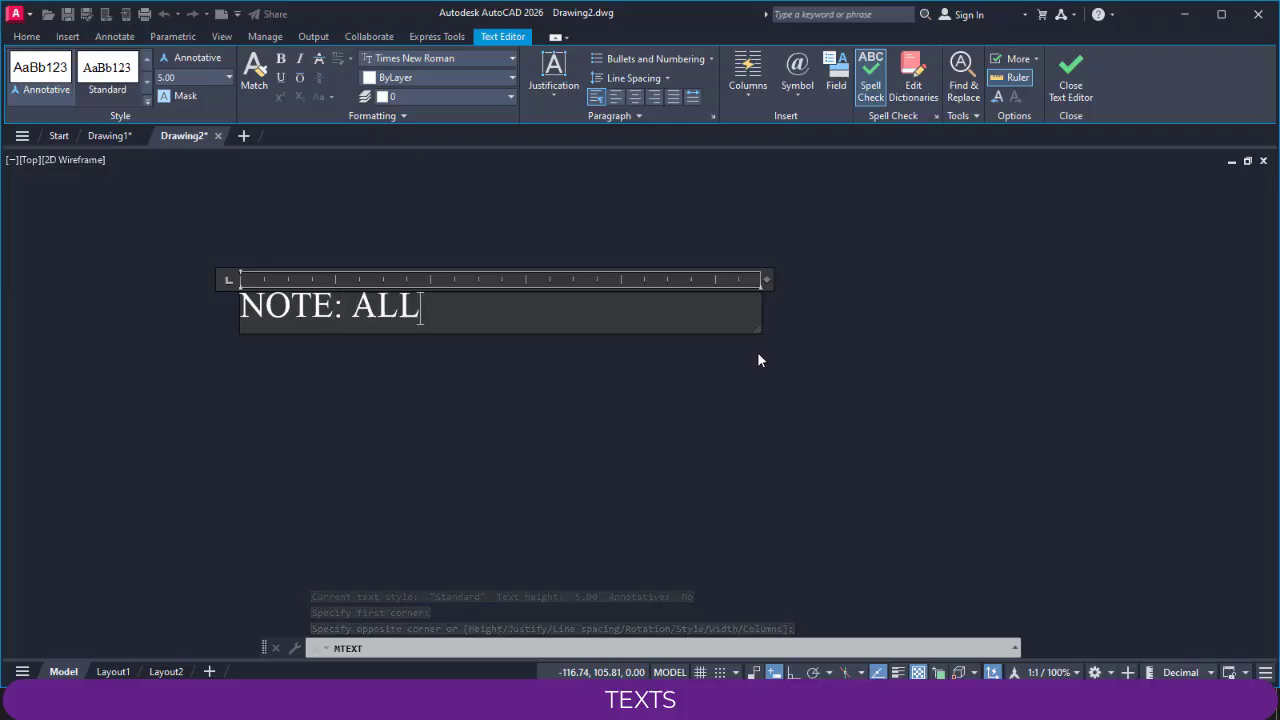
type(" DIM A")
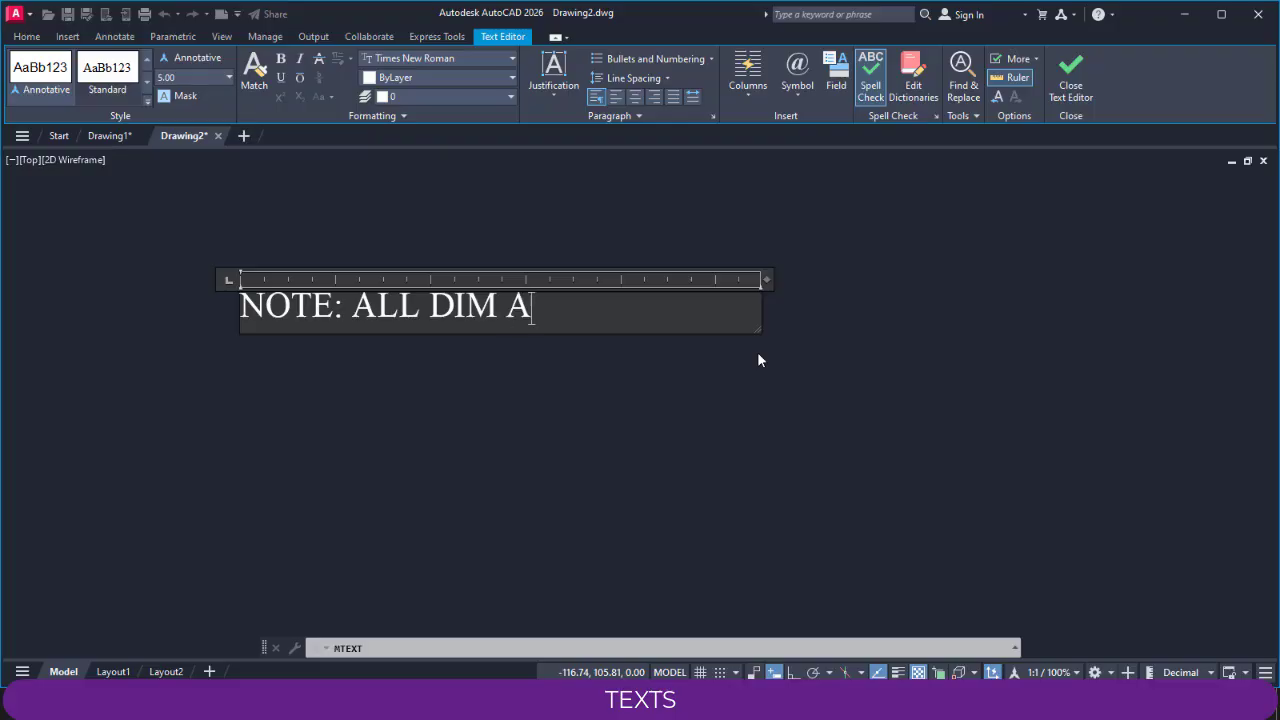
type("RE IN M.M.")
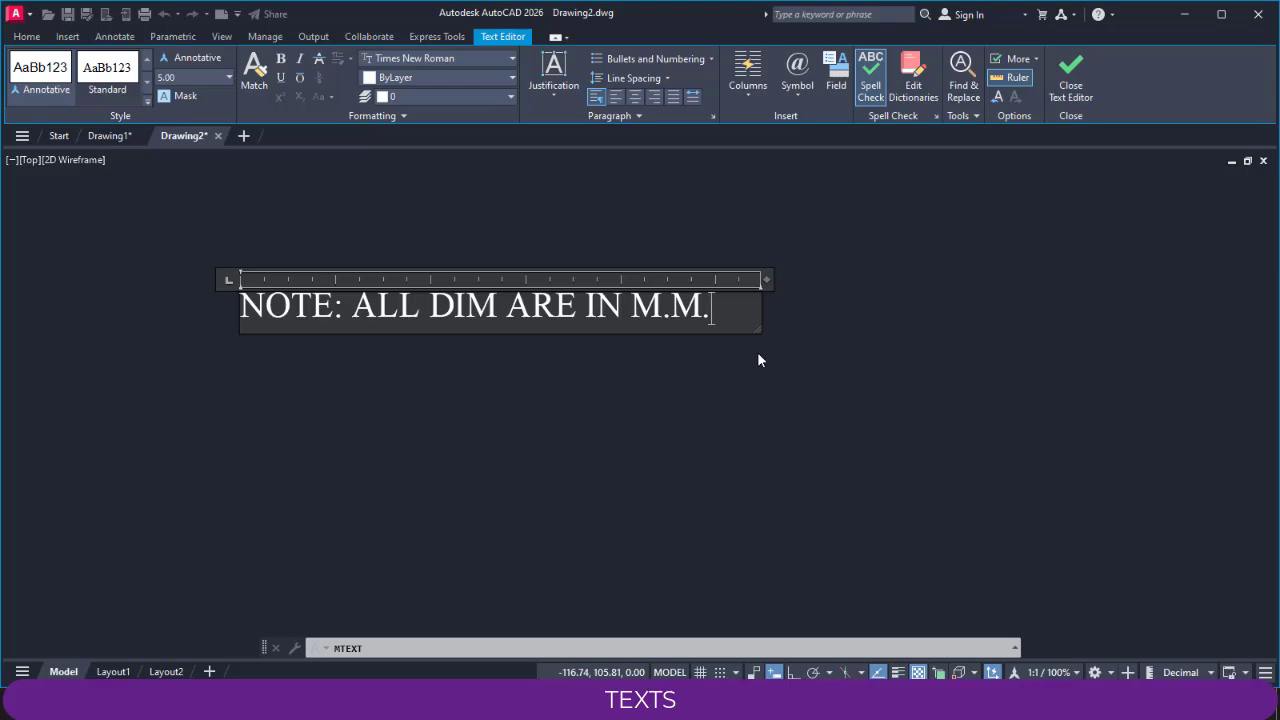
key("Return")
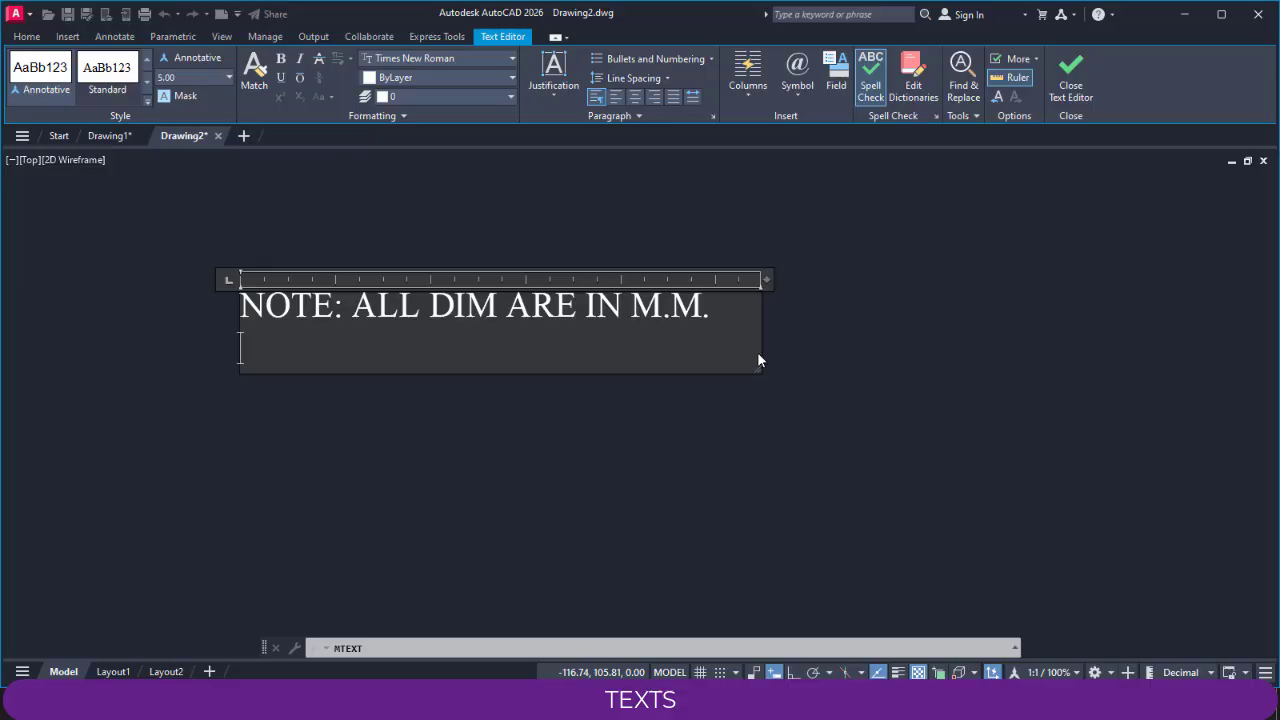
type("MATE")
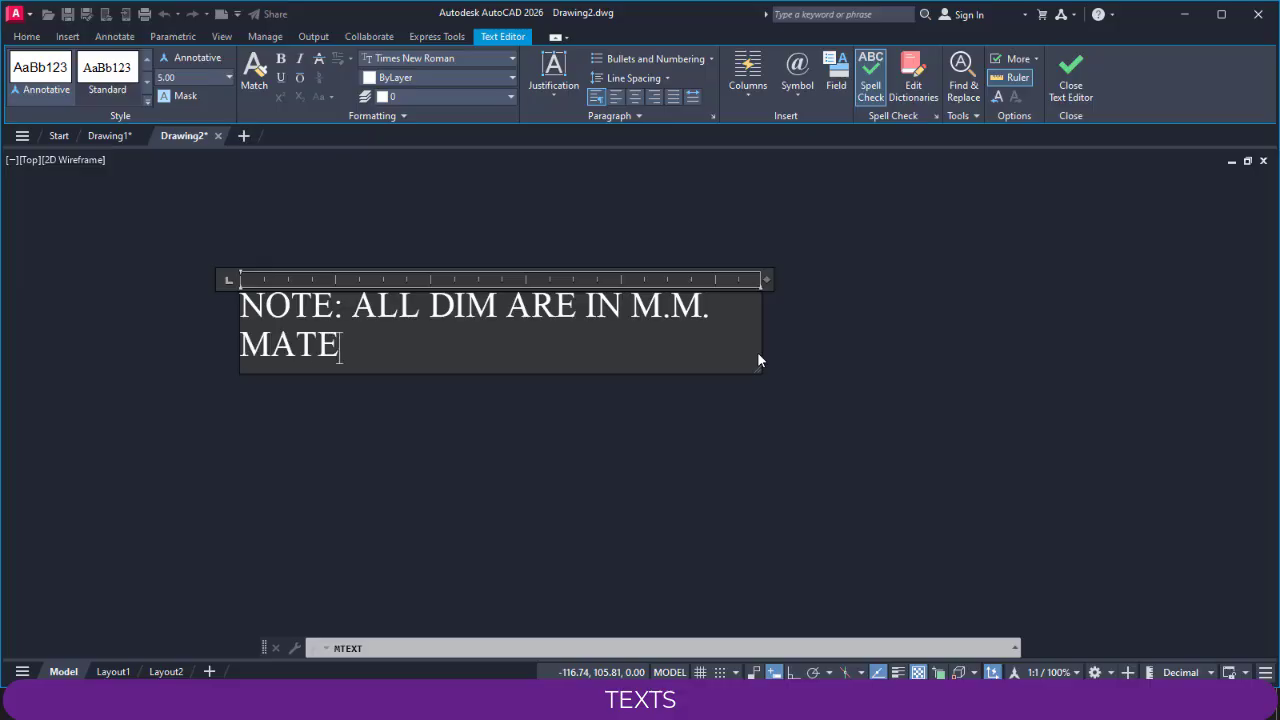
type("RIAL LIST")
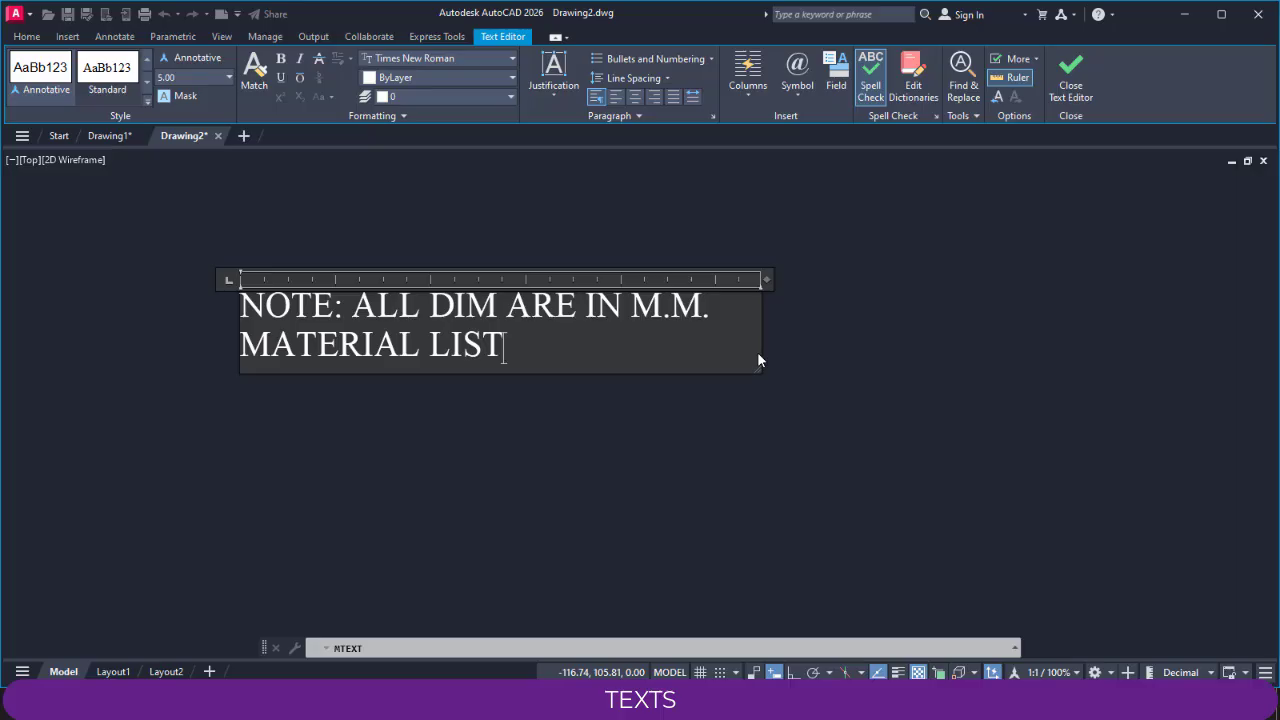
key("Return")
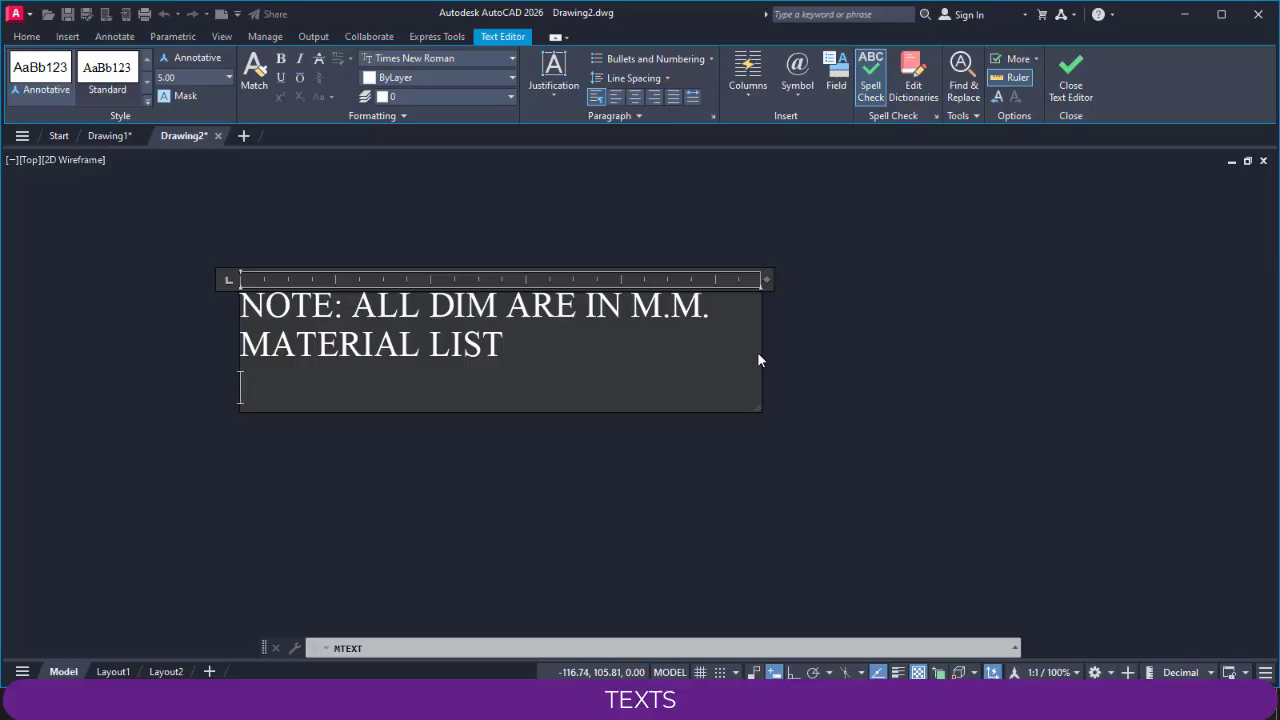
Step: Add a numbered list below MATERIAL LIST with the items BRICKS, DOOR, WINDOW and FLOORING
left_click(681, 58)
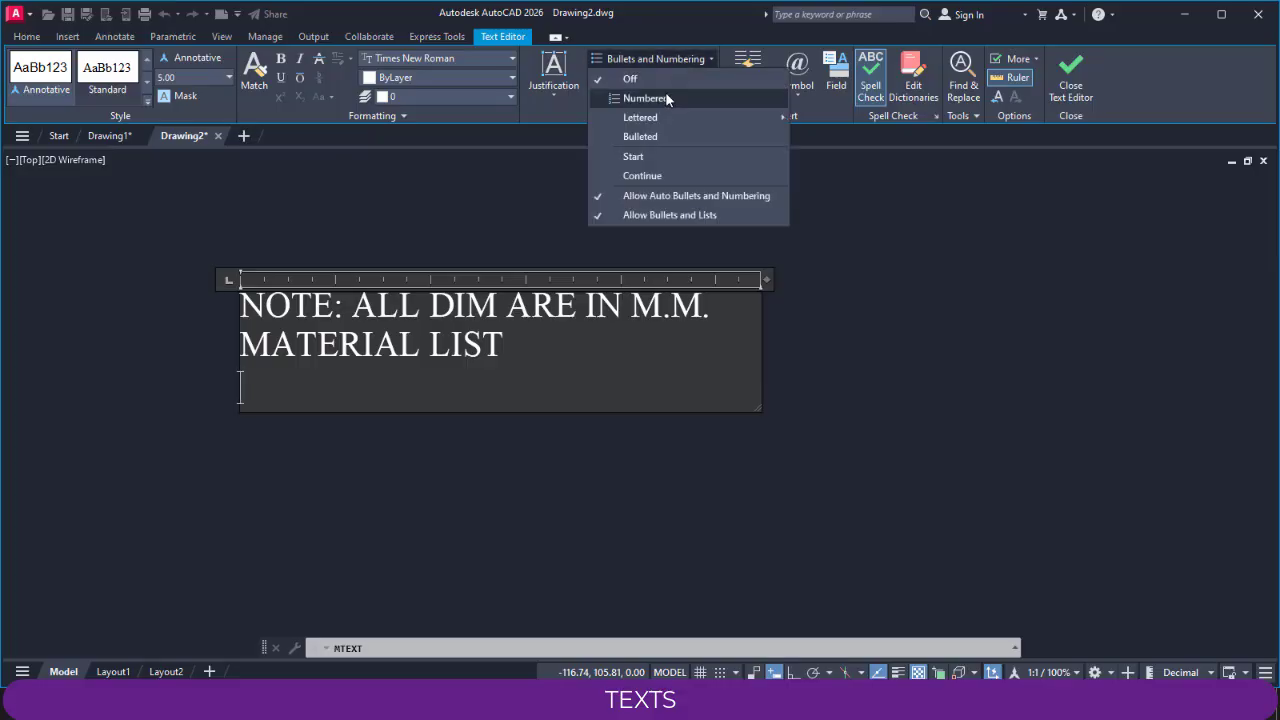
left_click(665, 97)
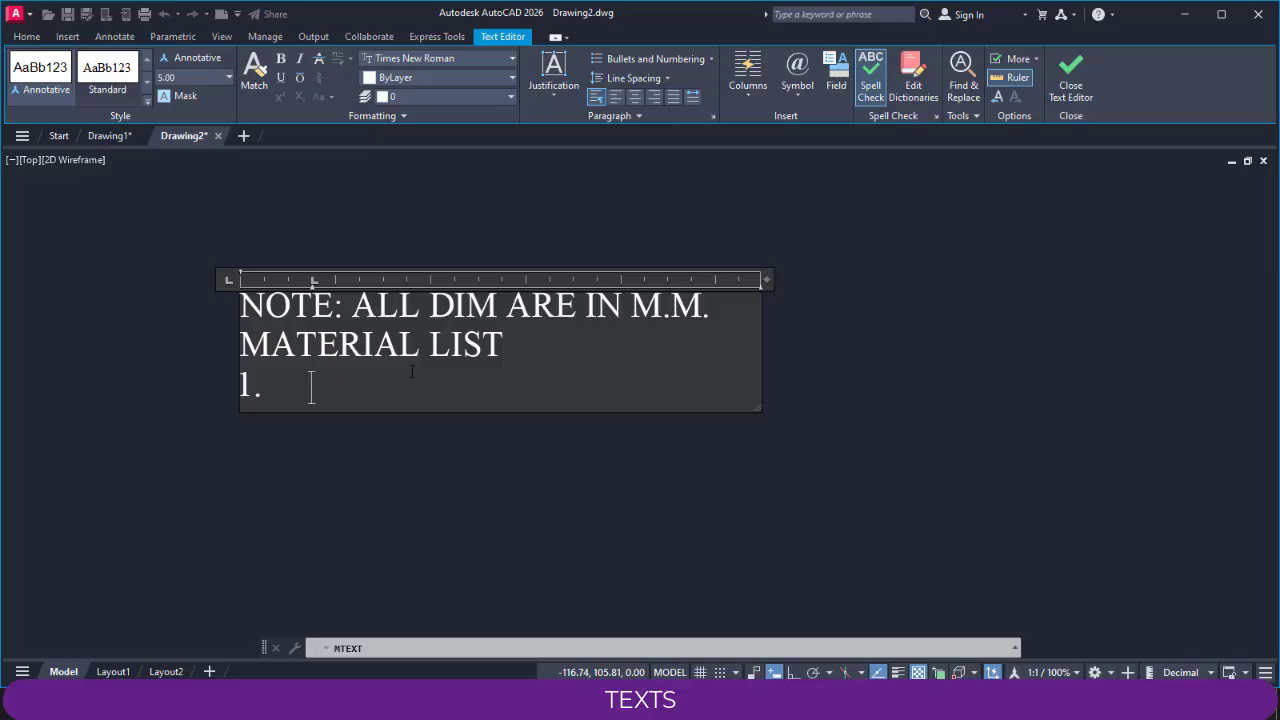
key("Tab")
type("BRICKS")
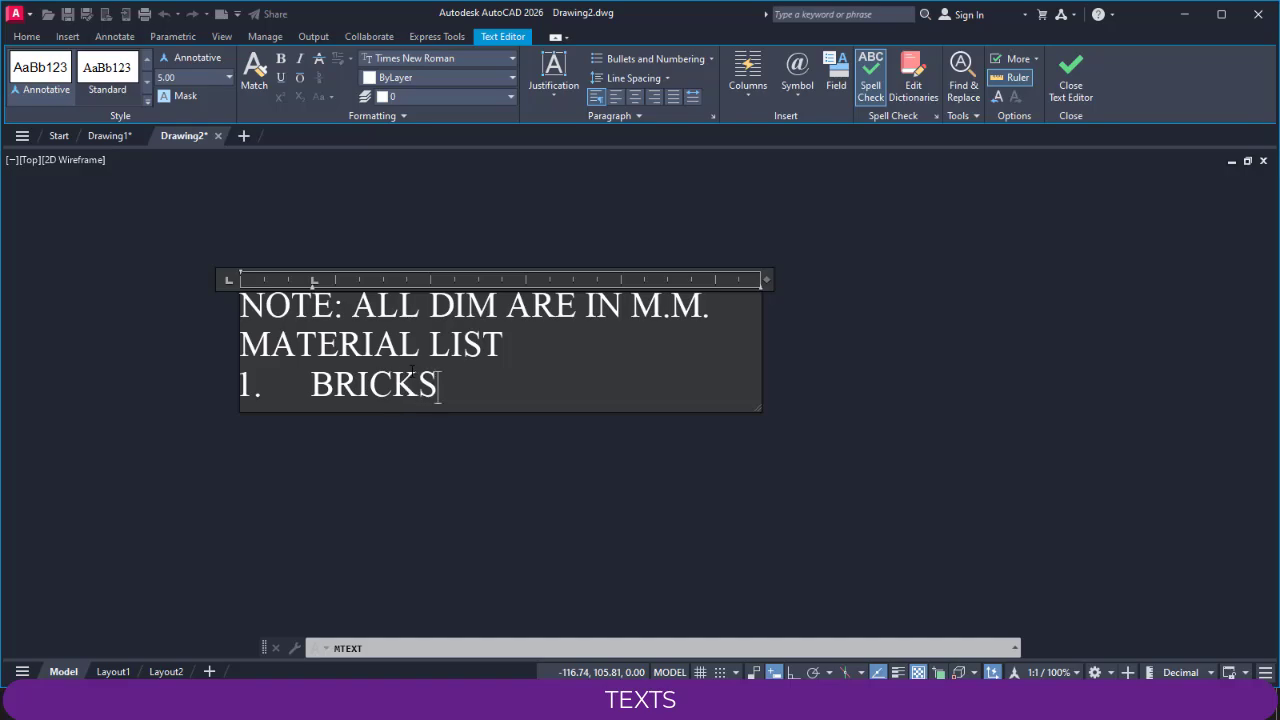
key("Return")
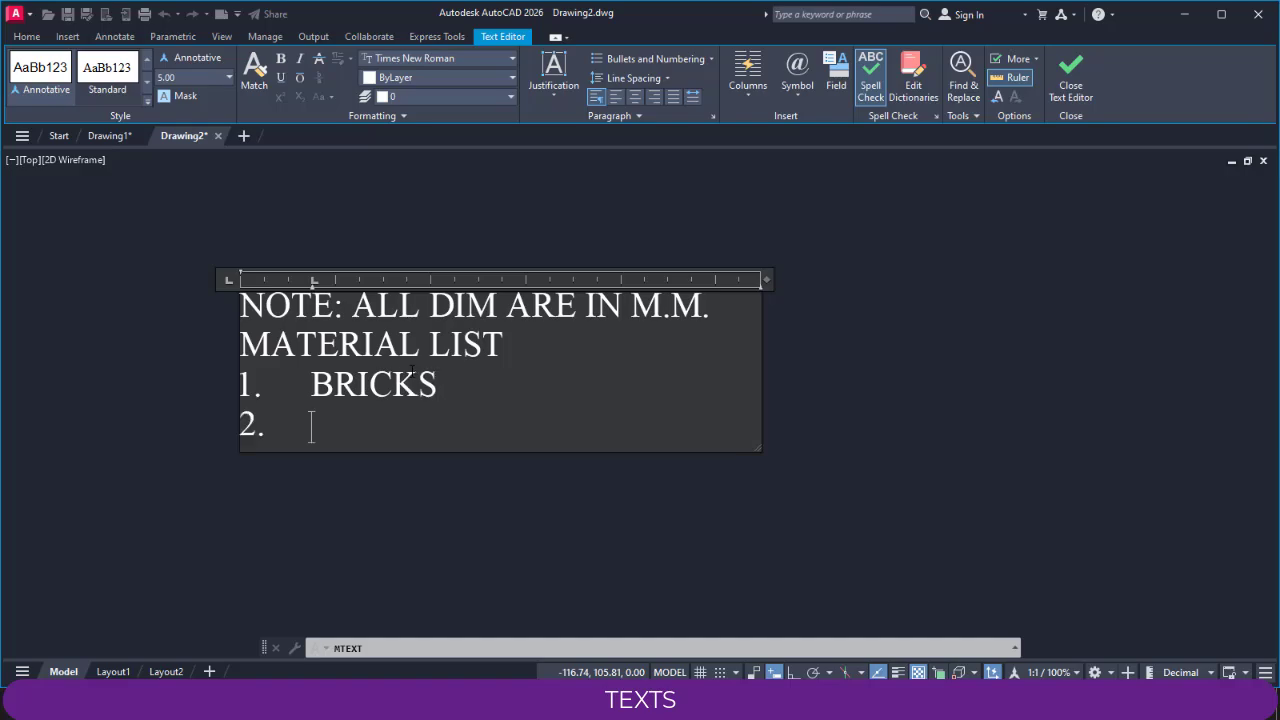
type("DOOR")
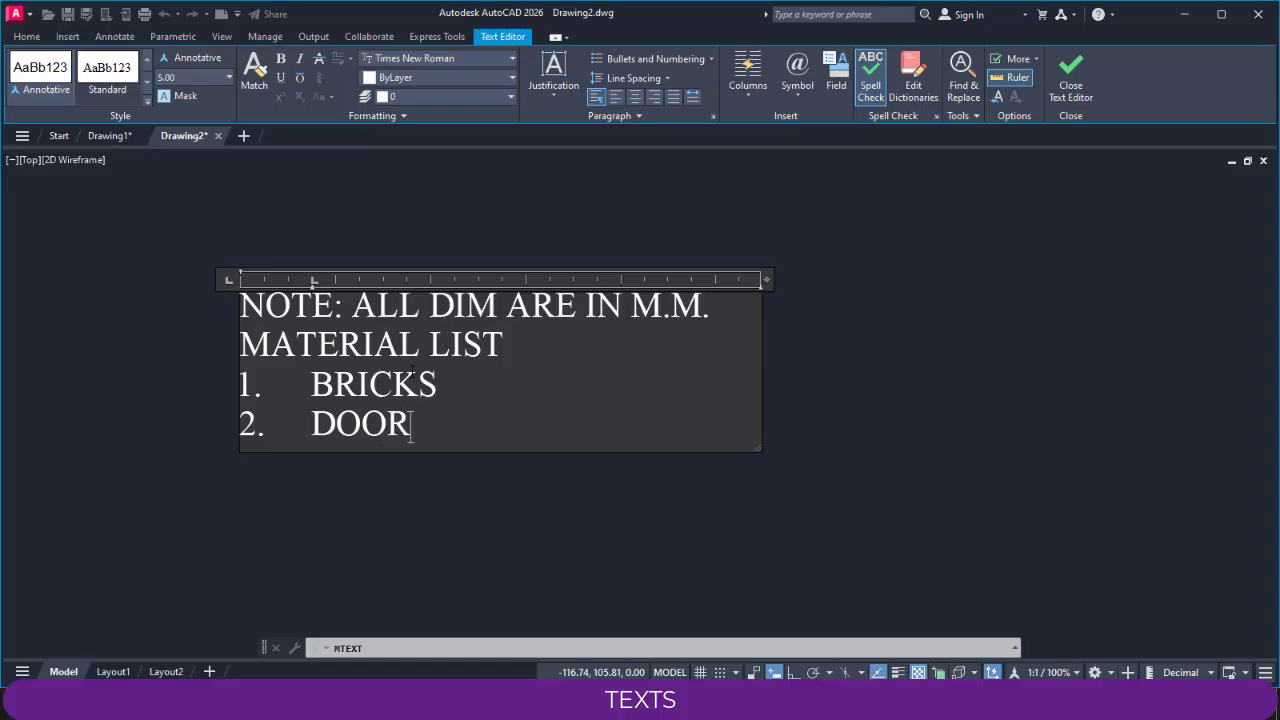
key("Return")
type("WINDOW")
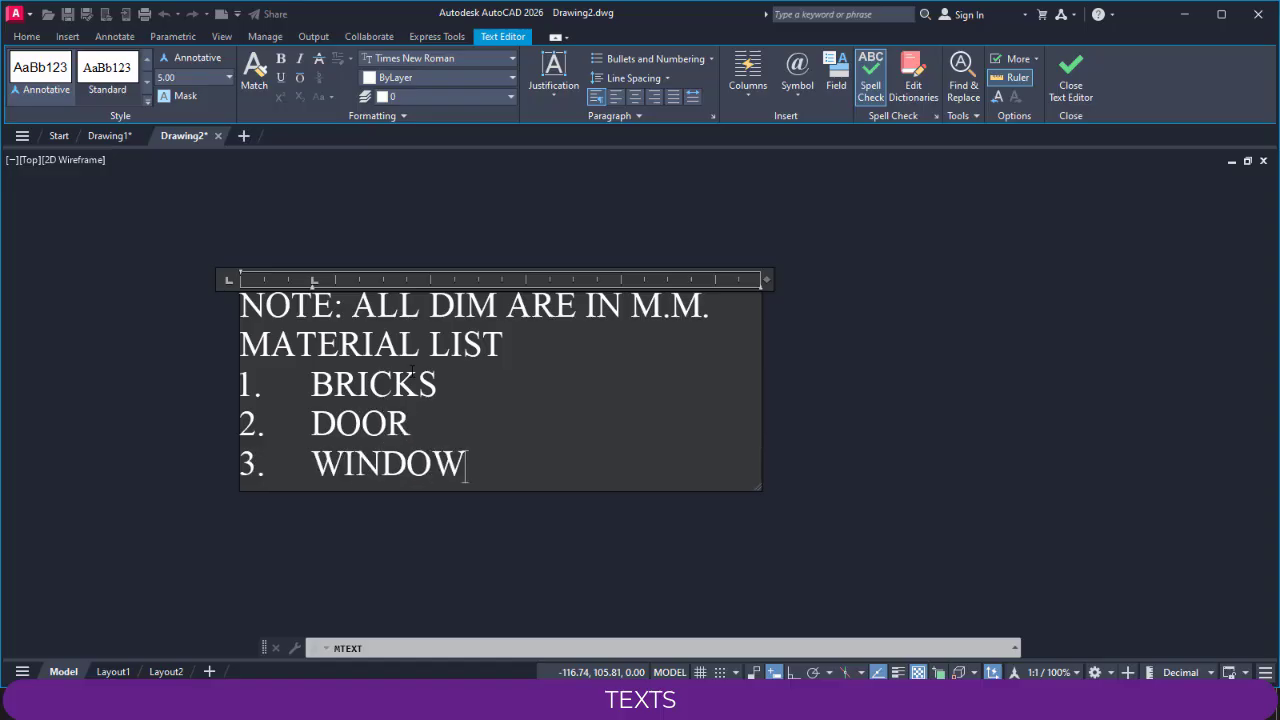
key("Return")
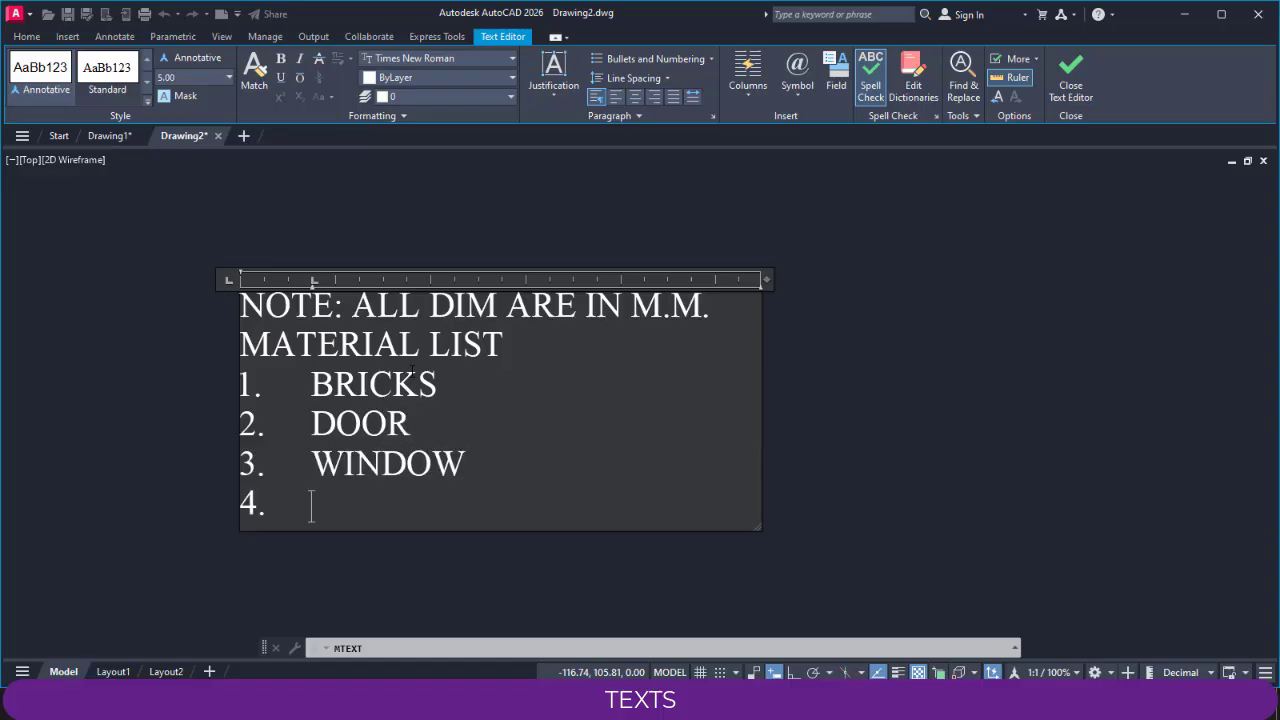
type("FLOORING")
key("Return")
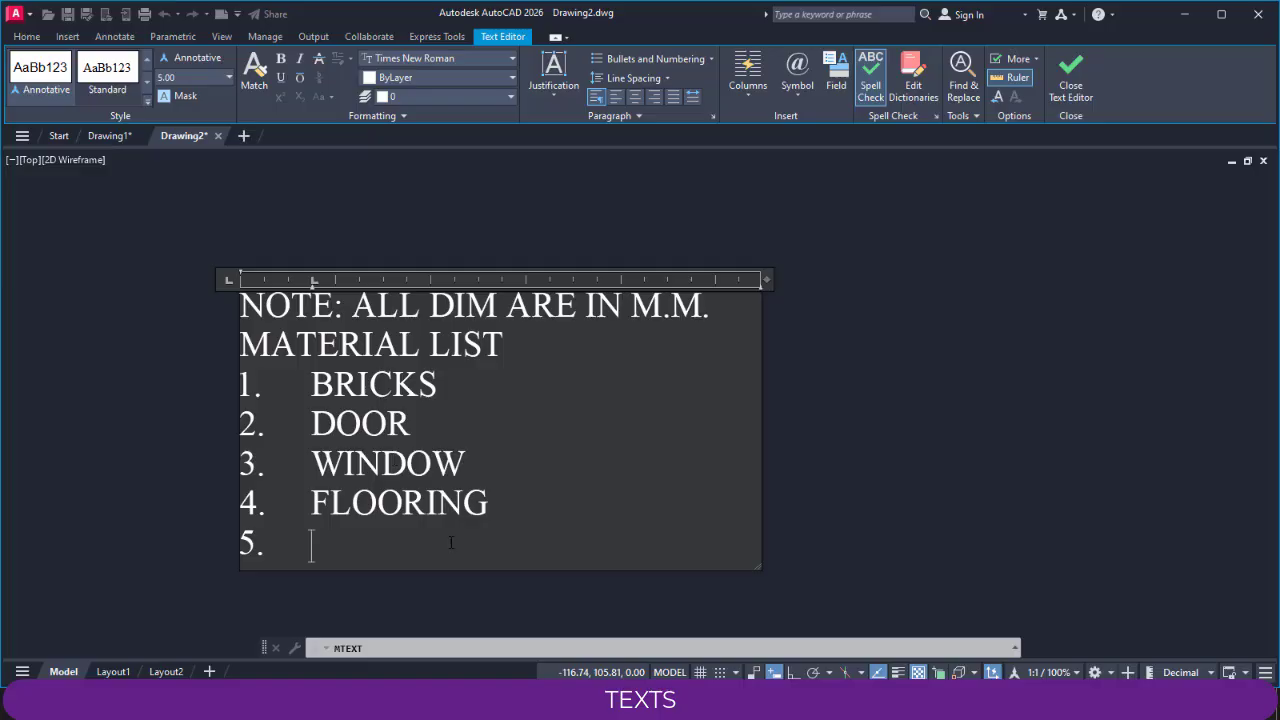
Step: Convert the numbered material list to a bulleted list and remove the bullet from the empty last line
left_click_drag(308, 543, 241, 386)
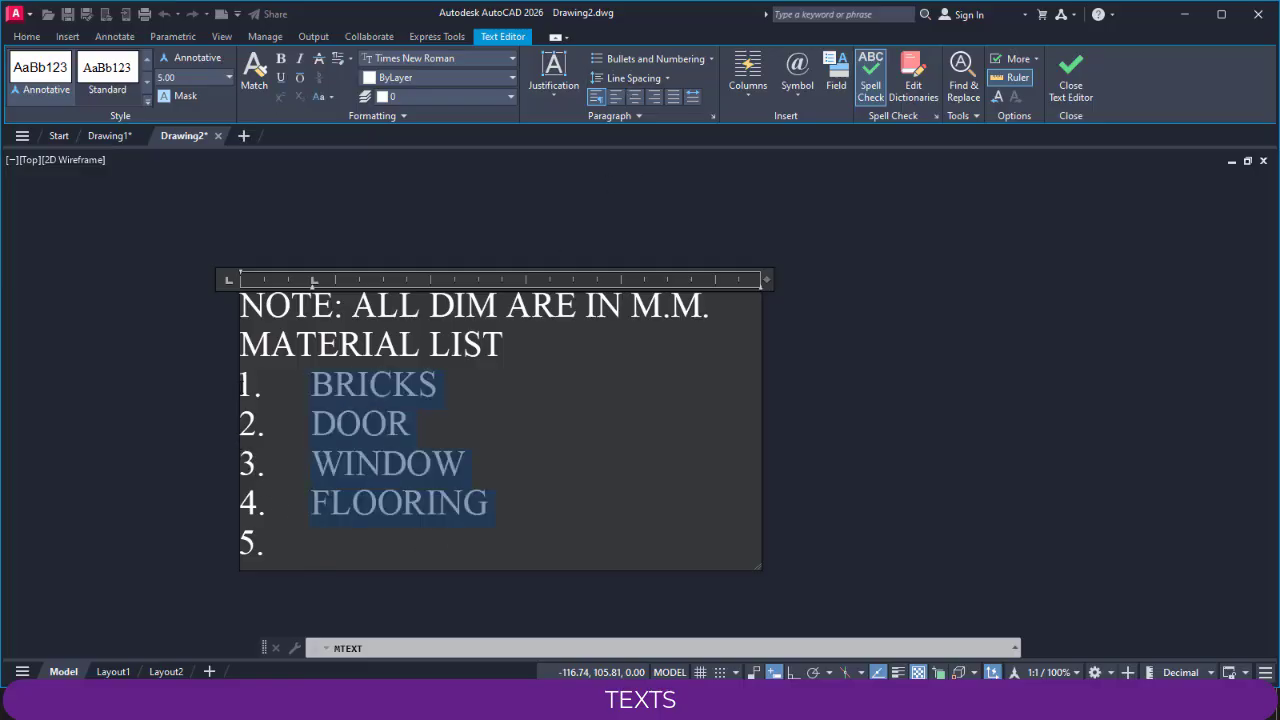
left_click(676, 57)
left_click(645, 78)
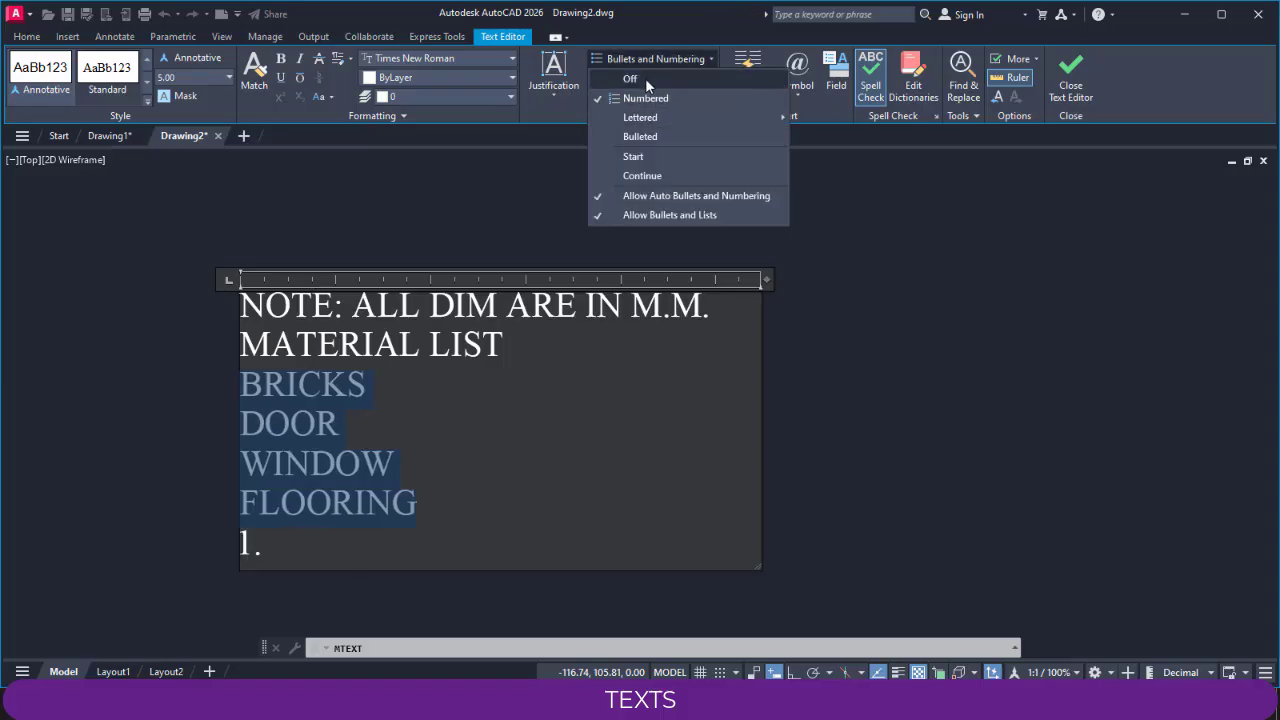
left_click(646, 55)
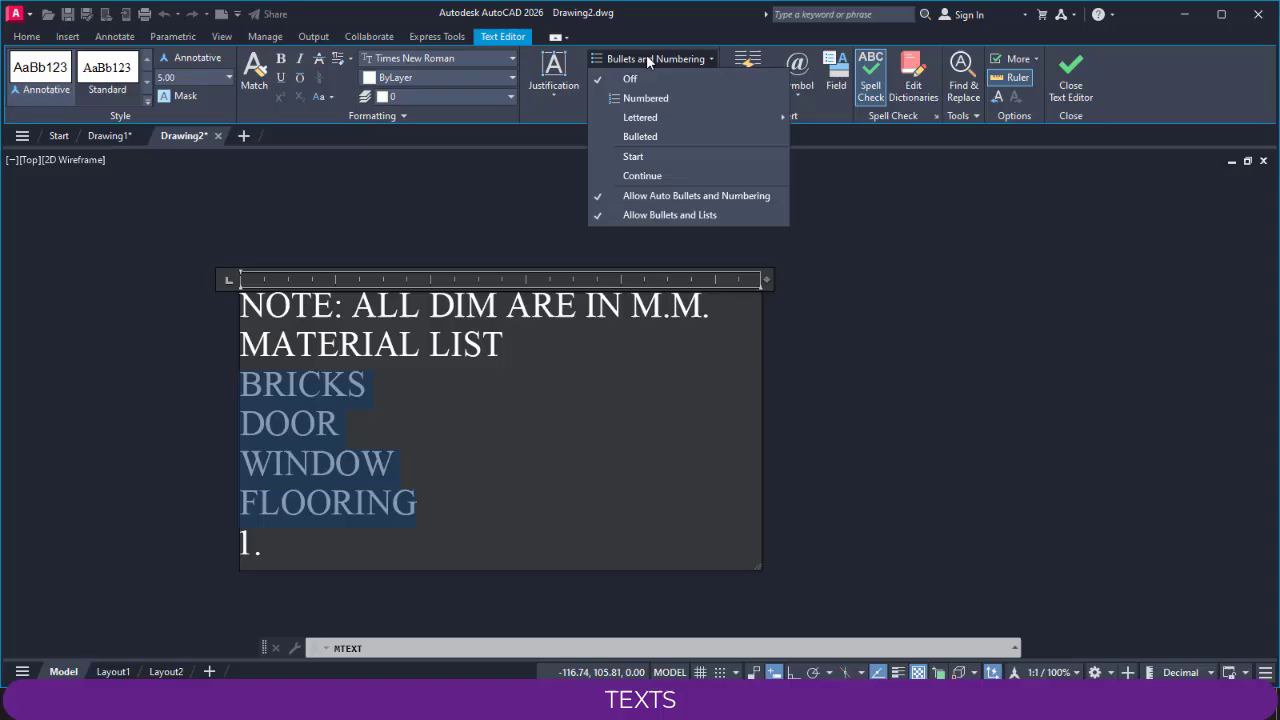
left_click(640, 136)
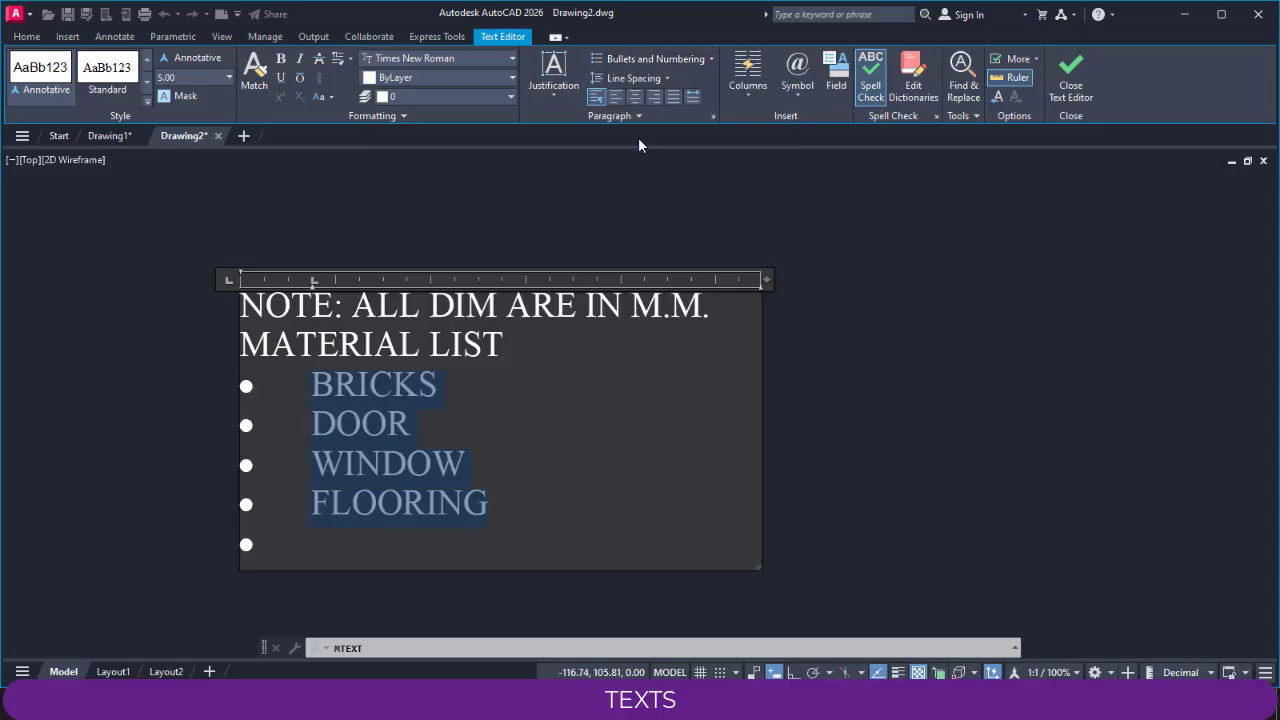
left_click(381, 533)
key("BackSpace")
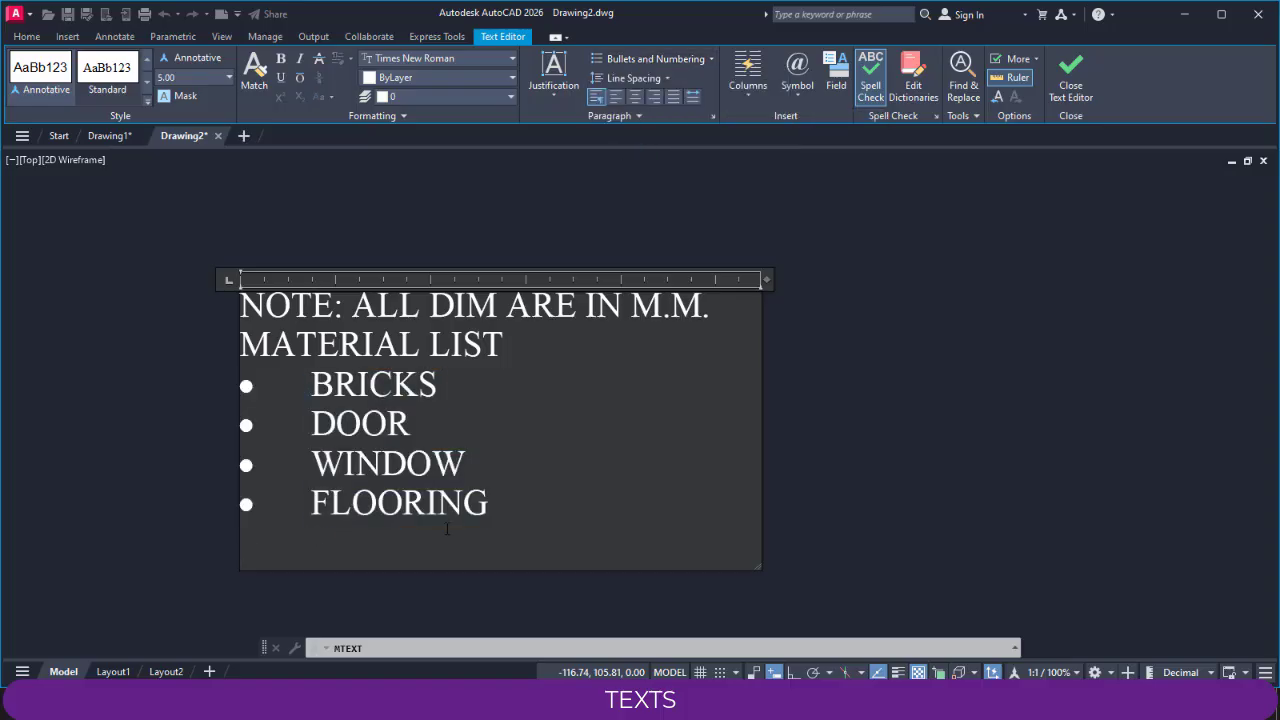
left_click_drag(490, 505, 256, 395)
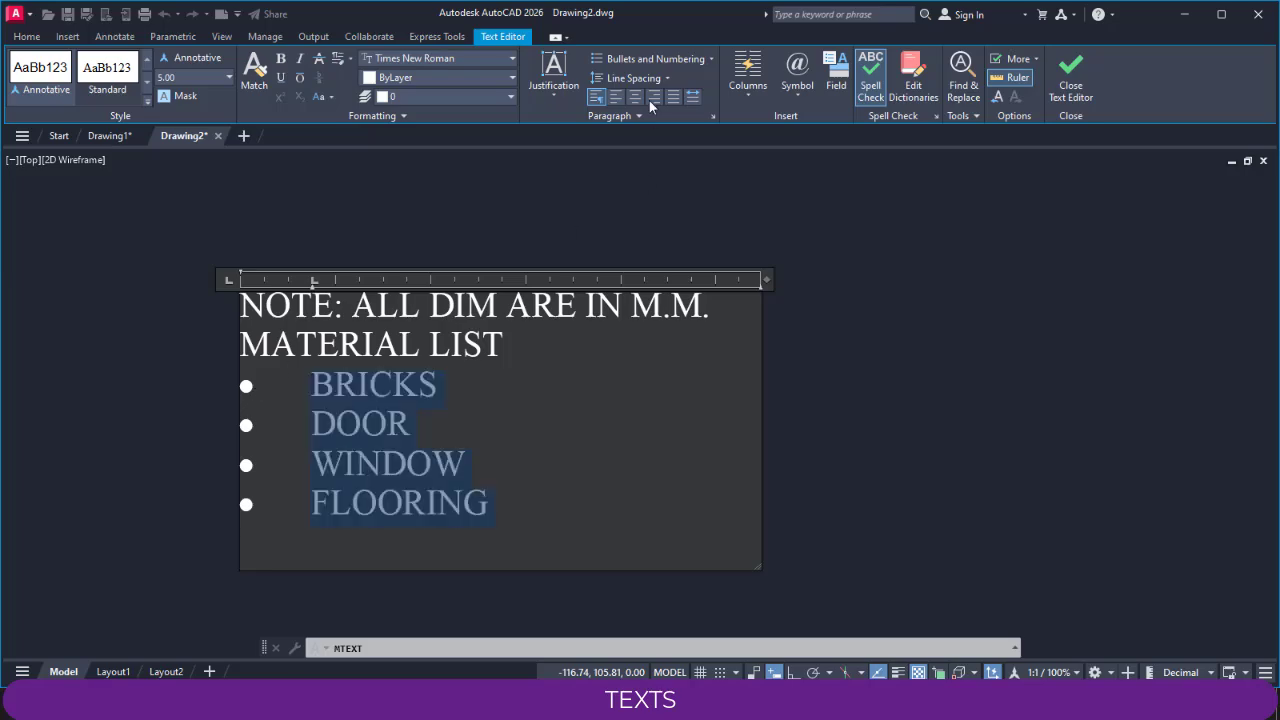
left_click(518, 349)
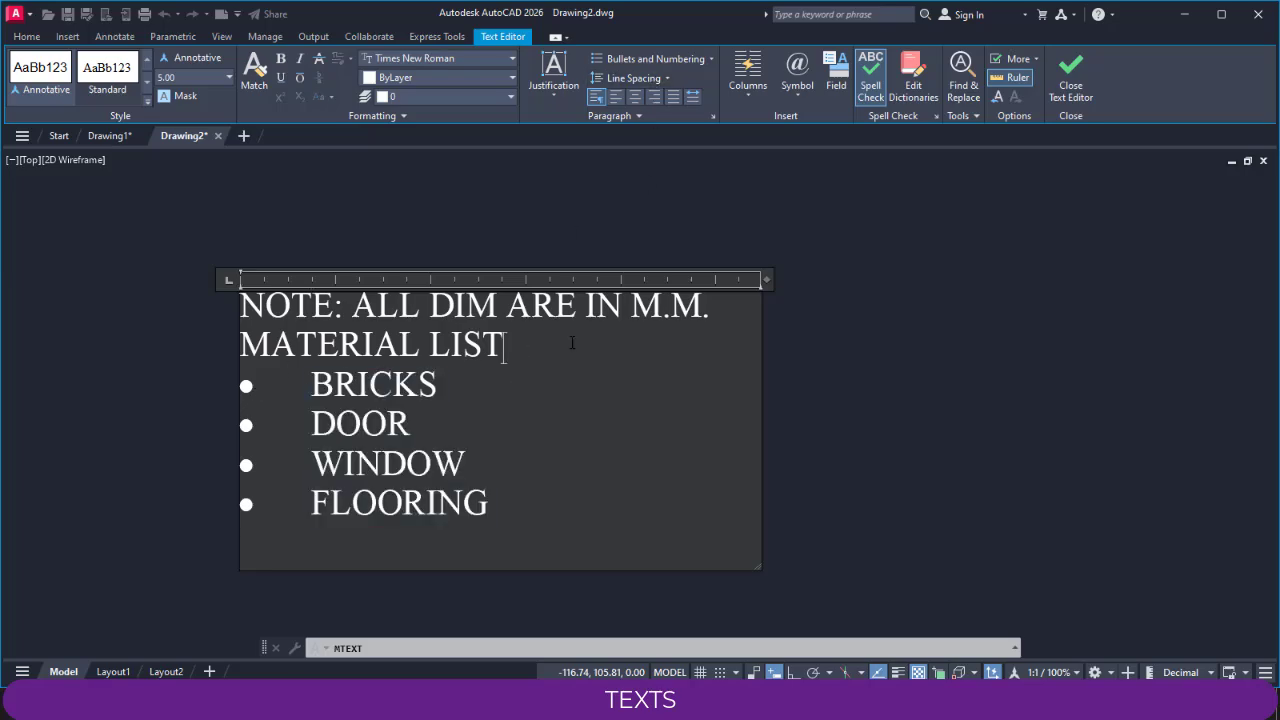
left_click(716, 312)
Step: Leave a blank line below the bulleted list and enter 45 followed by the Degrees symbol
left_click(519, 513)
key("Return")
key("Return")
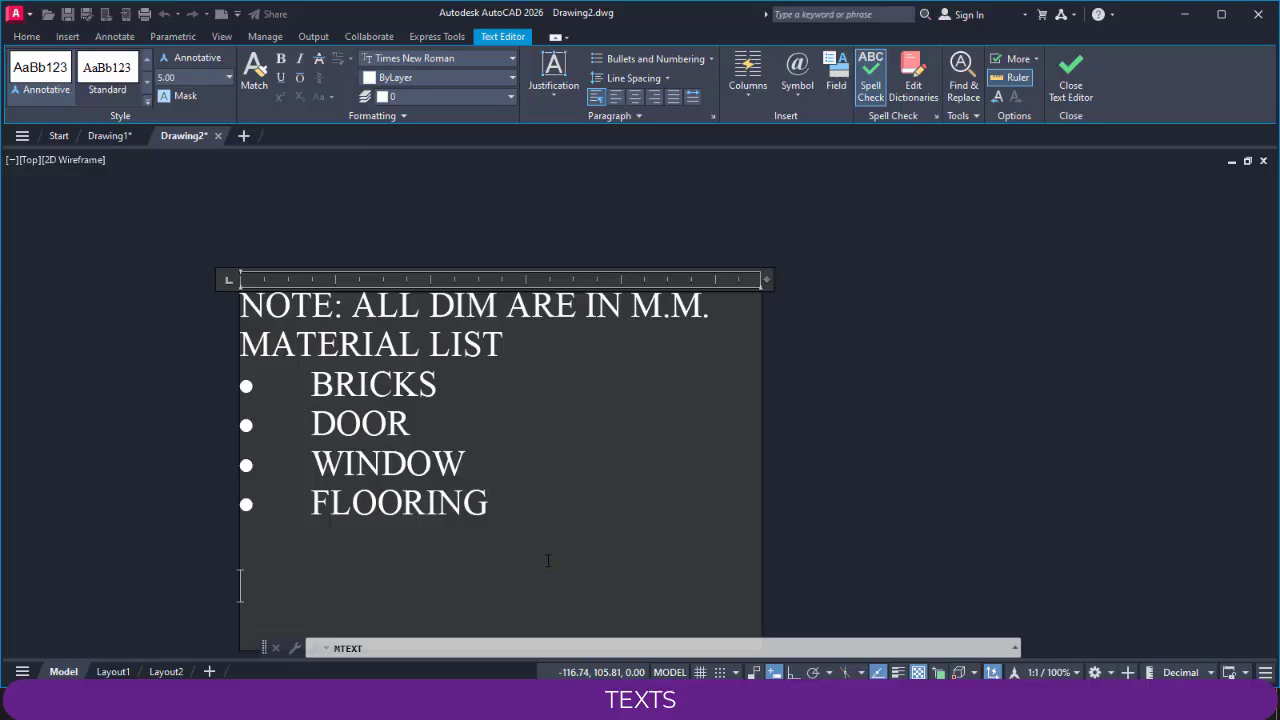
left_click(797, 81)
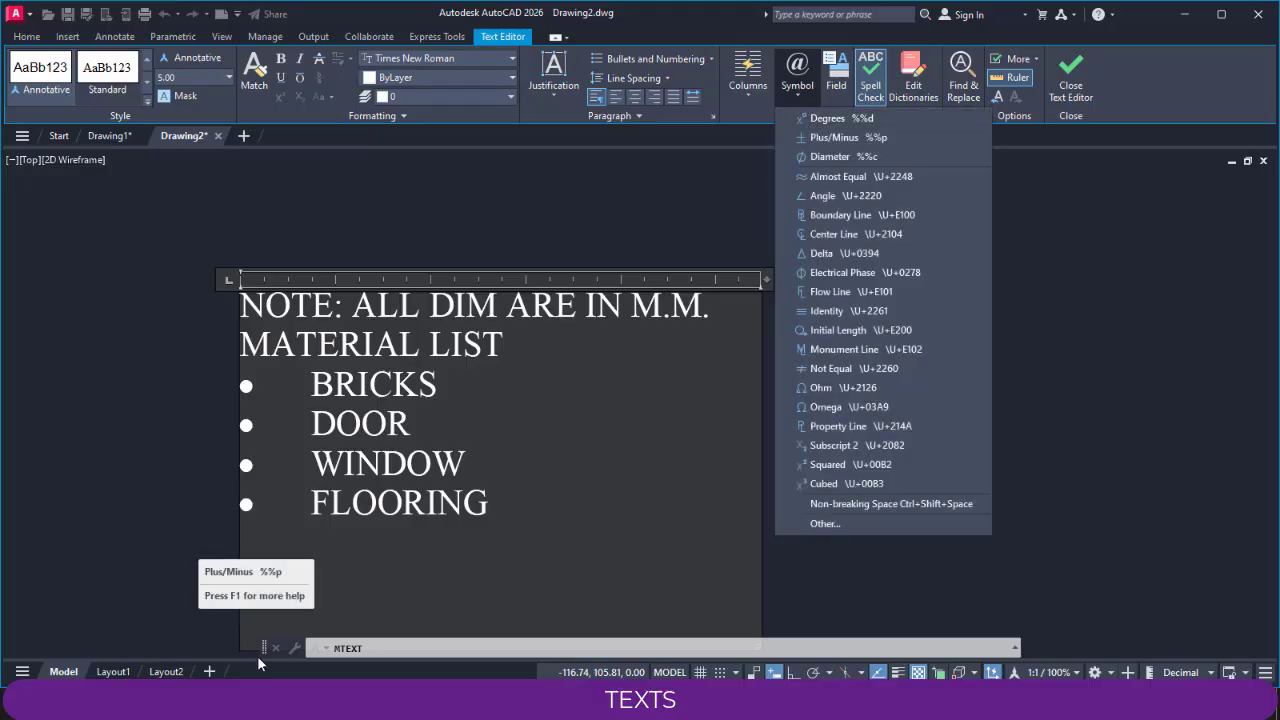
left_click(271, 605)
type("45")
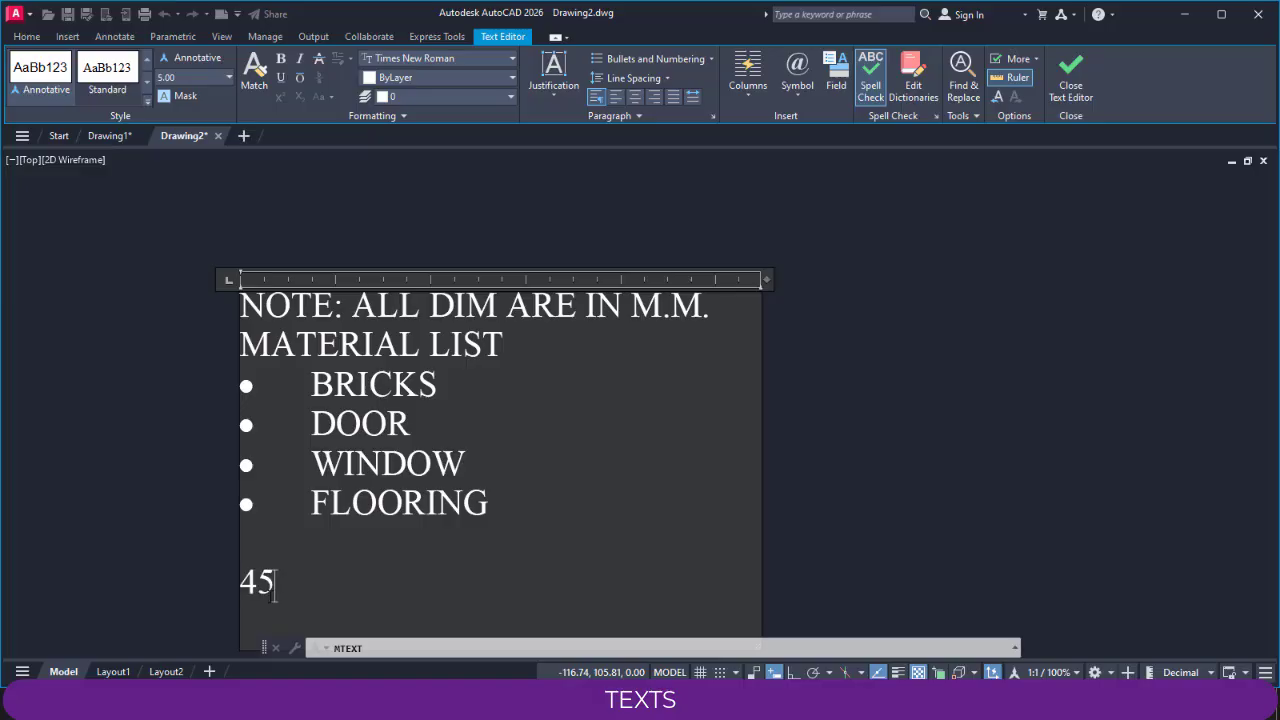
left_click(796, 84)
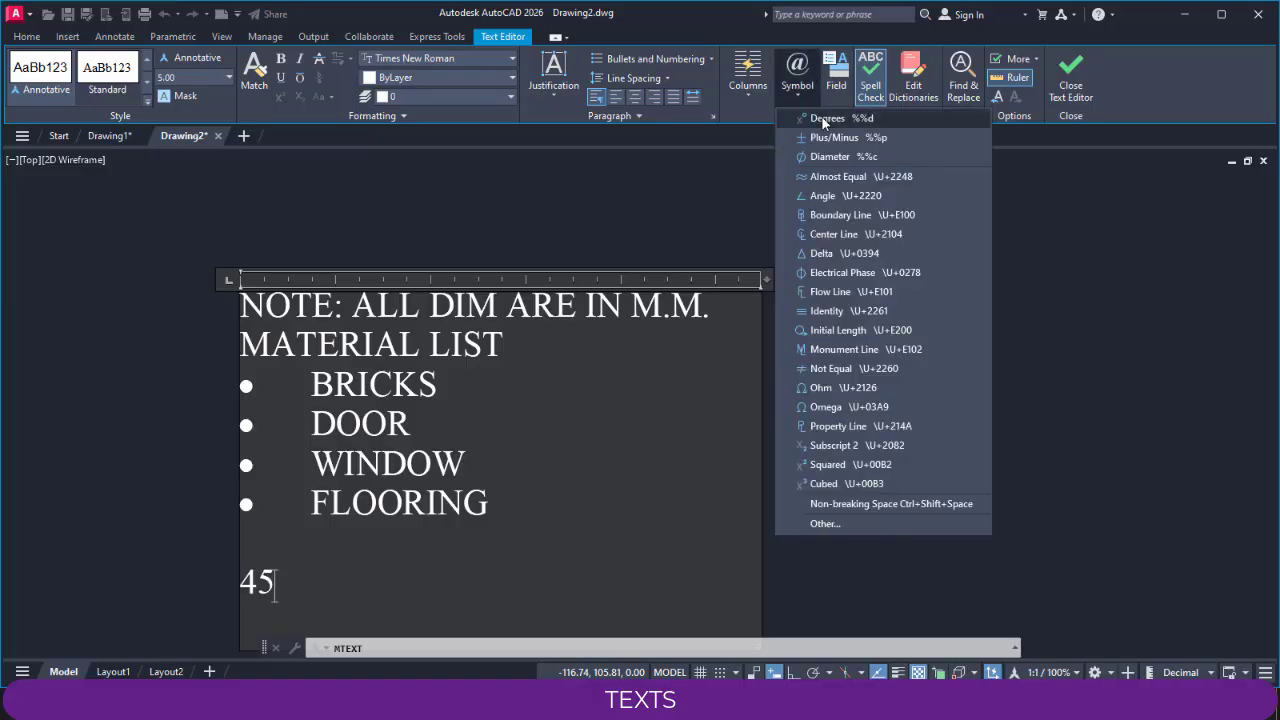
left_click(822, 117)
Step: Append the Plus/Minus, Monument Line, Omega and Initial Length symbols after 45° in the note
left_click(804, 88)
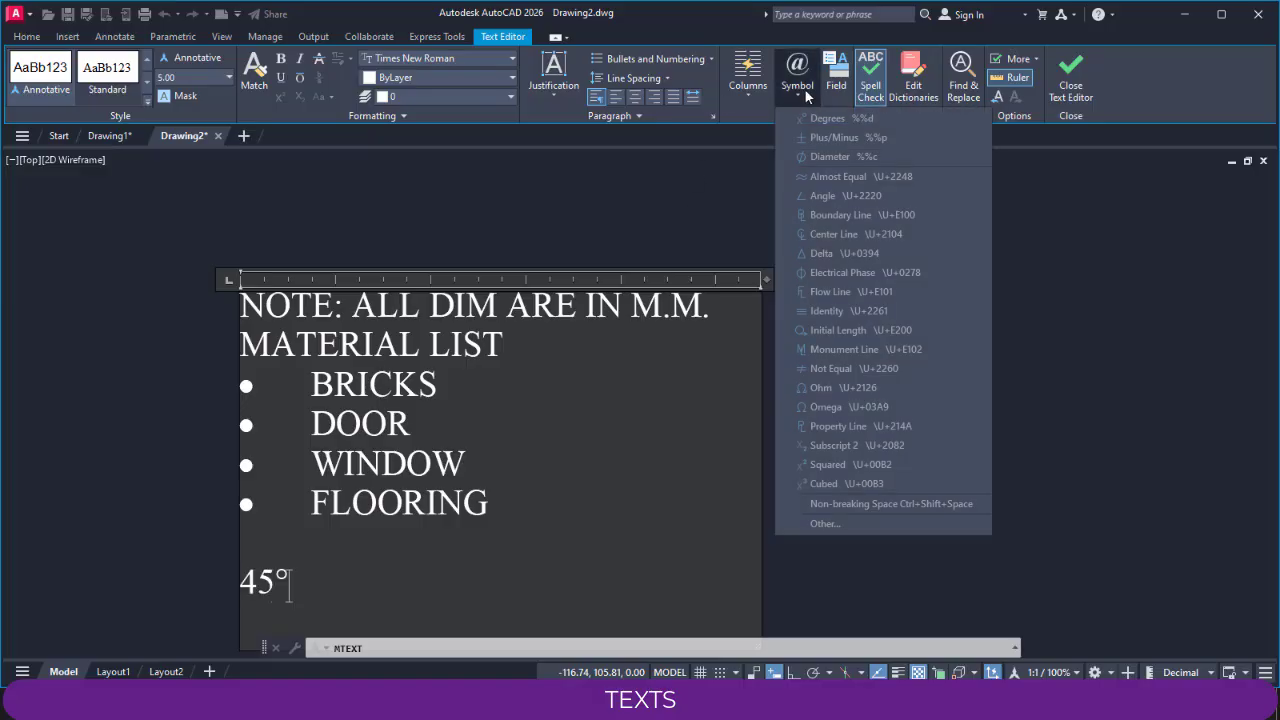
left_click(820, 137)
left_click(811, 94)
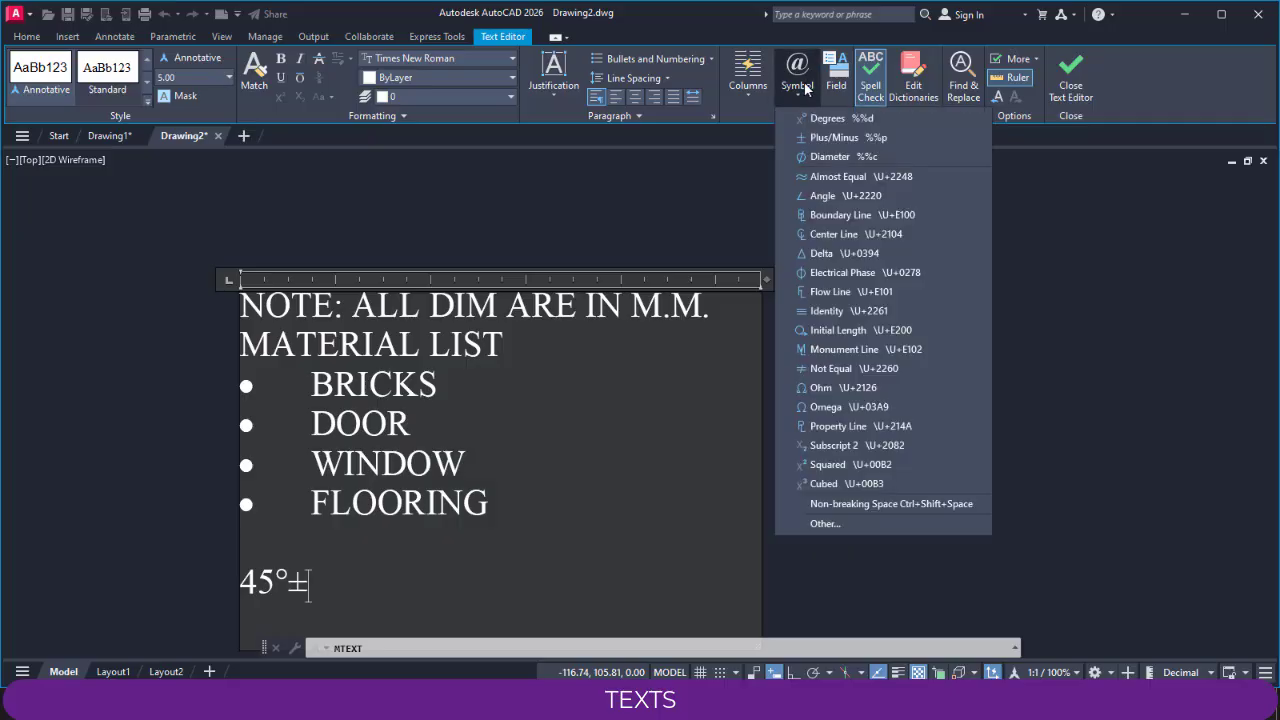
left_click(806, 355)
left_click(798, 80)
left_click(843, 416)
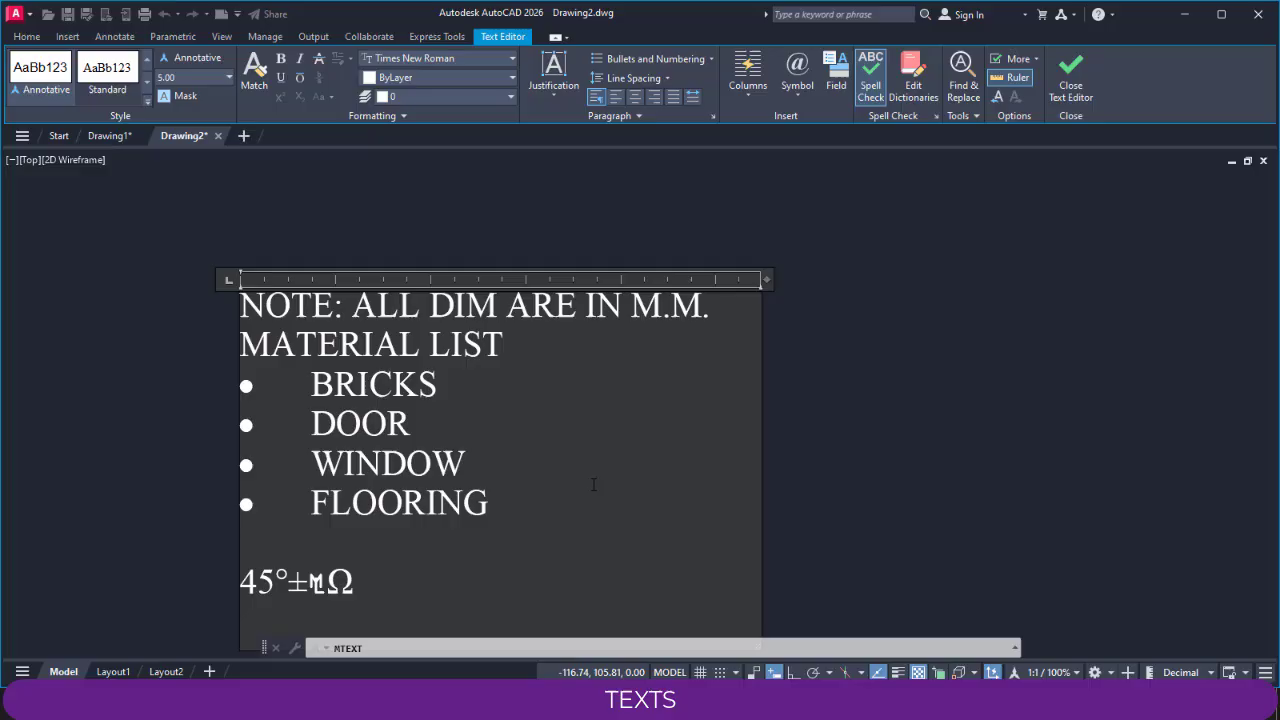
left_click(795, 85)
left_click(819, 336)
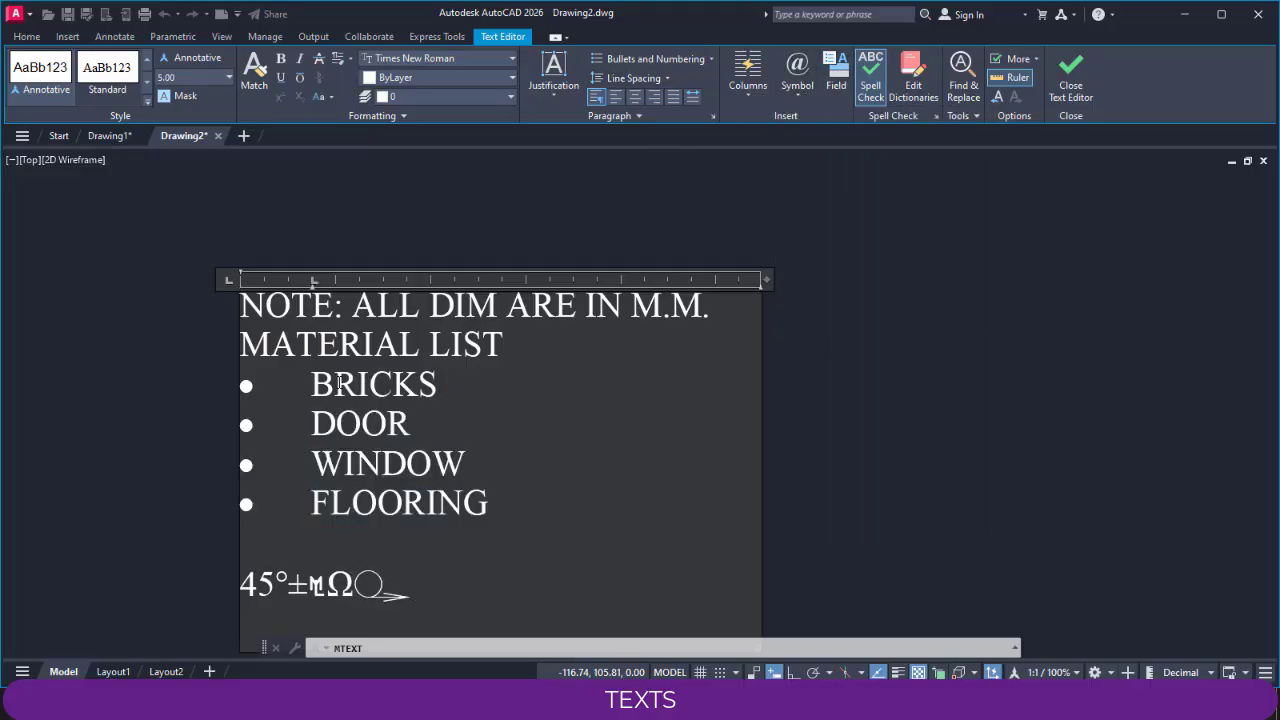
Step: Try wider line spacings up to double on the four bulleted items, and restore single spacing
left_click_drag(492, 505, 299, 371)
left_click_drag(509, 513, 307, 381)
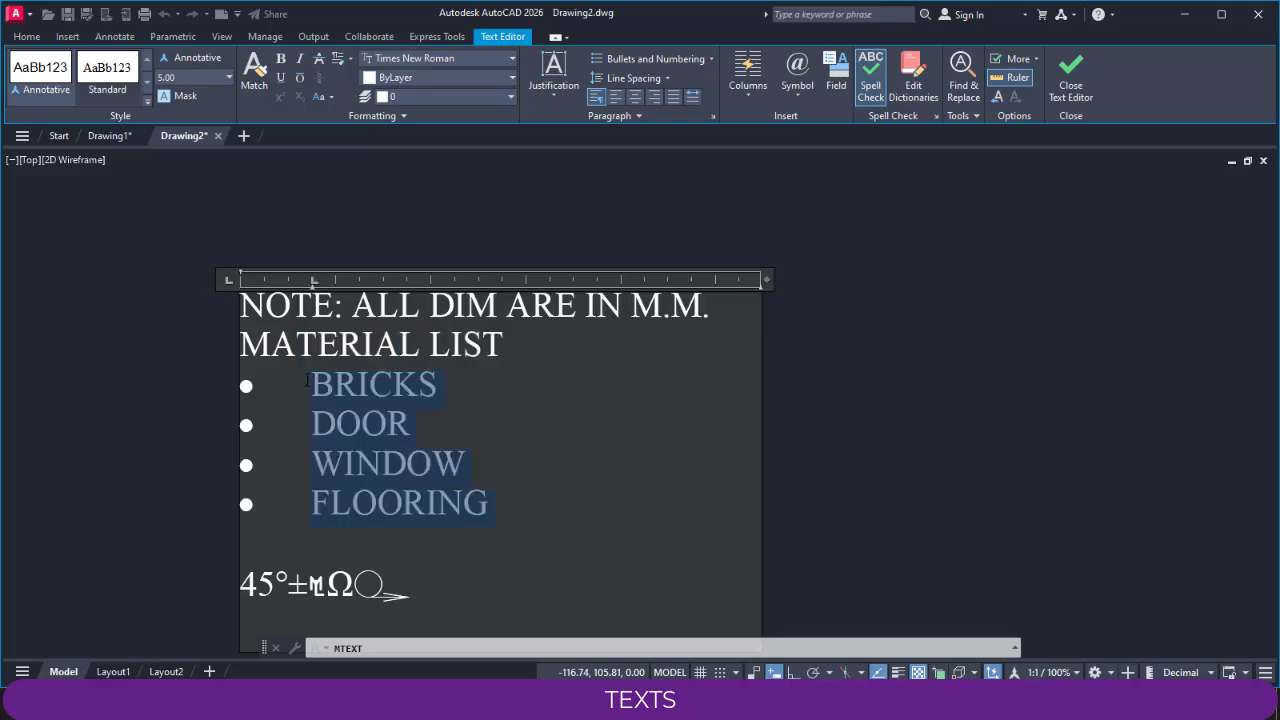
left_click(639, 76)
left_click(621, 117)
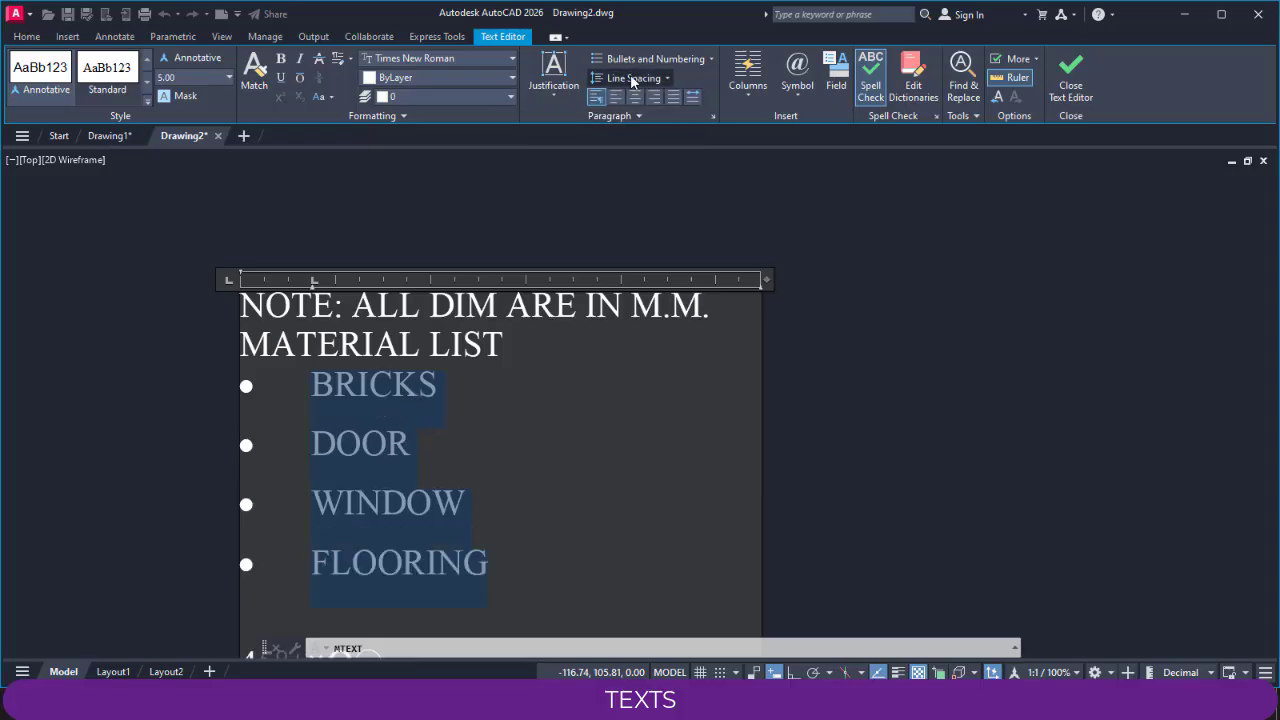
left_click(631, 78)
left_click(633, 134)
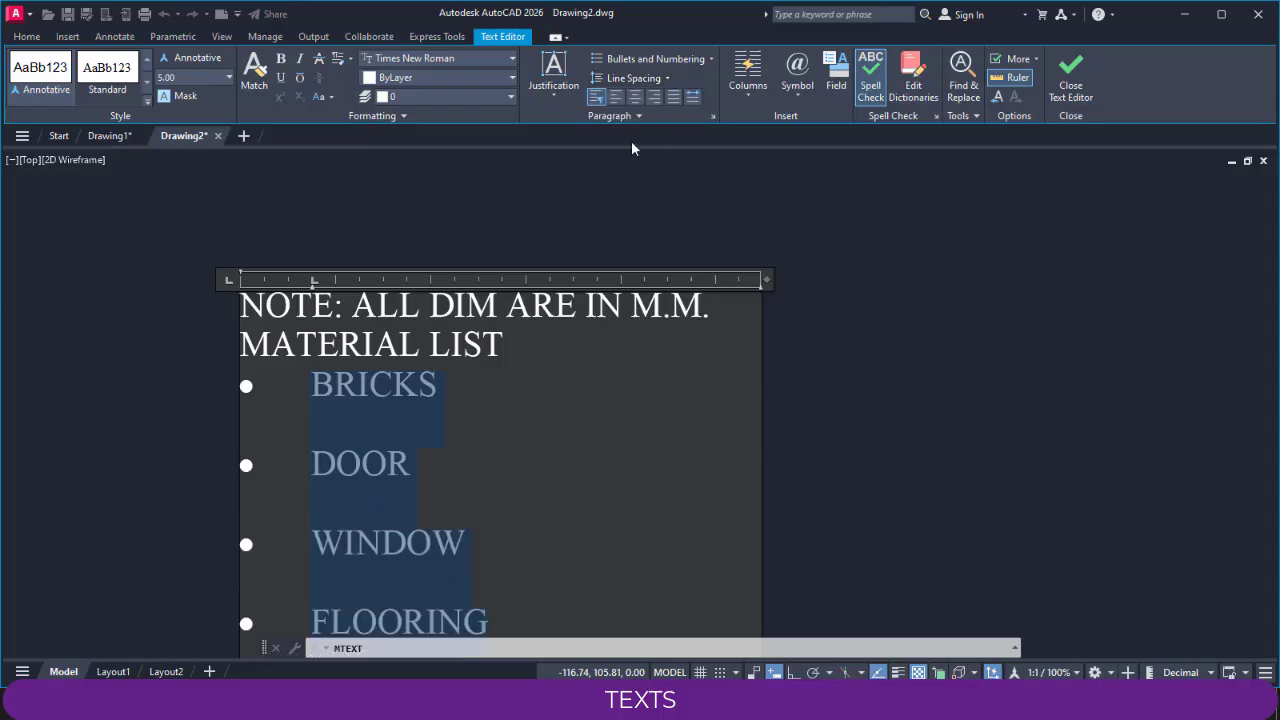
left_click(639, 78)
left_click(632, 94)
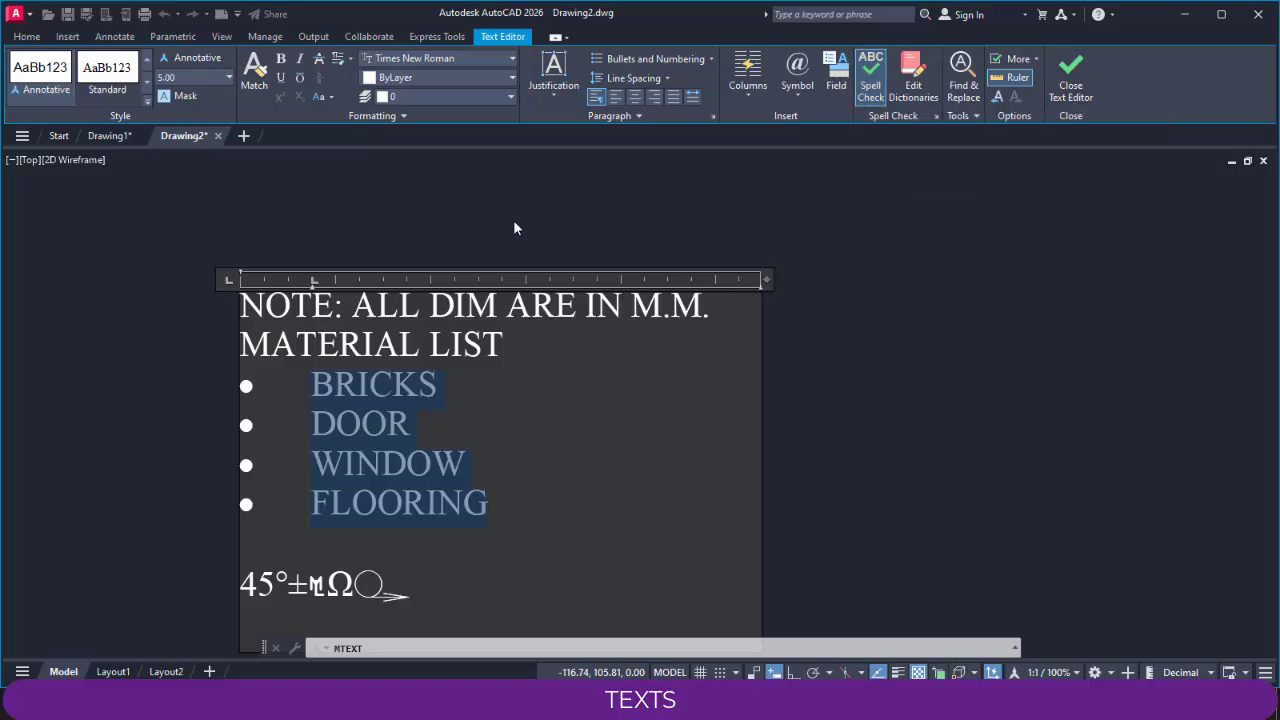
Step: Color the list item BRICKS red and the item DOOR yellow (241,235,31)
left_click(455, 383)
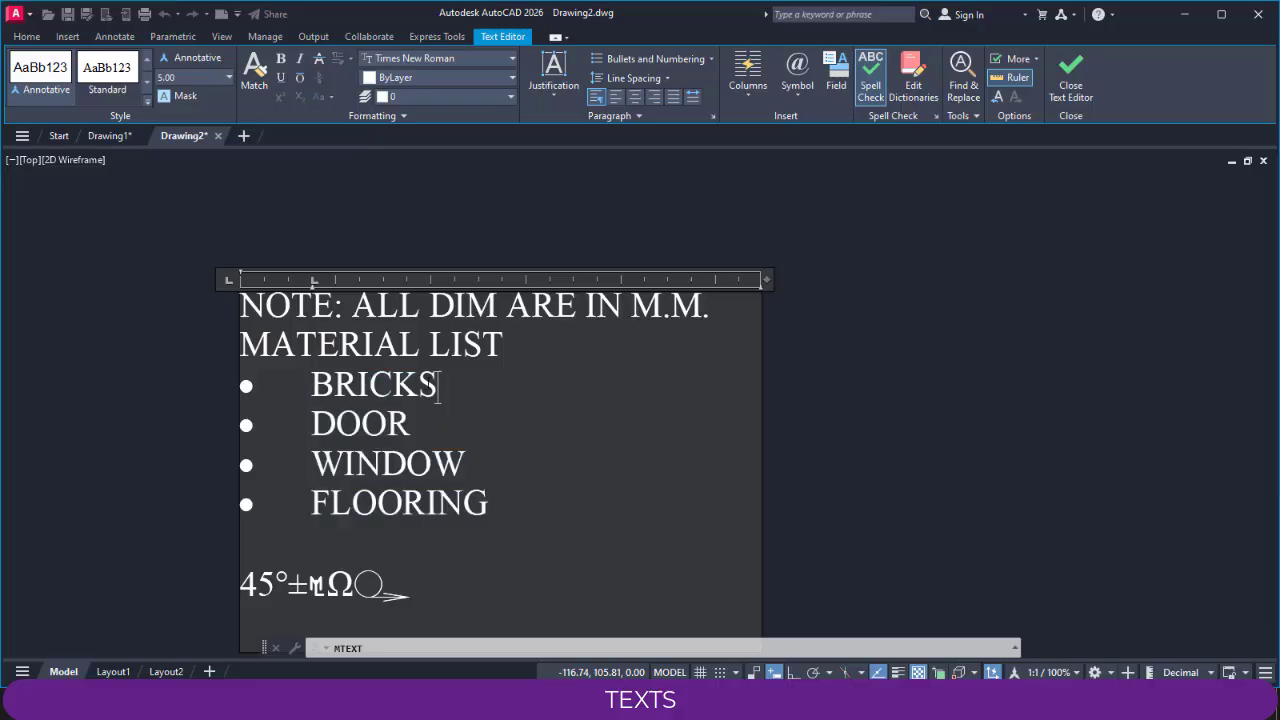
left_click_drag(455, 383, 322, 383)
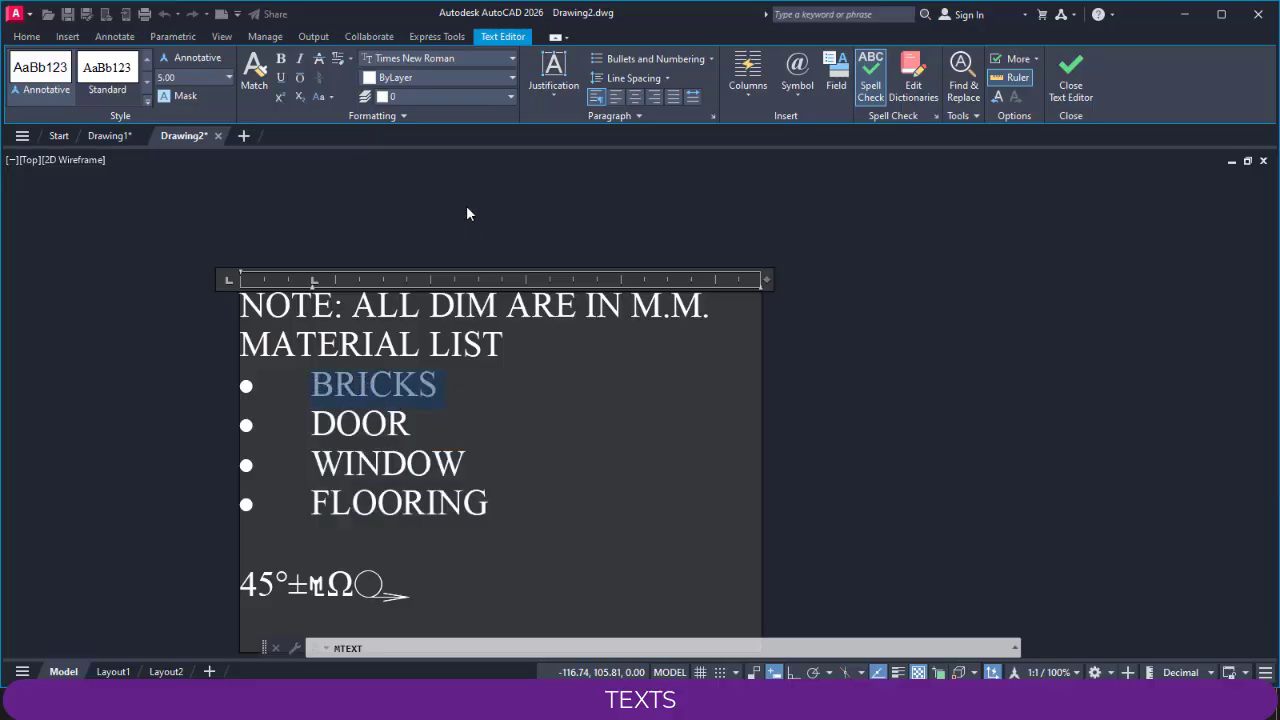
left_click(416, 78)
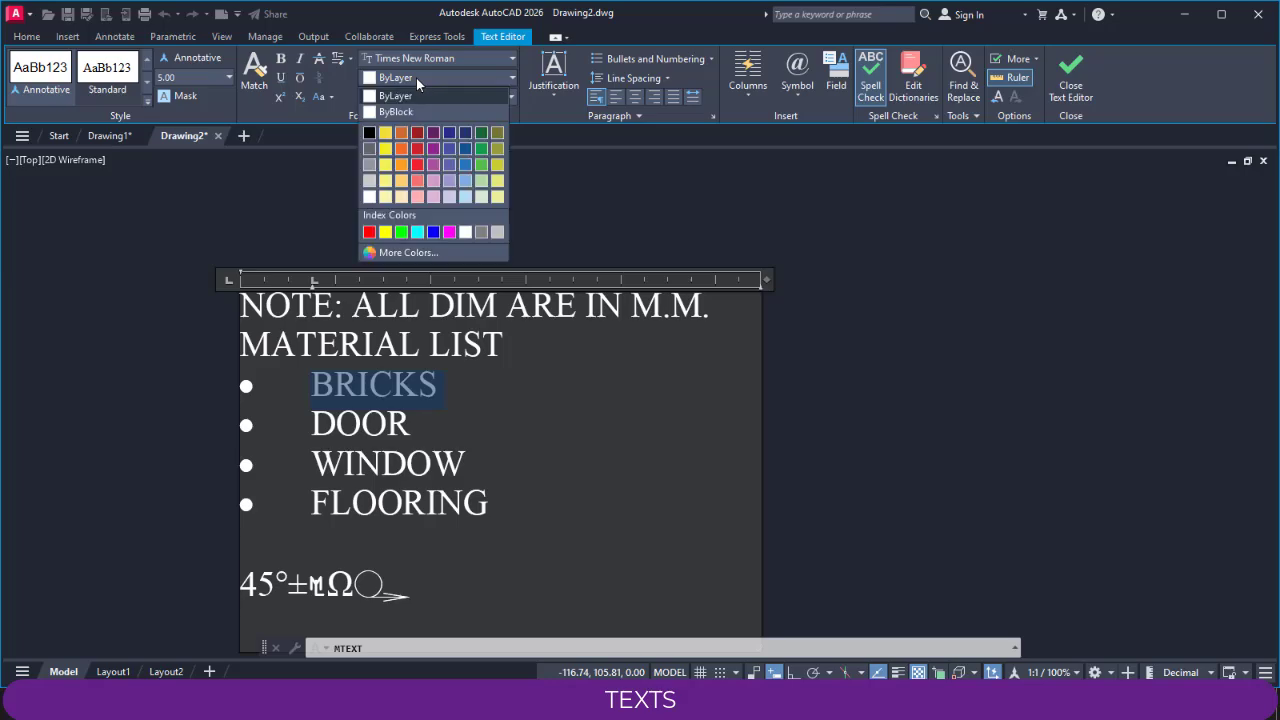
left_click(420, 144)
left_click(420, 420)
left_click_drag(420, 420, 310, 421)
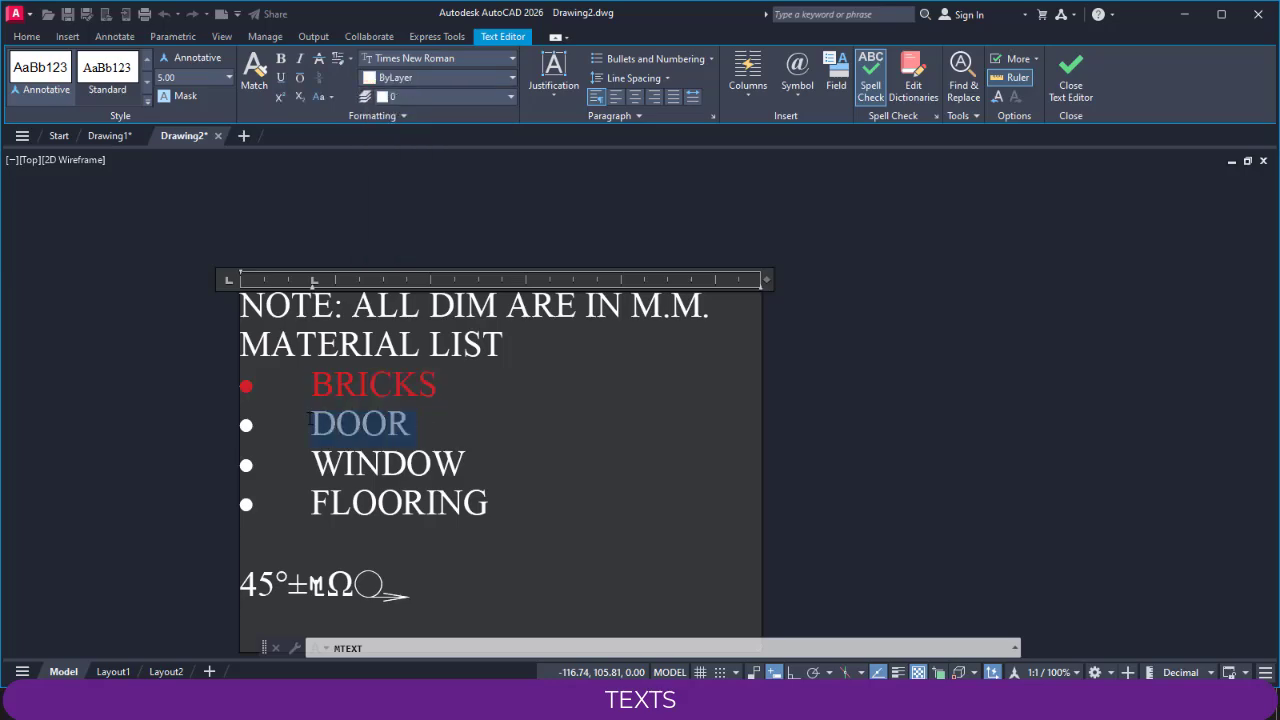
left_click(428, 77)
left_click(402, 152)
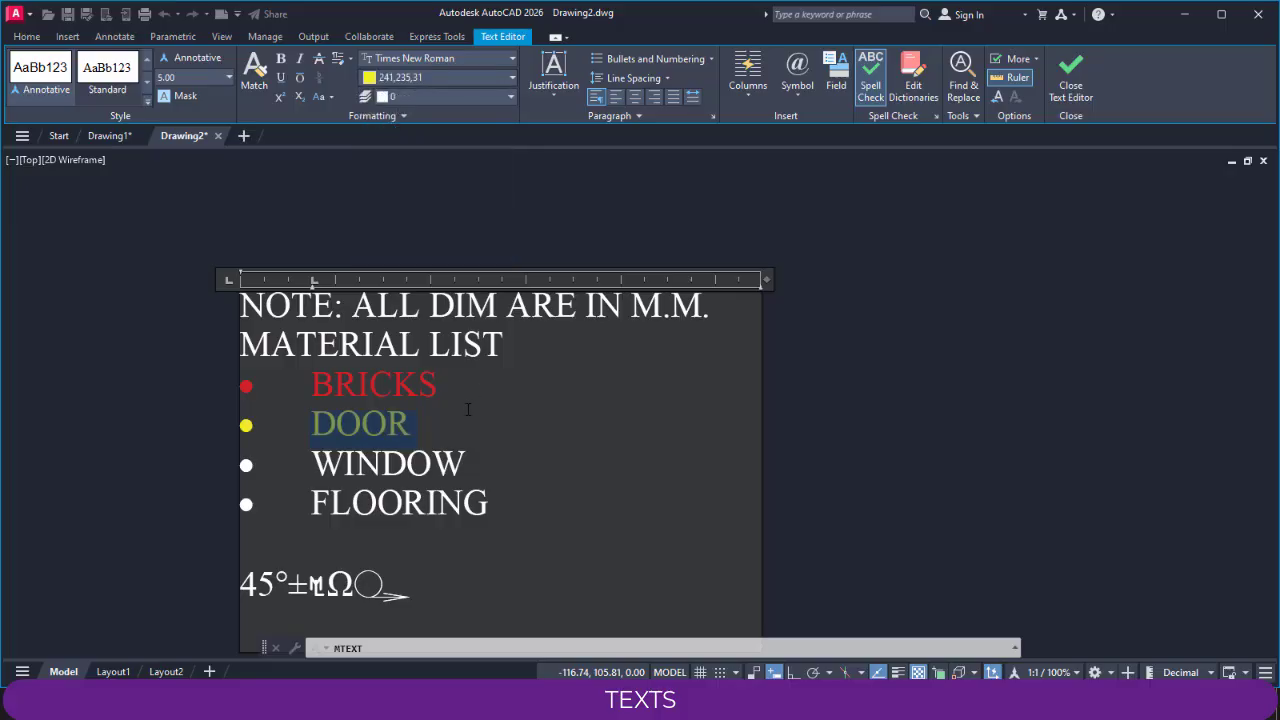
Step: Color the list item WINDOW pale yellow (237,238,153) and finish editing the note
left_click(468, 462)
left_click_drag(468, 462, 315, 462)
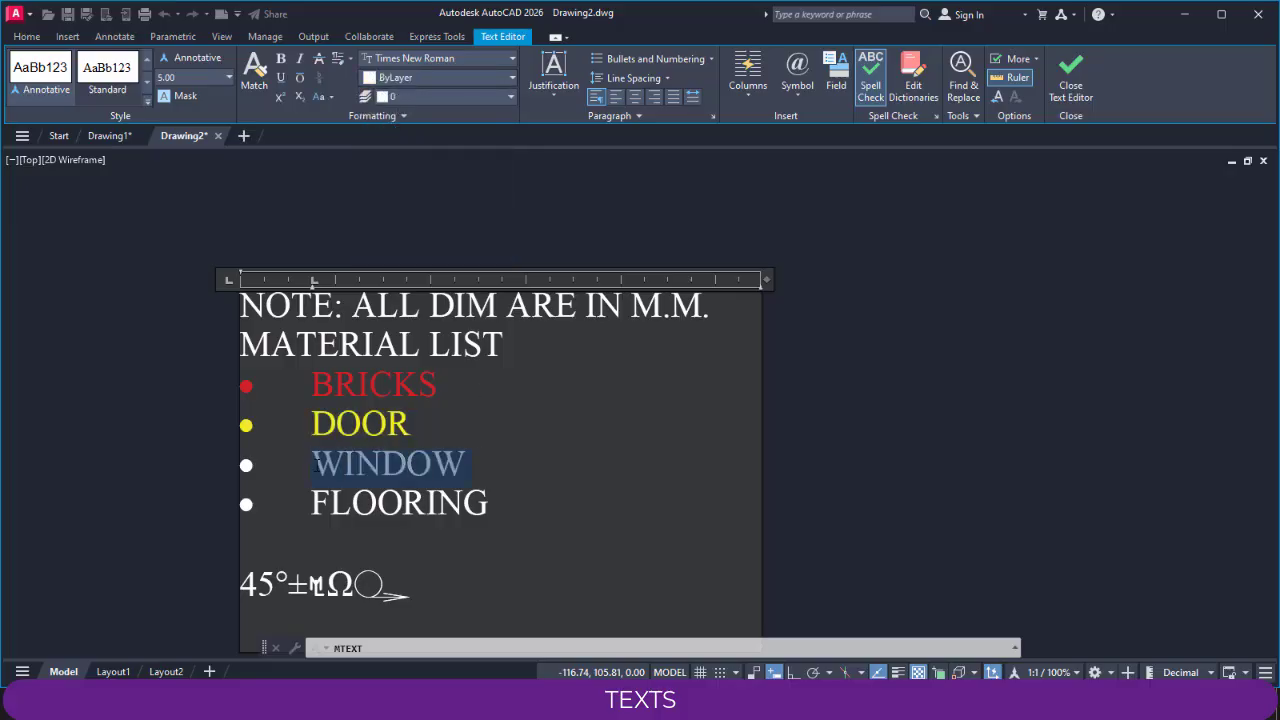
left_click(471, 82)
left_click(499, 200)
left_click(812, 397)
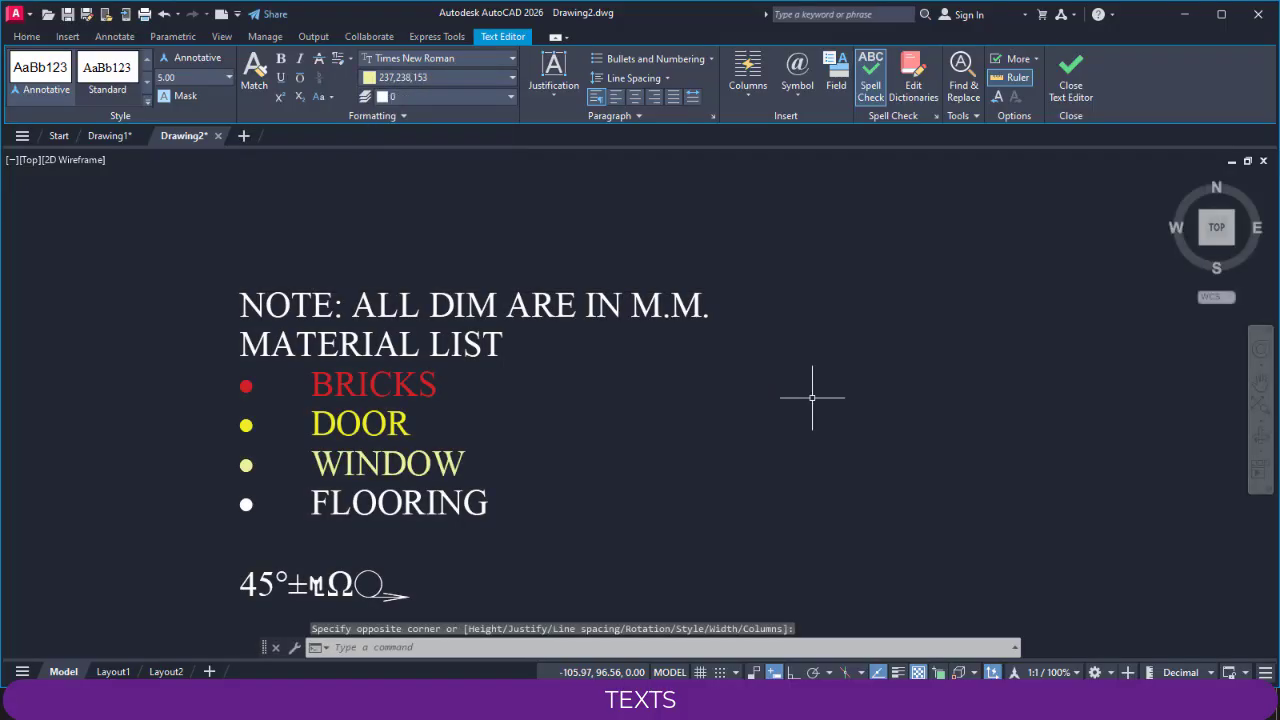
Step: Examine the colored multiline note up close and in relation to the neighboring texts and sheet
scroll(770, 410, "down", 4)
scroll(714, 400, "up", 3)
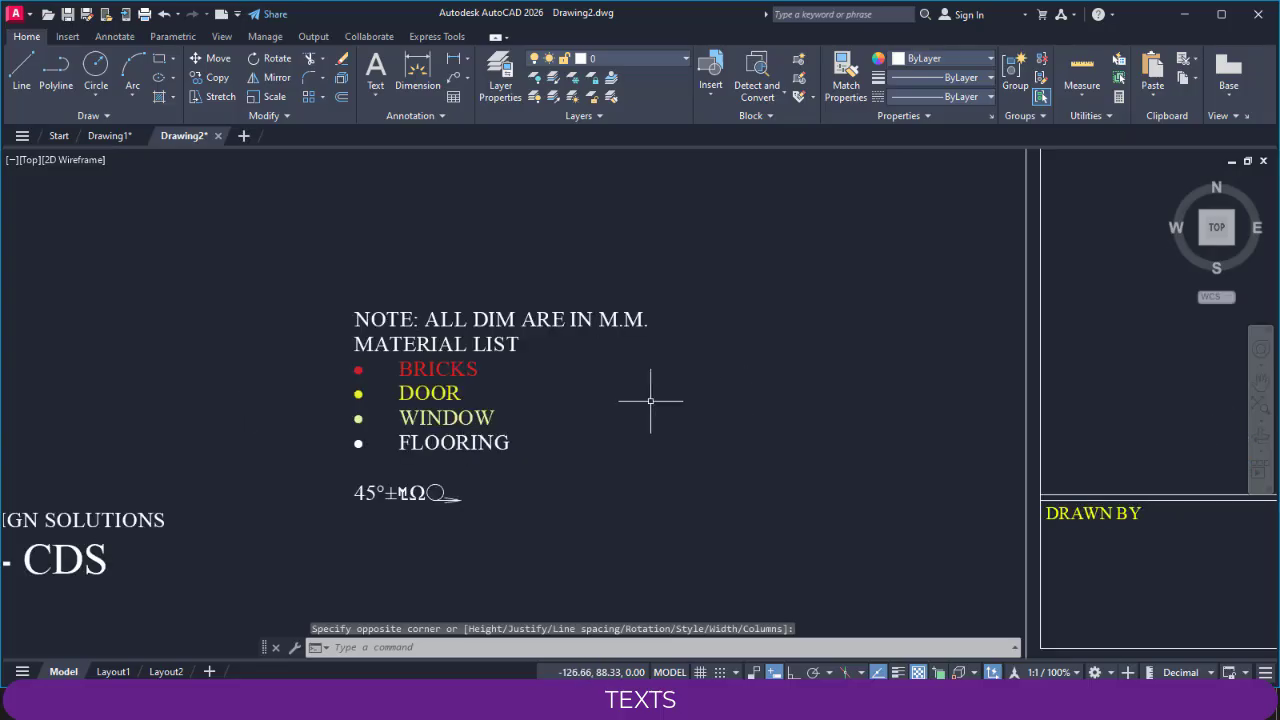
scroll(680, 414, "up", 1)
scroll(509, 400, "up", 2)
middle_click_drag(509, 400, 631, 406)
scroll(583, 412, "down", 1)
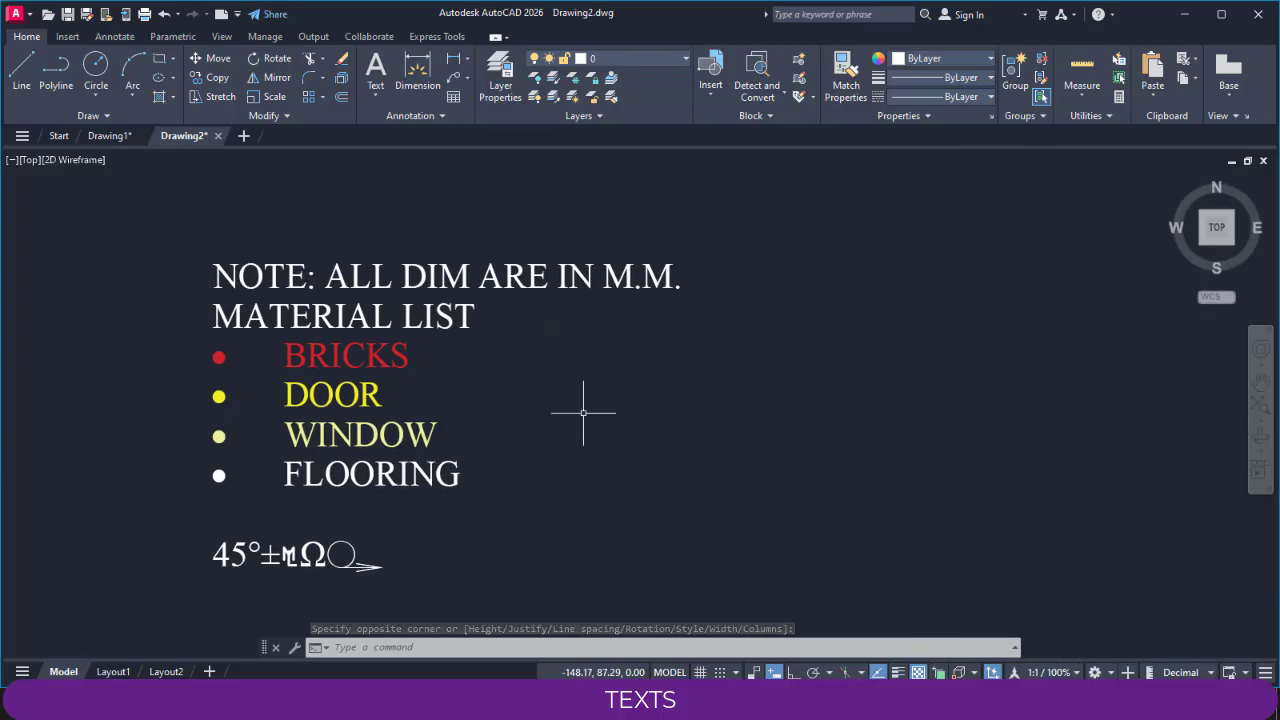
mouse_move(534, 366)
middle_mouse_down()
mouse_move(590, 370)
mouse_move(574, 388)
middle_mouse_up()
scroll(674, 369, "down", 4)
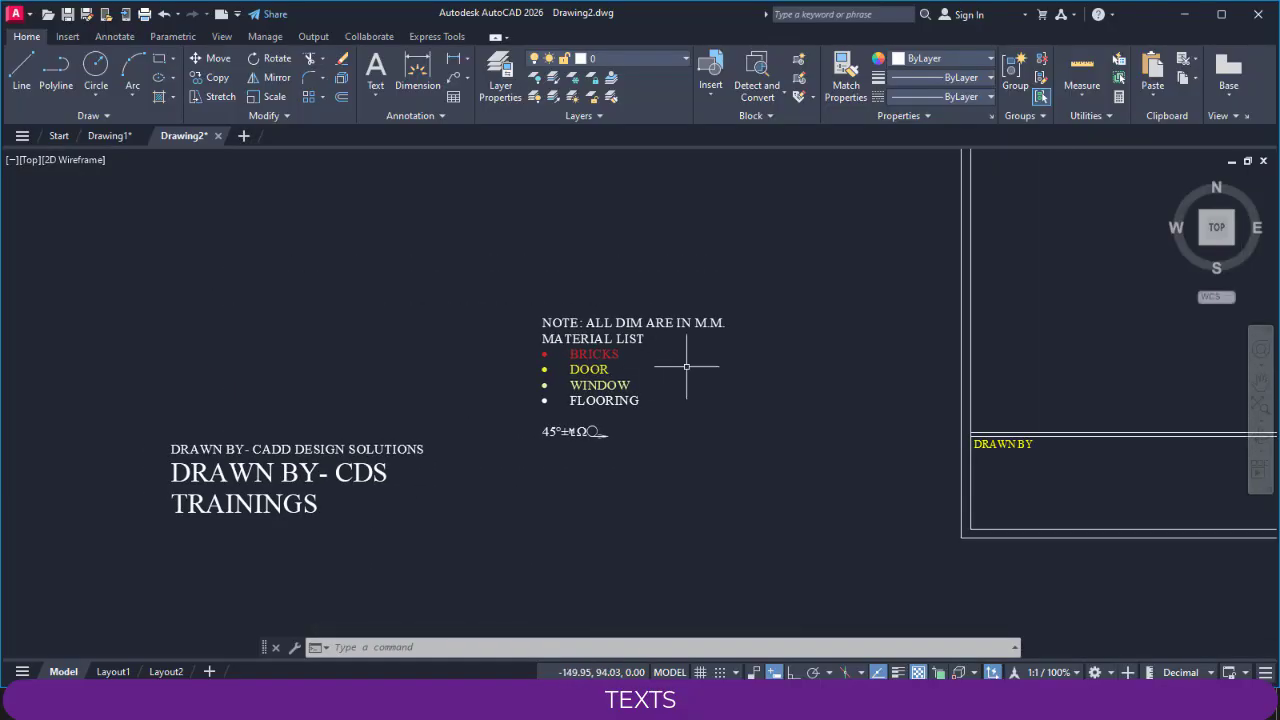
Step: Reopen the note, set the text height of the MATERIAL LIST heading to 10, and close the editor
double_click(601, 369)
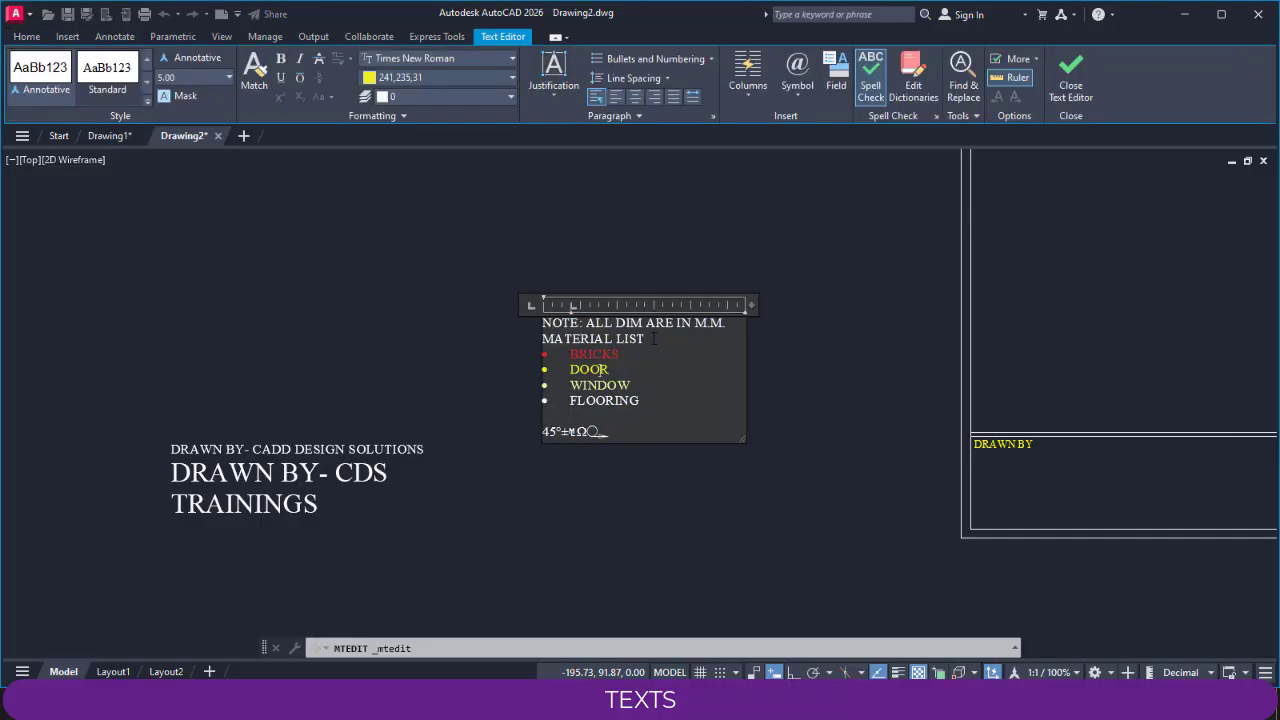
left_click_drag(651, 338, 542, 338)
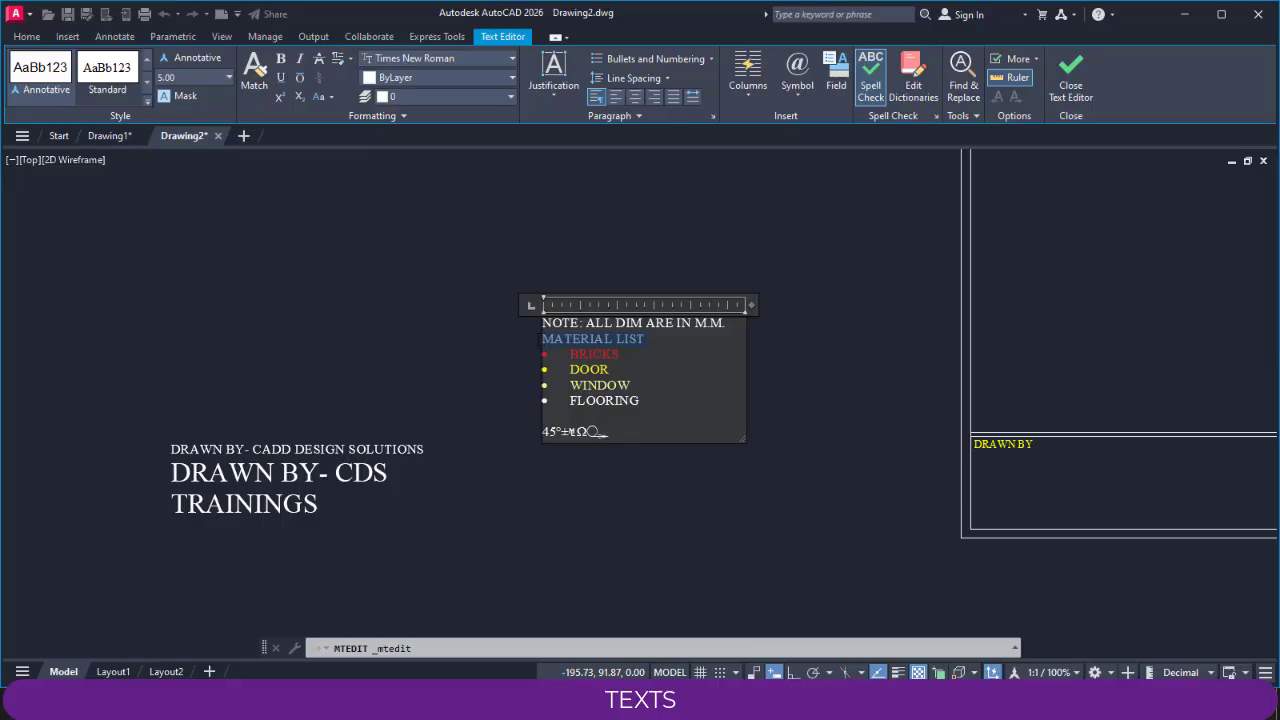
left_click(653, 402)
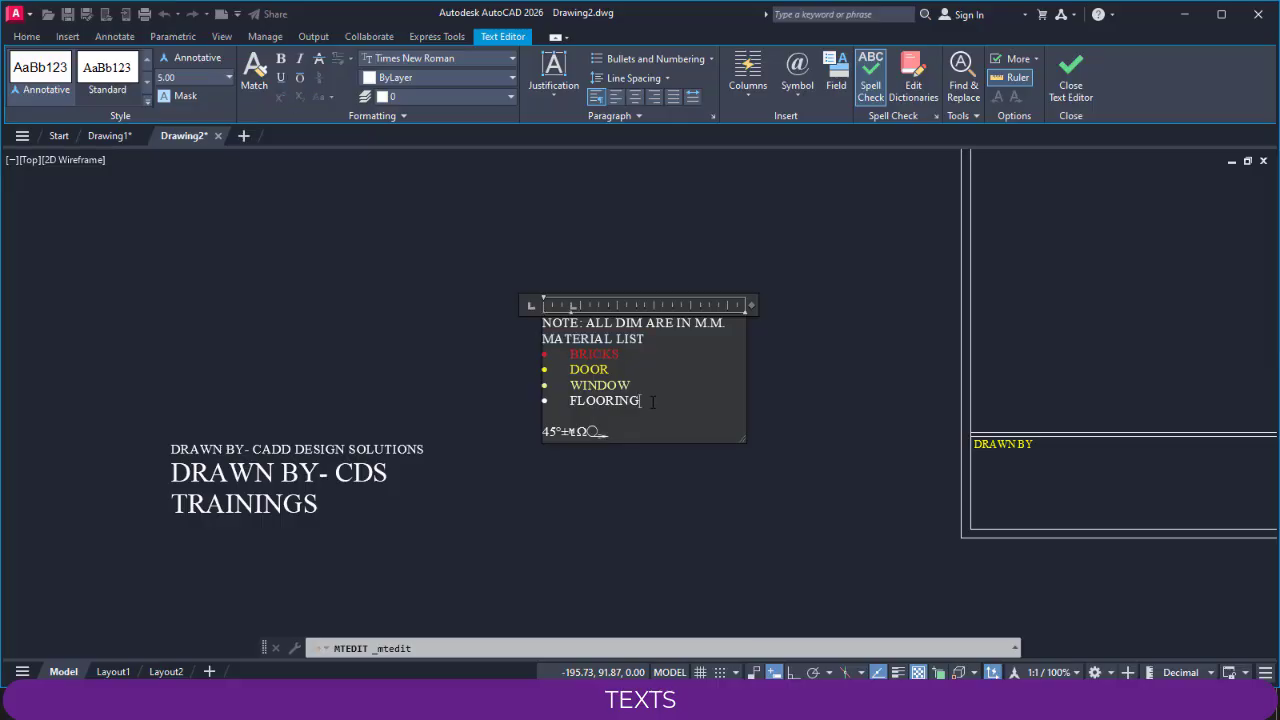
left_click(197, 83)
key("Return")
left_click_drag(647, 402, 516, 323)
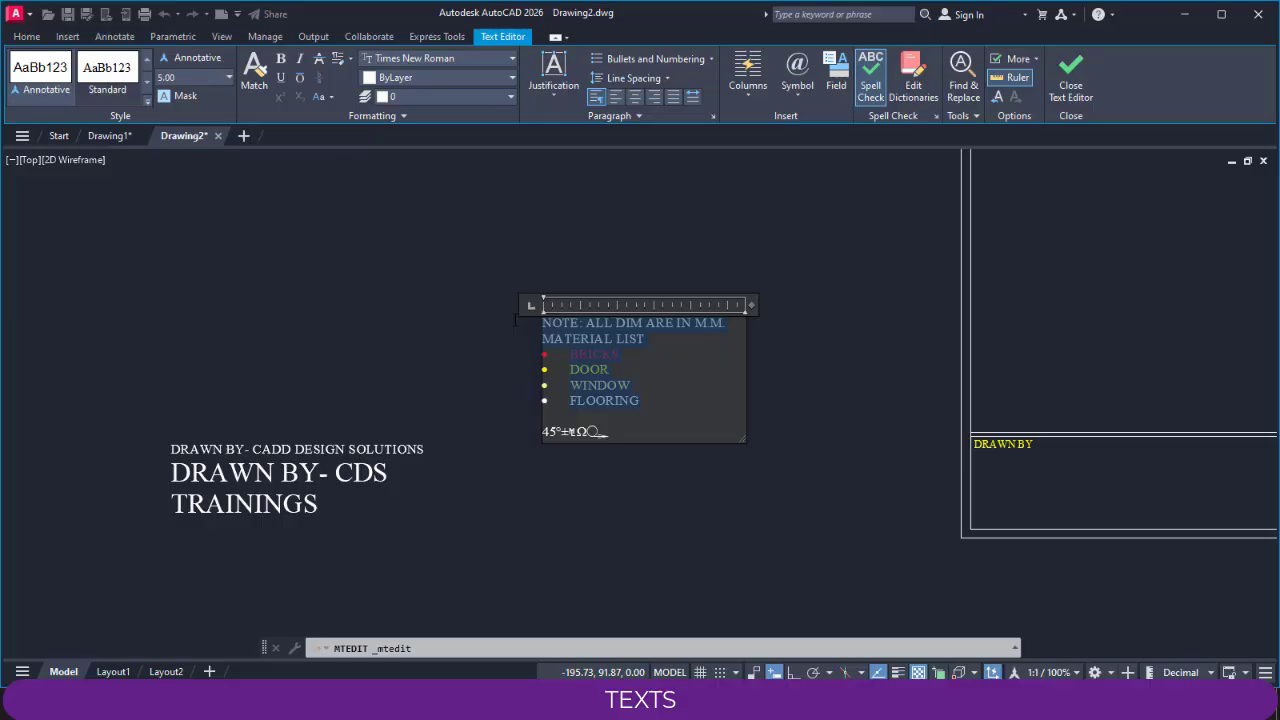
left_click_drag(650, 340, 517, 335)
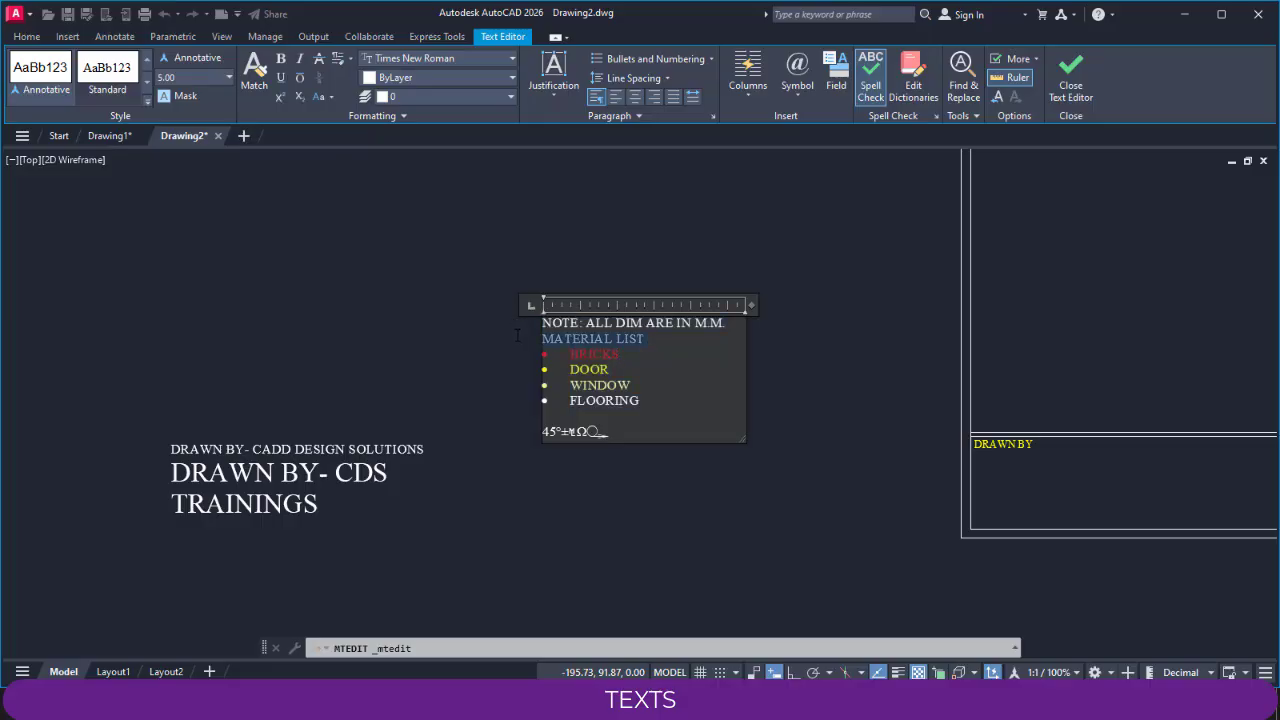
left_click(208, 76)
type("10.00")
key("Return")
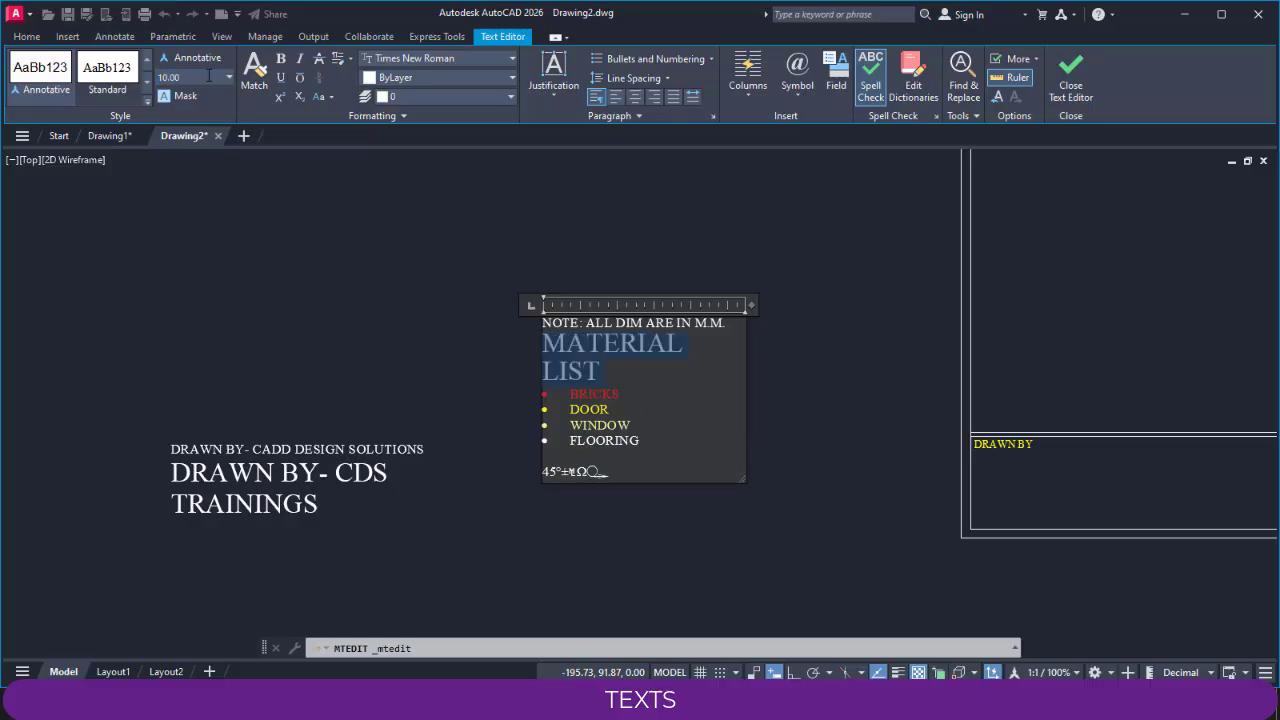
left_click(354, 267)
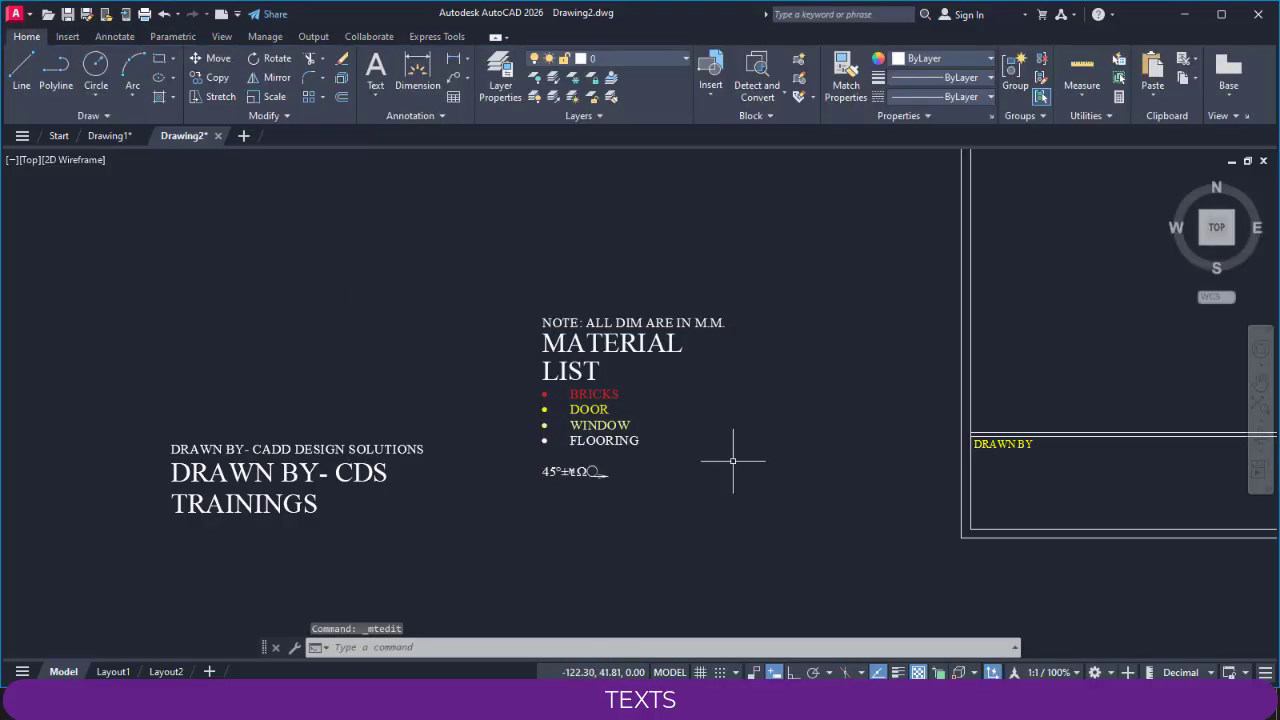
middle_click_drag(679, 414, 524, 354)
scroll(524, 354, "up", 4)
scroll(471, 323, "down", 2)
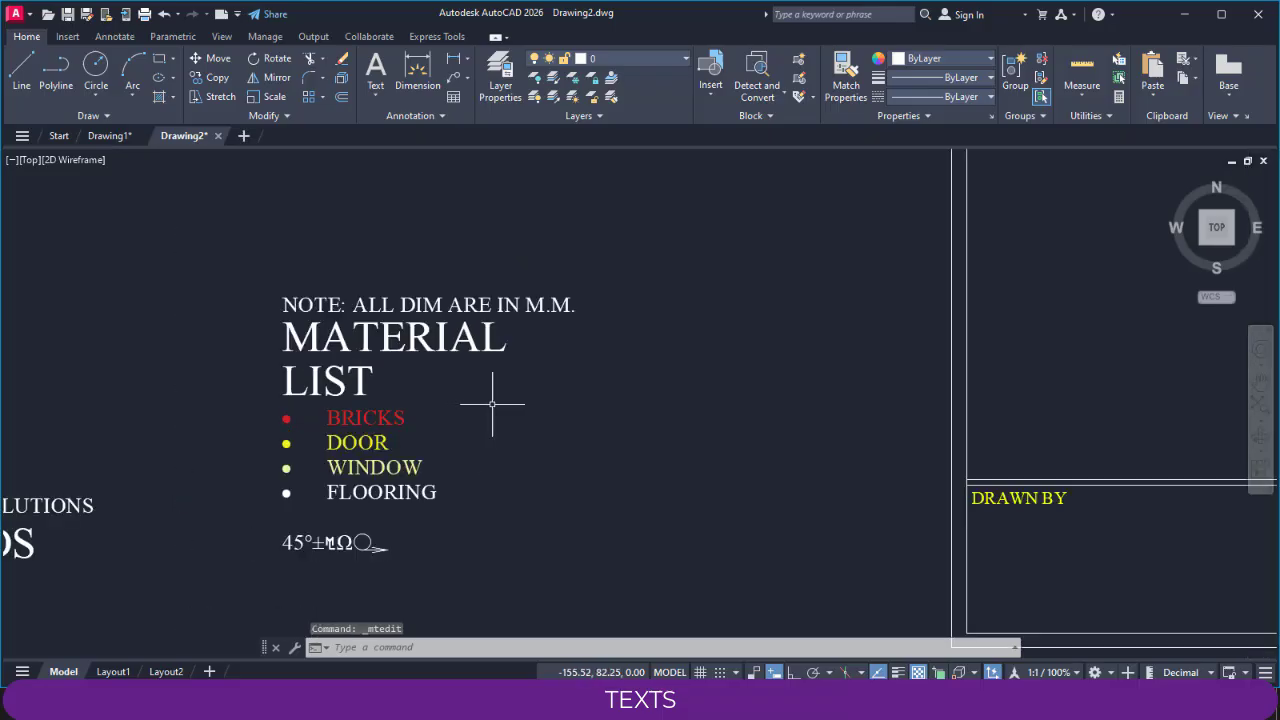
middle_click_drag(500, 400, 453, 366)
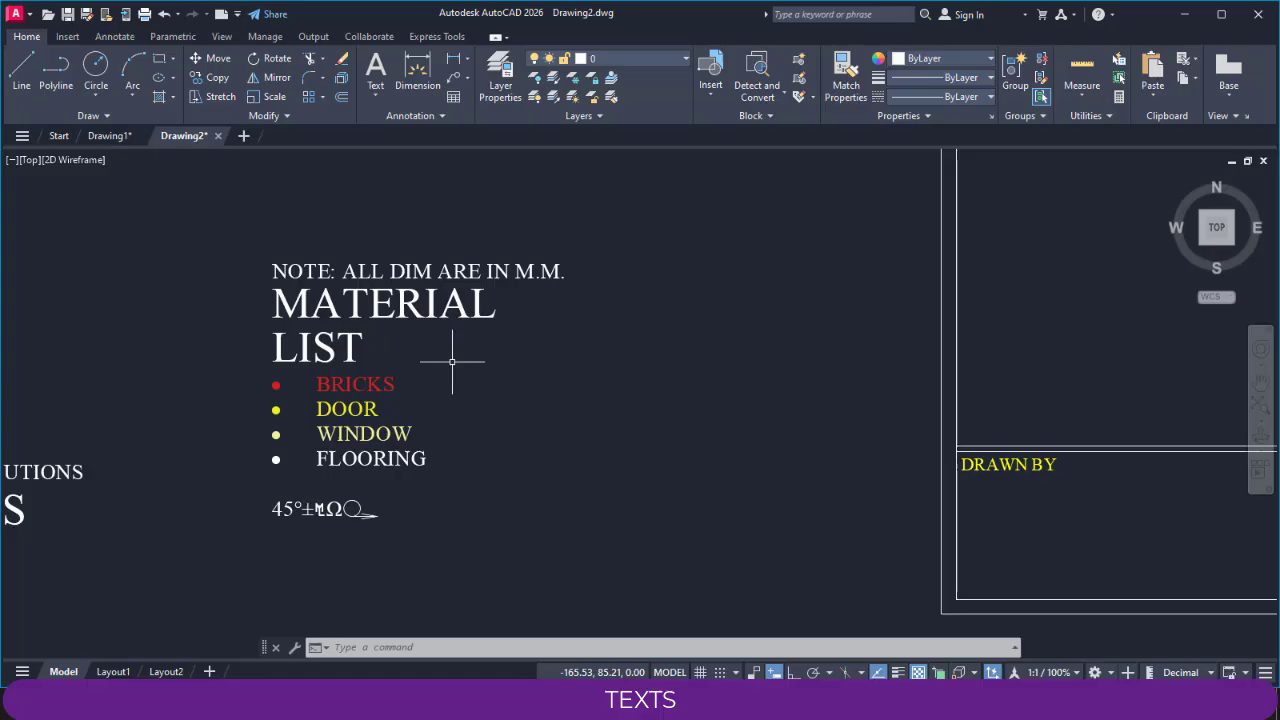
middle_click_drag(452, 362, 666, 437)
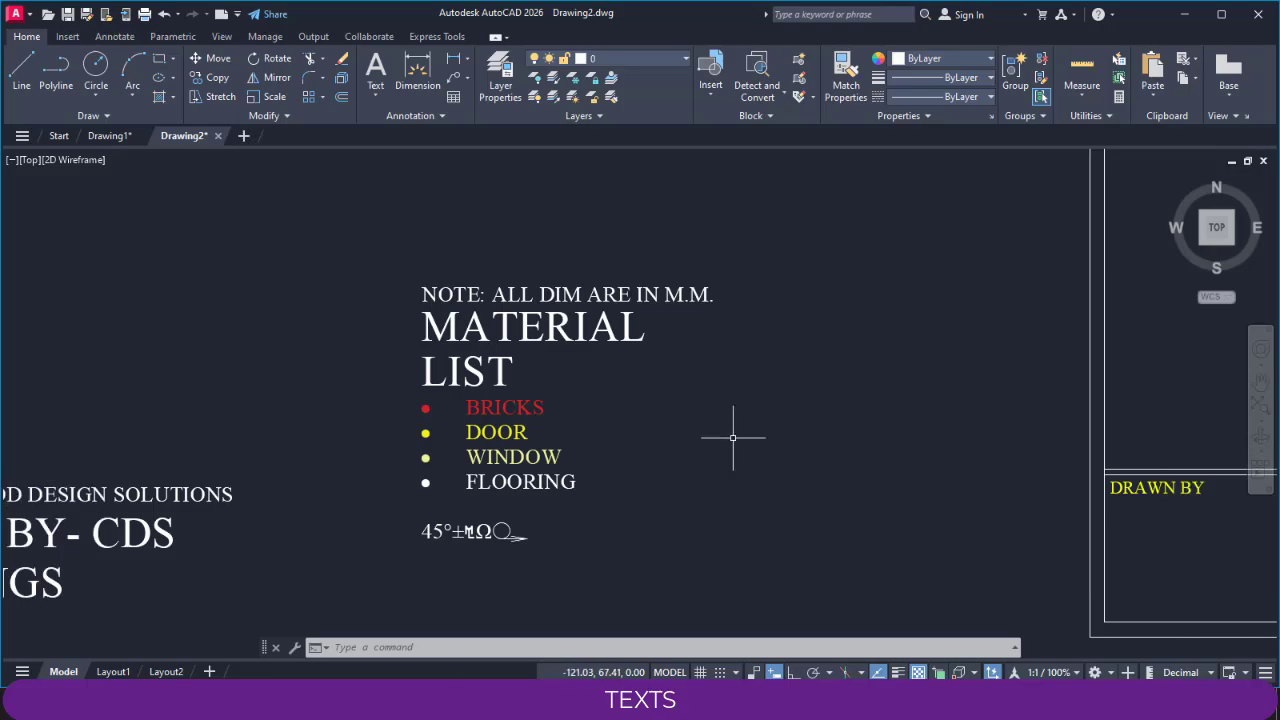
mouse_move(671, 403)
middle_mouse_down()
mouse_move(877, 371)
mouse_move(1023, 371)
mouse_move(934, 383)
mouse_move(943, 372)
middle_mouse_up()
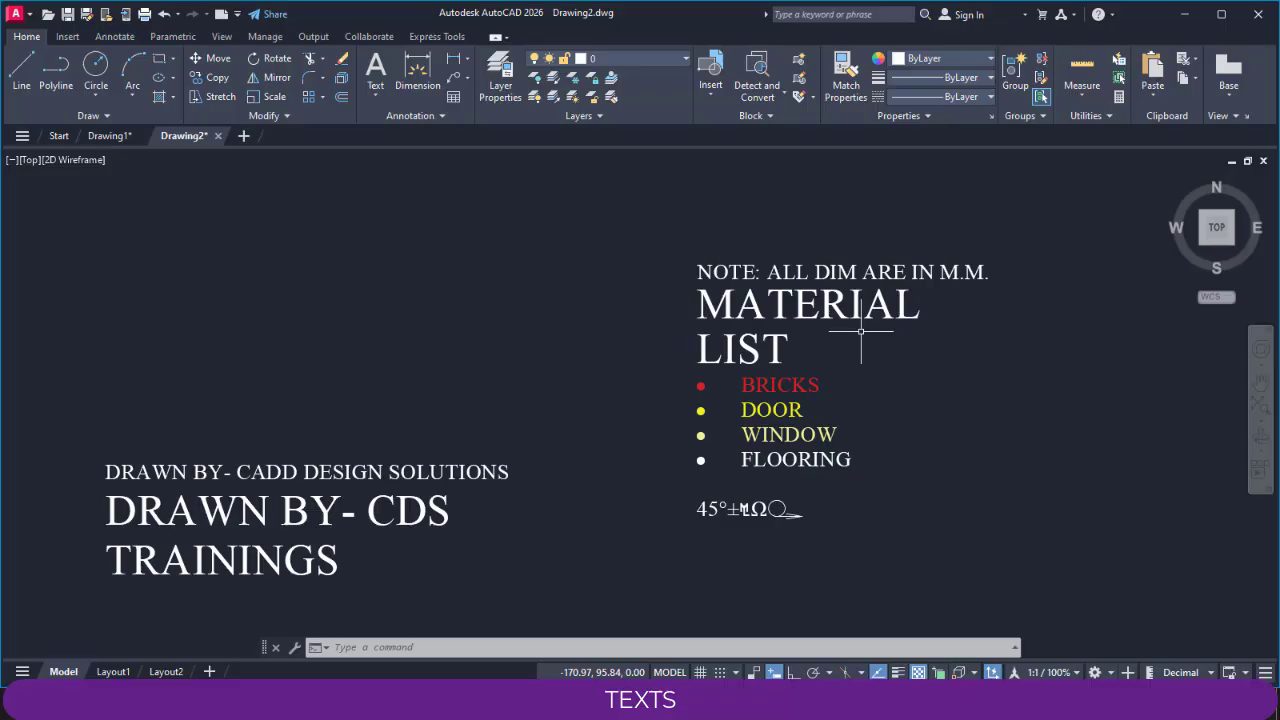
Step: Draw a shallow, upward-bulging three-point arc in the empty area above and to the left of the DRAWN BY texts
scroll(806, 357, "down", 2)
middle_click_drag(571, 362, 654, 434)
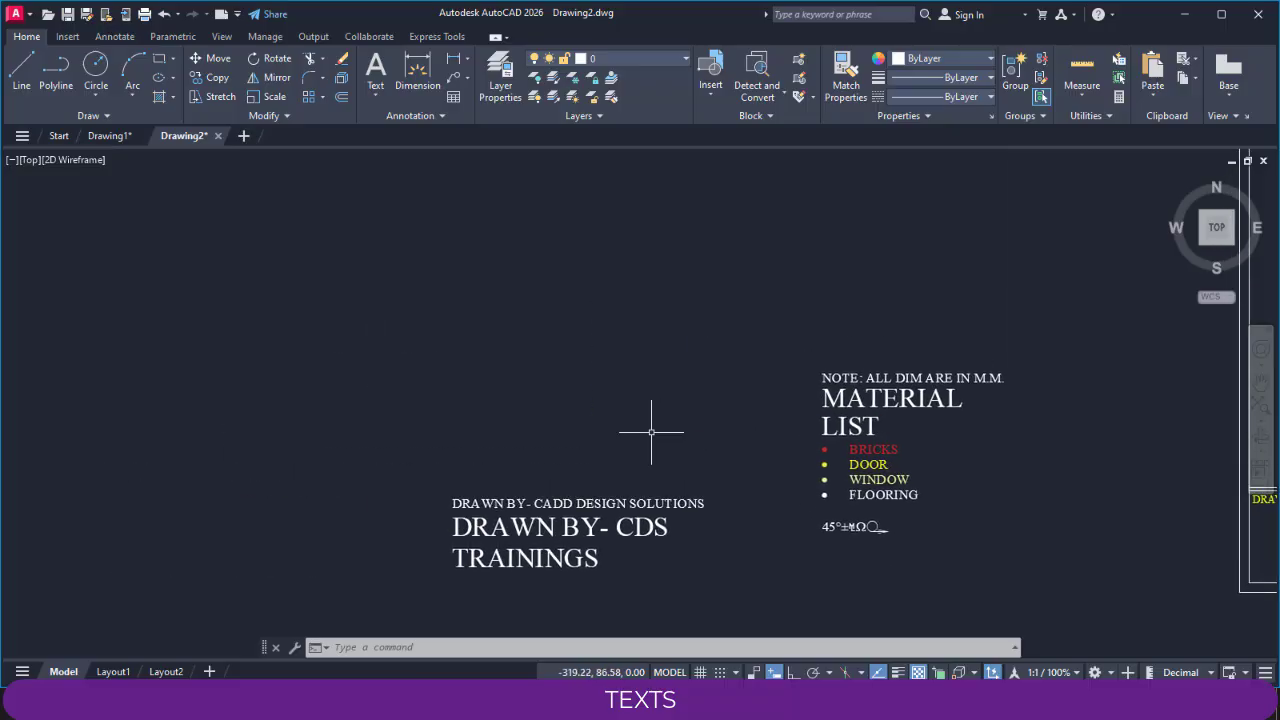
type("A")
key("Return")
left_click(282, 328)
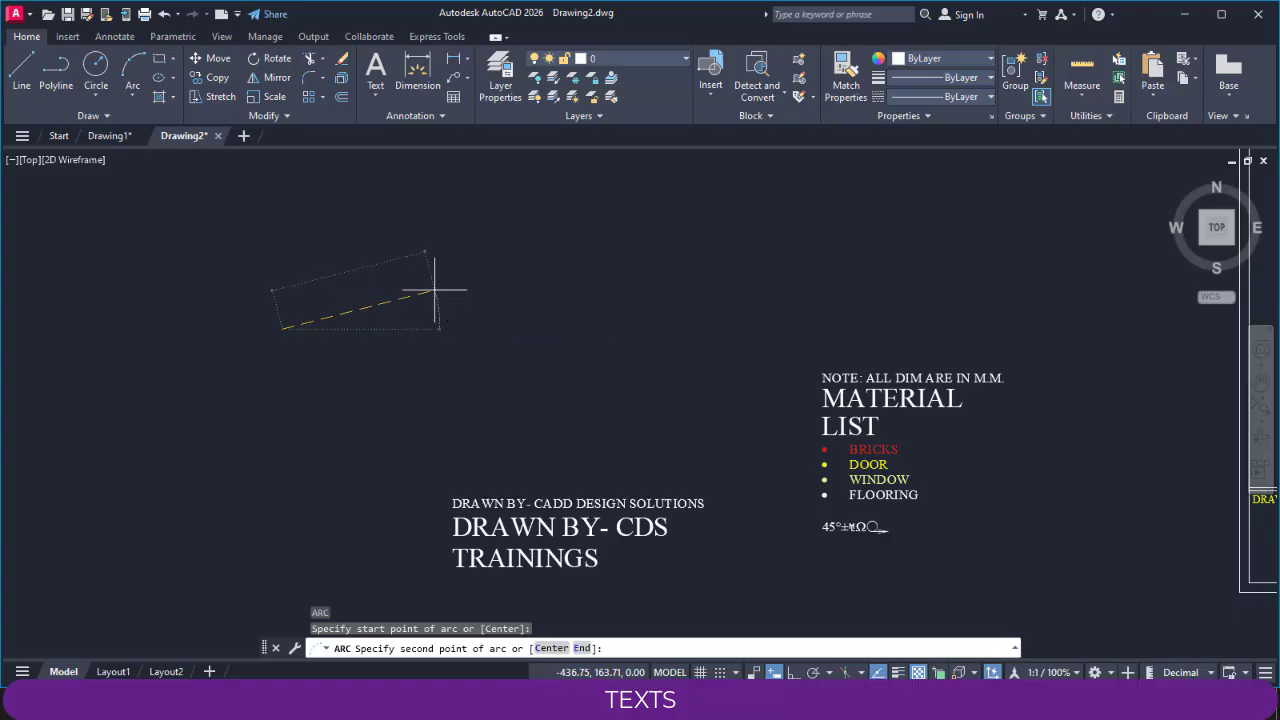
left_click(430, 290)
left_click(532, 347)
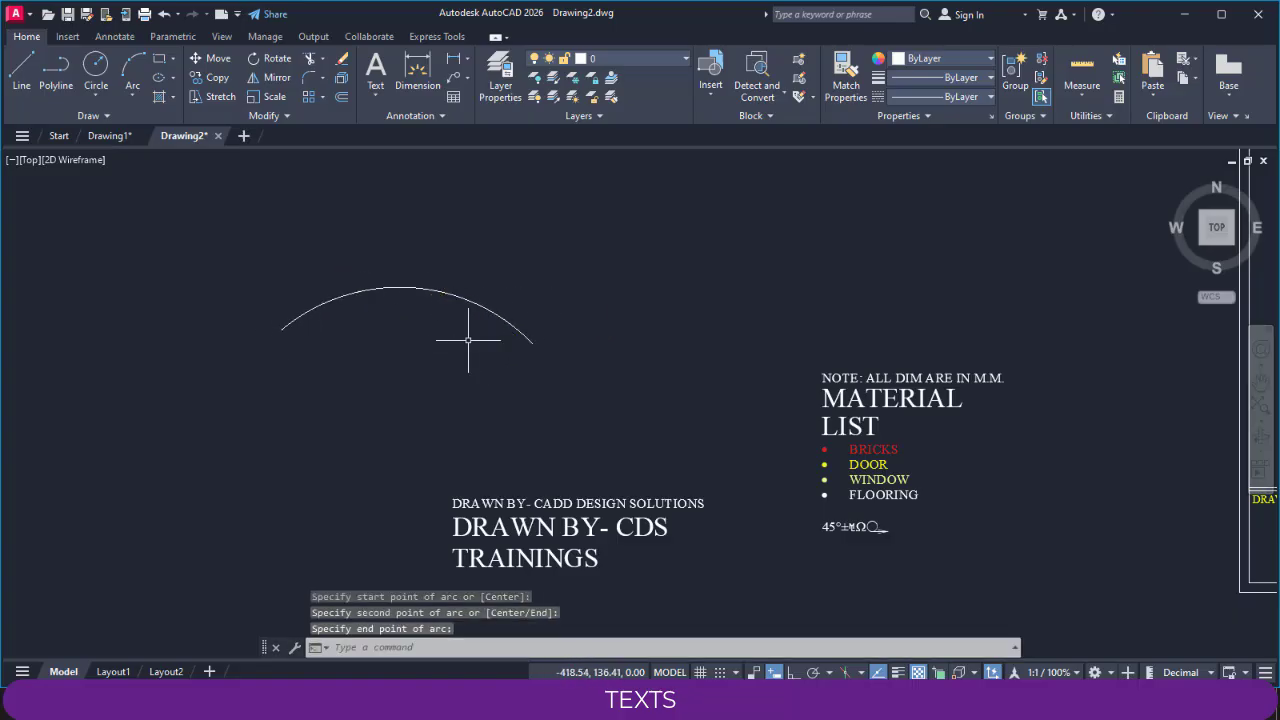
Step: Create arc-aligned text reading ARC ALIGNED TEXT along the arc, with a text height of 5
left_click(375, 96)
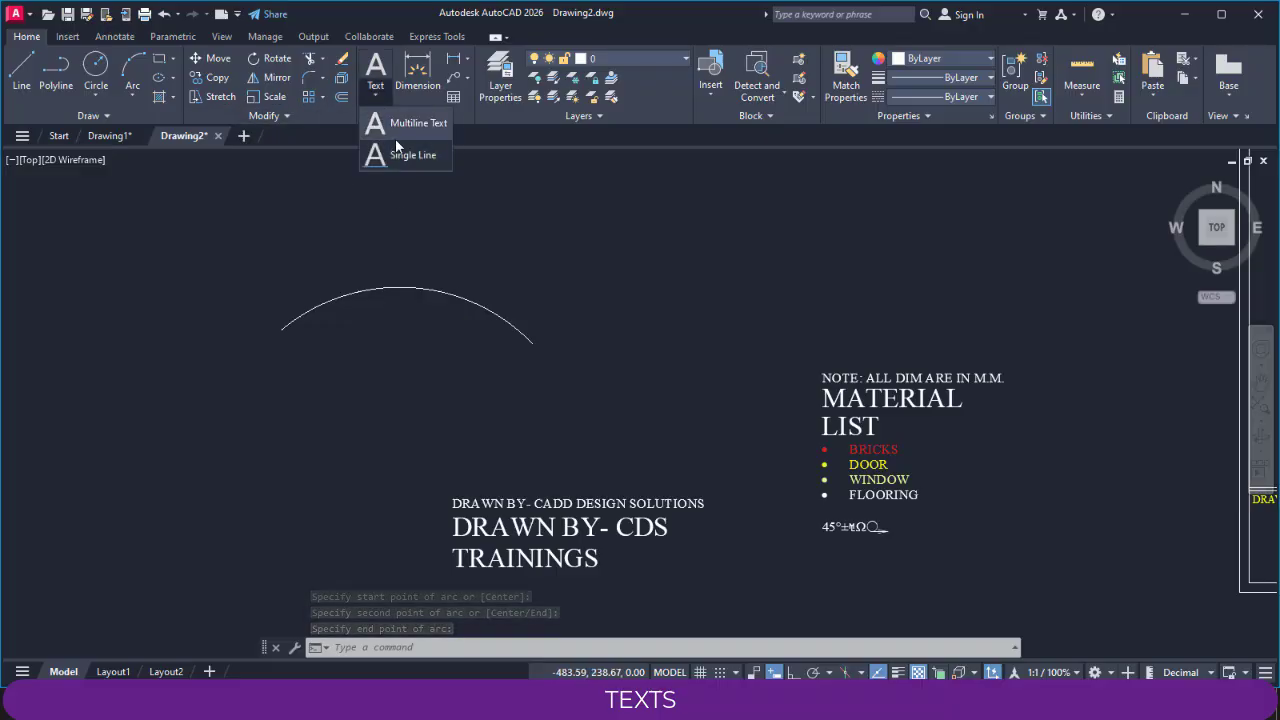
left_click(413, 38)
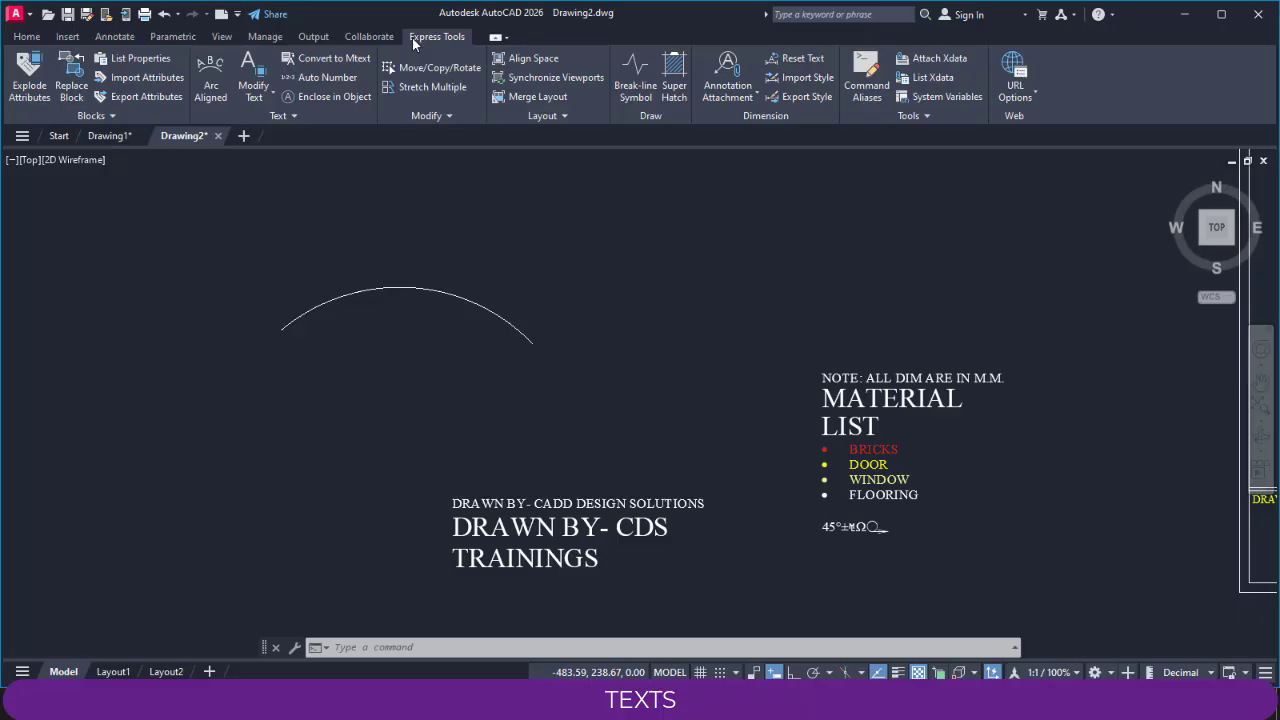
left_click(209, 90)
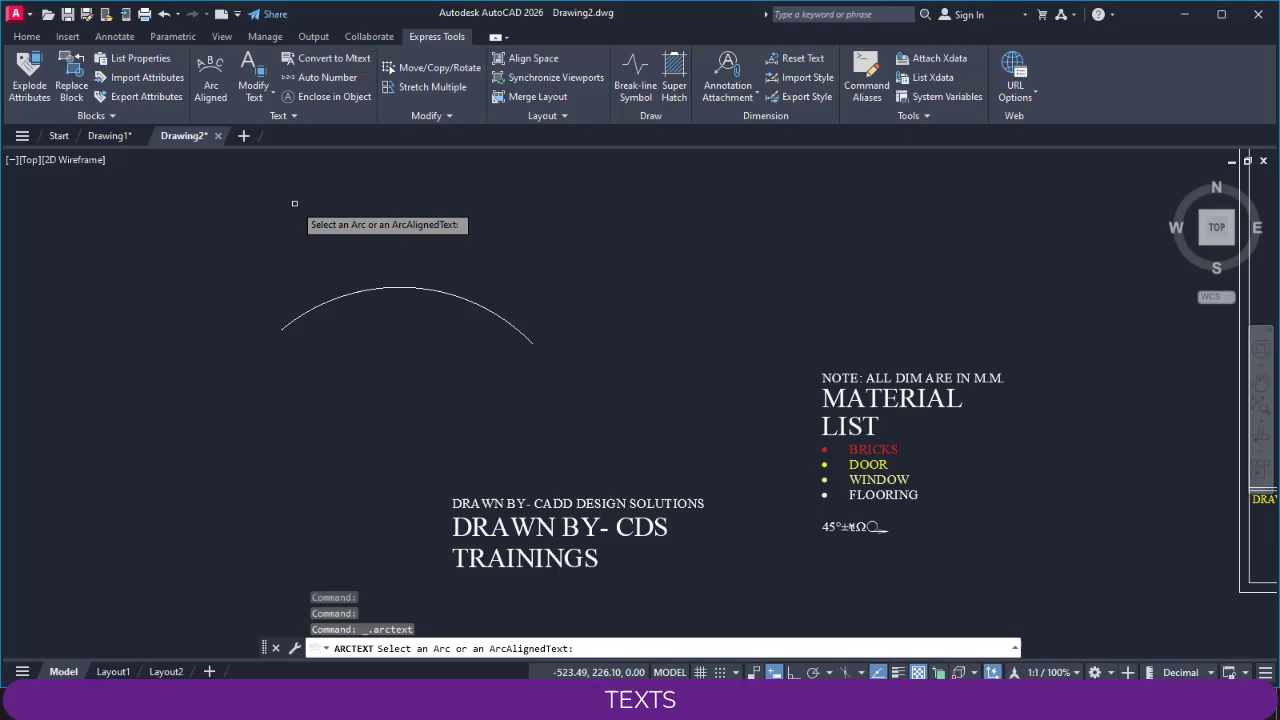
left_click(343, 296)
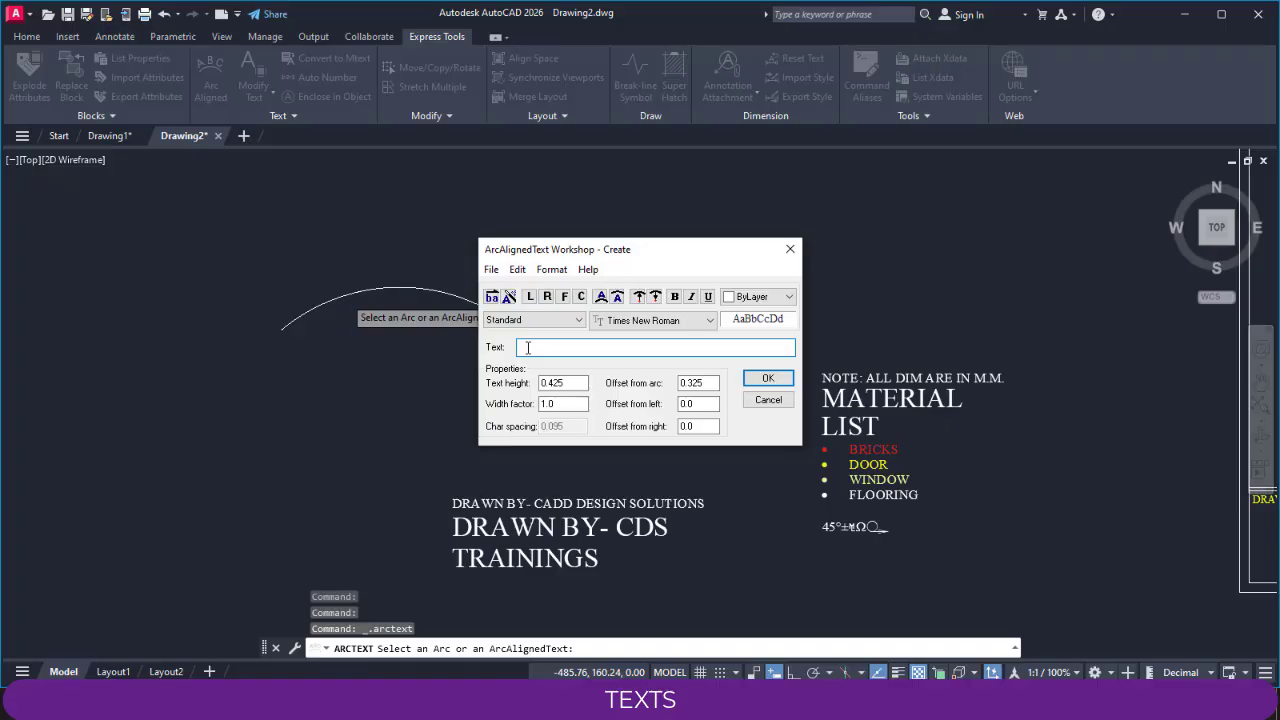
type("ARC ALIGNED TEXT")
left_click_drag(585, 383, 506, 392)
type("5")
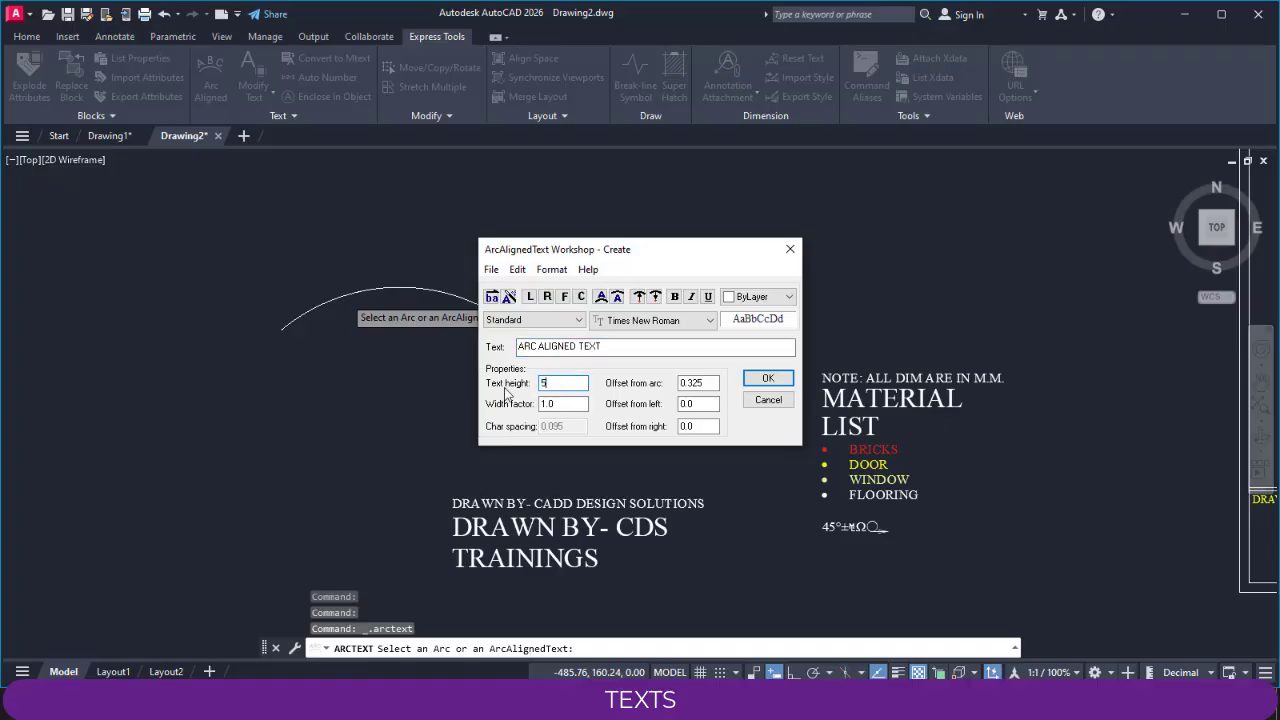
key("Return")
Step: Delete the guide arc beneath the curved text, keeping only the lettering
scroll(390, 355, "up", 4)
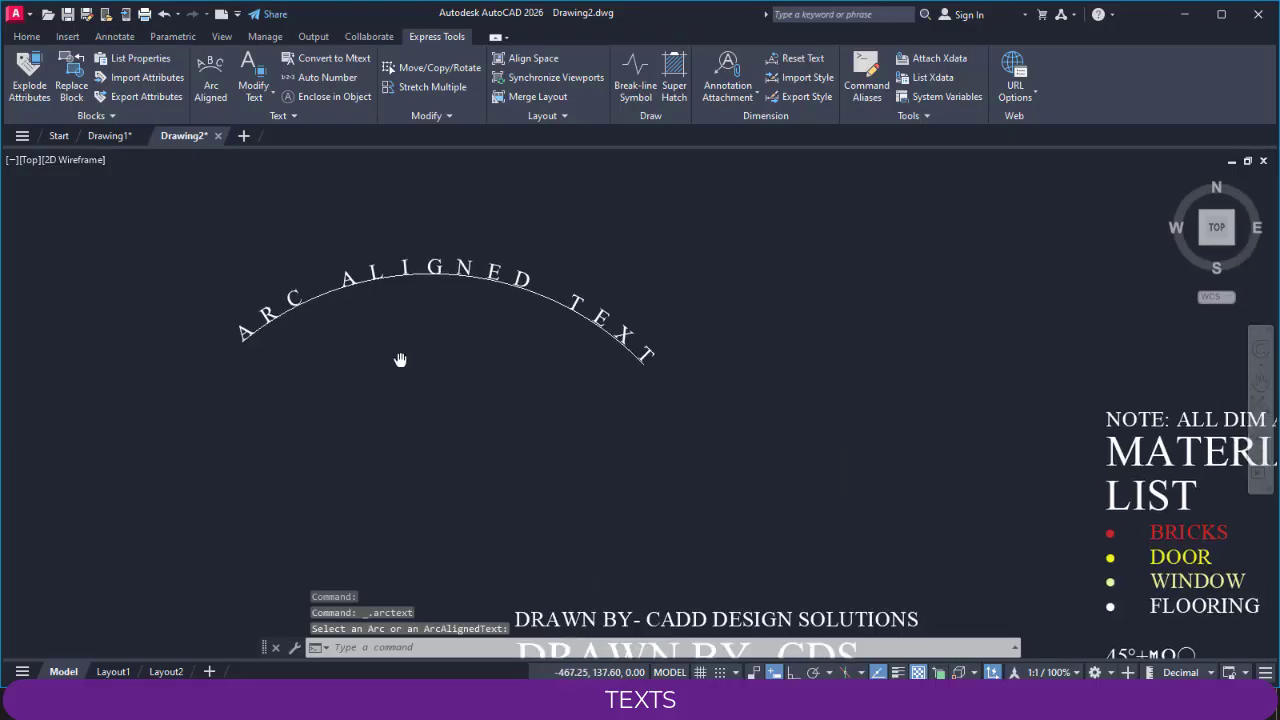
key("Escape")
left_click(344, 304)
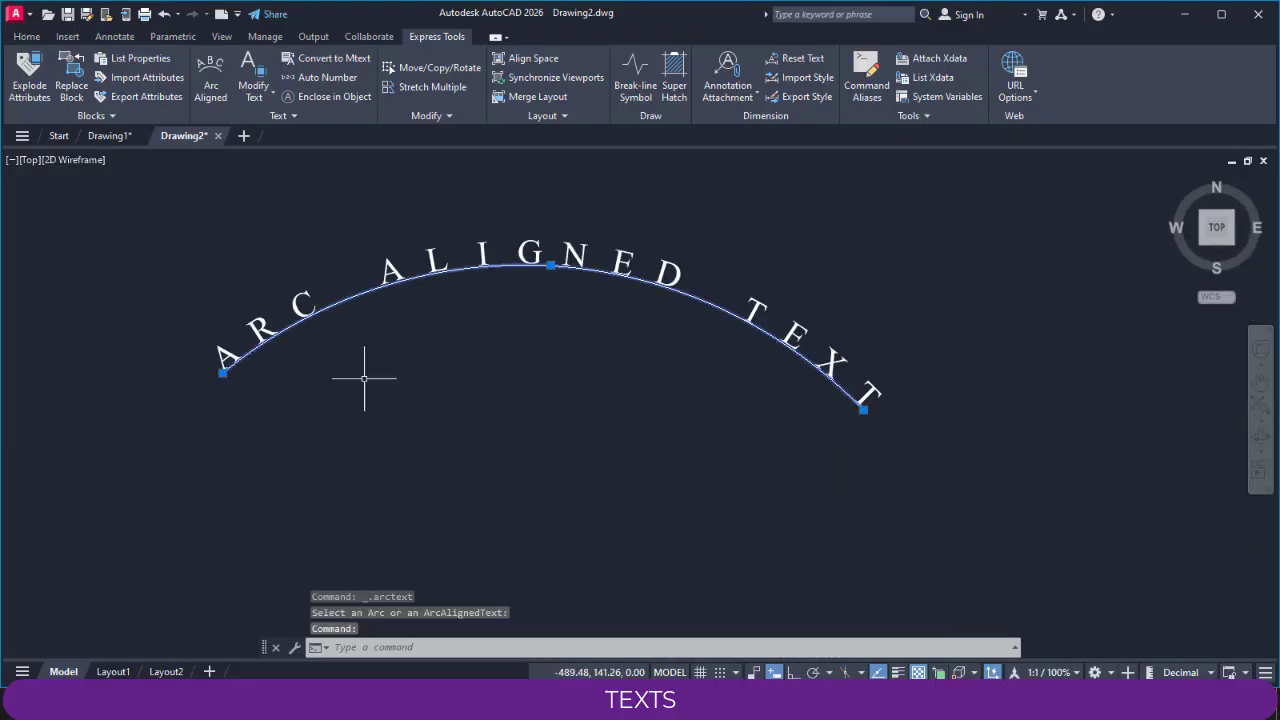
key("Delete")
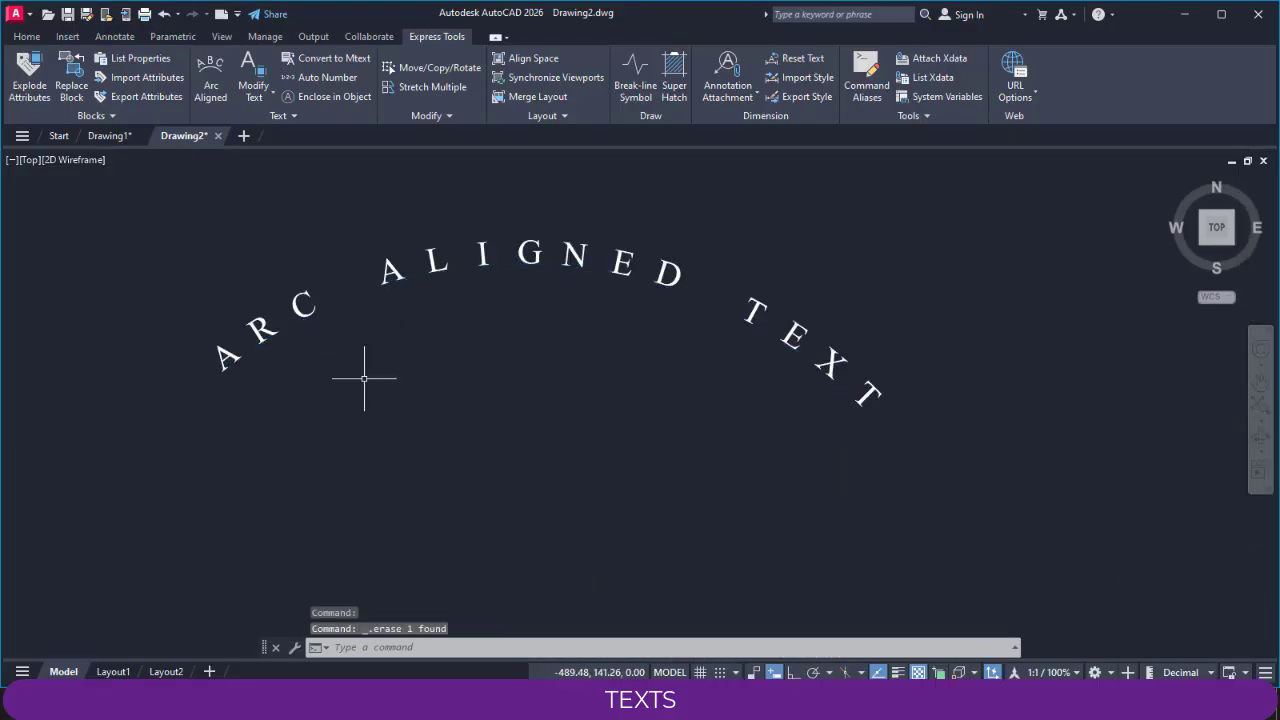
scroll(390, 334, "down", 2)
mouse_move(496, 374)
middle_mouse_down()
mouse_move(389, 372)
mouse_move(361, 351)
middle_mouse_up()
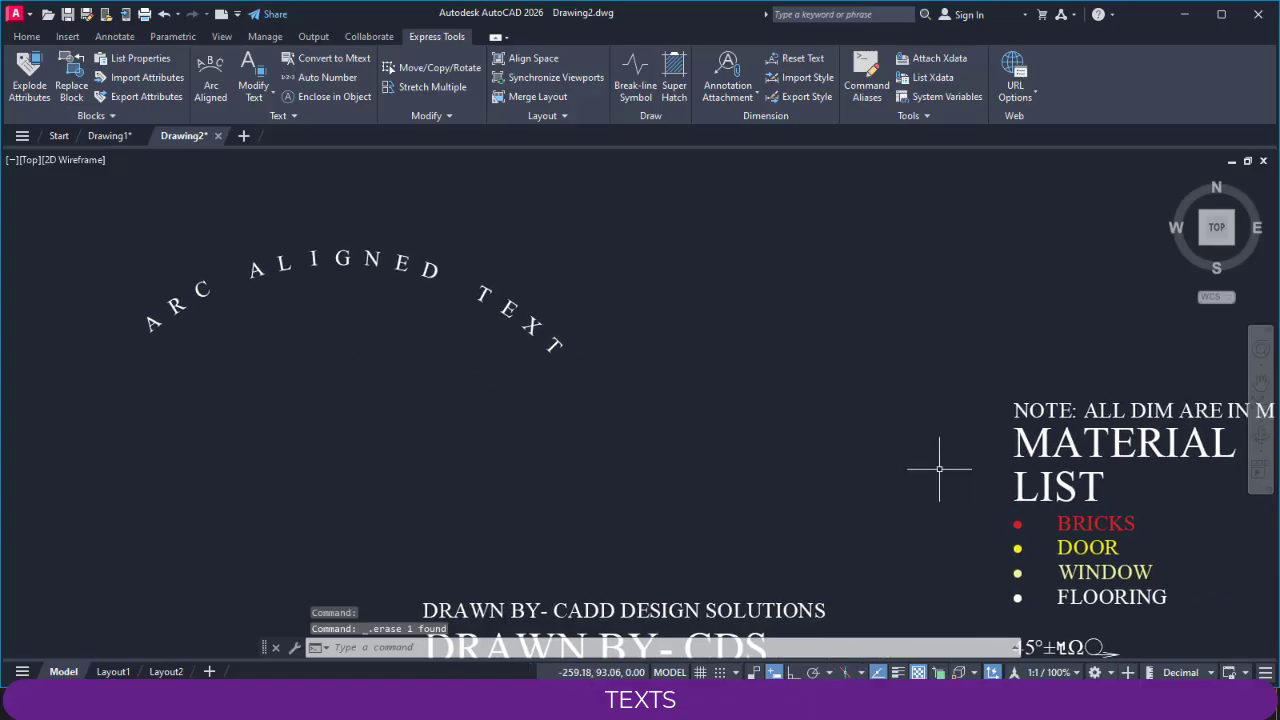